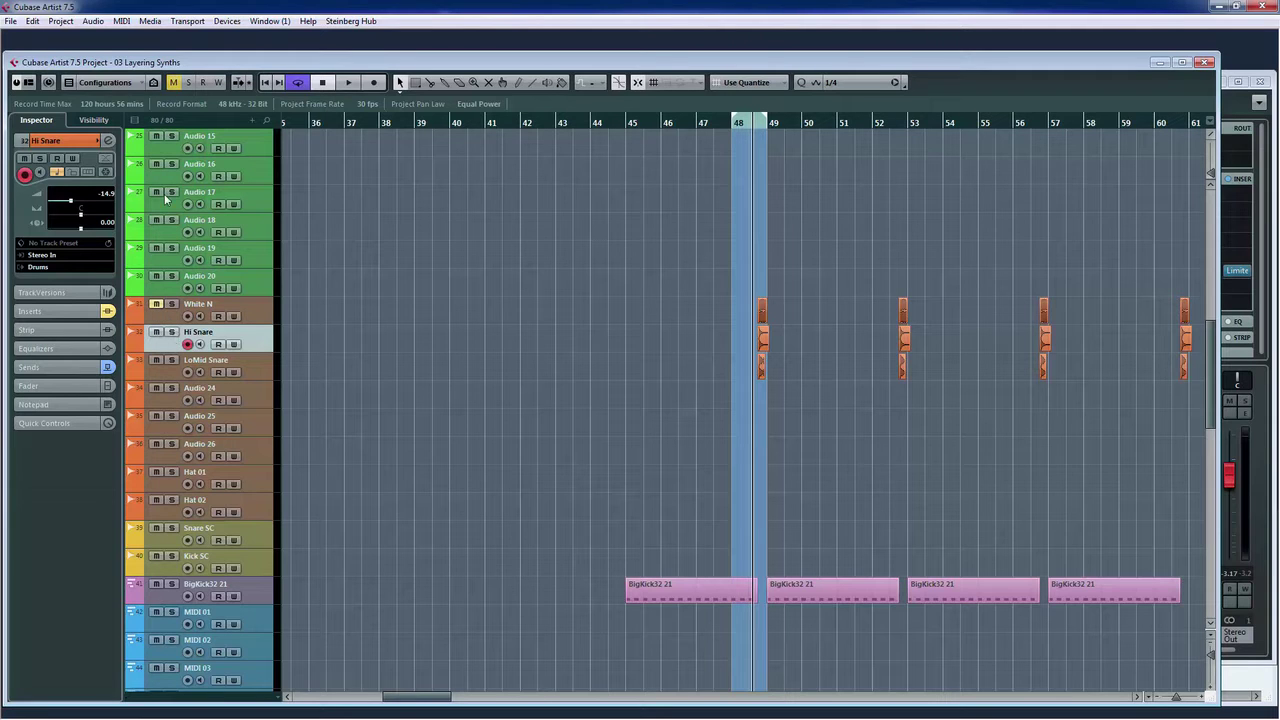
- Play the looped snare section, mute the LoMid Snare track and stop playback
{"action": "left_click", "coordinate": [343, 83]}
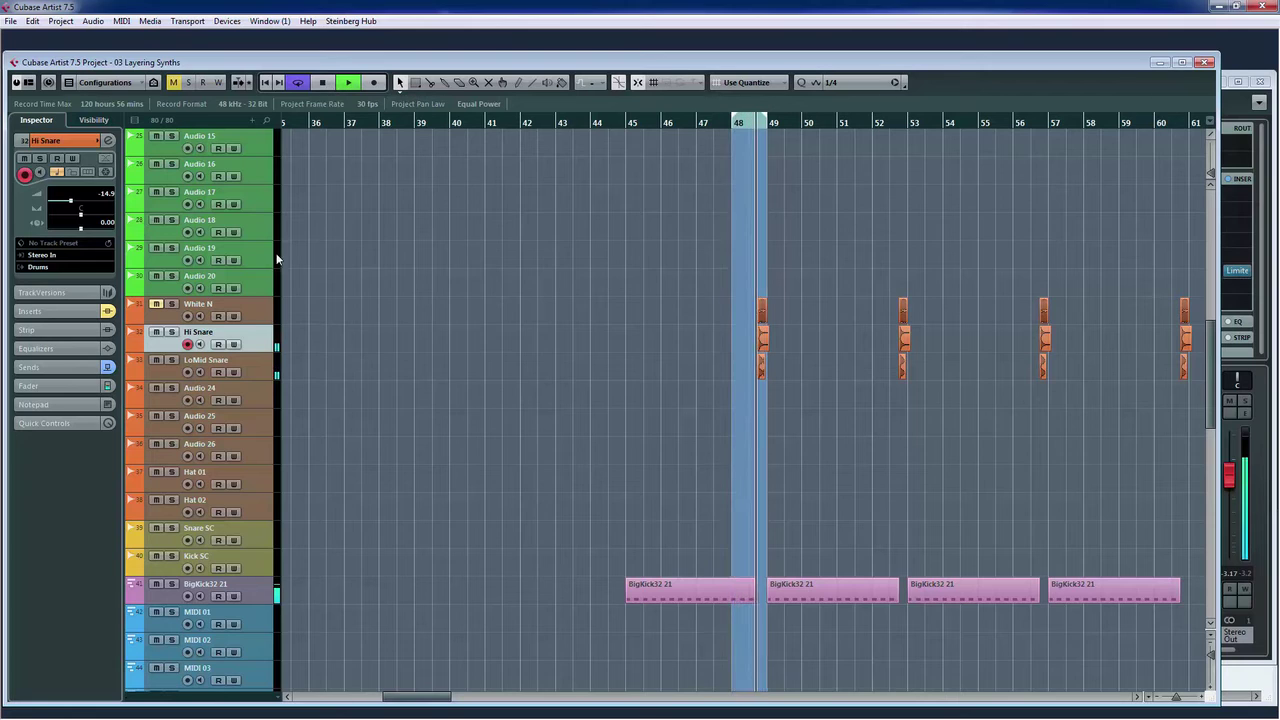
{"action": "left_click", "coordinate": [156, 359]}
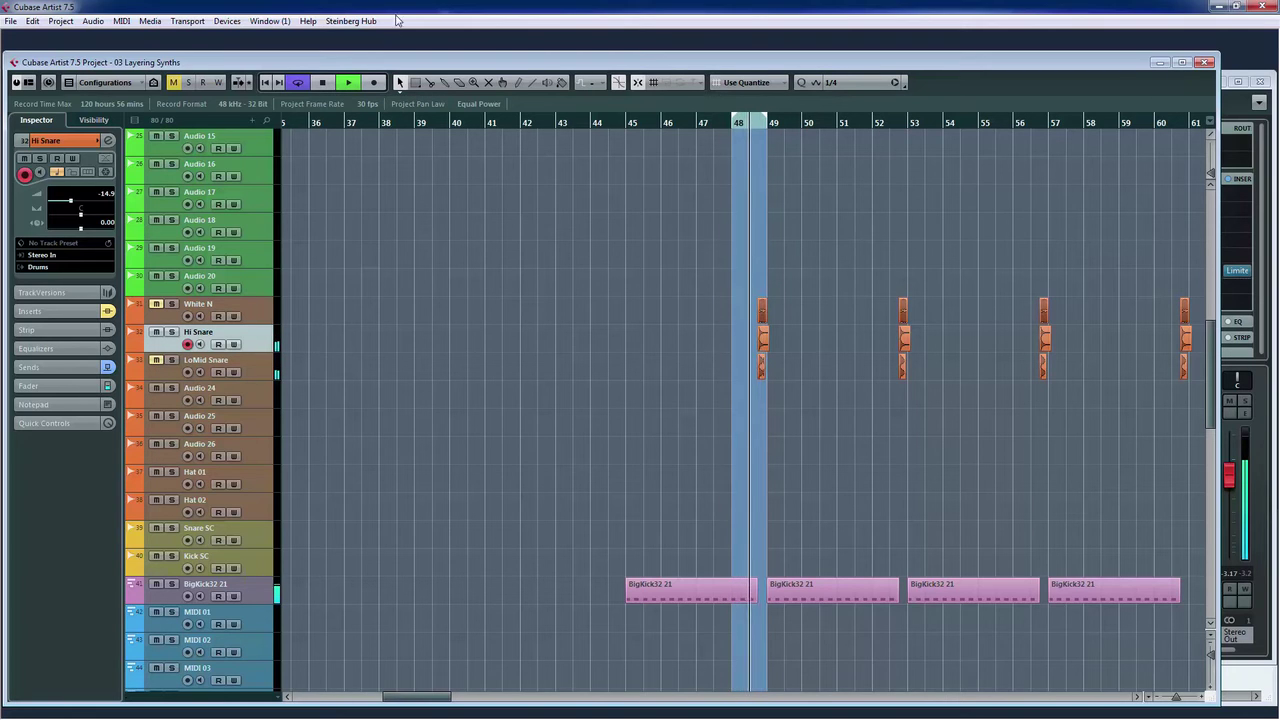
{"action": "left_click", "coordinate": [321, 83]}
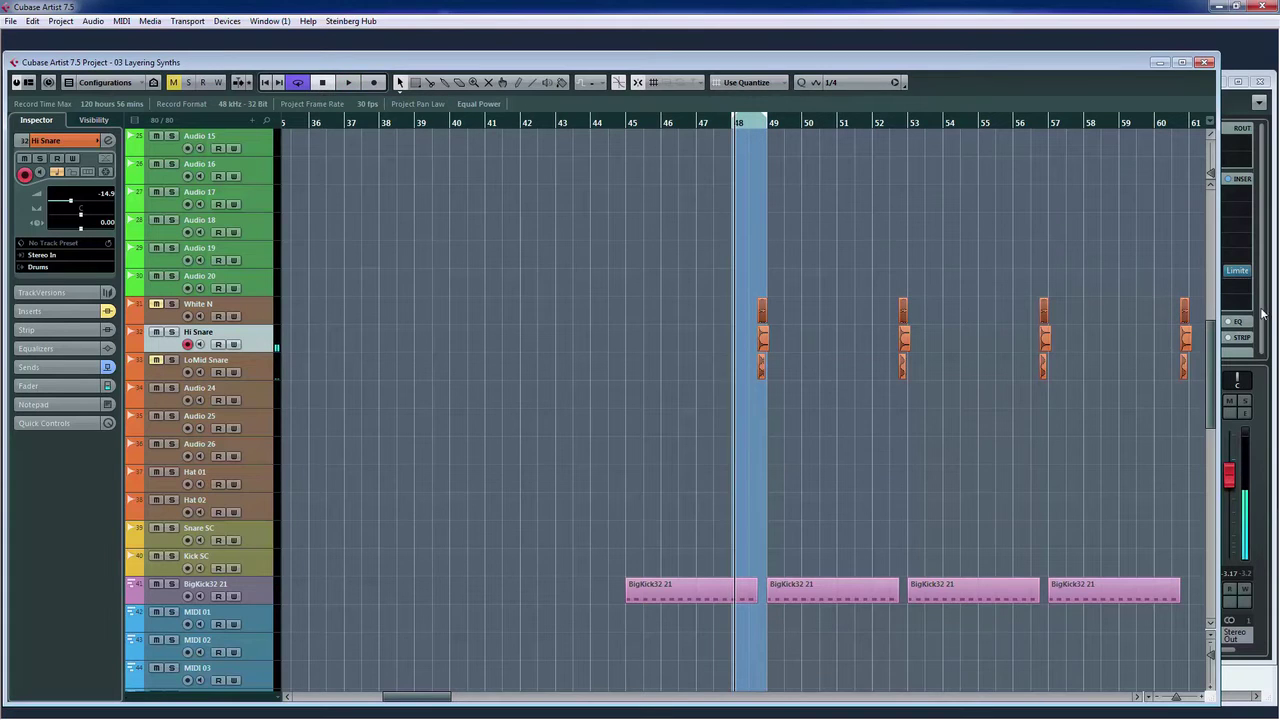
- Open the MixConsole and lower the LoMid Snare channel's level to -16.7 dB
{"action": "key", "text": "F3"}
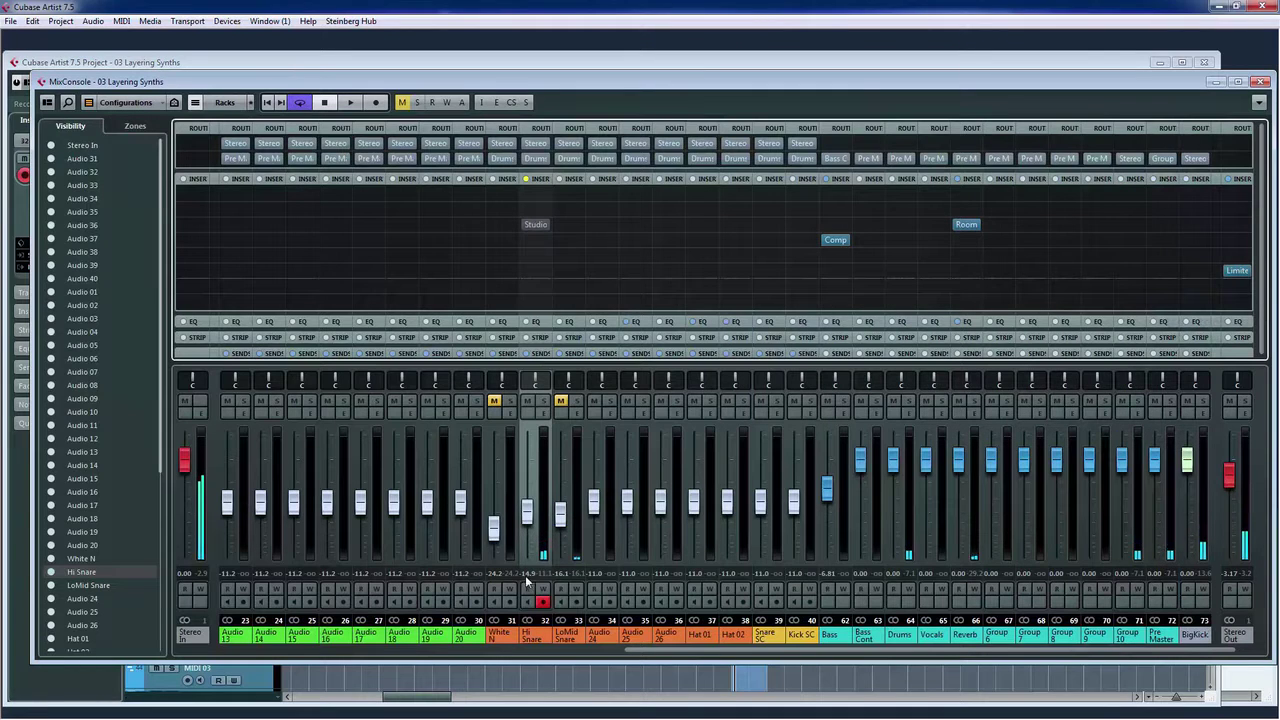
{"action": "left_click_drag", "start_coordinate": [565, 518], "coordinate": [561, 529]}
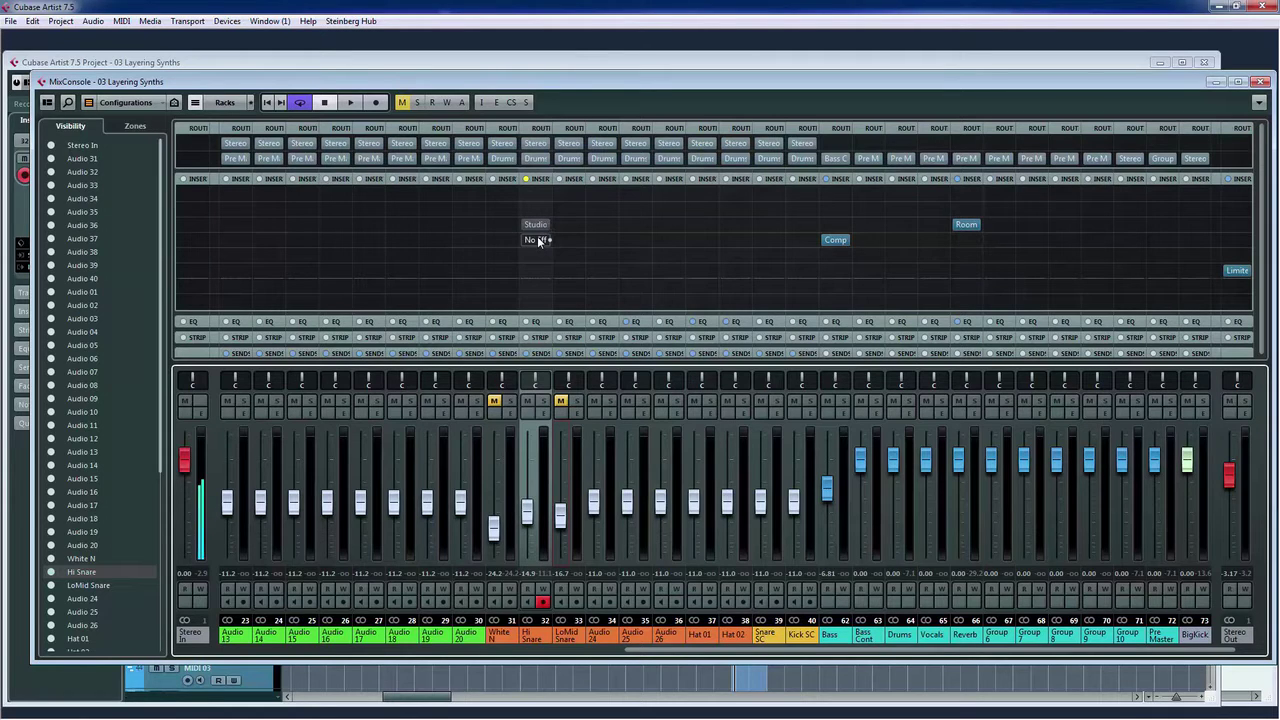
{"action": "left_click", "coordinate": [537, 240]}
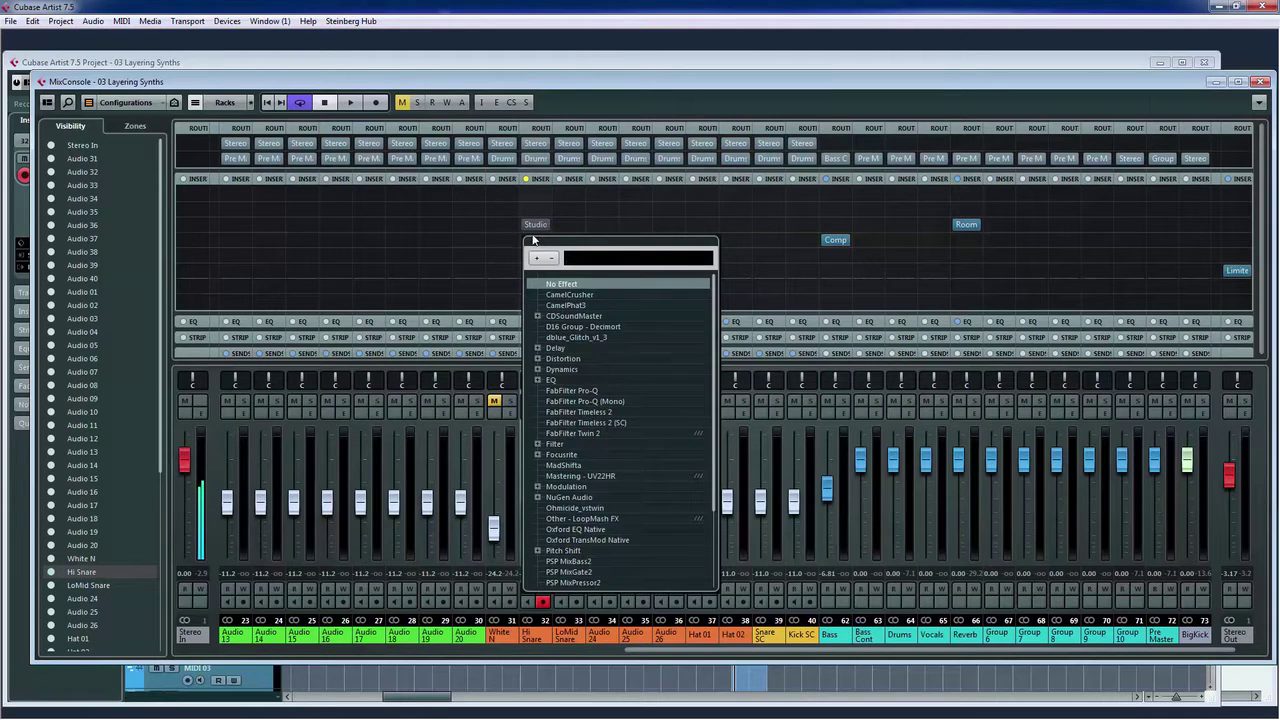
{"action": "left_click", "coordinate": [537, 380]}
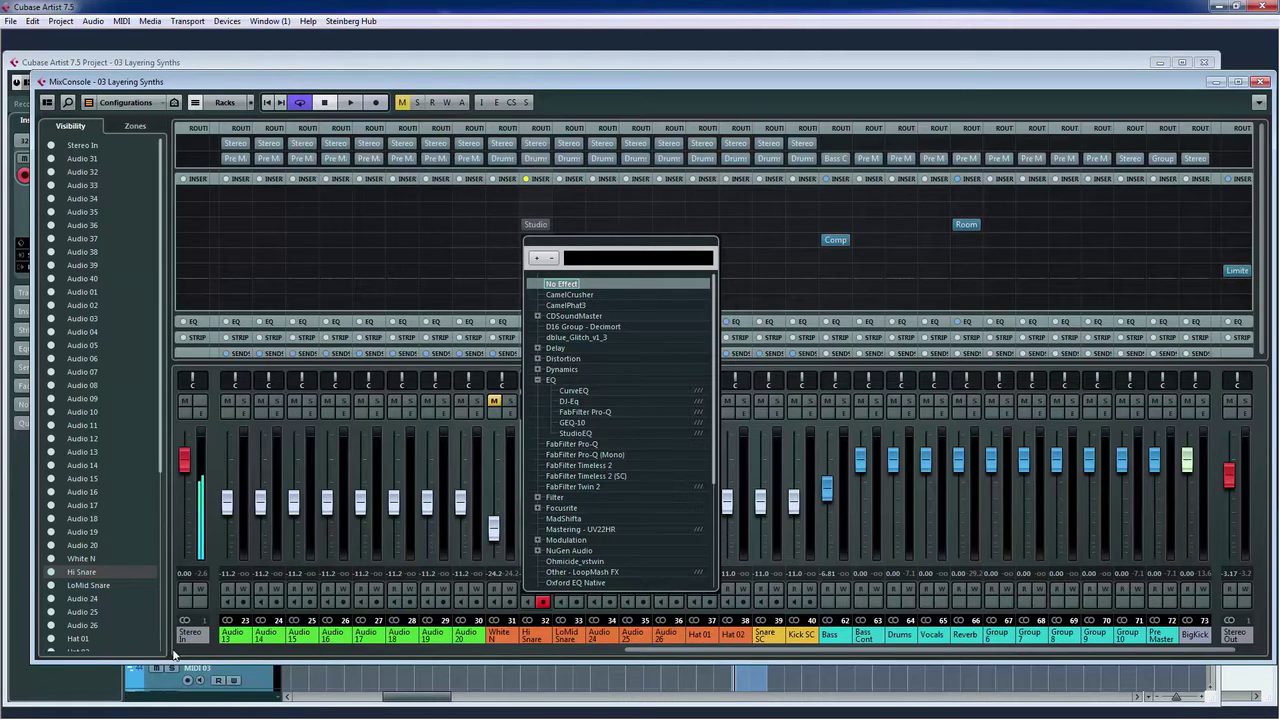
{"action": "key", "text": "Escape"}
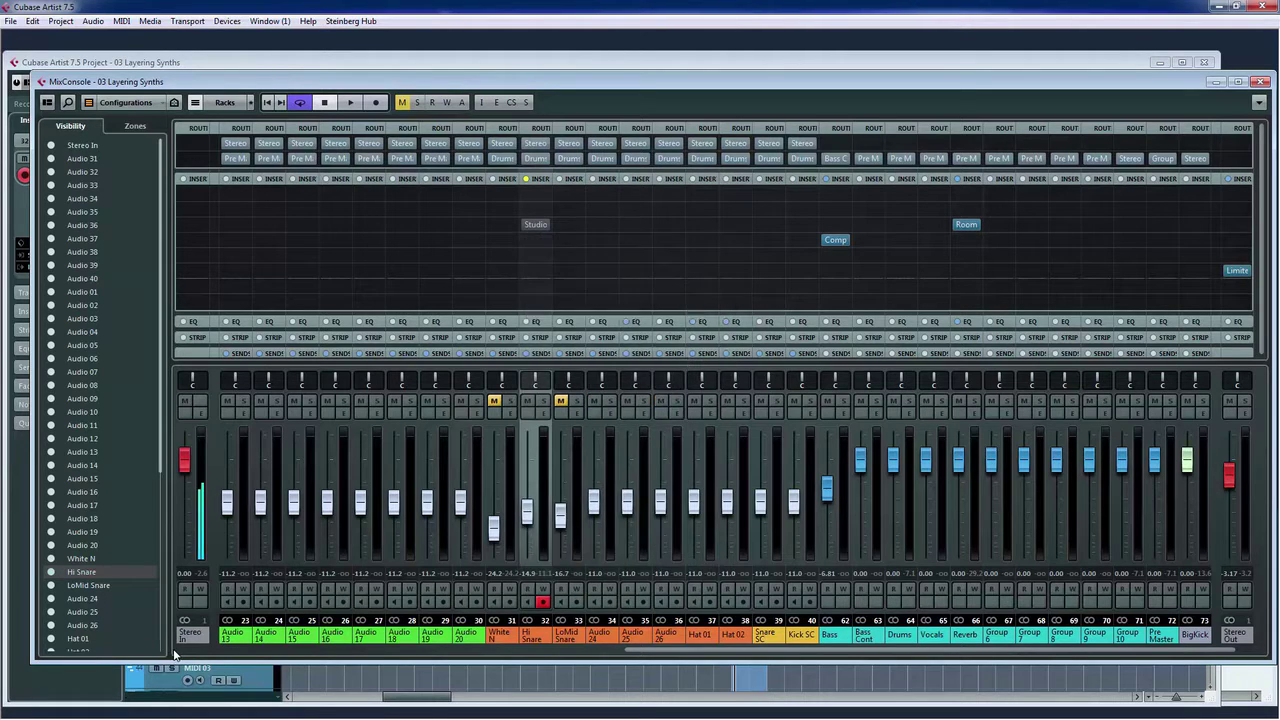
- Open the StudioEQ insert on the Hi Snare channel and try out a low-frequency band 1 point, leaving band 1 switched off
{"action": "left_click", "coordinate": [535, 224]}
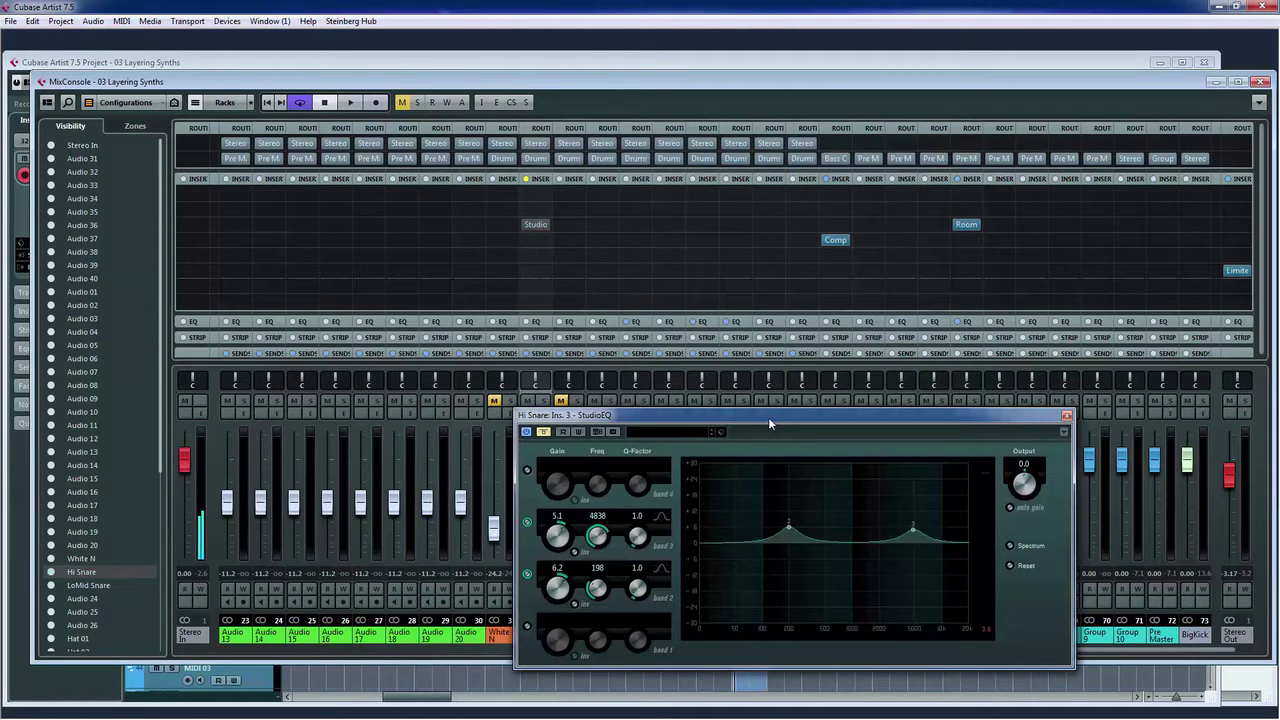
{"action": "left_click_drag", "start_coordinate": [801, 418], "coordinate": [793, 368]}
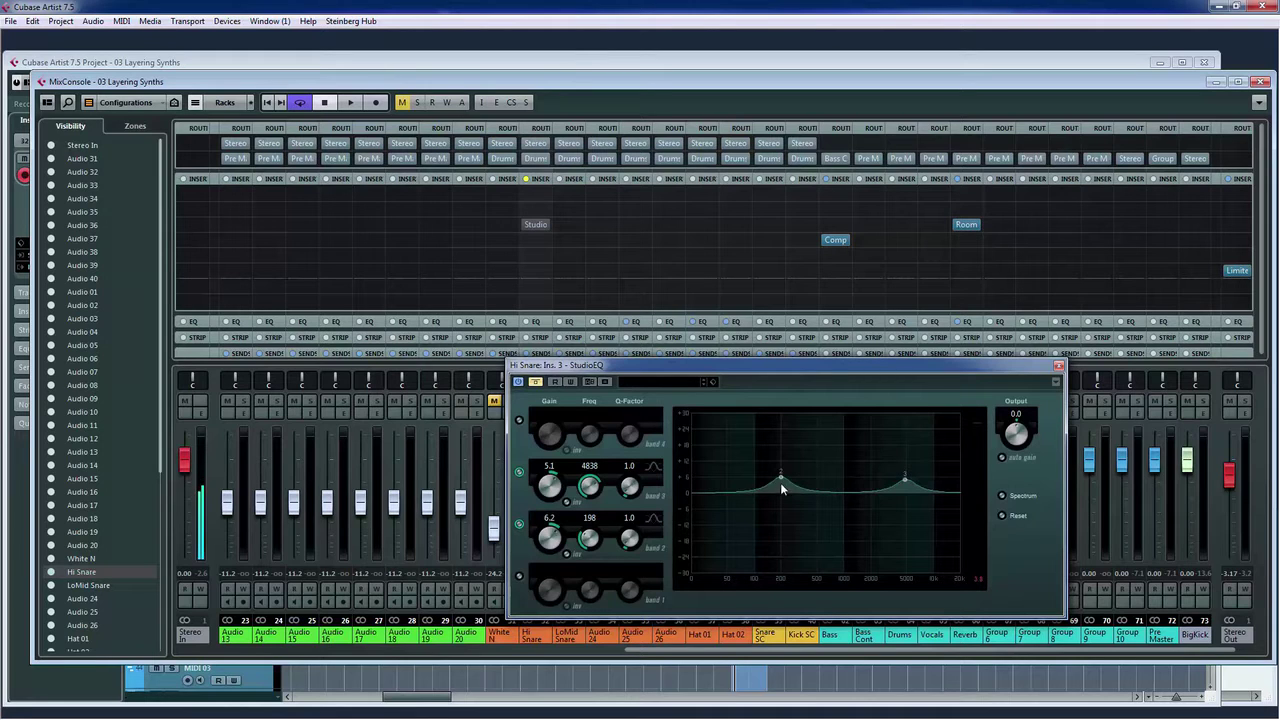
{"action": "left_click", "coordinate": [720, 489]}
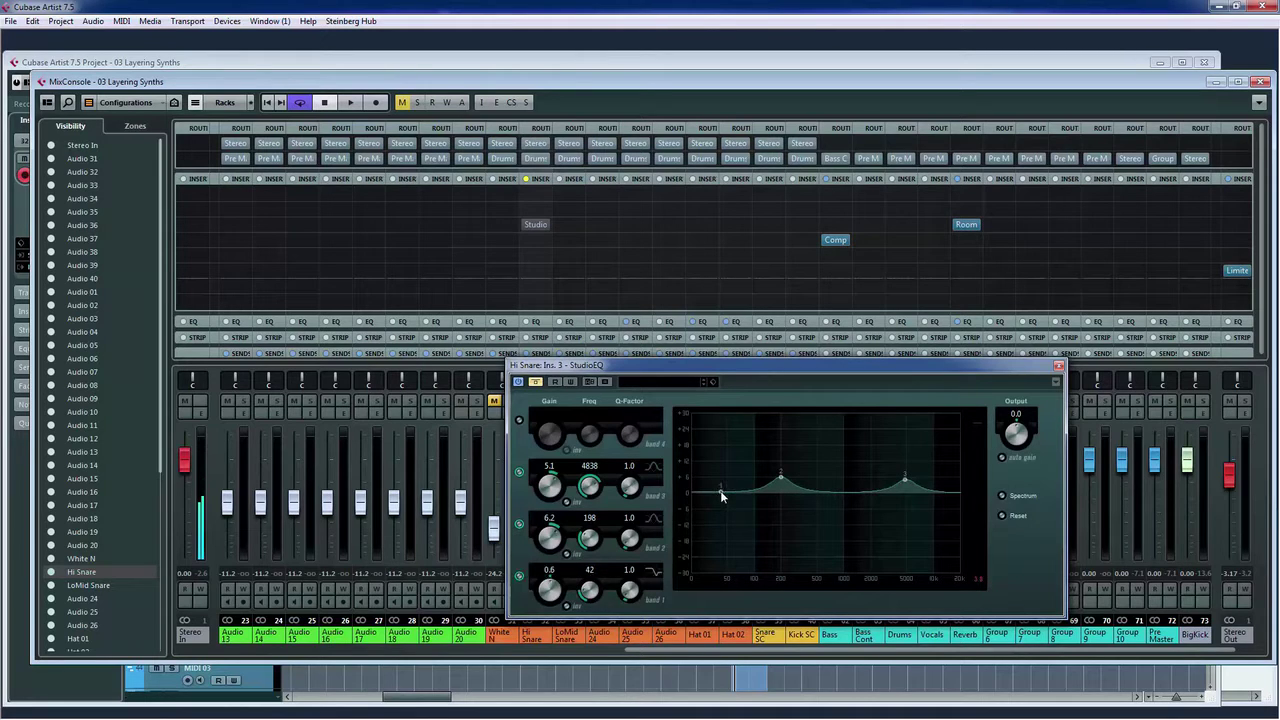
{"action": "left_click_drag", "start_coordinate": [720, 489], "coordinate": [716, 489]}
{"action": "mouse_move", "coordinate": [715, 496]}
{"action": "left_mouse_down"}
{"action": "mouse_move", "coordinate": [714, 508]}
{"action": "mouse_move", "coordinate": [715, 492]}
{"action": "left_mouse_up"}
{"action": "left_click", "coordinate": [519, 577]}
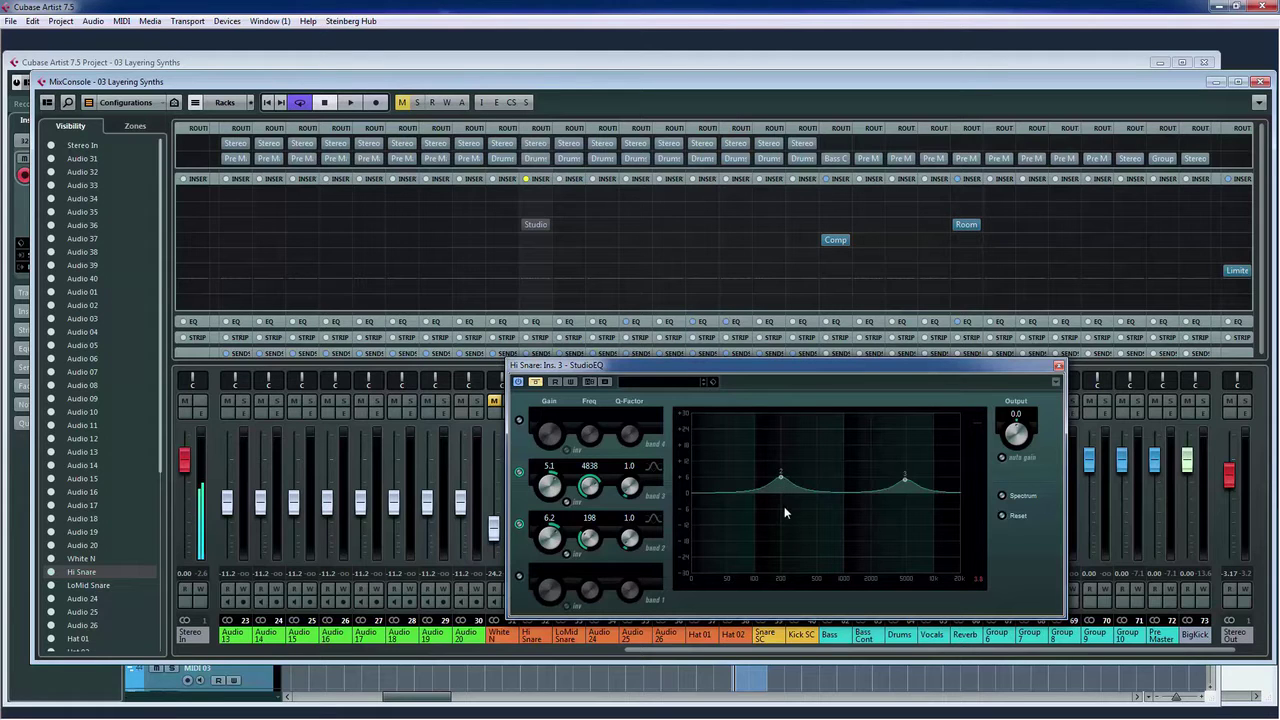
- Set the Hi Snare's StudioEQ to boost band 2 by 6.2 dB at 201 Hz and band 3 by 5.4 dB at 5007 Hz
{"action": "left_click_drag", "start_coordinate": [781, 480], "coordinate": [781, 481]}
{"action": "left_click_drag", "start_coordinate": [905, 484], "coordinate": [906, 479]}
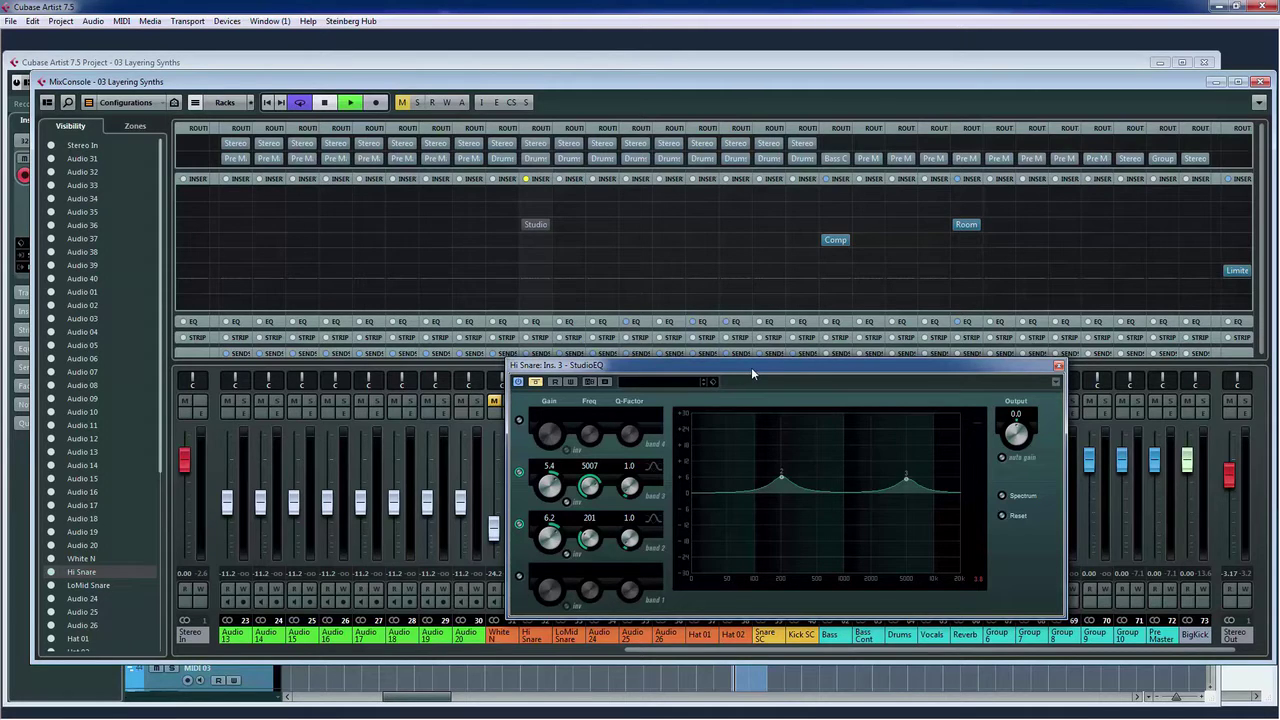
- Compare the Hi Snare with StudioEQ bypassed and active during loop playback, leave the EQ active and close its editor
{"action": "key", "text": "space"}
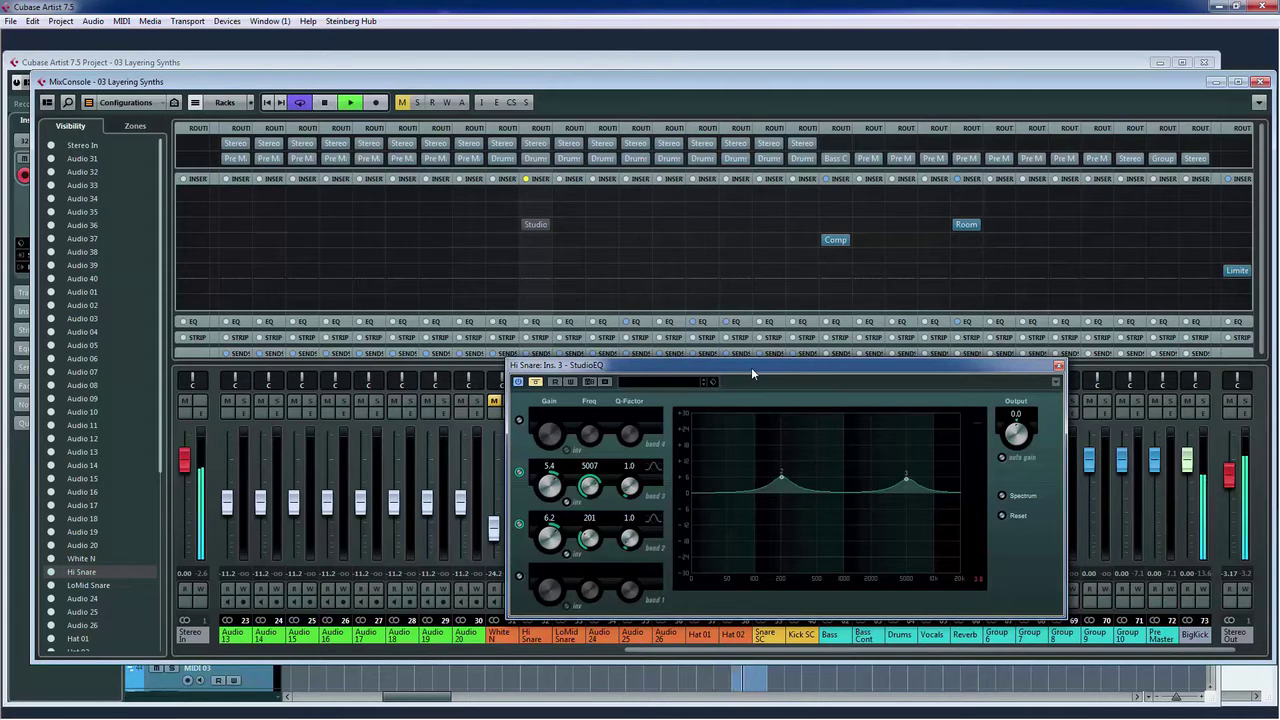
{"action": "left_click", "coordinate": [535, 383]}
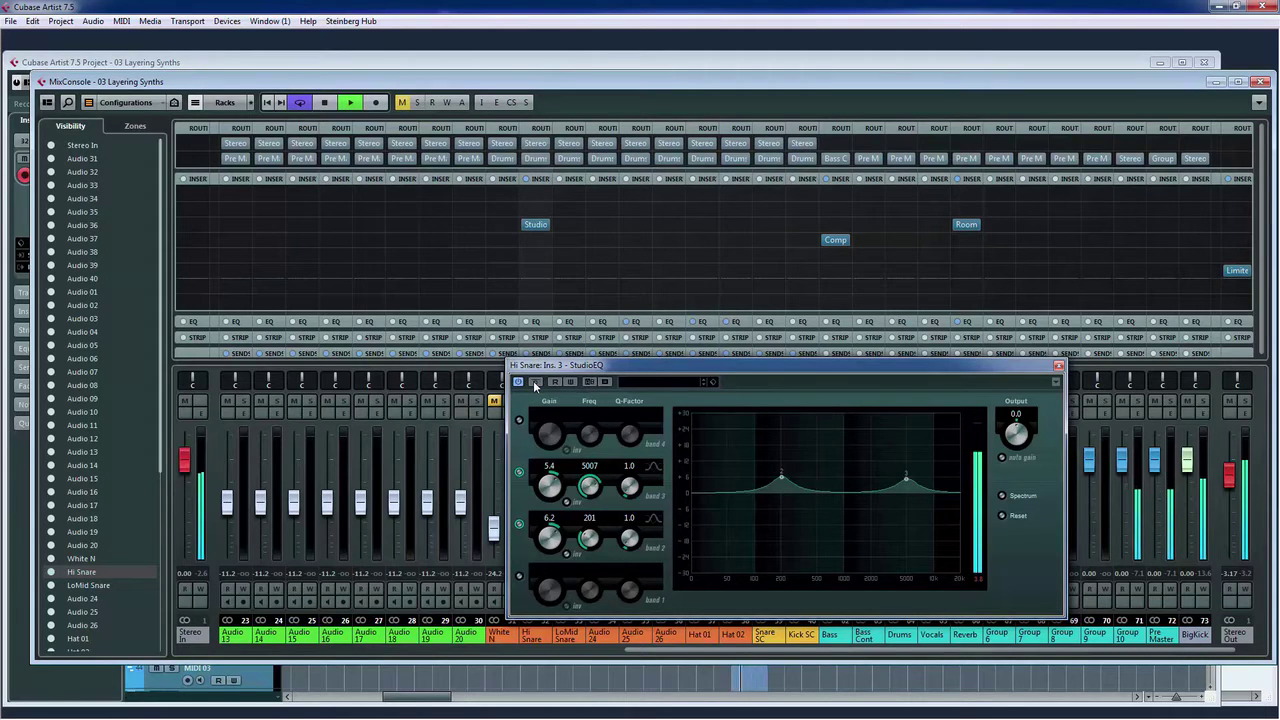
{"action": "left_click", "coordinate": [534, 382]}
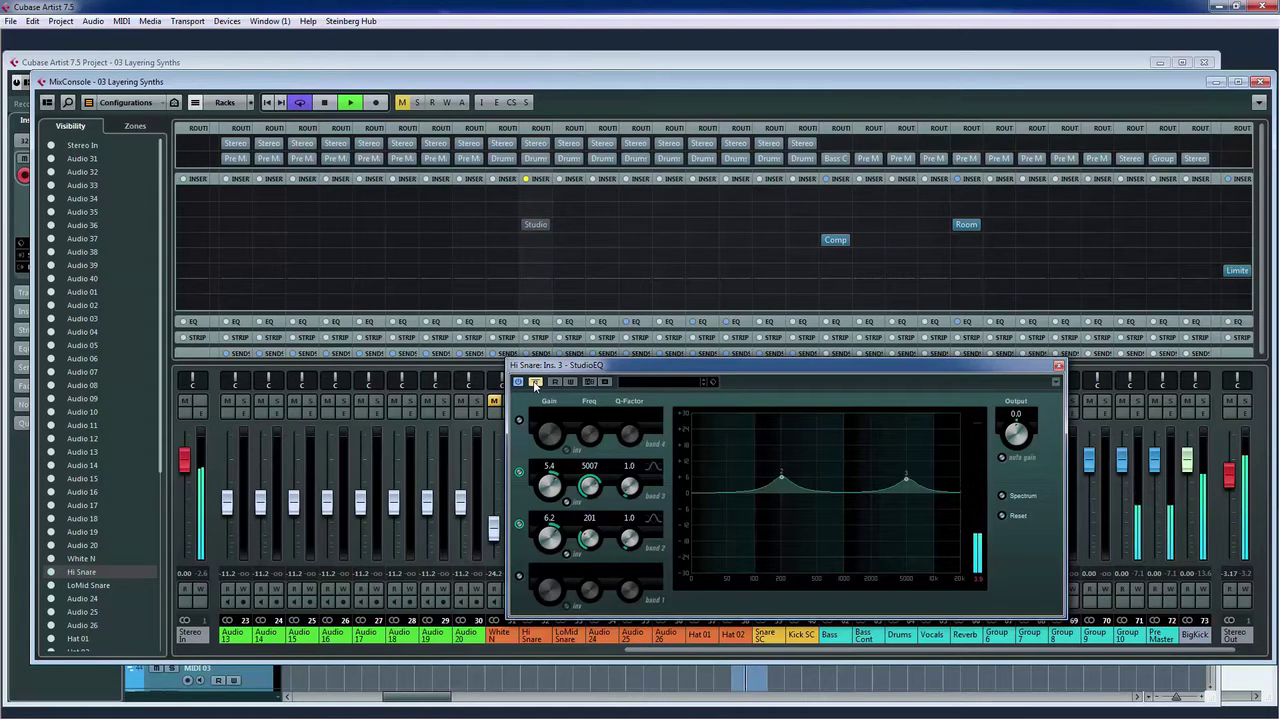
{"action": "left_click", "coordinate": [534, 382]}
{"action": "key", "text": "space"}
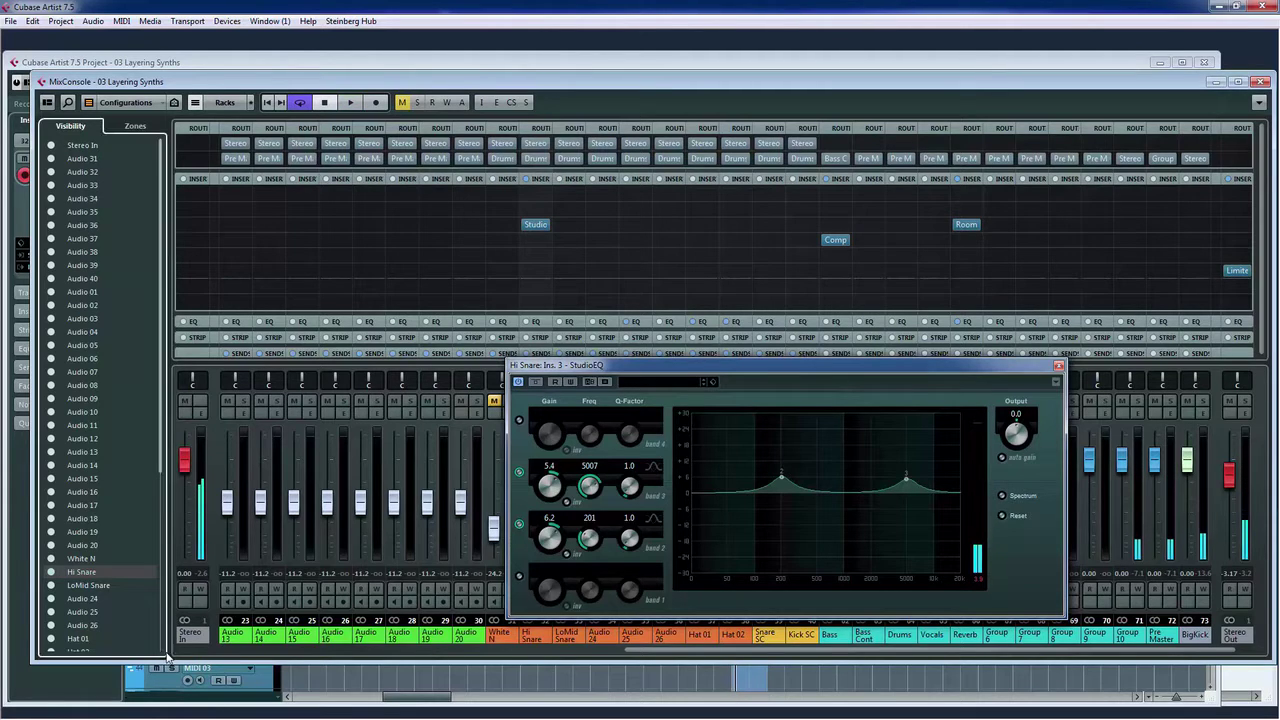
{"action": "key", "text": "Escape"}
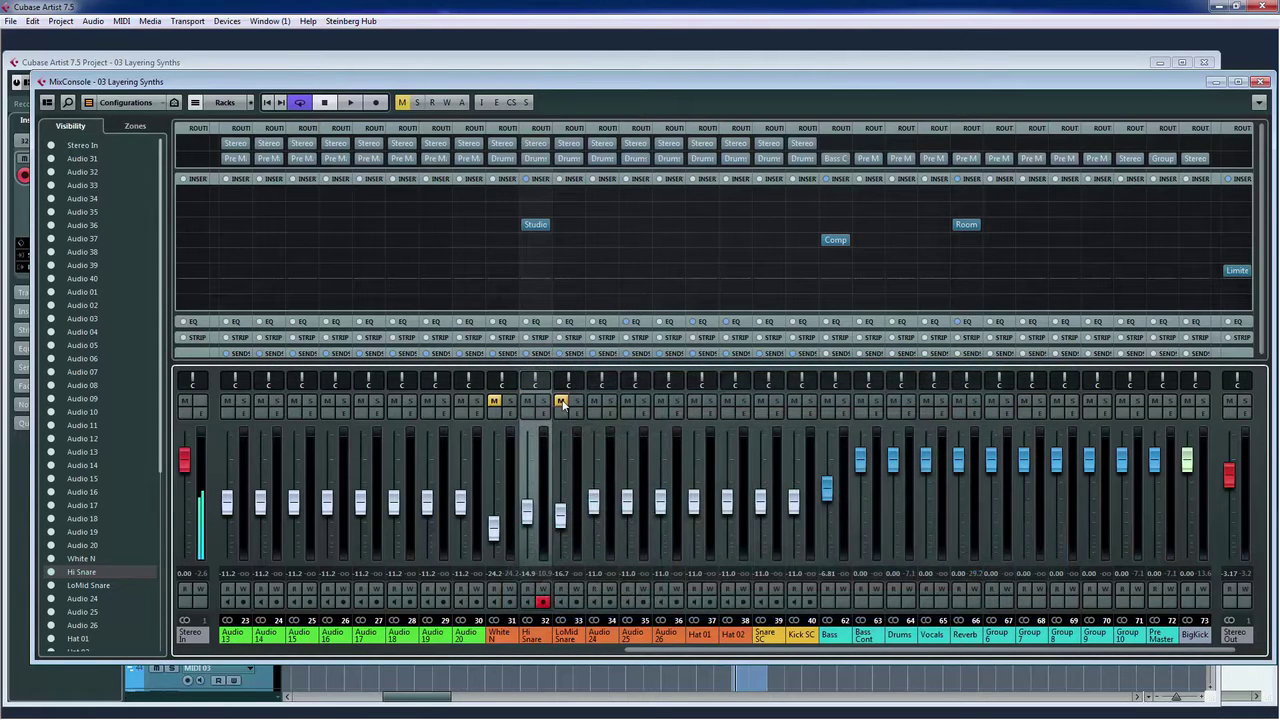
- Unmute LoMid Snare and compare the layered snares in the loop with the Hi Snare's StudioEQ bypassed and active, keeping the EQ on
{"action": "left_click", "coordinate": [562, 401]}
{"action": "key", "text": "space"}
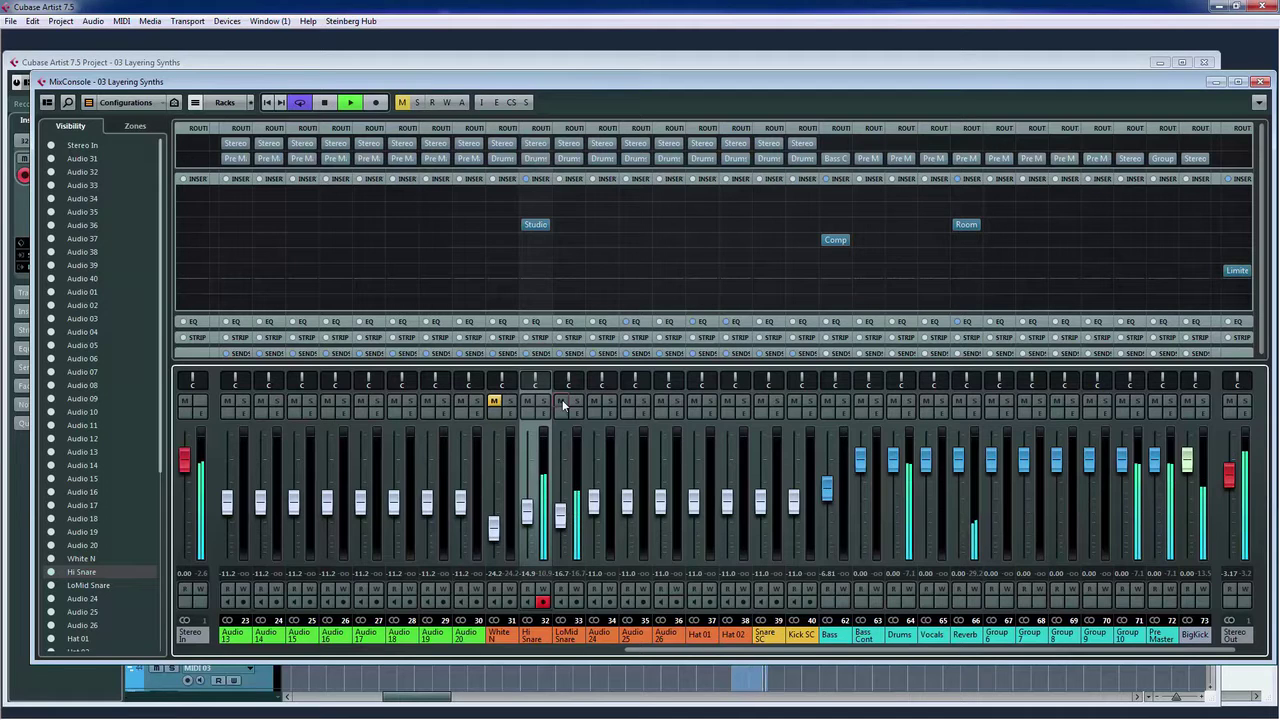
{"action": "left_click", "coordinate": [541, 224]}
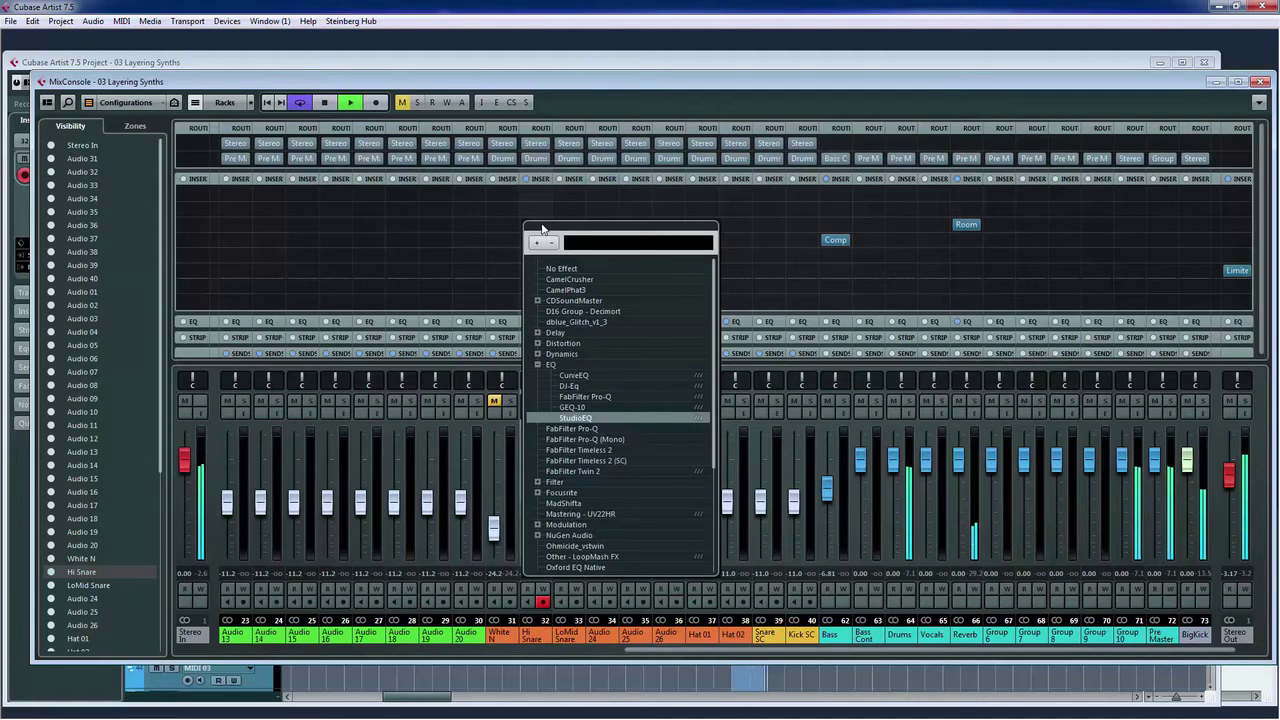
{"action": "left_click", "coordinate": [522, 236]}
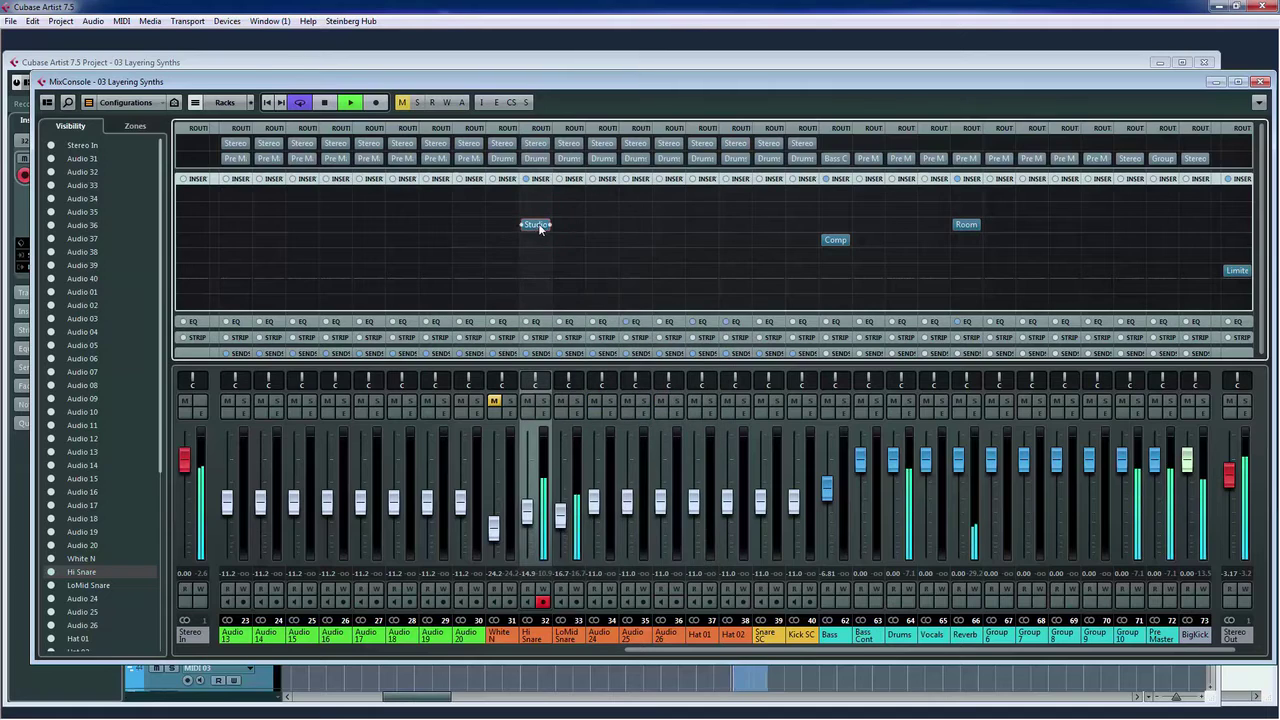
{"action": "left_click", "coordinate": [536, 226]}
{"action": "left_click", "coordinate": [538, 382]}
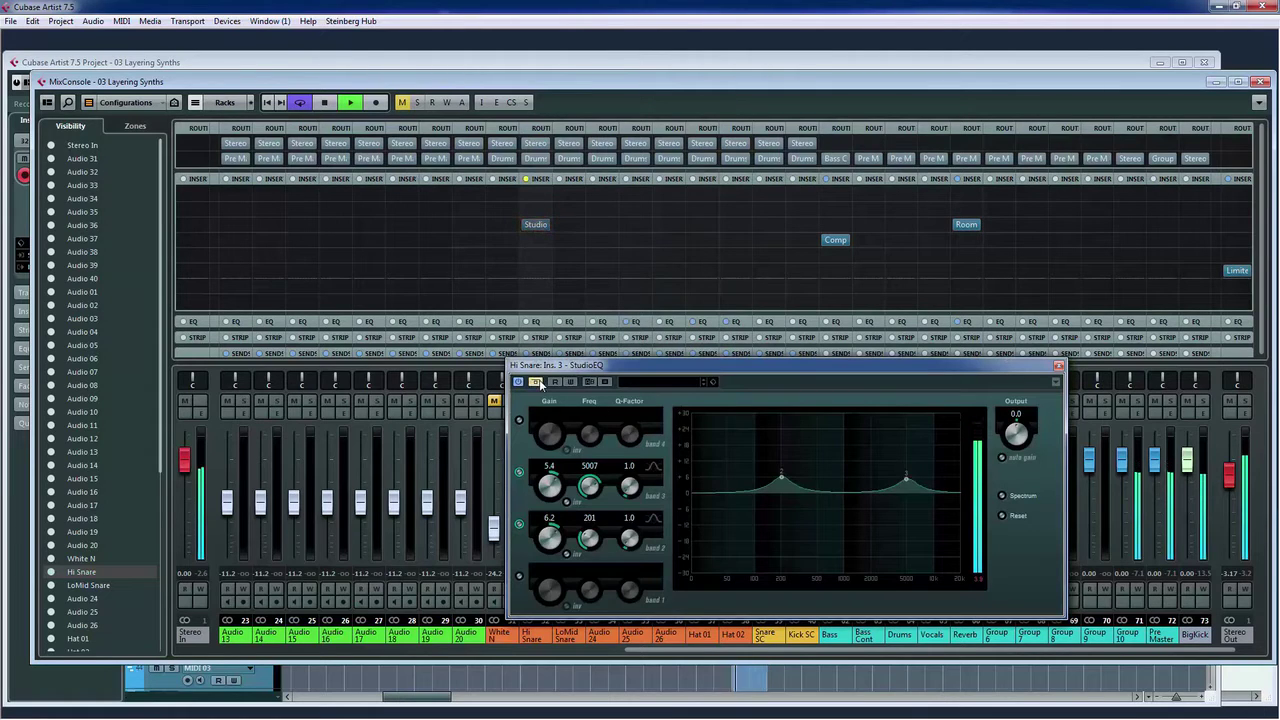
{"action": "left_click", "coordinate": [538, 382]}
{"action": "left_click", "coordinate": [538, 382]}
{"action": "left_click", "coordinate": [538, 382]}
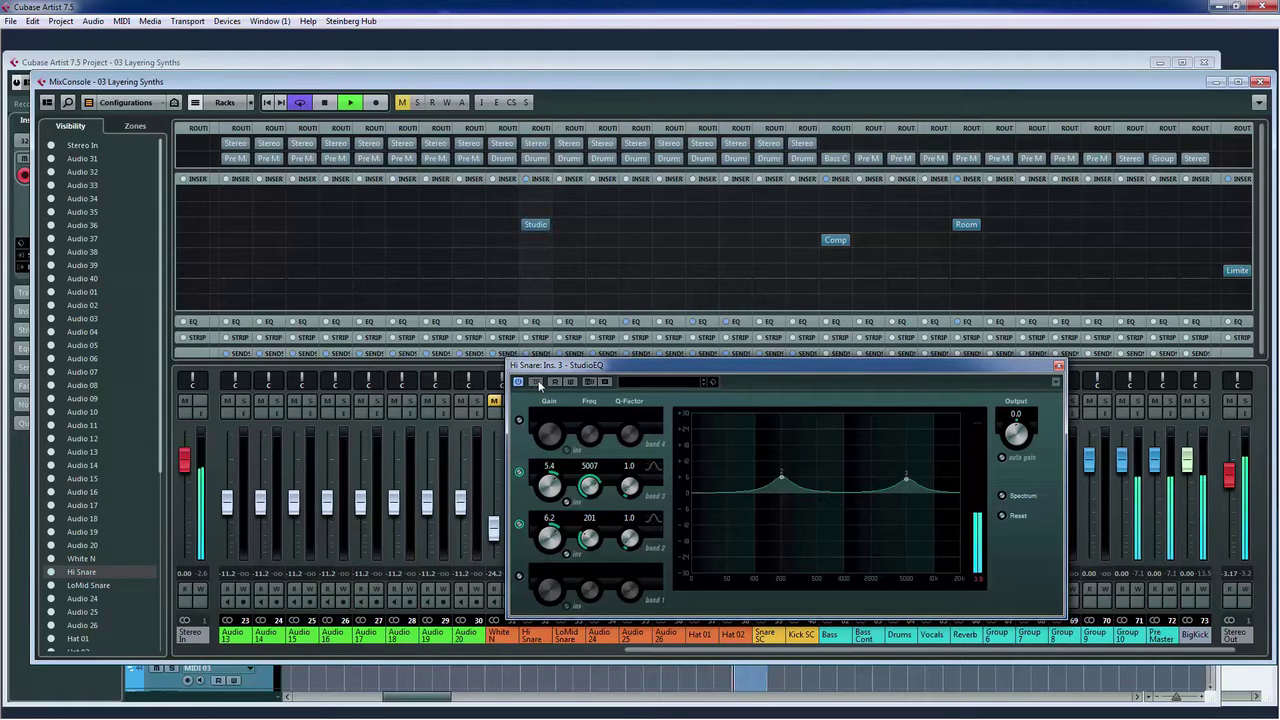
{"action": "left_click", "coordinate": [1059, 366]}
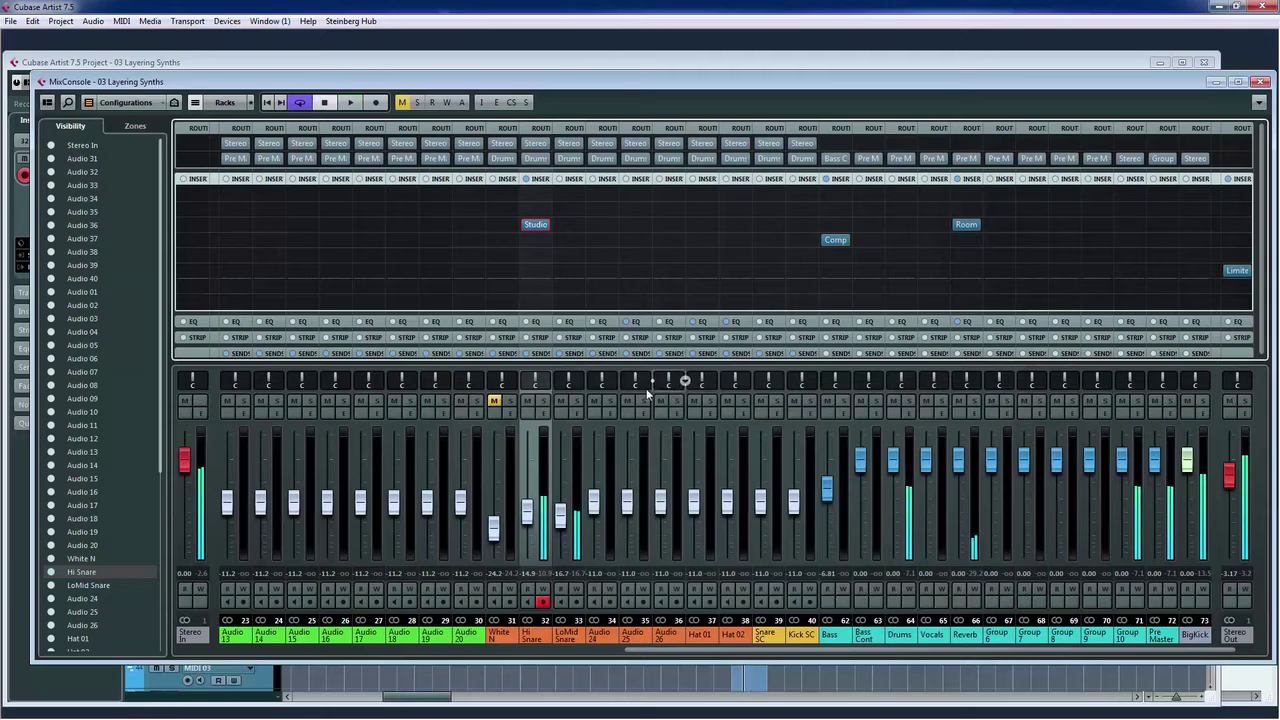
- Unmute the White N channel and play the loop to hear all three snare layers together
{"action": "left_click", "coordinate": [494, 401]}
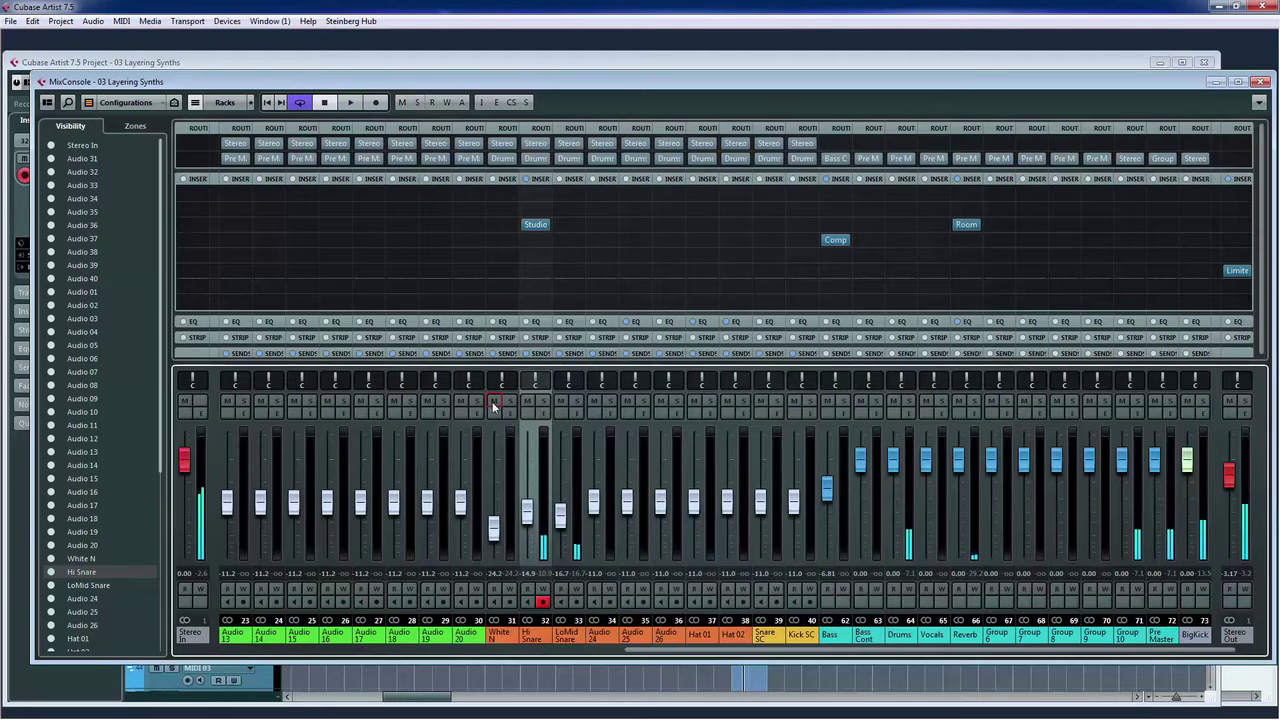
{"action": "key", "text": "space"}
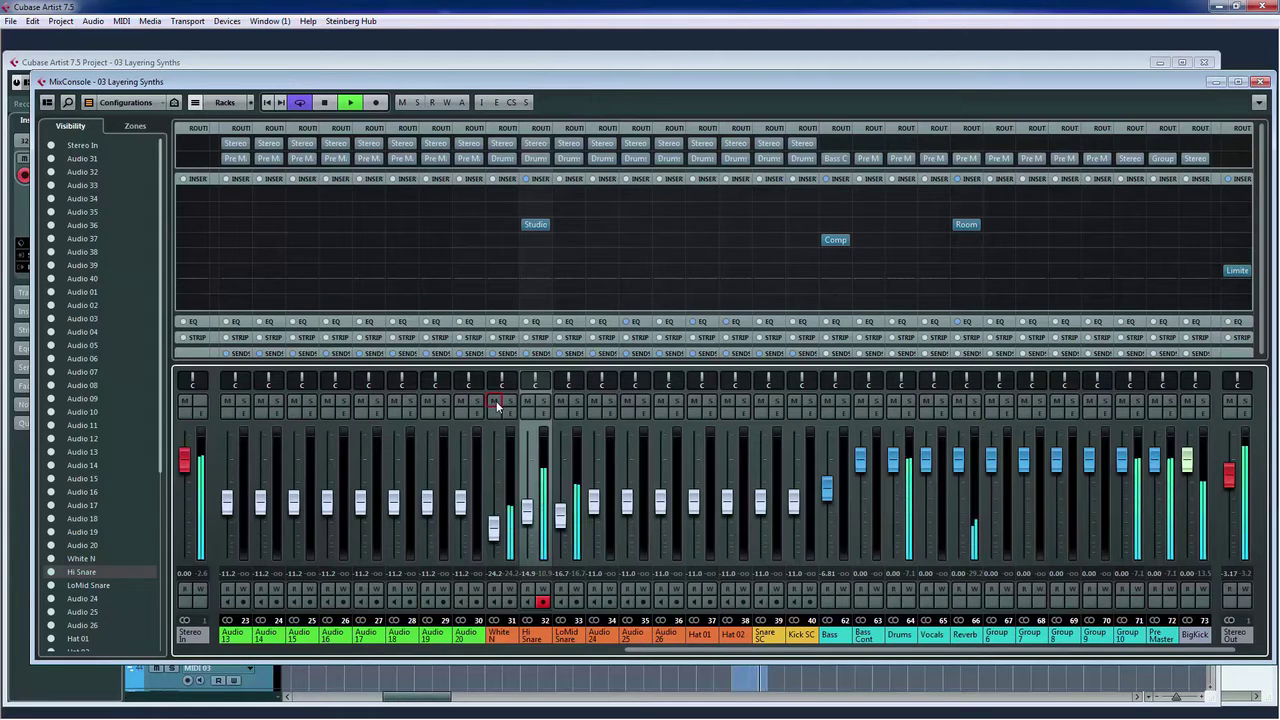
{"action": "key", "text": "space"}
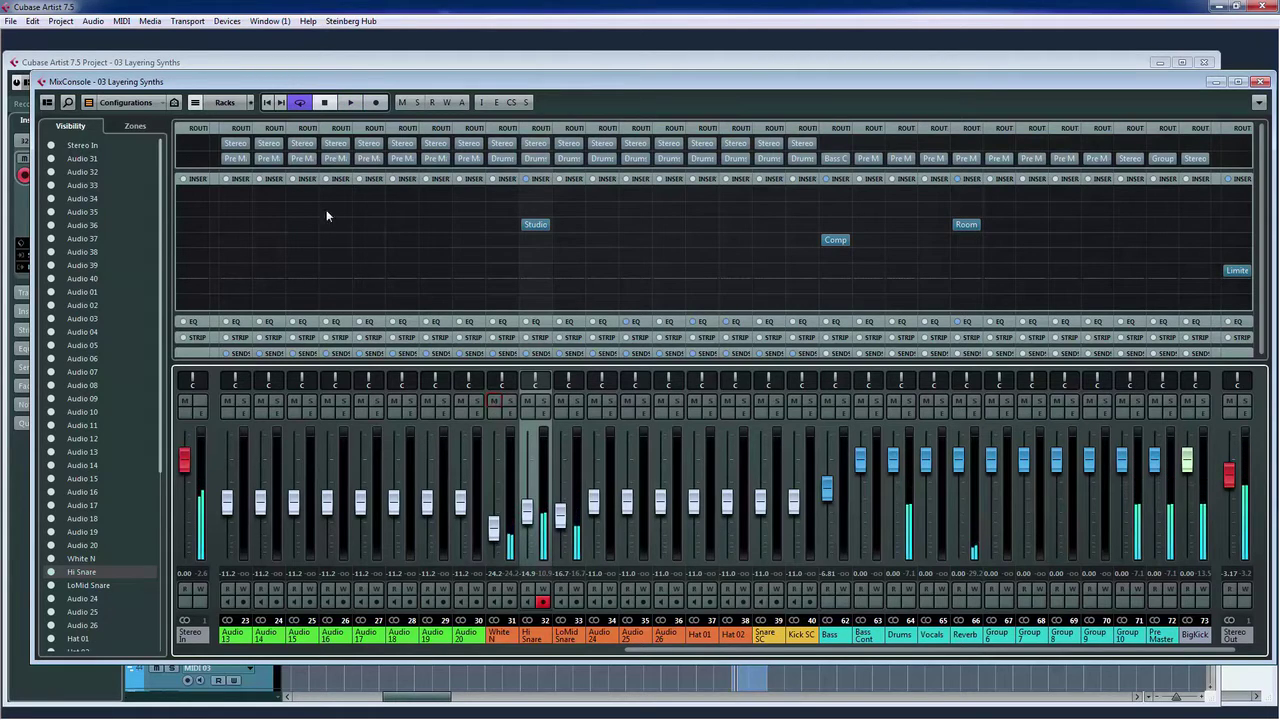
- Return to the project window, show the MIDI 09 to MIDI 20 tracks, and bring up the EDM Course MIDI folder in Windows Explorer beside them
{"action": "left_click", "coordinate": [386, 66]}
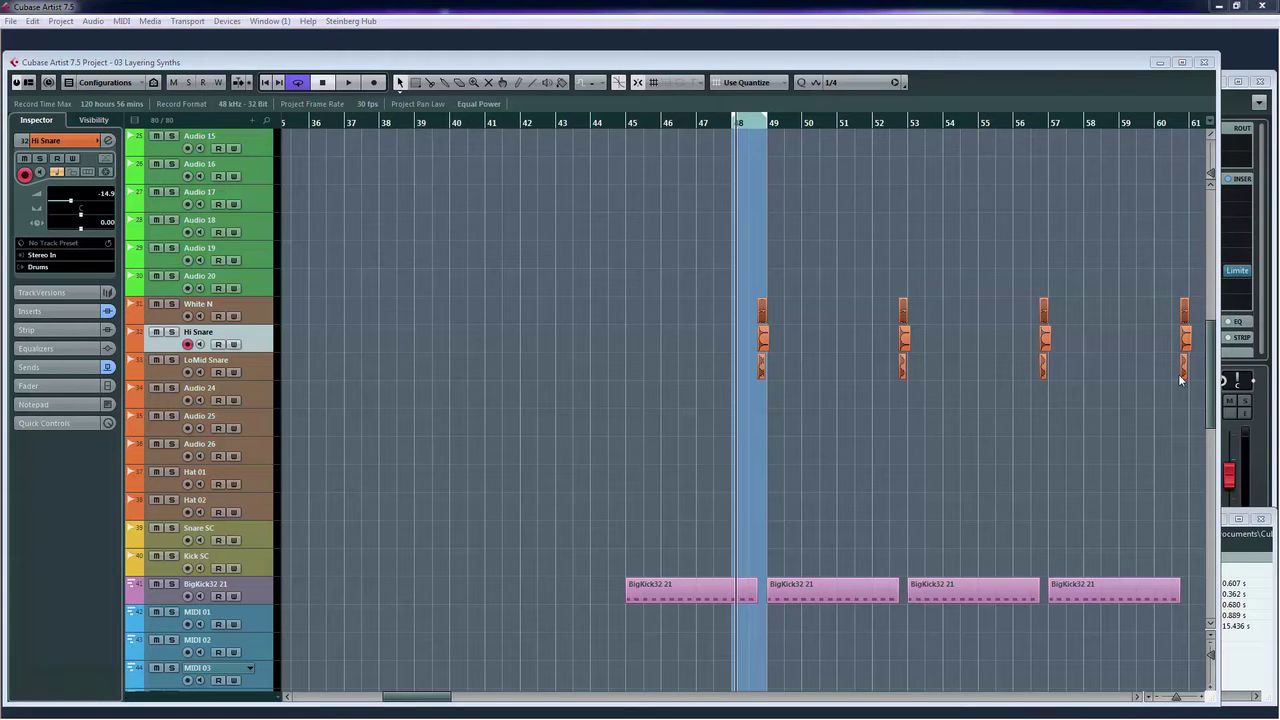
{"action": "left_click_drag", "start_coordinate": [1212, 365], "coordinate": [1204, 470]}
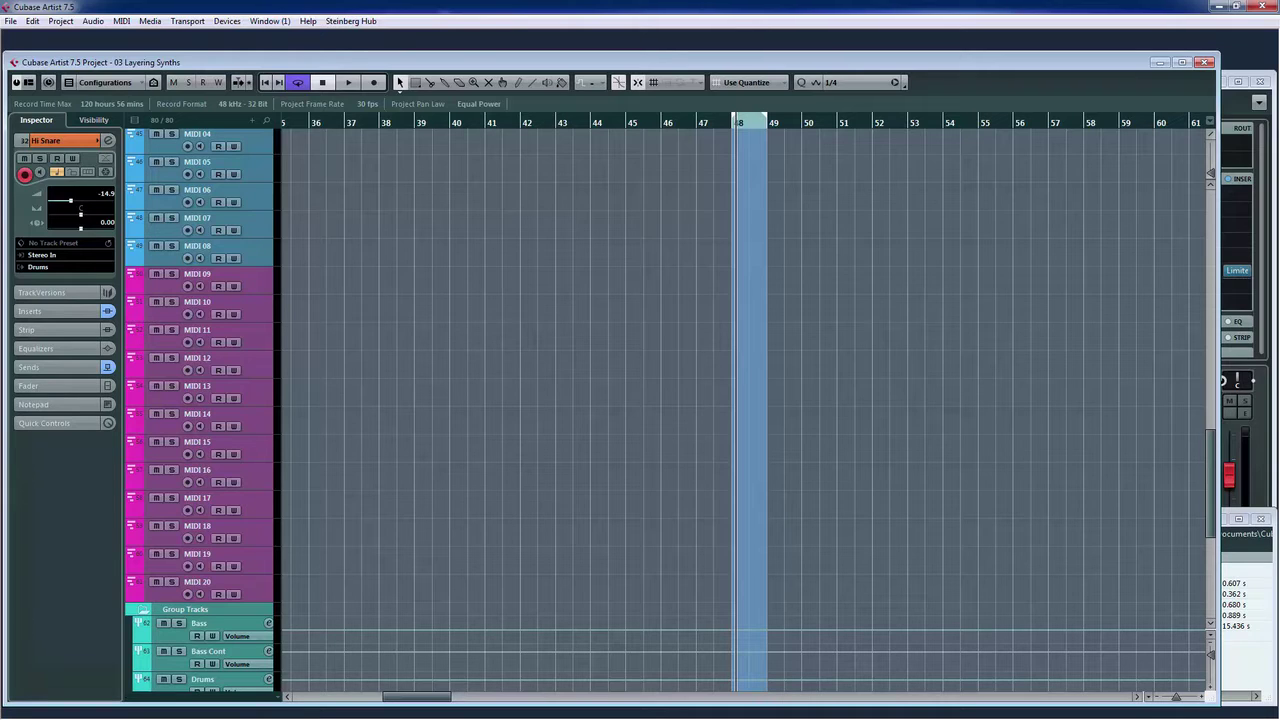
{"action": "key", "text": "alt+Tab"}
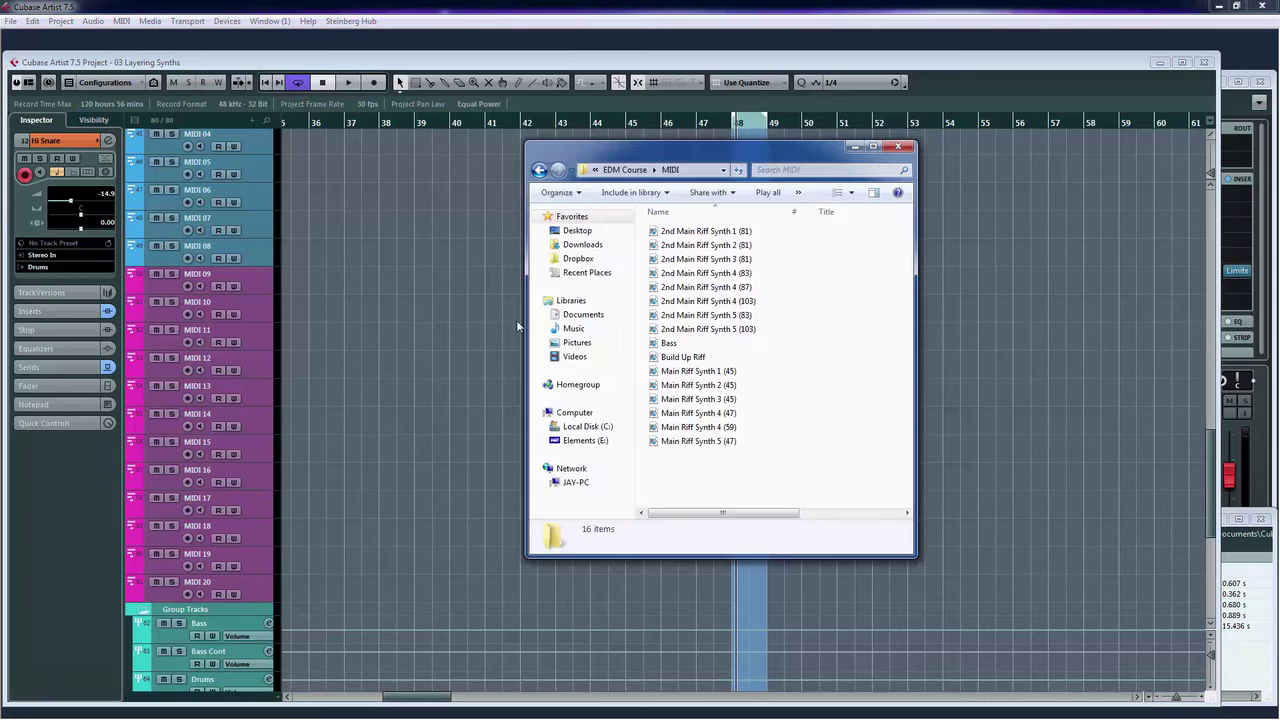
{"action": "left_click_drag", "start_coordinate": [715, 151], "coordinate": [815, 147]}
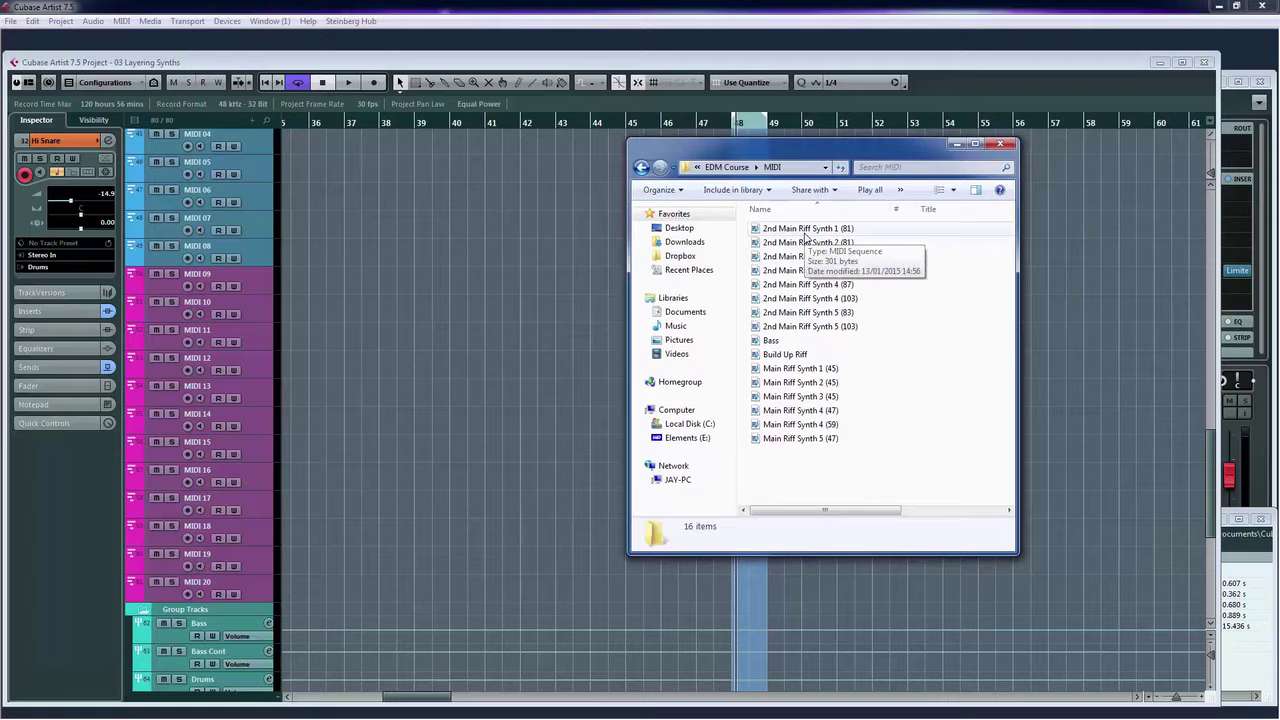
{"action": "left_click_drag", "start_coordinate": [818, 152], "coordinate": [926, 169]}
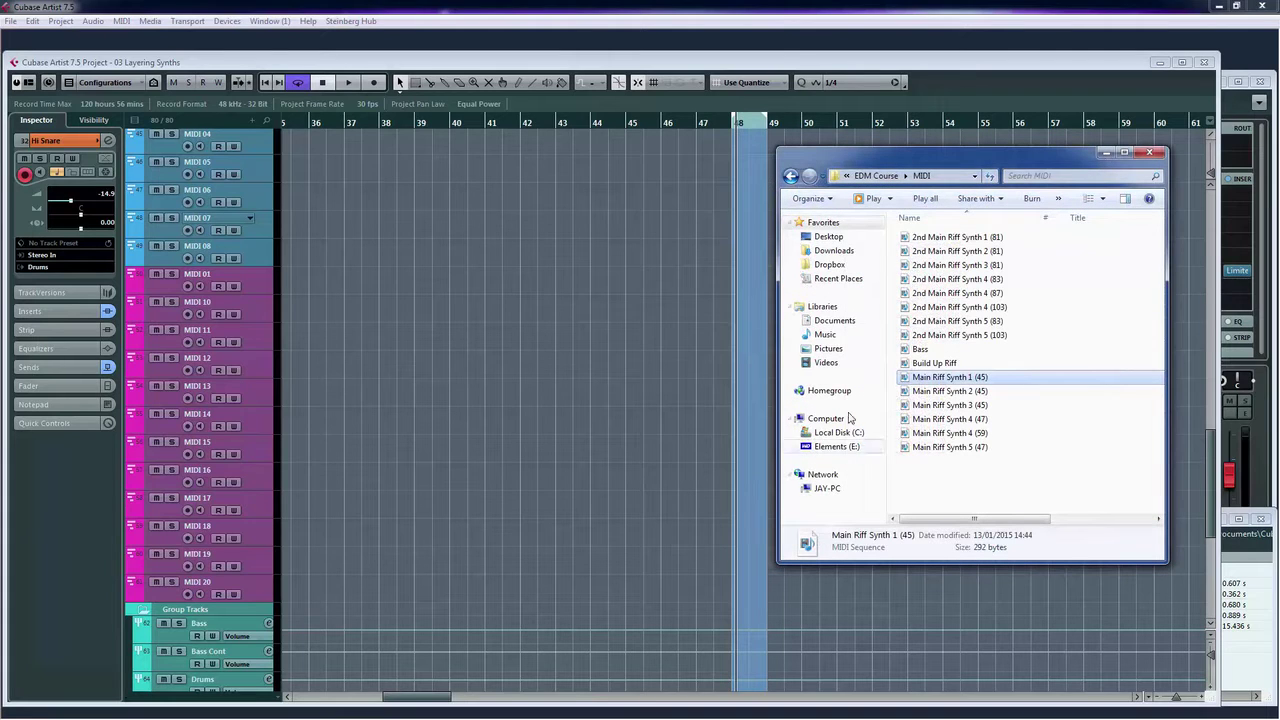
- Import Main Riff Synth 1 (45), Main Riff Synth 2 (45) and Main Riff Synth 3 (45) at bar 45 onto the first three magenta MIDI tracks
{"action": "left_click_drag", "start_coordinate": [948, 381], "coordinate": [631, 285]}
{"action": "left_click", "coordinate": [935, 392]}
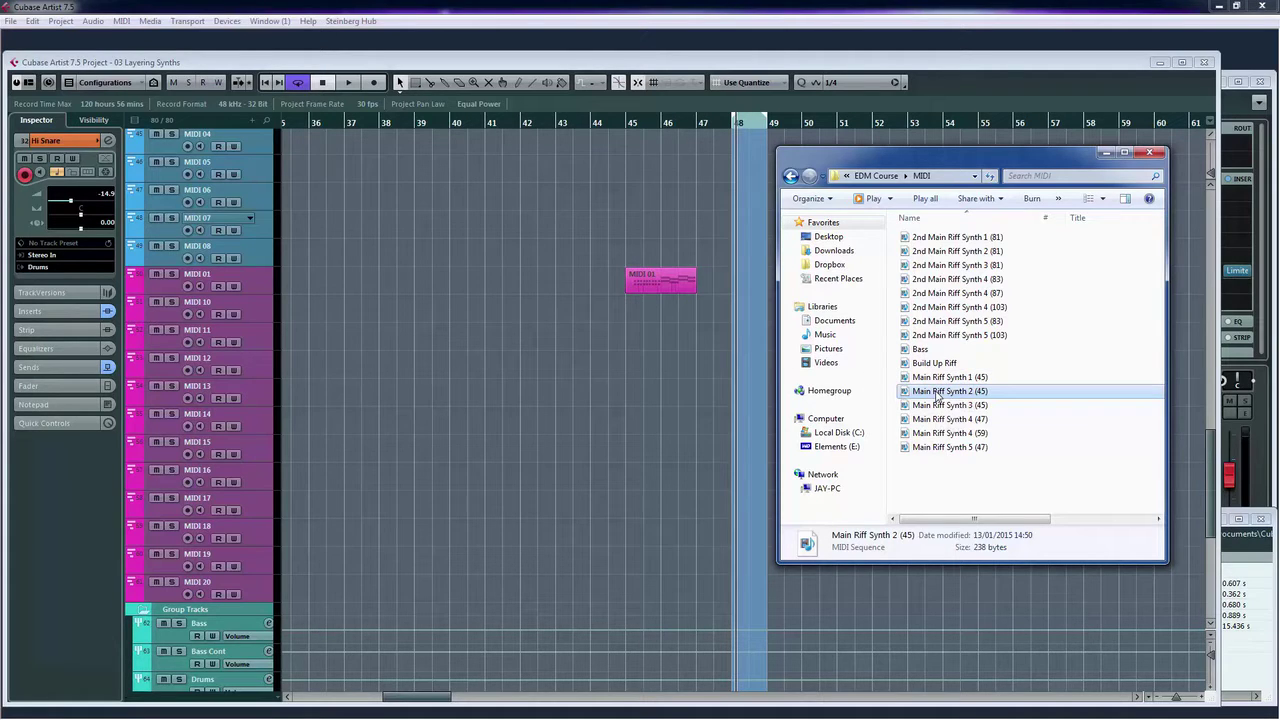
{"action": "left_click_drag", "start_coordinate": [945, 394], "coordinate": [632, 316]}
{"action": "left_click", "coordinate": [941, 406]}
{"action": "left_click_drag", "start_coordinate": [941, 410], "coordinate": [635, 340]}
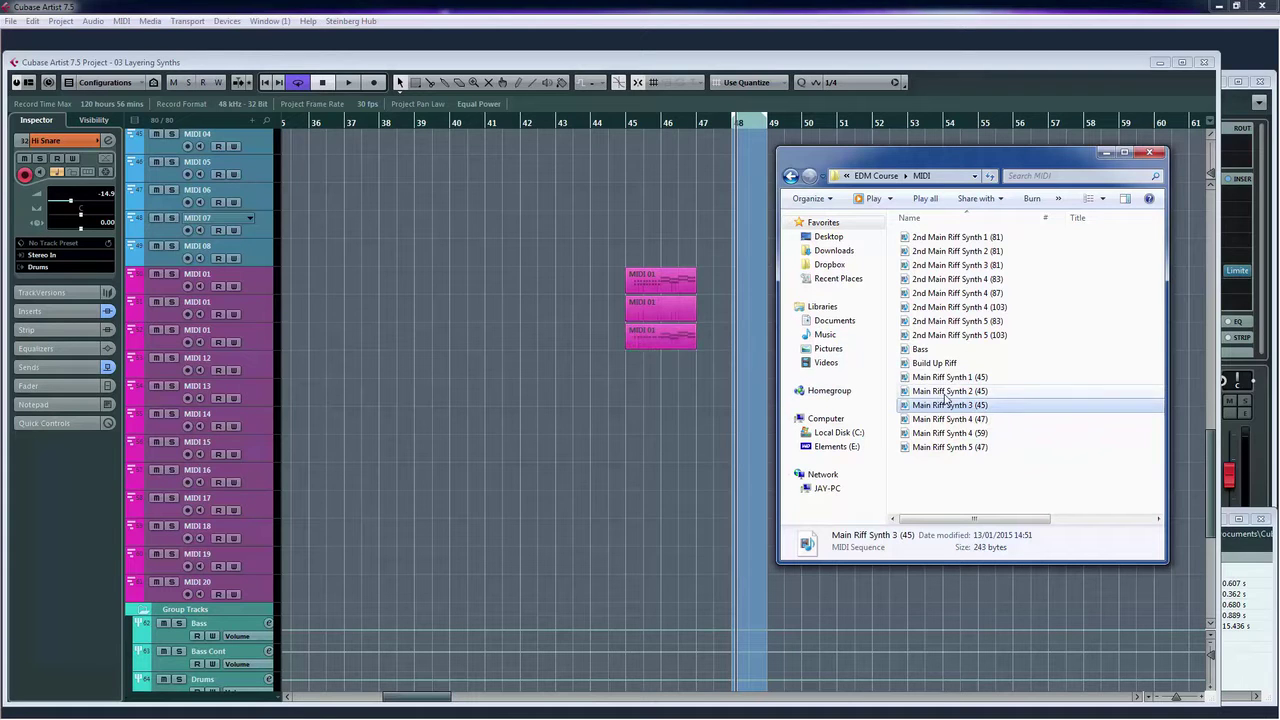
{"action": "left_click_drag", "start_coordinate": [990, 168], "coordinate": [1081, 172]}
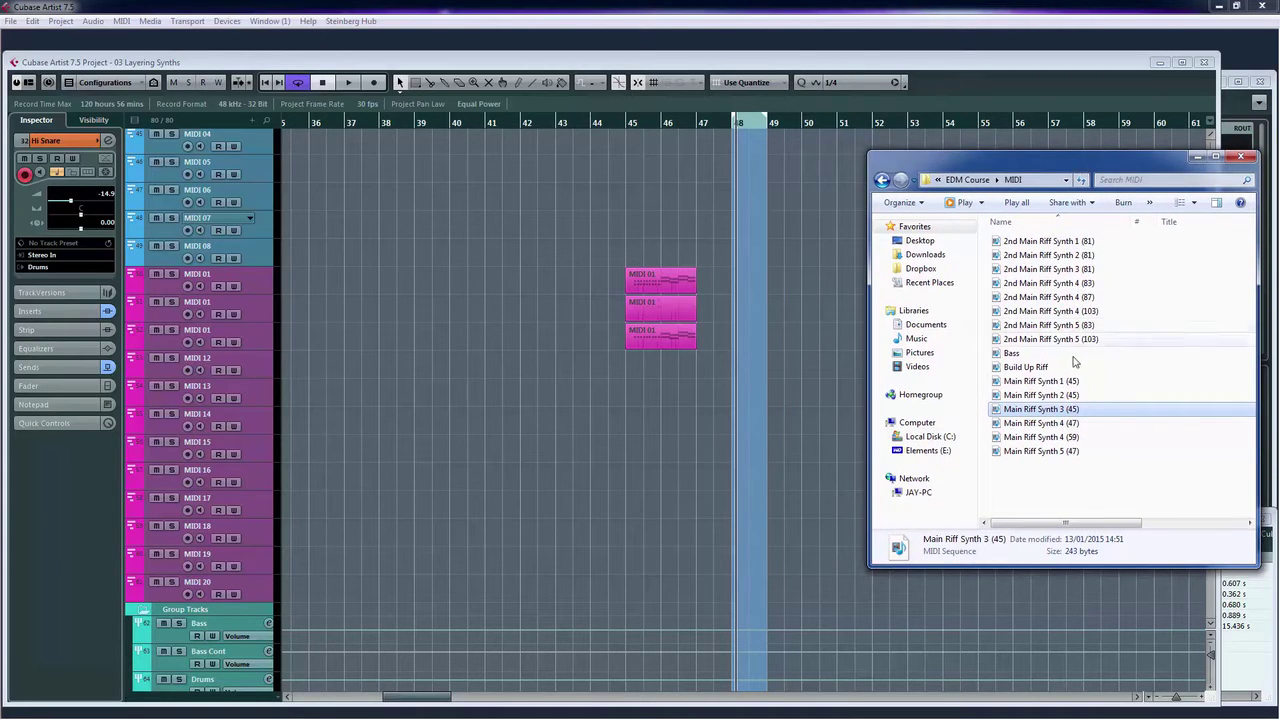
- Import Main Riff Synth 4 (47) and Main Riff Synth 5 (47) at bar 47 onto the fourth and fifth magenta MIDI tracks
{"action": "left_click", "coordinate": [1040, 425]}
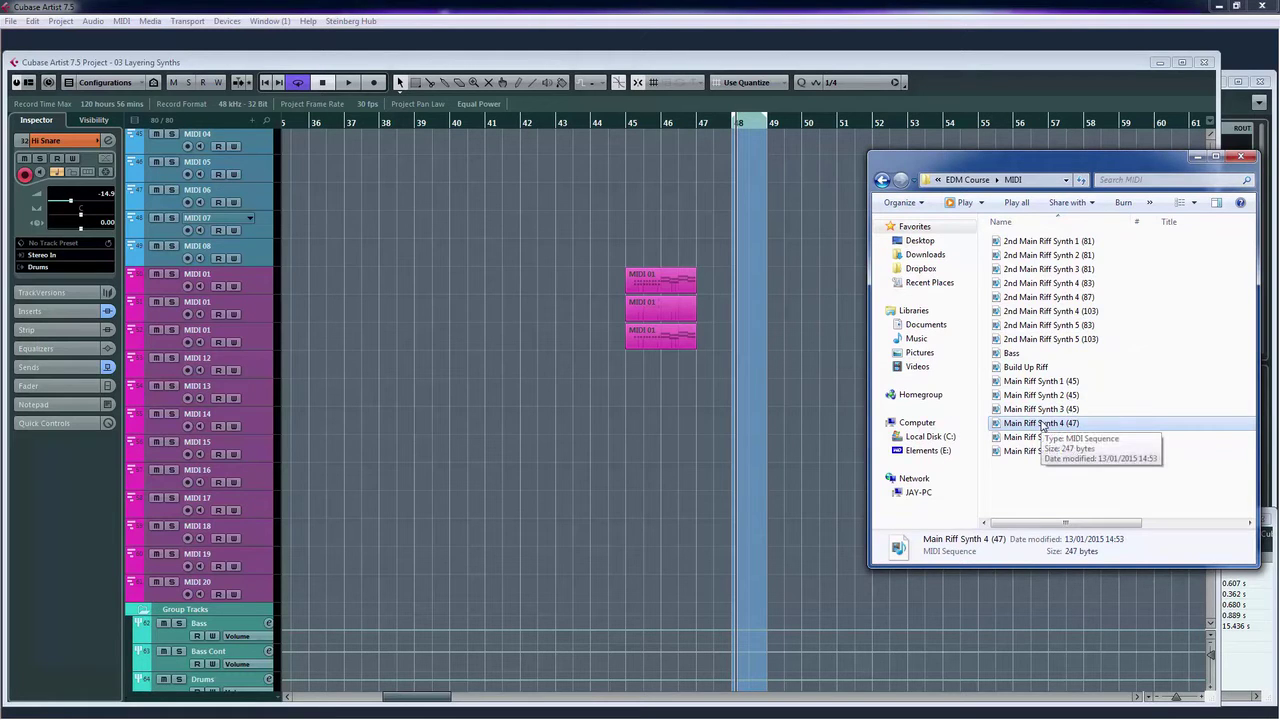
{"action": "left_click_drag", "start_coordinate": [1042, 427], "coordinate": [795, 388]}
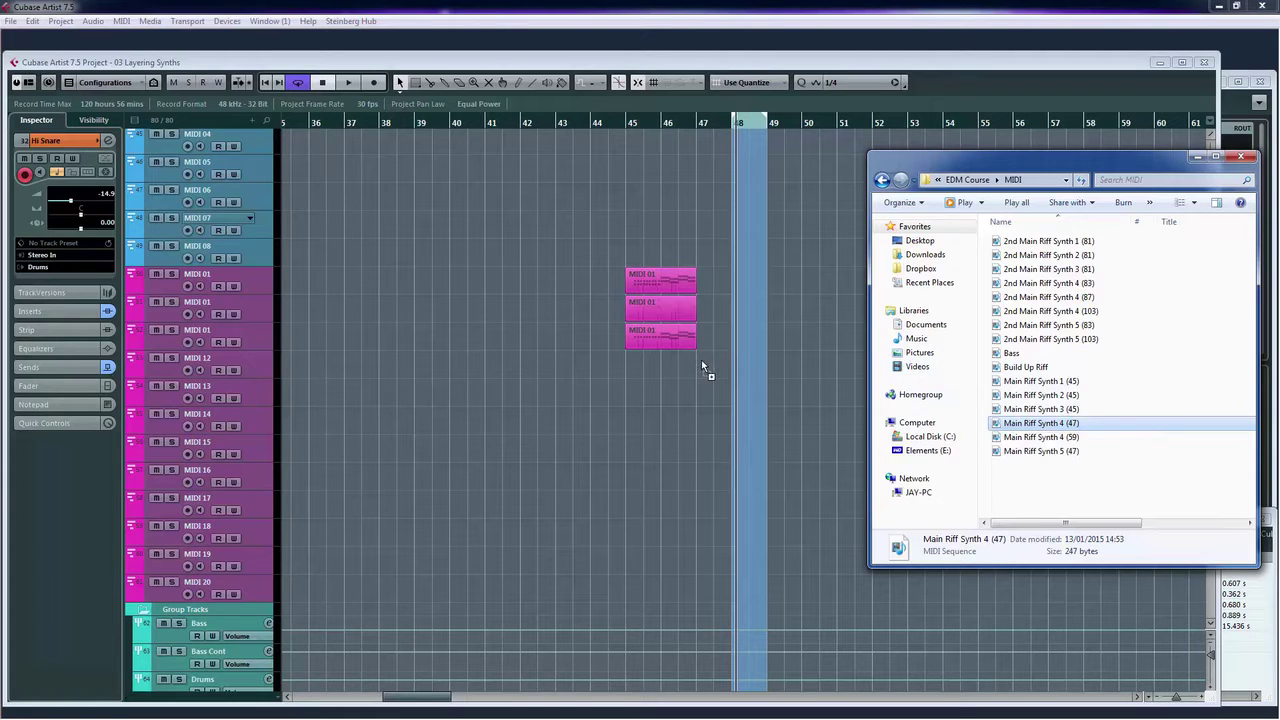
{"action": "left_click_drag", "start_coordinate": [701, 359], "coordinate": [701, 360]}
{"action": "left_click", "coordinate": [1036, 439]}
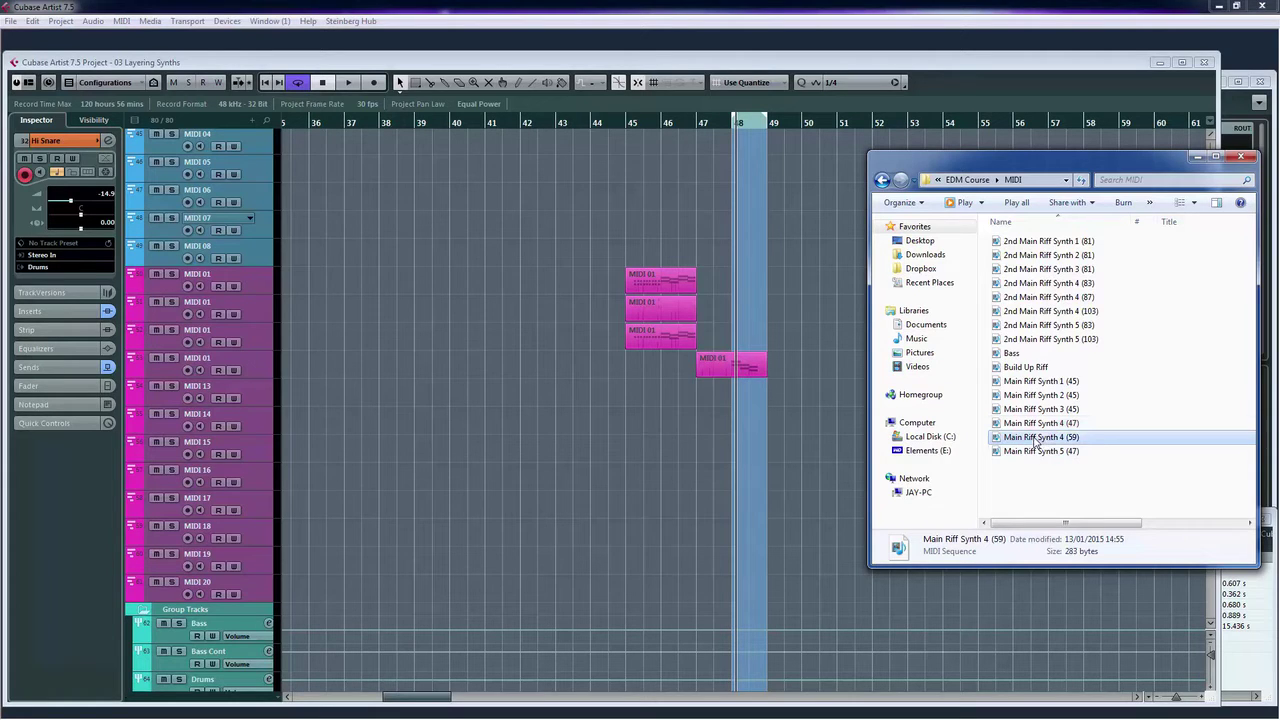
{"action": "left_click", "coordinate": [1041, 452]}
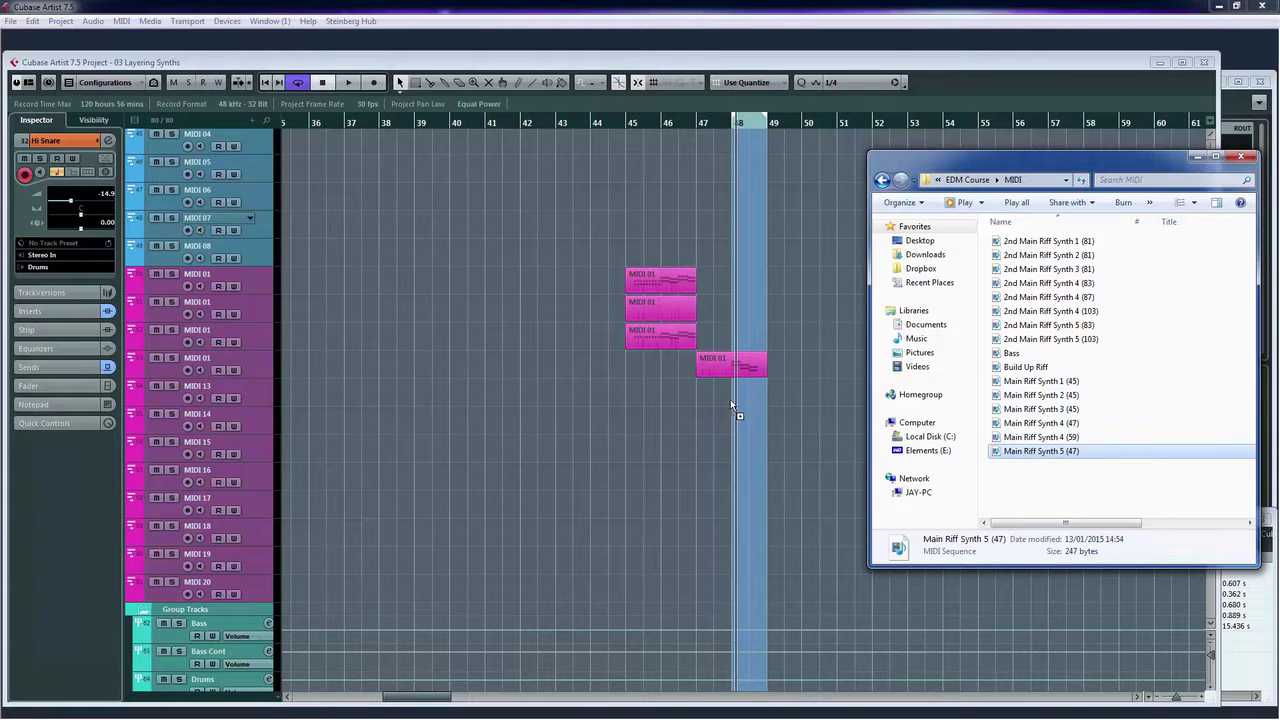
{"action": "left_click_drag", "start_coordinate": [703, 386], "coordinate": [704, 391]}
- Move the Explorer window clear of the later bars and import Main Riff Synth 4 (59) at bar 59 onto the fourth magenta track
{"action": "left_click_drag", "start_coordinate": [1069, 156], "coordinate": [333, 158]}
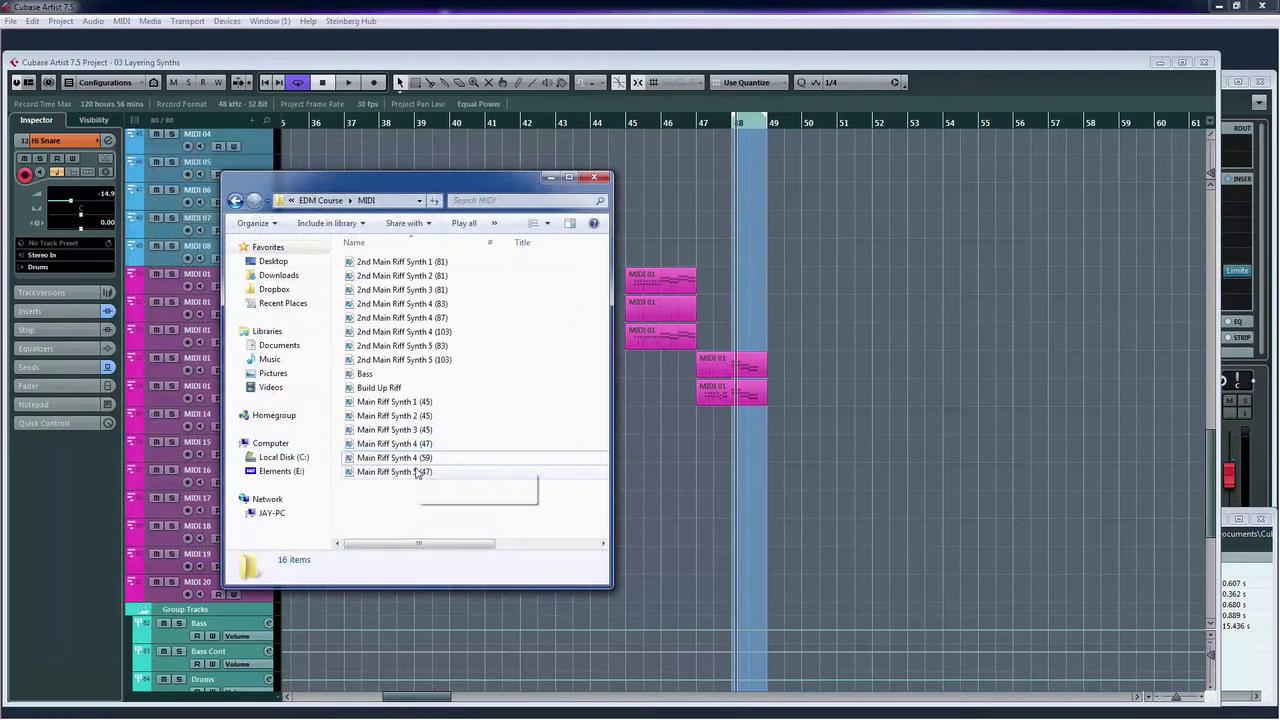
{"action": "left_click", "coordinate": [414, 458]}
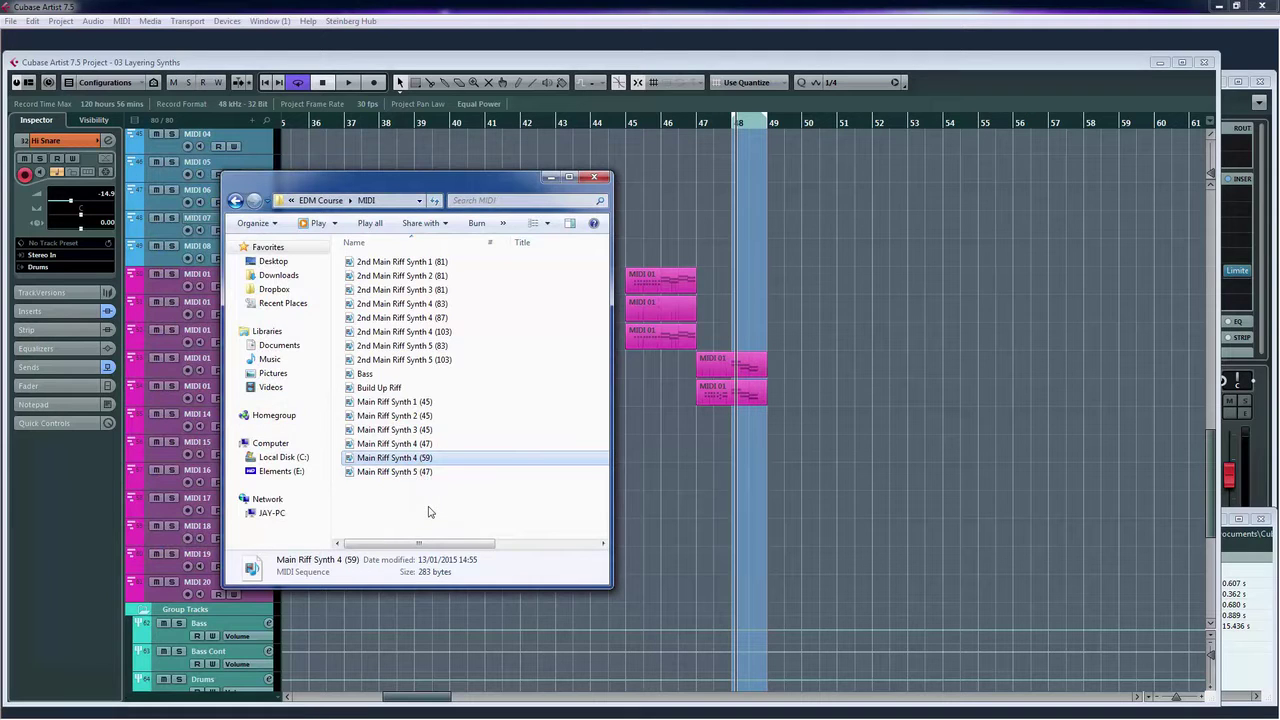
{"action": "left_click_drag", "start_coordinate": [399, 461], "coordinate": [813, 474]}
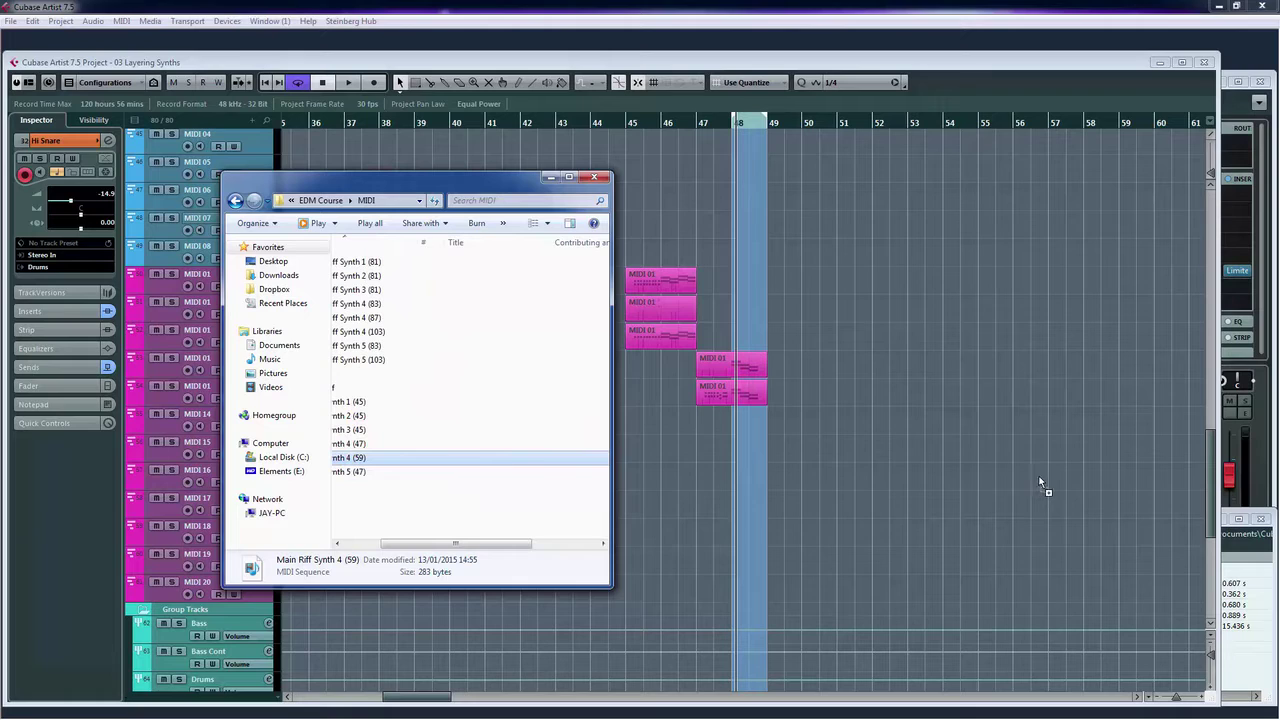
{"action": "left_click_drag", "start_coordinate": [1042, 483], "coordinate": [770, 373]}
{"action": "left_click_drag", "start_coordinate": [1126, 368], "coordinate": [1126, 368]}
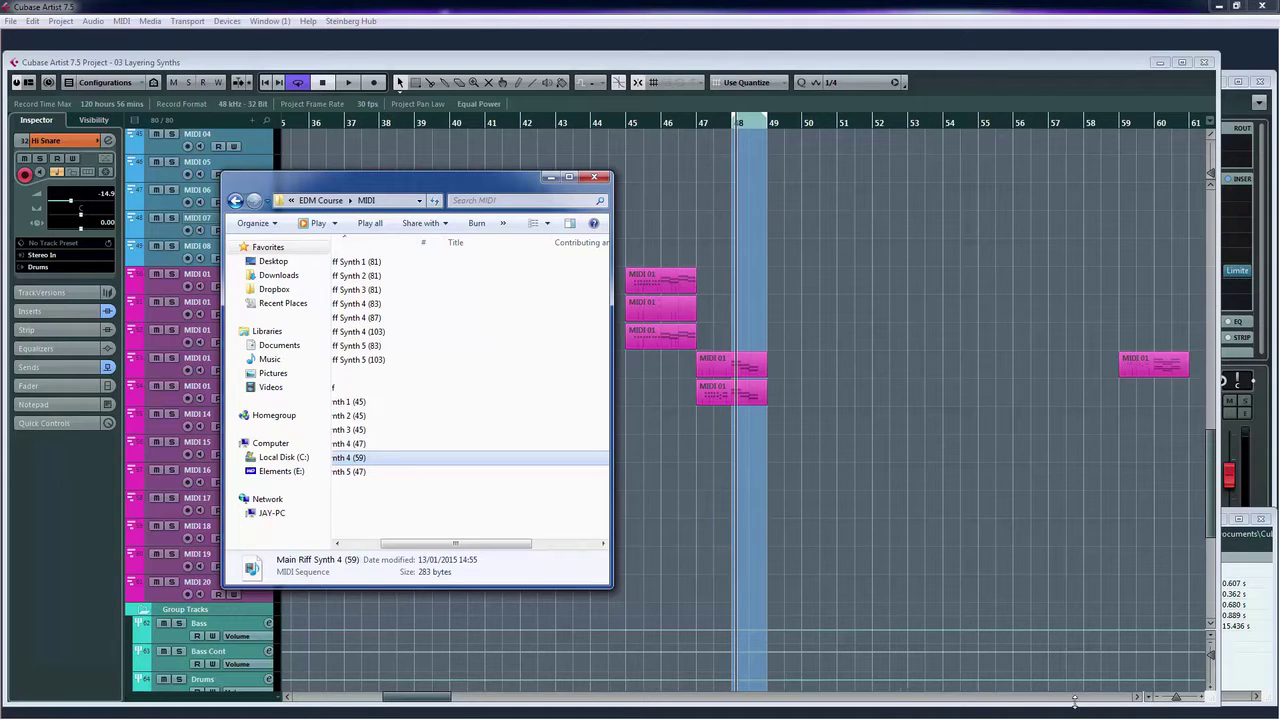
- Import 2nd Main Riff Synth 1 (81), 2nd Main Riff Synth 2 (81) and 2nd Main Riff Synth 3 (81) at bar 81 onto the first three magenta tracks
{"action": "left_click_drag", "start_coordinate": [1140, 698], "coordinate": [1140, 698]}
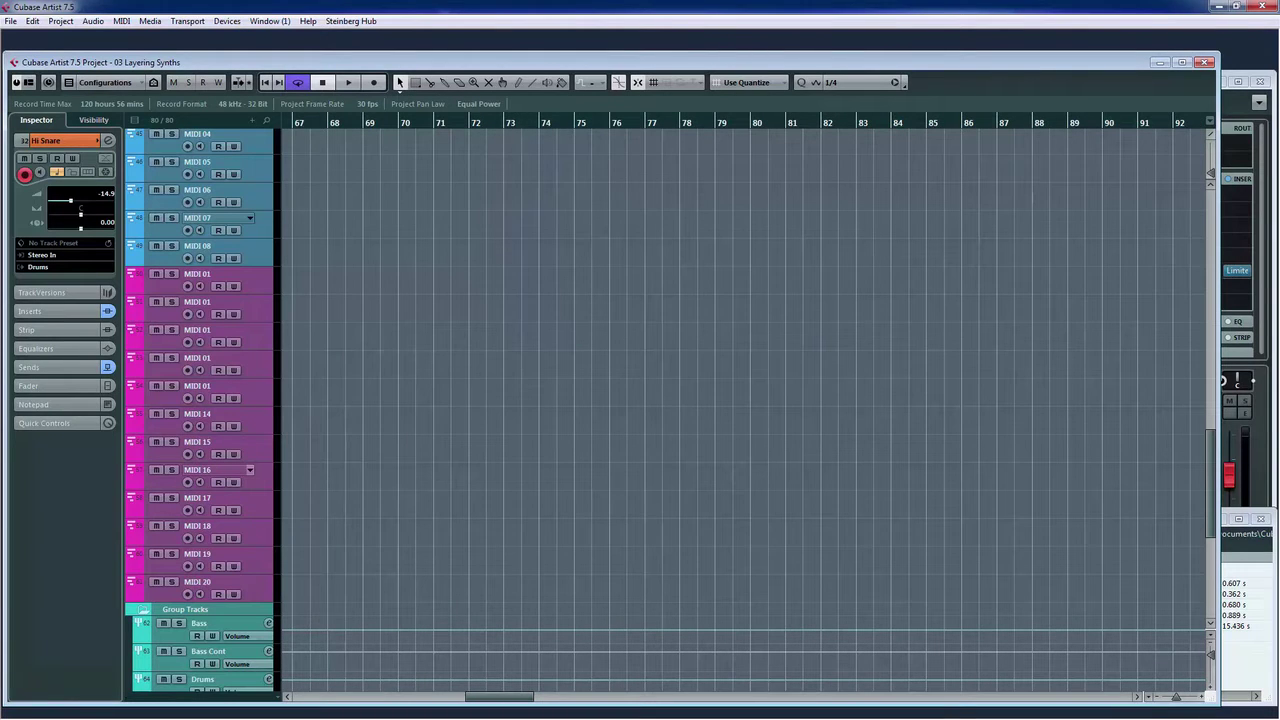
{"action": "key", "text": "alt+Tab"}
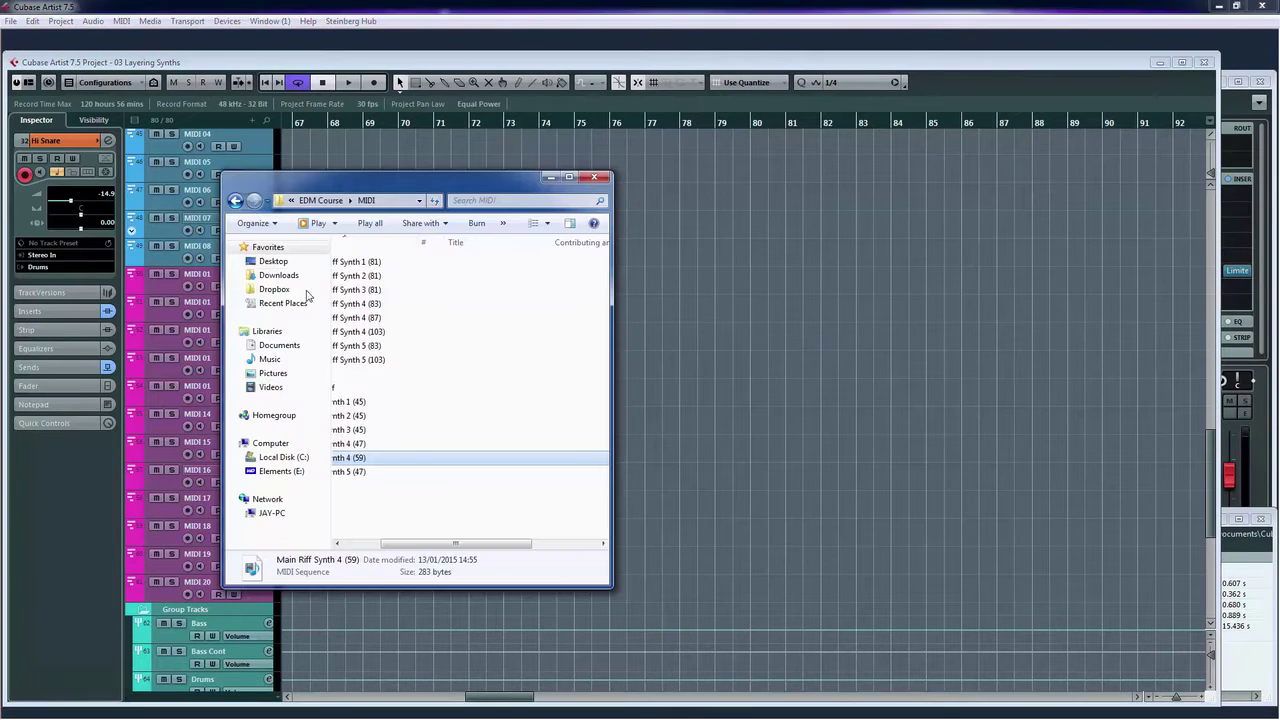
{"action": "left_click_drag", "start_coordinate": [418, 545], "coordinate": [336, 545]}
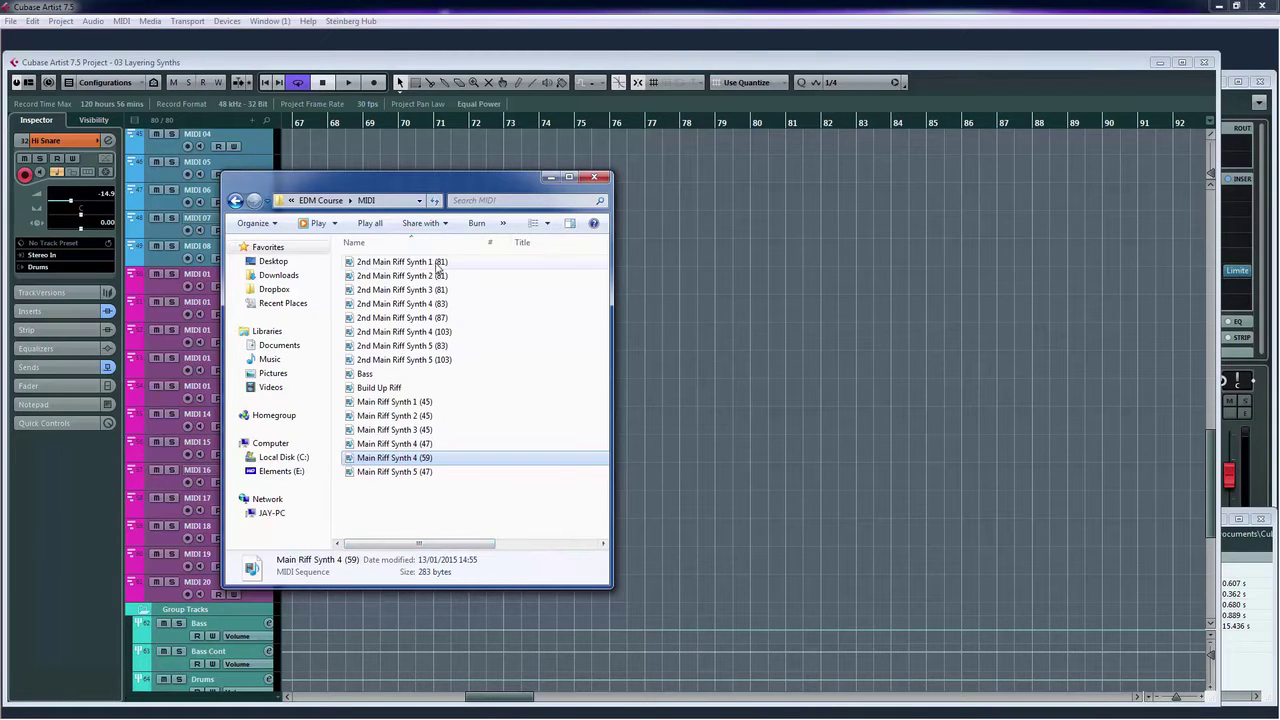
{"action": "left_click", "coordinate": [405, 263]}
{"action": "left_click_drag", "start_coordinate": [407, 265], "coordinate": [790, 294]}
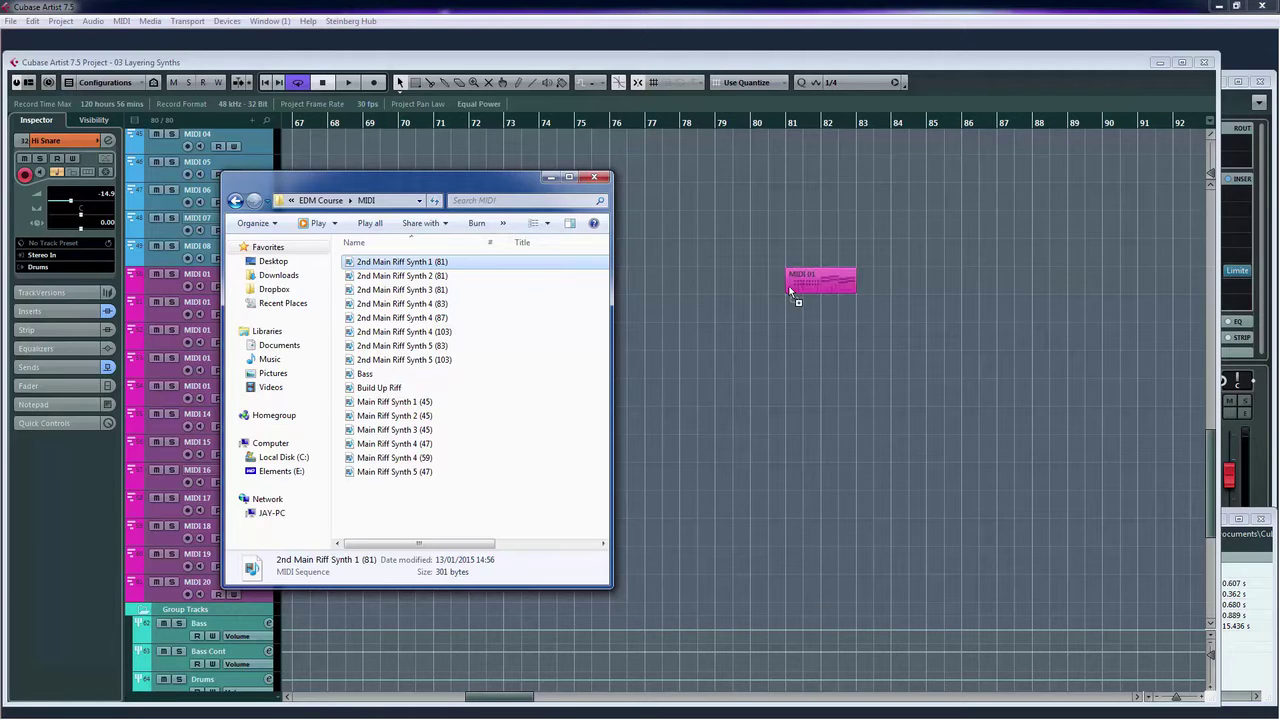
{"action": "left_click", "coordinate": [415, 276]}
{"action": "left_click_drag", "start_coordinate": [862, 318], "coordinate": [798, 306]}
{"action": "left_click", "coordinate": [414, 290]}
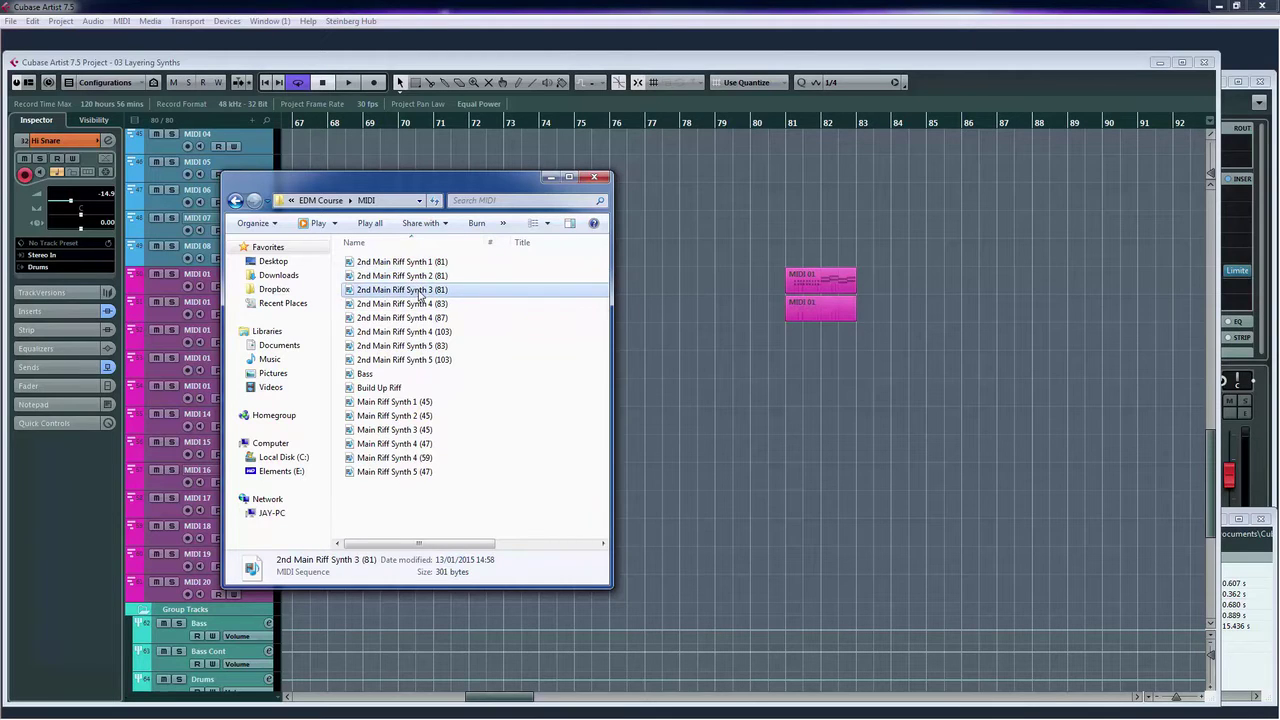
{"action": "left_click_drag", "start_coordinate": [791, 334], "coordinate": [791, 334]}
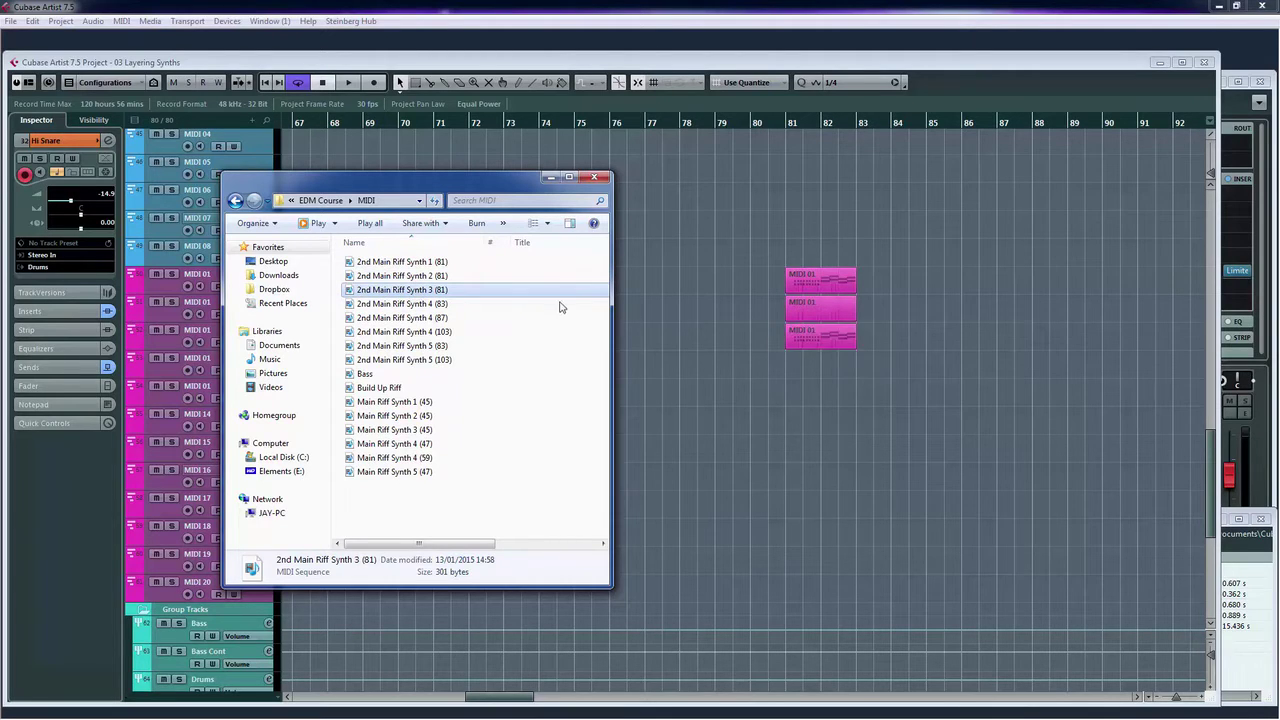
- Import 2nd Main Riff Synth 4 (83) and (87) onto the fourth magenta track at bars 83 and 87, and 2nd Main Riff Synth 5 (83) onto the fifth
{"action": "left_click", "coordinate": [420, 304]}
{"action": "left_click_drag", "start_coordinate": [422, 306], "coordinate": [866, 363]}
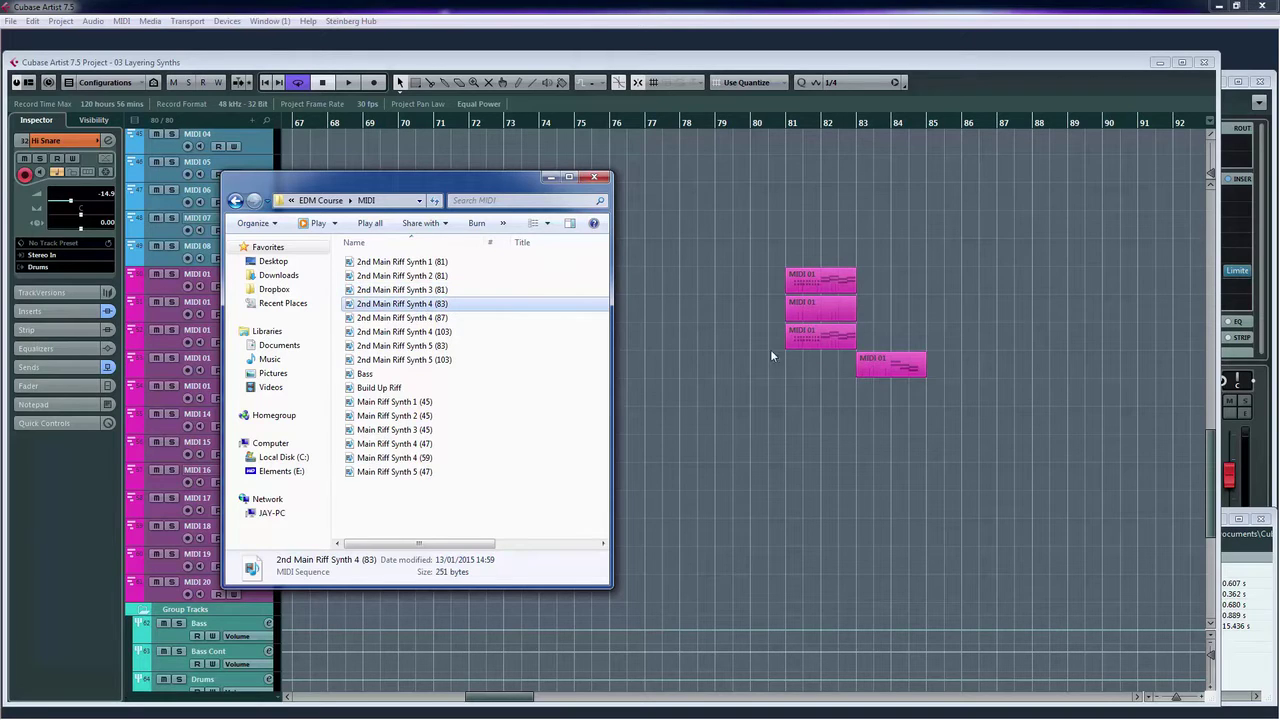
{"action": "left_click", "coordinate": [423, 318]}
{"action": "left_click_drag", "start_coordinate": [722, 354], "coordinate": [1008, 369]}
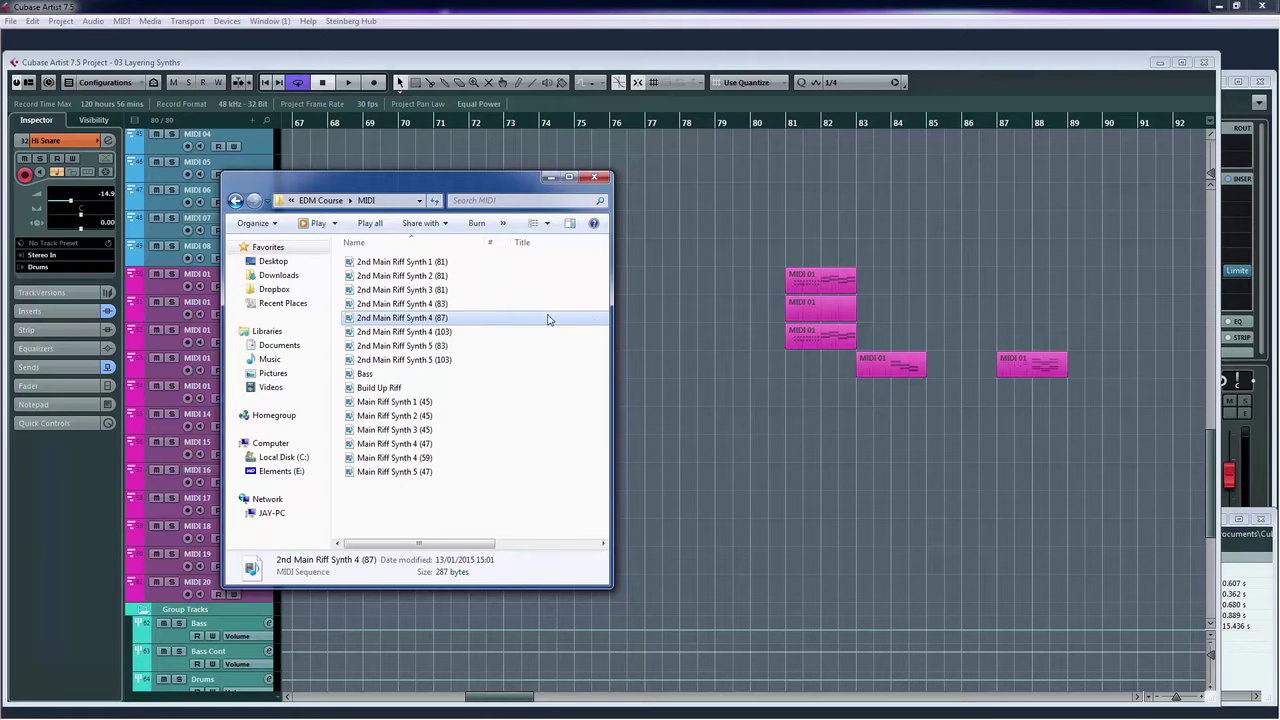
{"action": "left_click", "coordinate": [428, 333]}
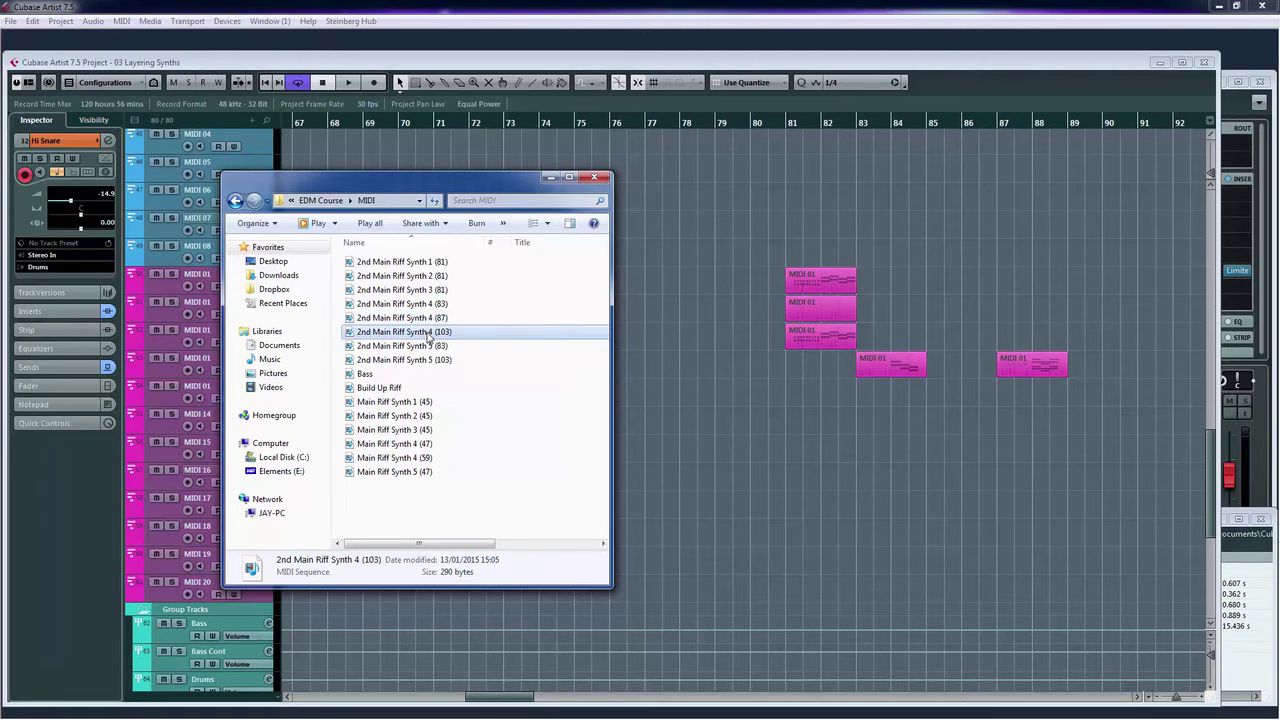
{"action": "left_click", "coordinate": [427, 346]}
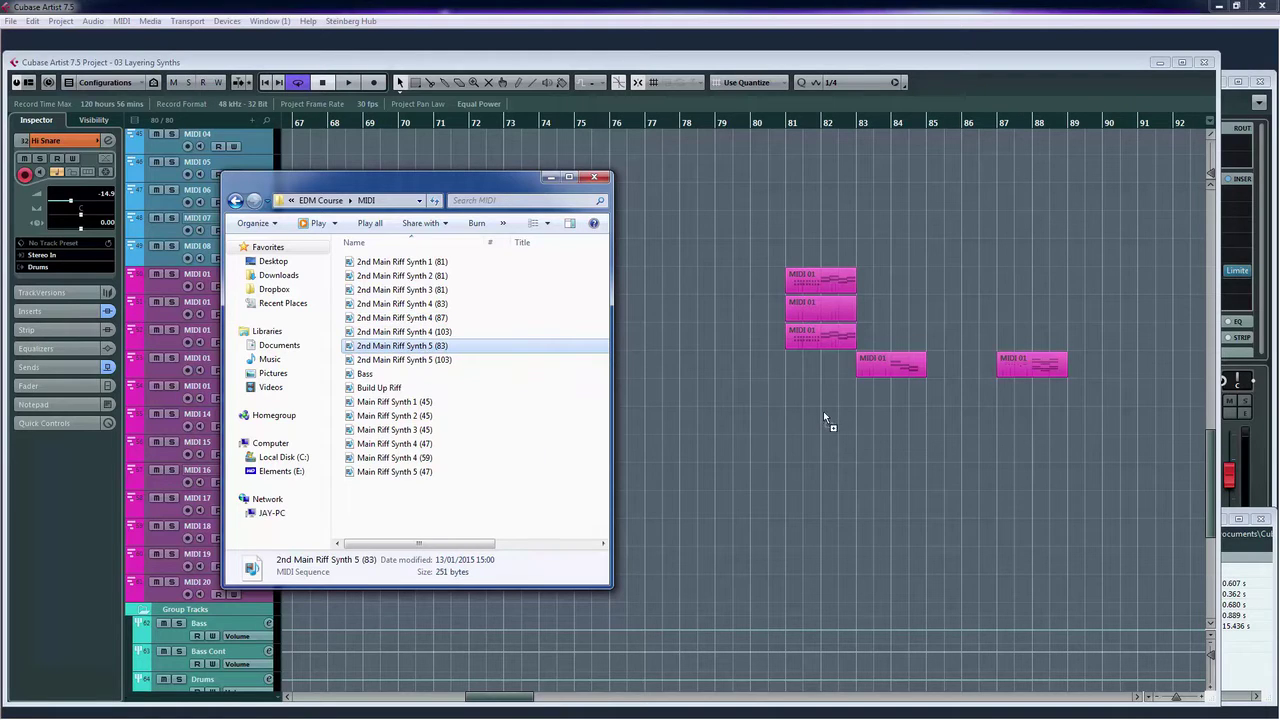
{"action": "left_click_drag", "start_coordinate": [869, 398], "coordinate": [867, 394]}
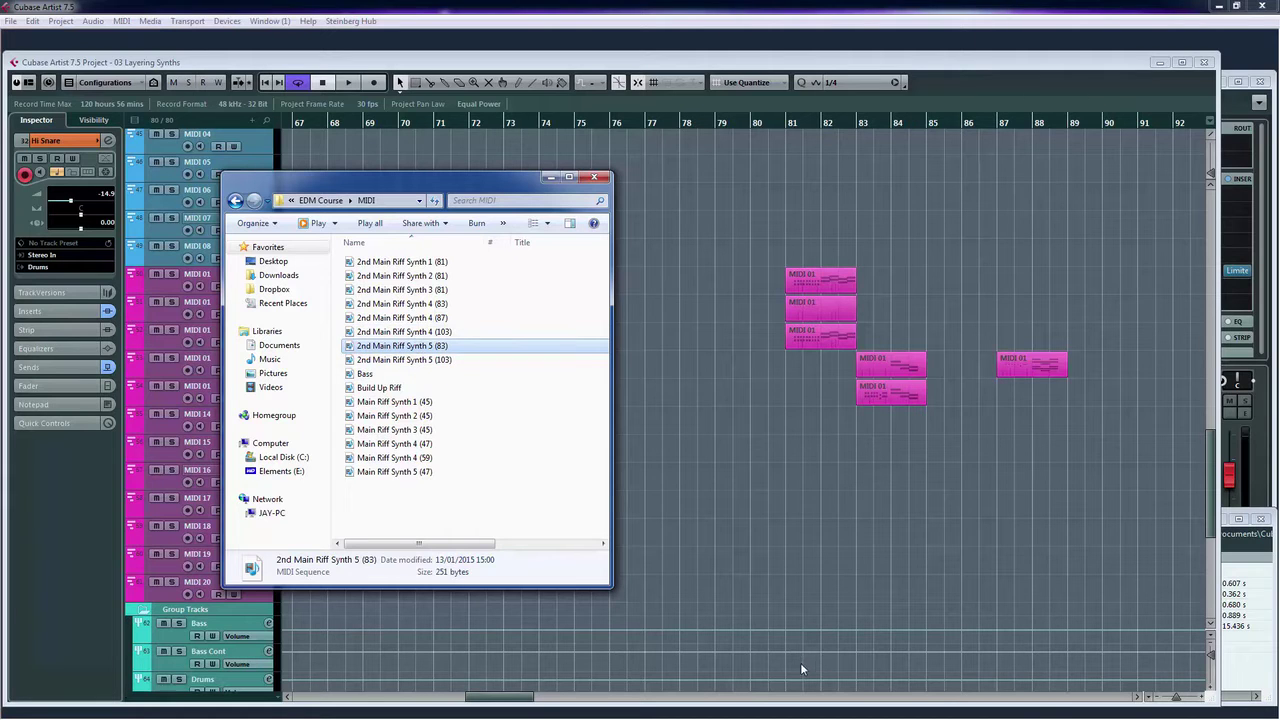
- Import 2nd Main Riff Synth 4 (103) and 2nd Main Riff Synth 5 (103) at bar 103 onto the fourth and fifth magenta tracks
{"action": "left_click_drag", "start_coordinate": [516, 700], "coordinate": [541, 702]}
{"action": "left_click_drag", "start_coordinate": [541, 702], "coordinate": [553, 702]}
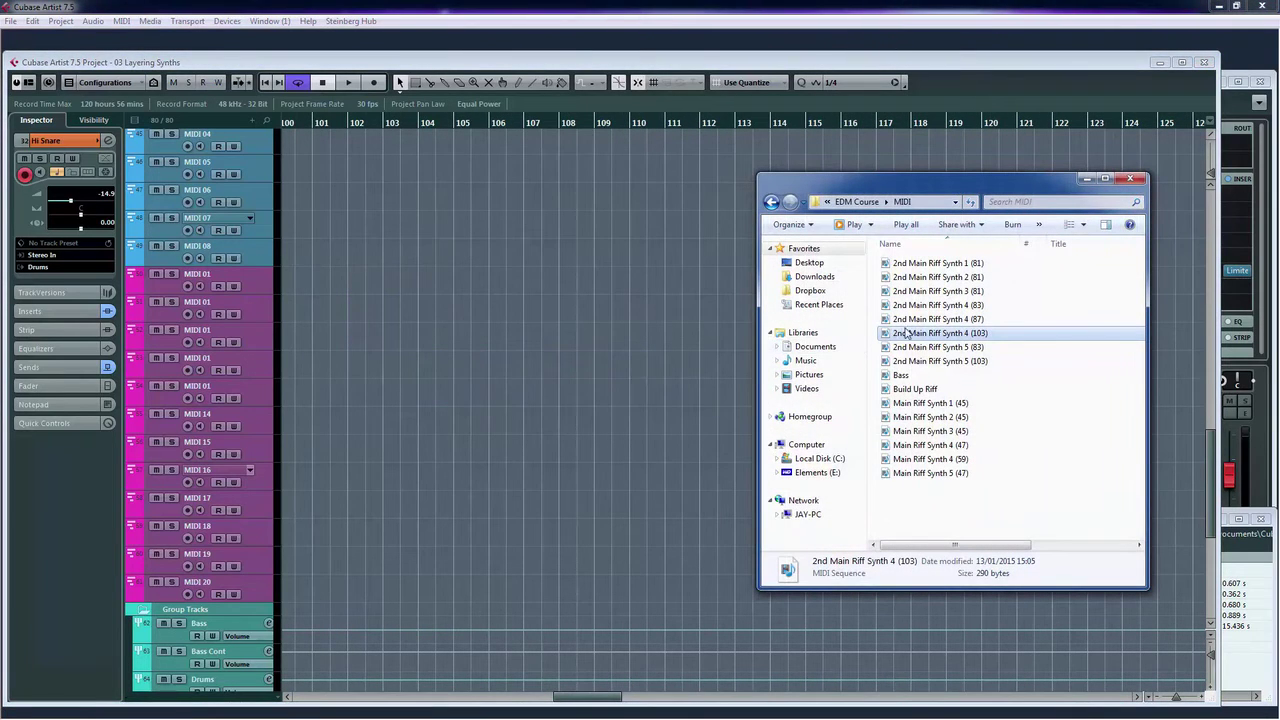
{"action": "left_click_drag", "start_coordinate": [922, 334], "coordinate": [488, 361]}
{"action": "left_click_drag", "start_coordinate": [393, 366], "coordinate": [393, 366]}
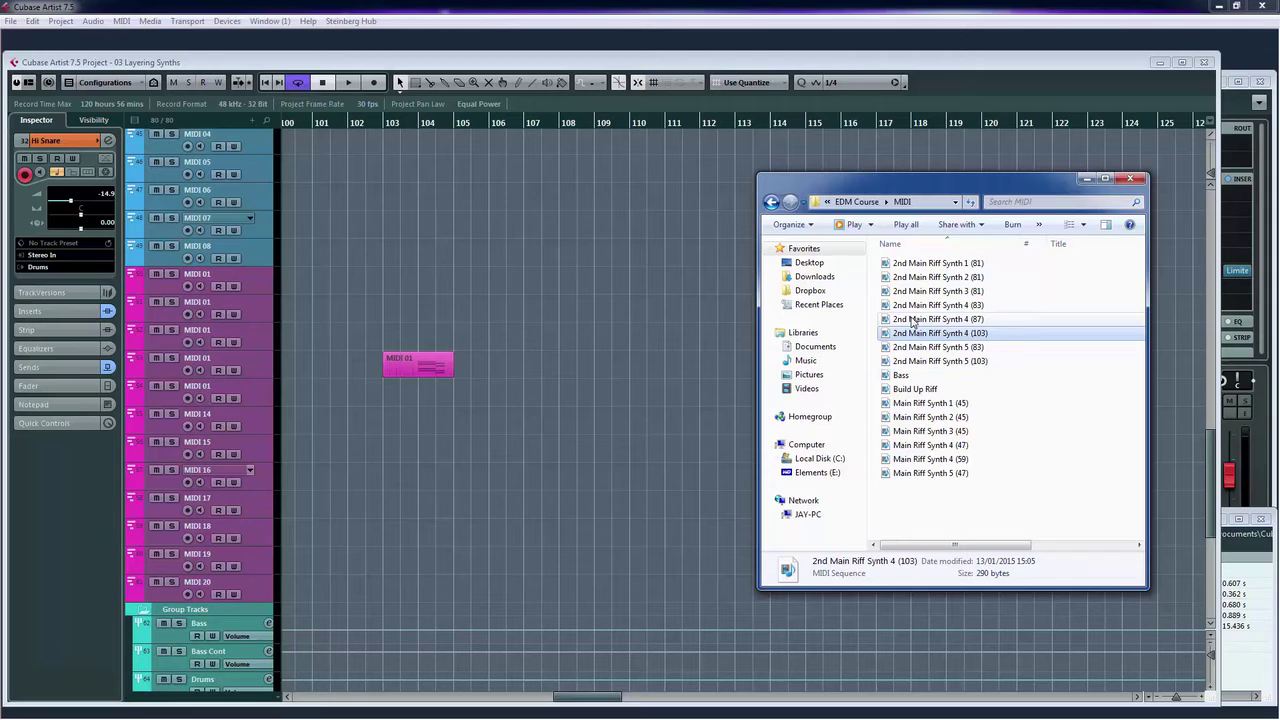
{"action": "left_click_drag", "start_coordinate": [962, 361], "coordinate": [391, 392]}
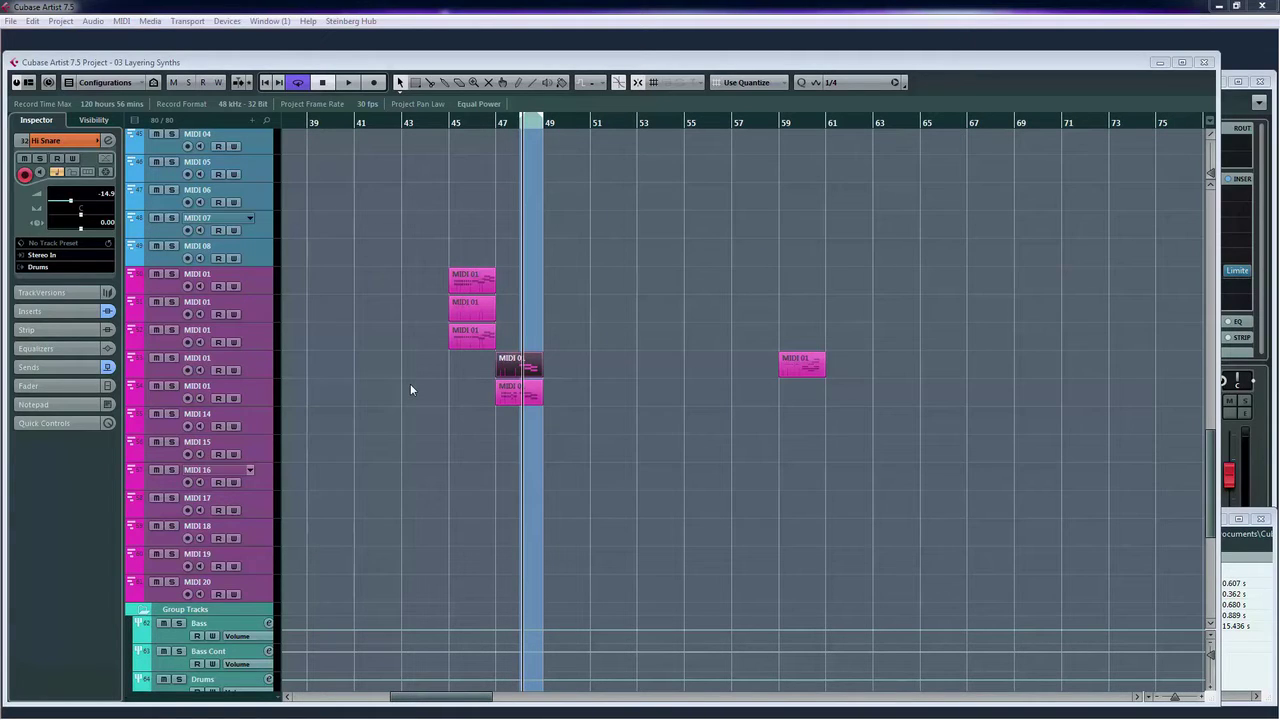
- Examine the notes of the three bar 45 parts and the two bar 47 parts one by one in the Key Editor
{"action": "double_click", "coordinate": [466, 276]}
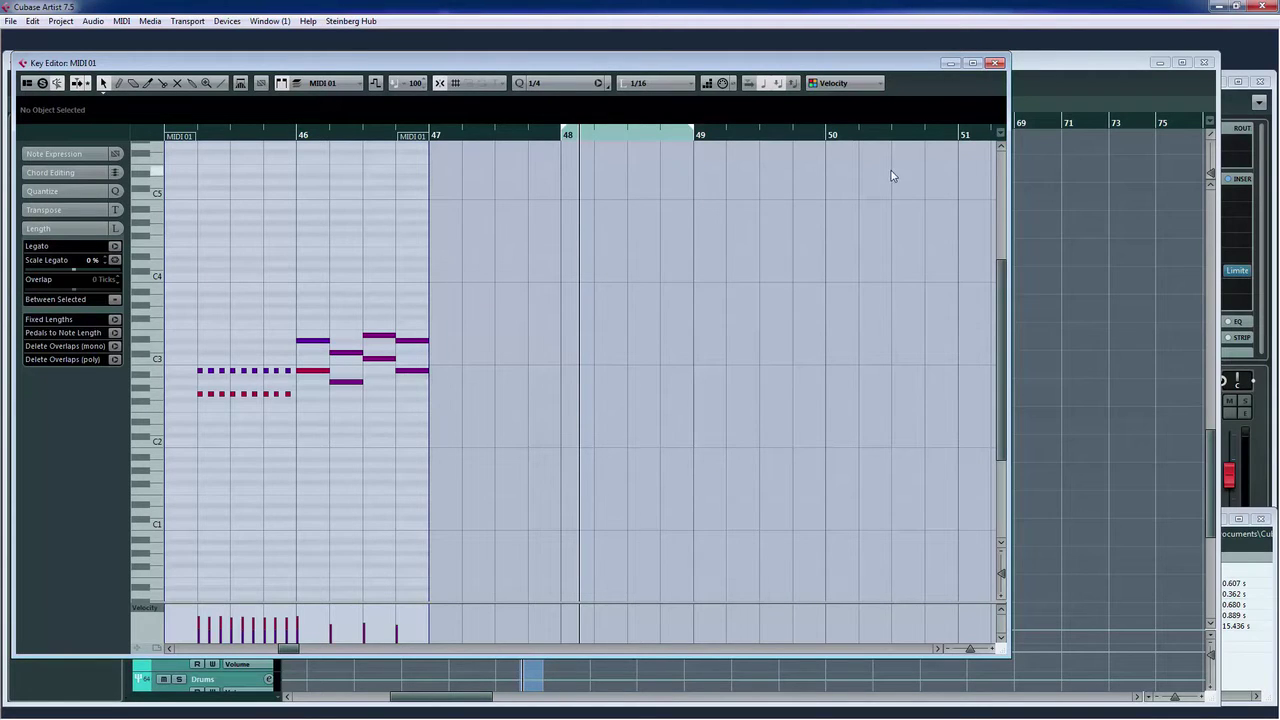
{"action": "left_click", "coordinate": [995, 63]}
{"action": "double_click", "coordinate": [470, 339]}
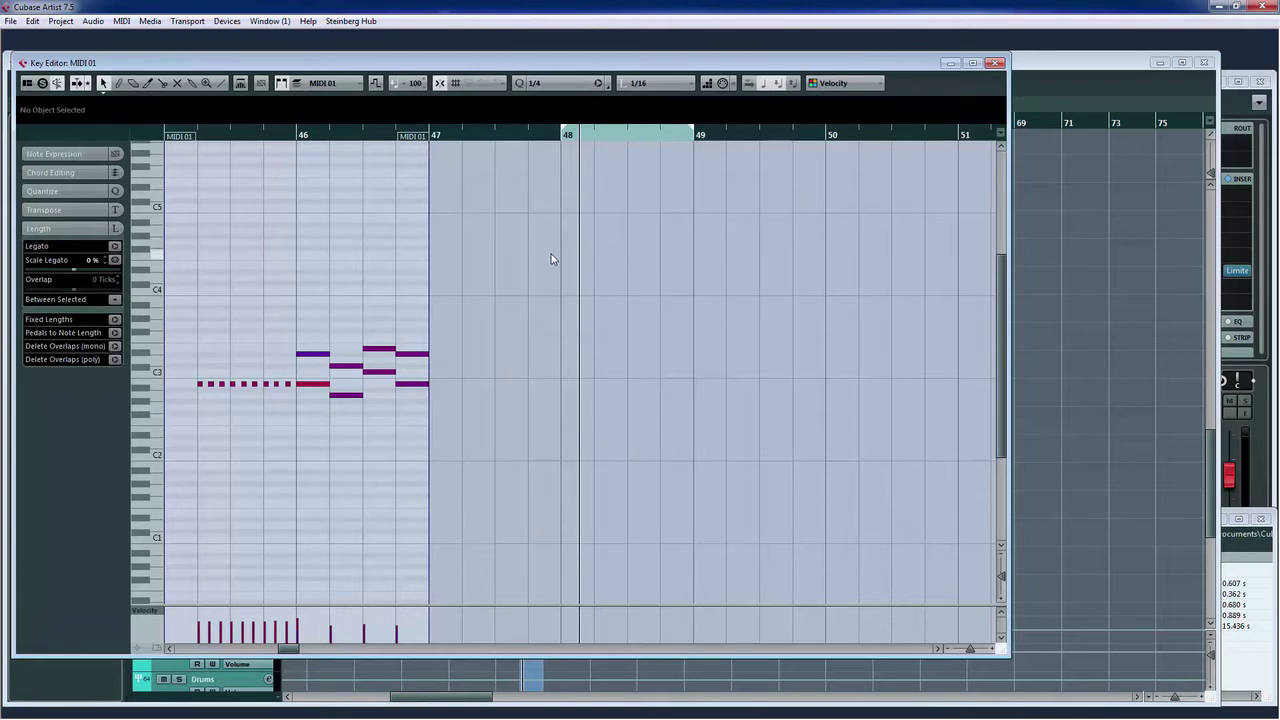
{"action": "left_click", "coordinate": [995, 63]}
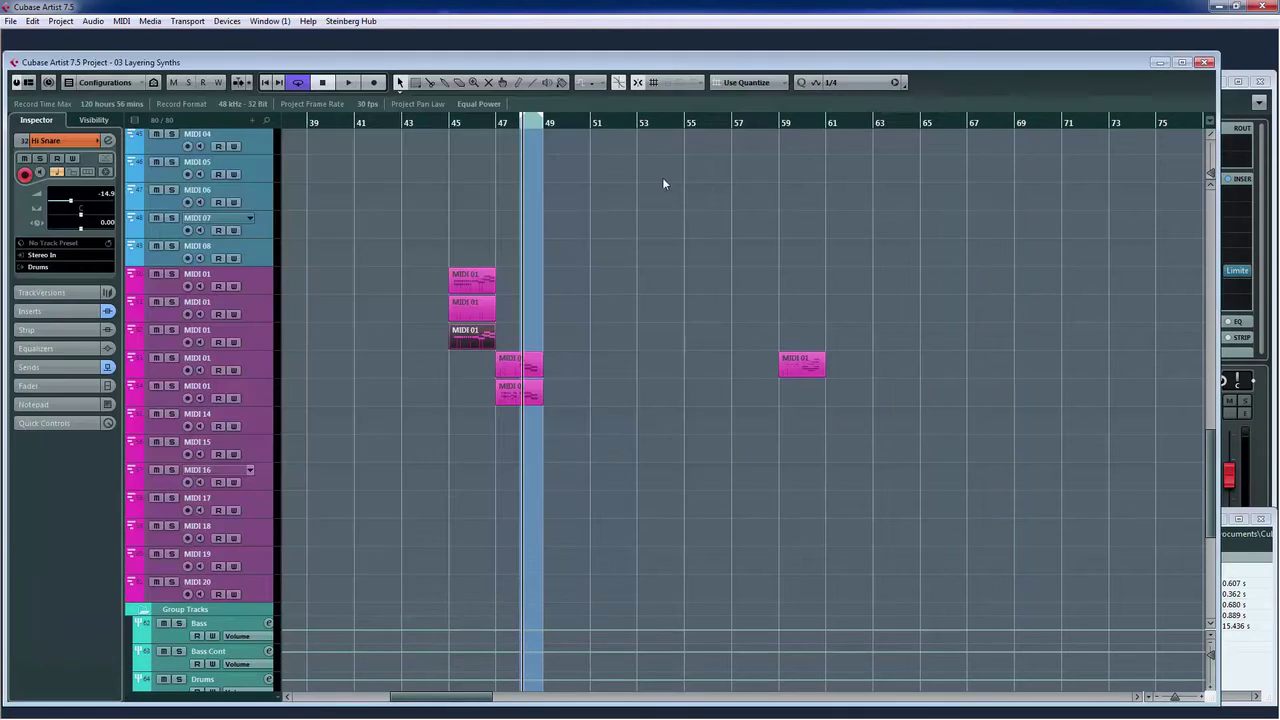
{"action": "double_click", "coordinate": [470, 304]}
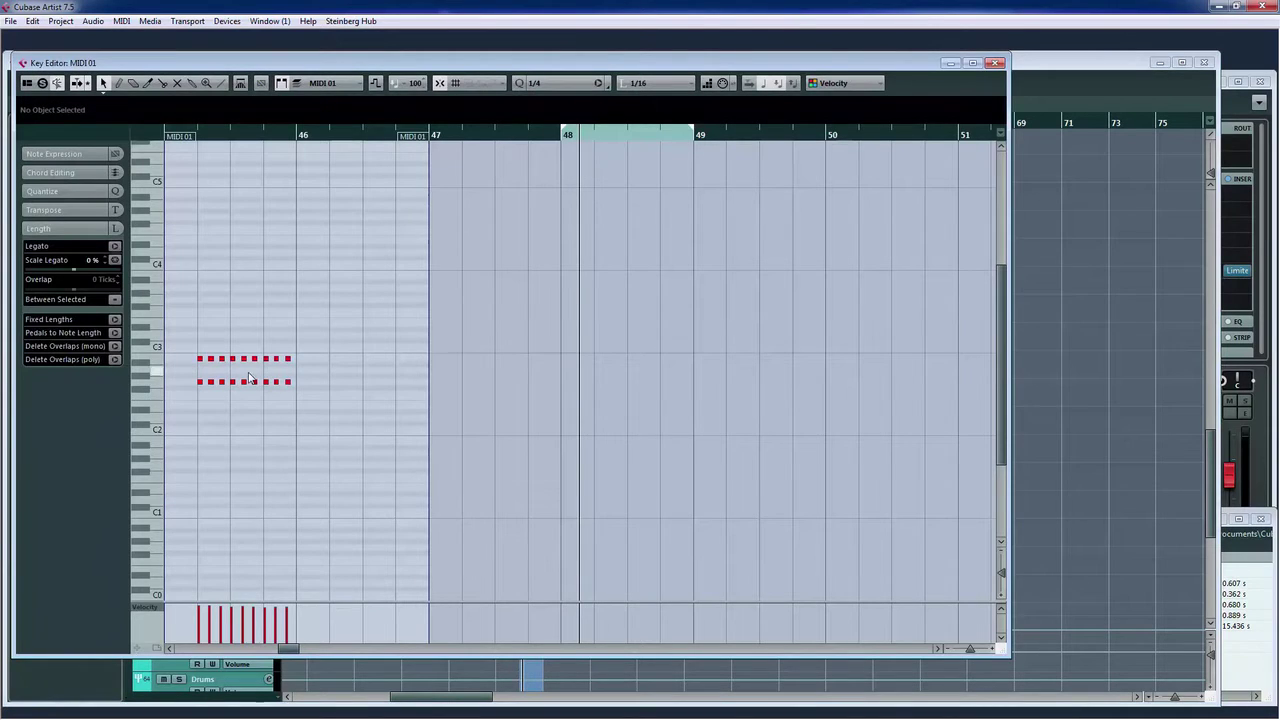
{"action": "left_click", "coordinate": [995, 64]}
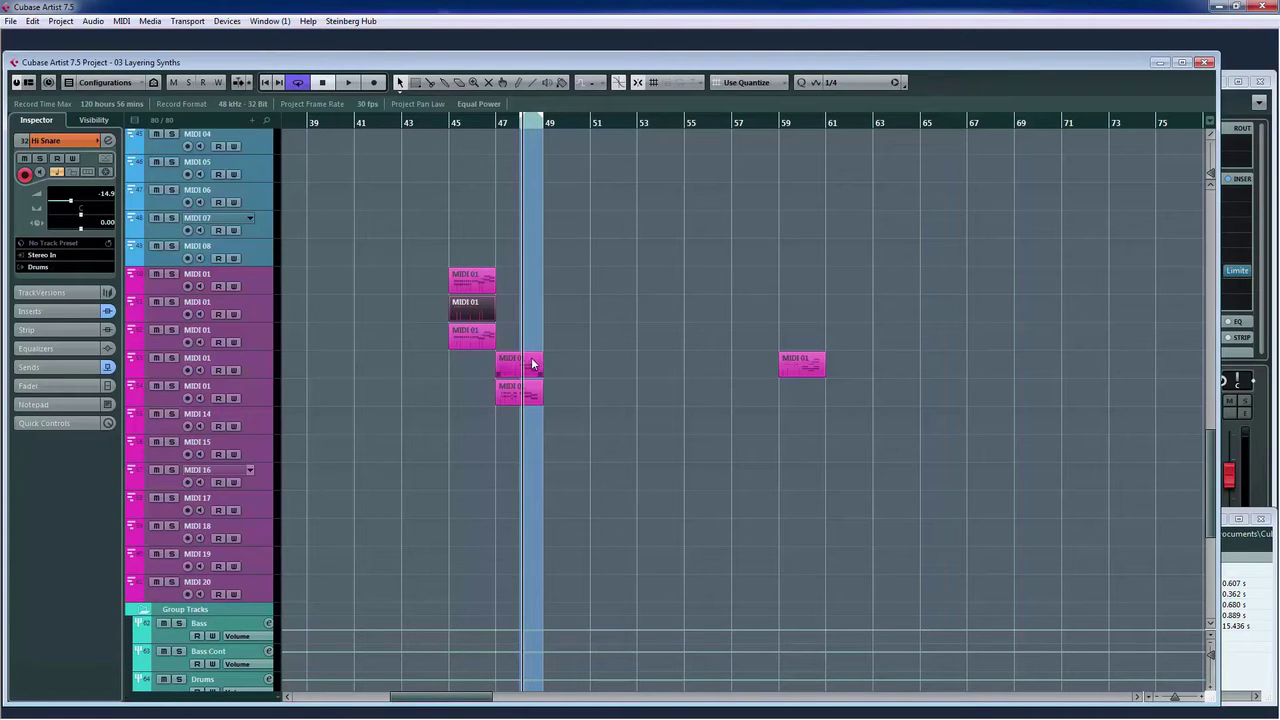
{"action": "double_click", "coordinate": [507, 368]}
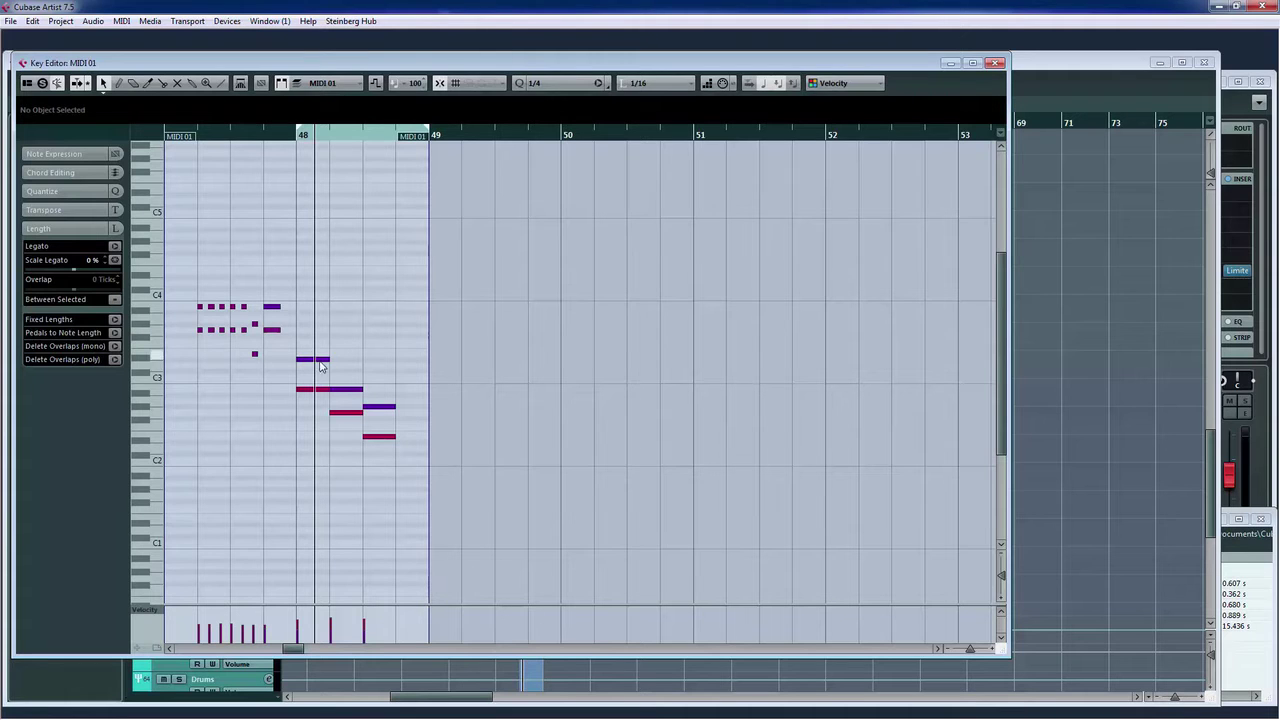
{"action": "left_click", "coordinate": [994, 64]}
{"action": "double_click", "coordinate": [512, 394]}
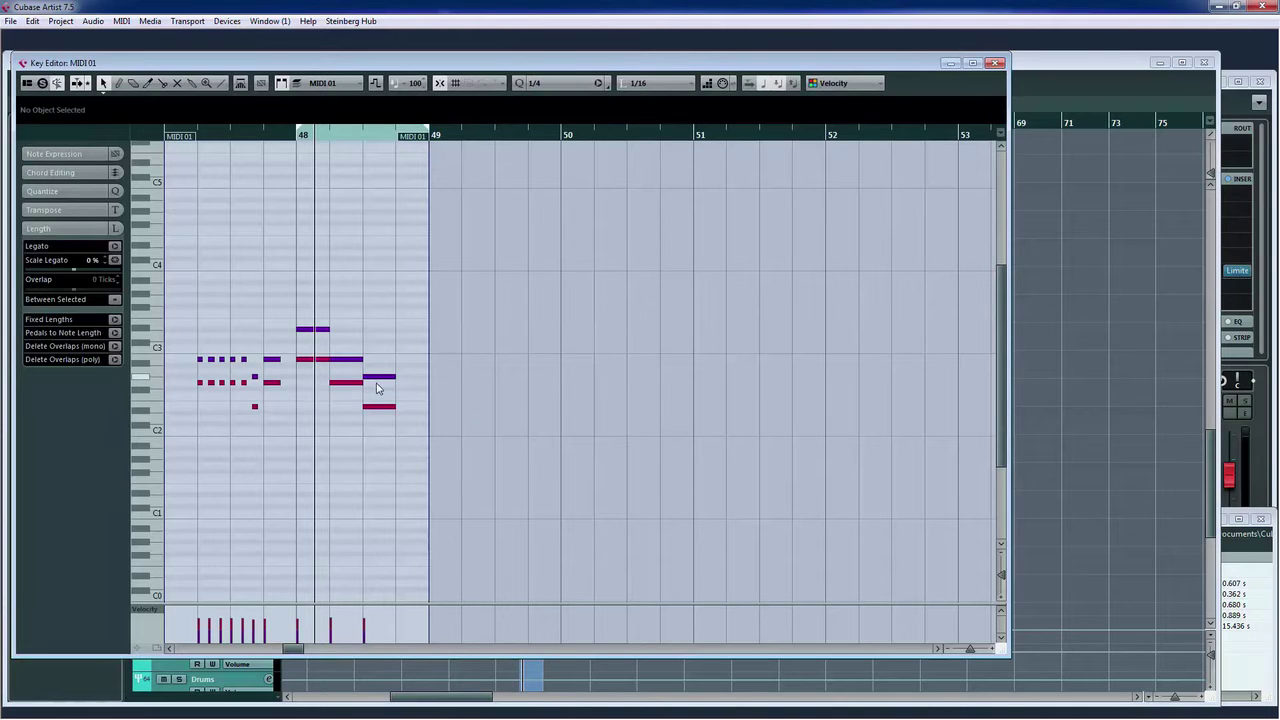
{"action": "left_click", "coordinate": [994, 63]}
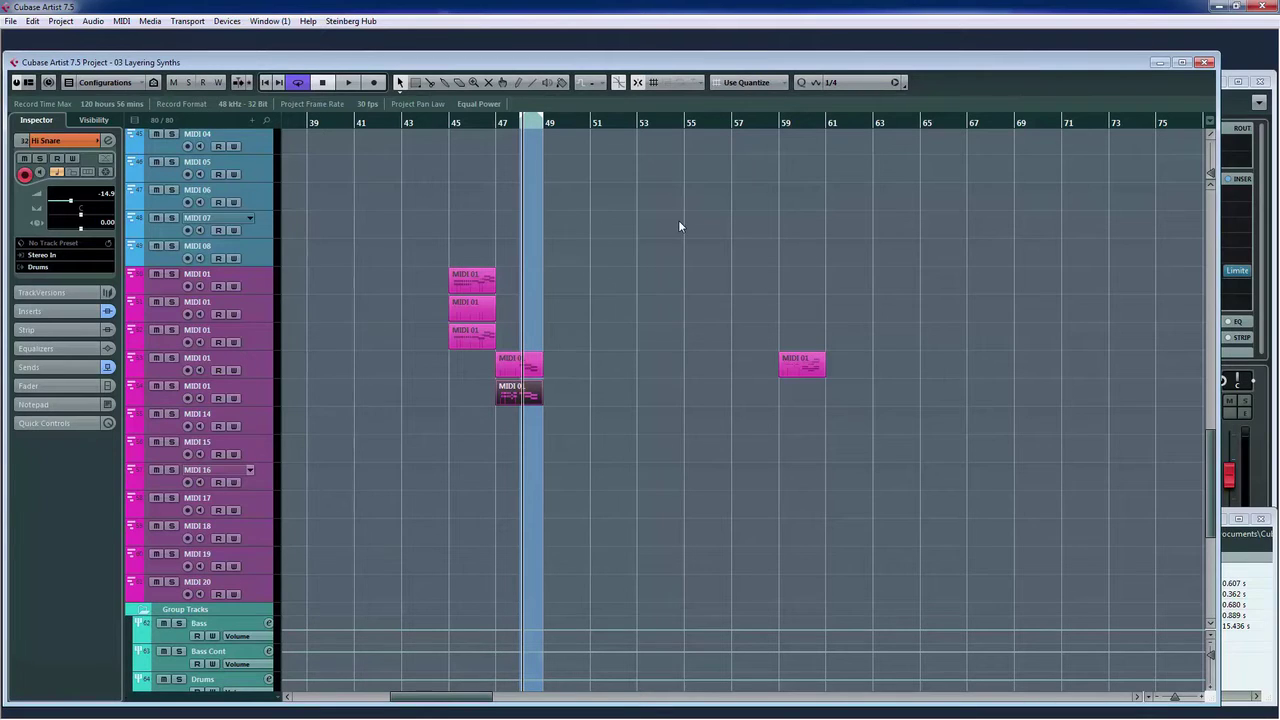
{"action": "left_click", "coordinate": [792, 372]}
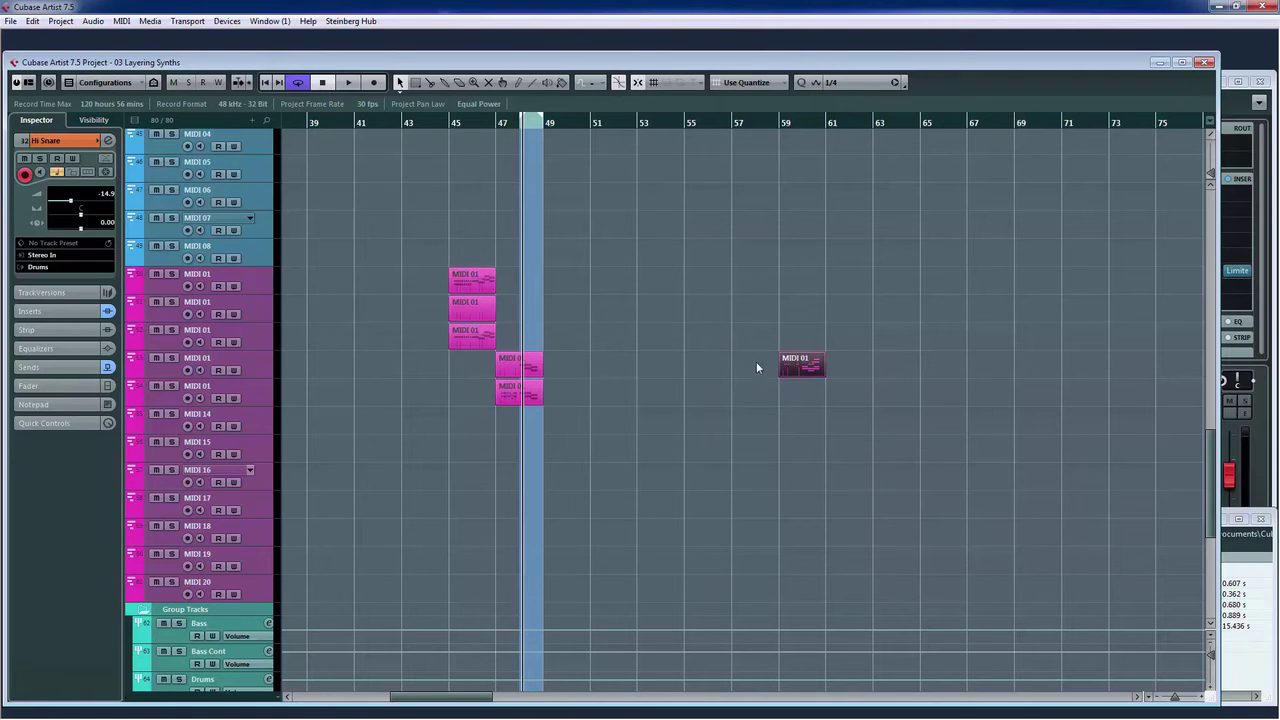
{"action": "left_click", "coordinate": [804, 378]}
{"action": "left_click", "coordinate": [804, 365]}
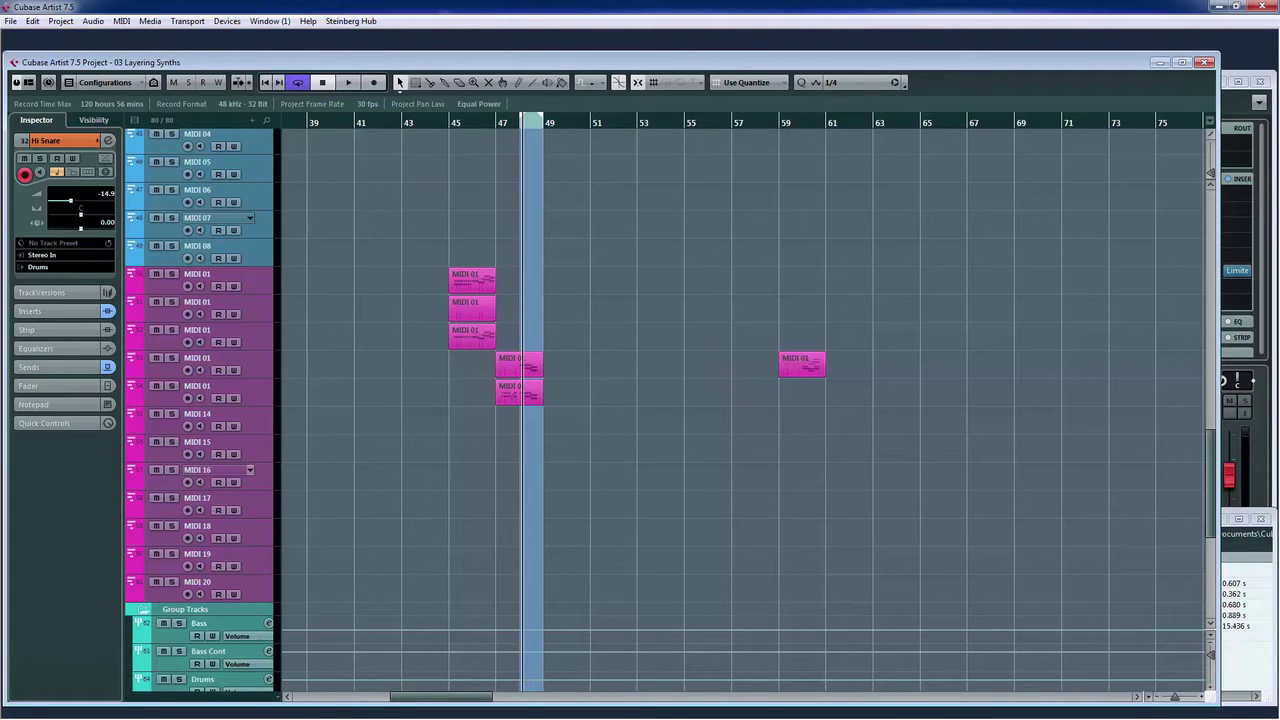
- Copy the five main riff parts spanning bars 45 to 49 so that they repeat from bar 49 and bar 53
{"action": "left_click_drag", "start_coordinate": [427, 257], "coordinate": [596, 404]}
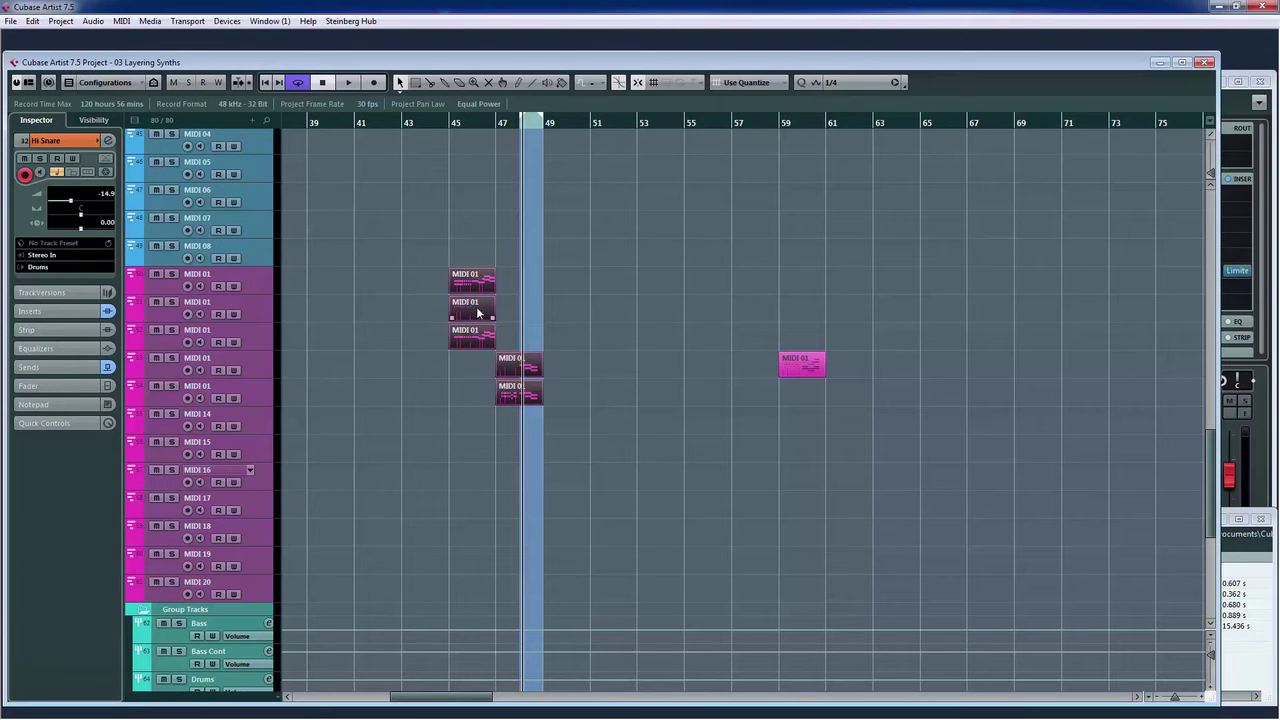
{"action": "left_click_drag", "start_coordinate": [478, 288], "coordinate": [645, 284]}
{"action": "left_click_drag", "start_coordinate": [655, 281], "coordinate": [657, 282]}
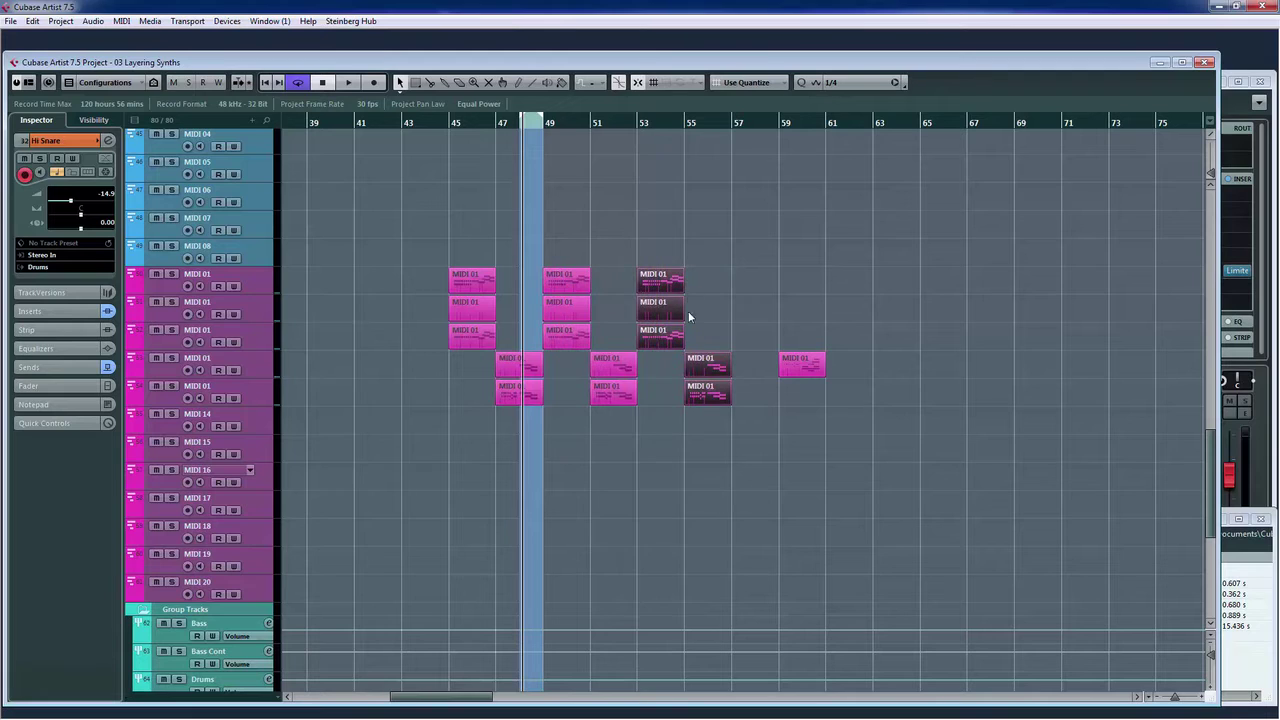
{"action": "left_click", "coordinate": [795, 384]}
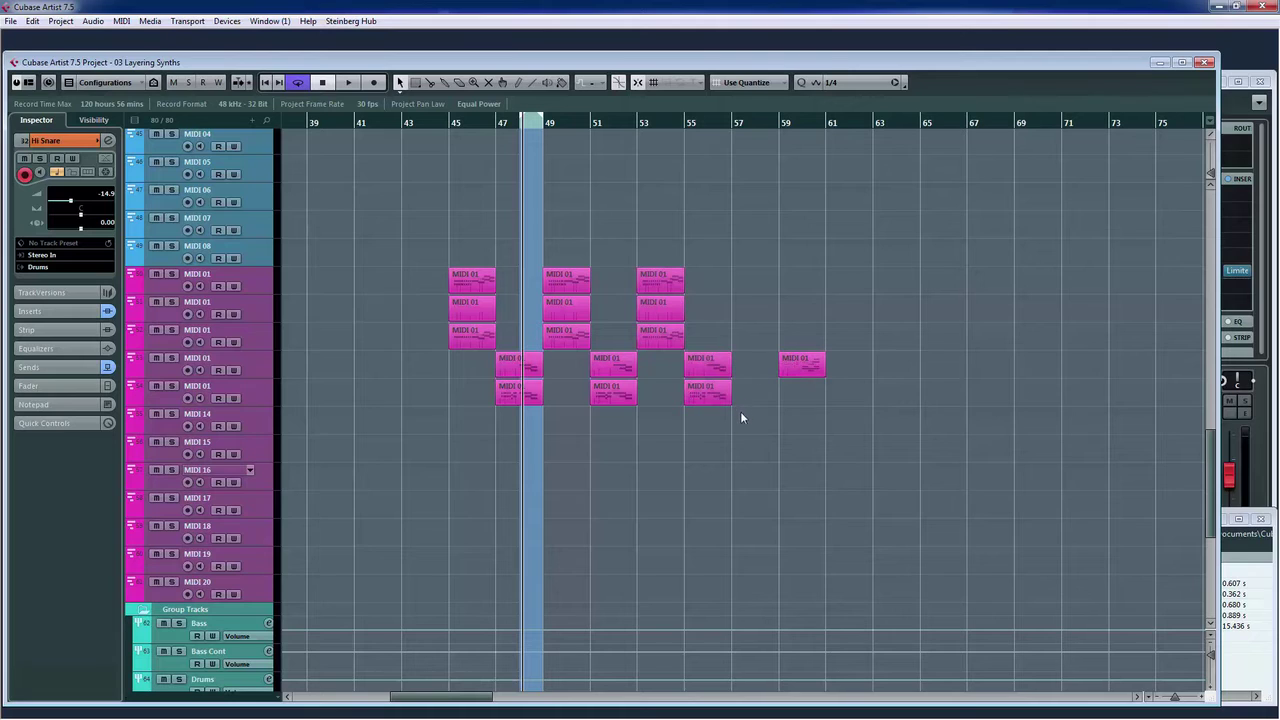
- Copy the three upper magenta parts to bar 57 and the fifth-track part to bar 59
{"action": "left_click_drag", "start_coordinate": [713, 329], "coordinate": [757, 283]}
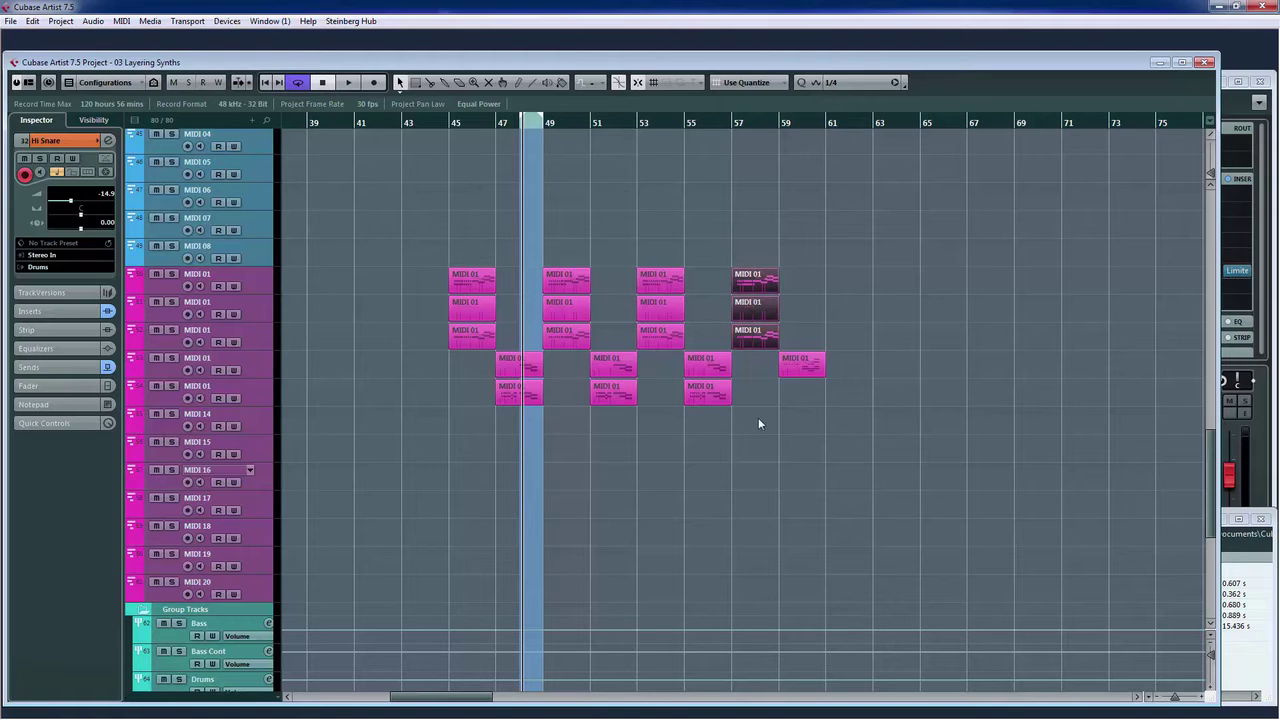
{"action": "left_click", "coordinate": [724, 440]}
{"action": "left_click_drag", "start_coordinate": [714, 400], "coordinate": [805, 391]}
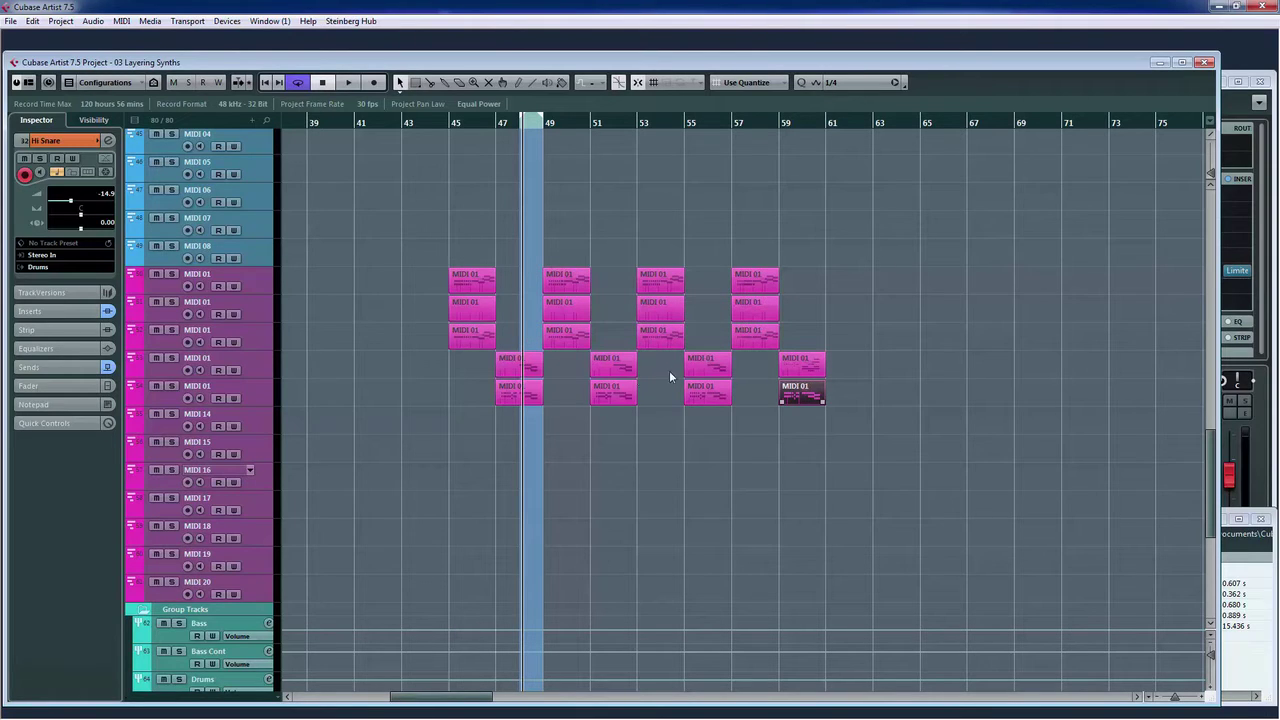
- Copy the three bar 81 parts to bar 85 and the fifth-track part at bar 83 to bar 87
{"action": "left_click_drag", "start_coordinate": [443, 702], "coordinate": [542, 706]}
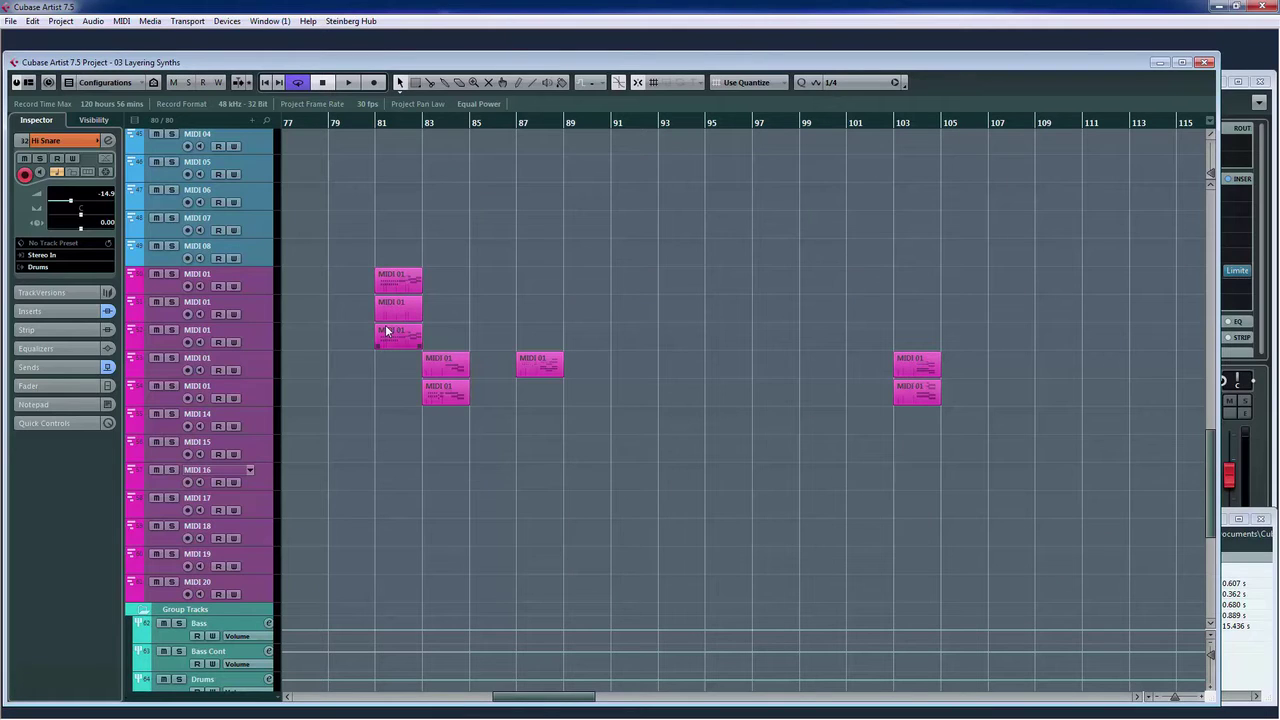
{"action": "left_click_drag", "start_coordinate": [432, 331], "coordinate": [485, 280]}
{"action": "left_click", "coordinate": [483, 415]}
{"action": "left_click", "coordinate": [445, 388]}
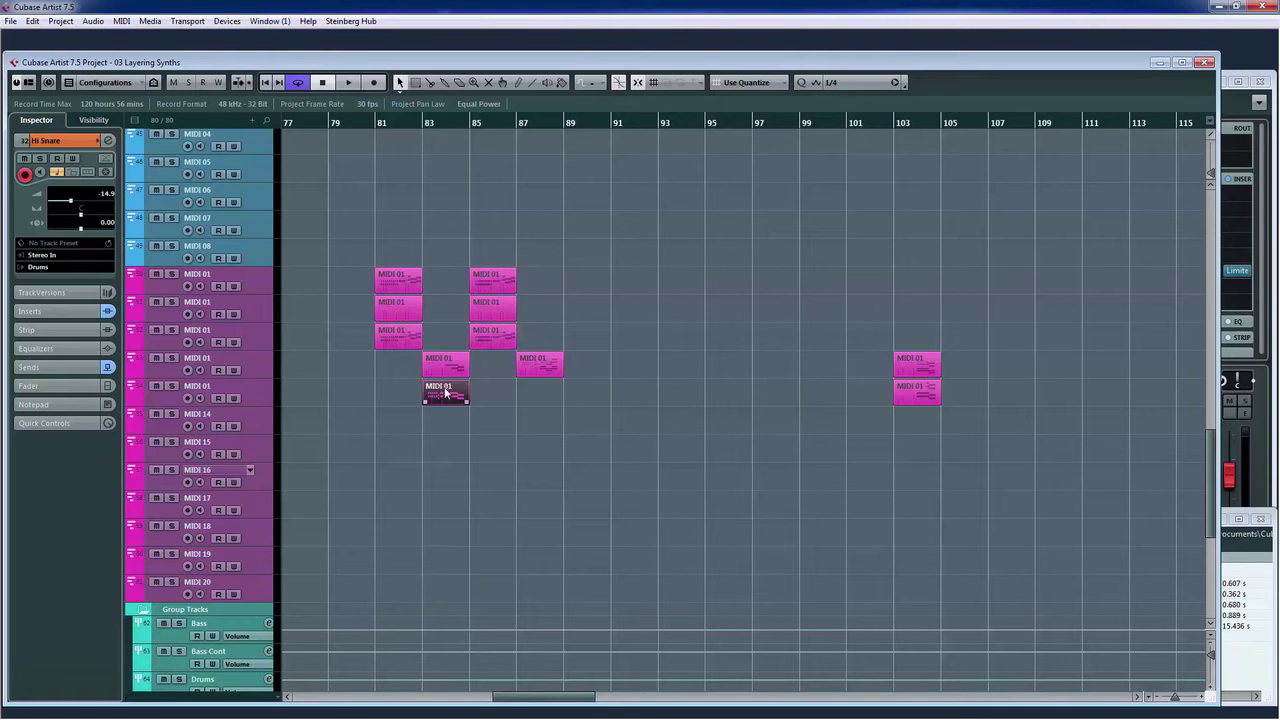
{"action": "left_click_drag", "start_coordinate": [445, 388], "coordinate": [537, 397]}
- Copy all the magenta parts spanning bars 81 to 89 so that they repeat from bar 89
{"action": "left_click_drag", "start_coordinate": [593, 452], "coordinate": [591, 287]}
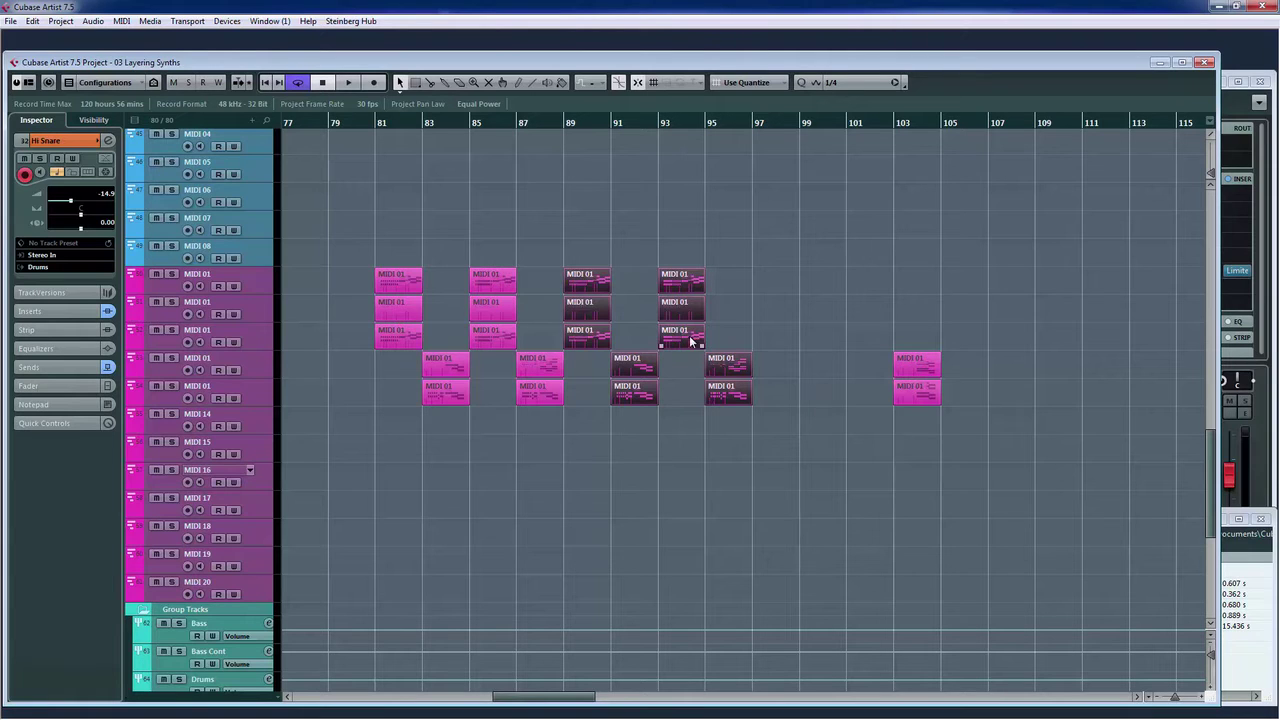
{"action": "mouse_move", "coordinate": [605, 284]}
{"action": "left_mouse_down"}
{"action": "mouse_move", "coordinate": [790, 282]}
{"action": "mouse_move", "coordinate": [590, 283]}
{"action": "left_mouse_up"}
{"action": "left_click", "coordinate": [771, 443]}
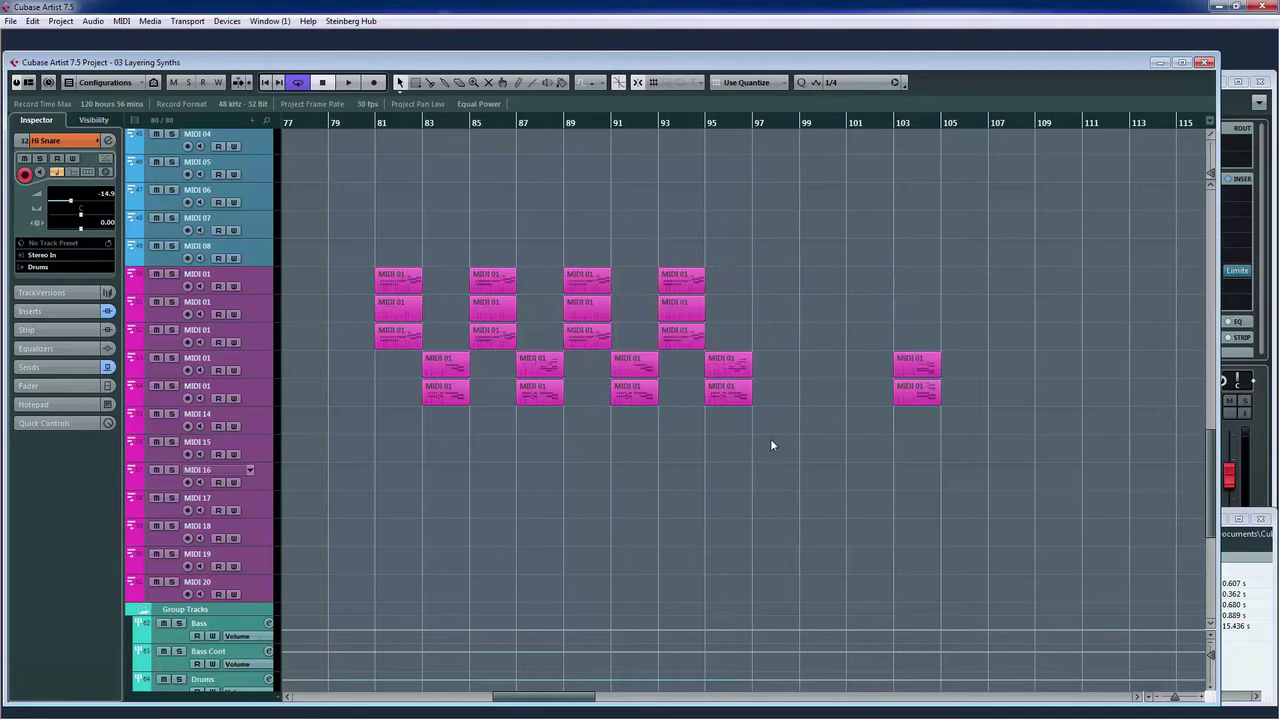
- Copy the five-part riff section so it repeats from bar 97, and copy the three upper parts to bar 101
{"action": "left_click_drag", "start_coordinate": [715, 284], "coordinate": [775, 279]}
{"action": "left_click", "coordinate": [838, 322]}
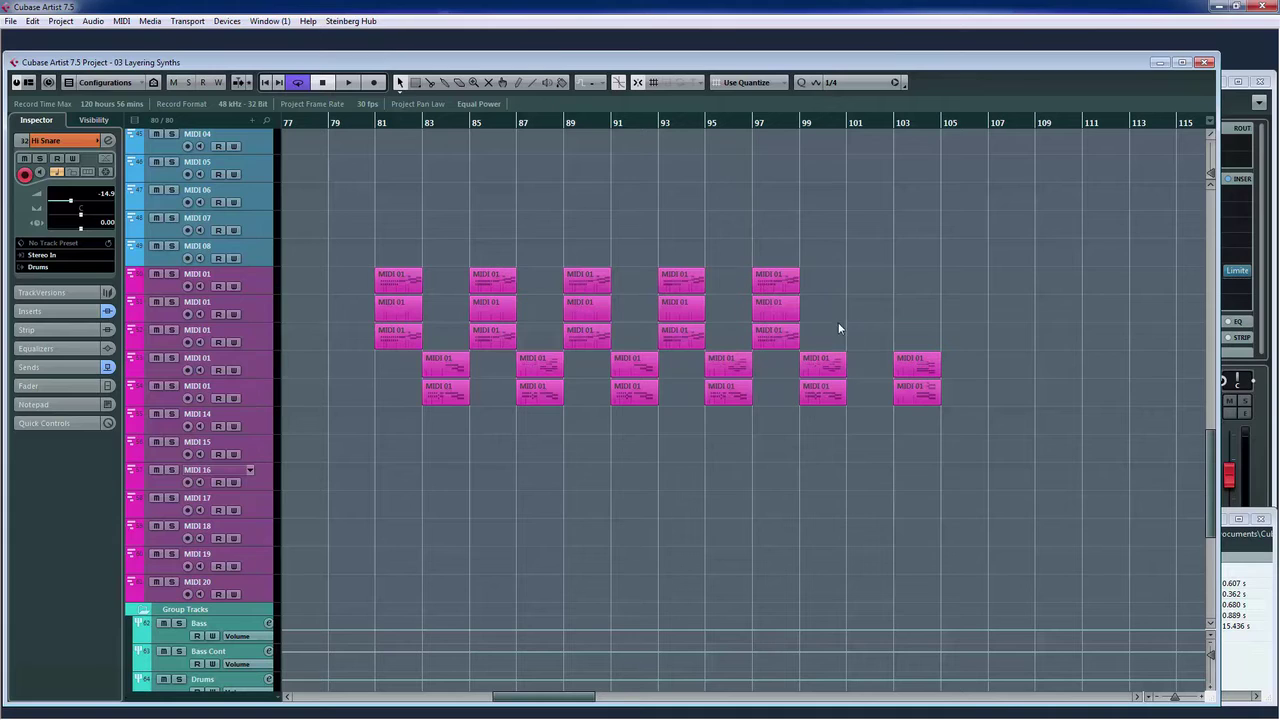
{"action": "left_click_drag", "start_coordinate": [802, 334], "coordinate": [864, 287]}
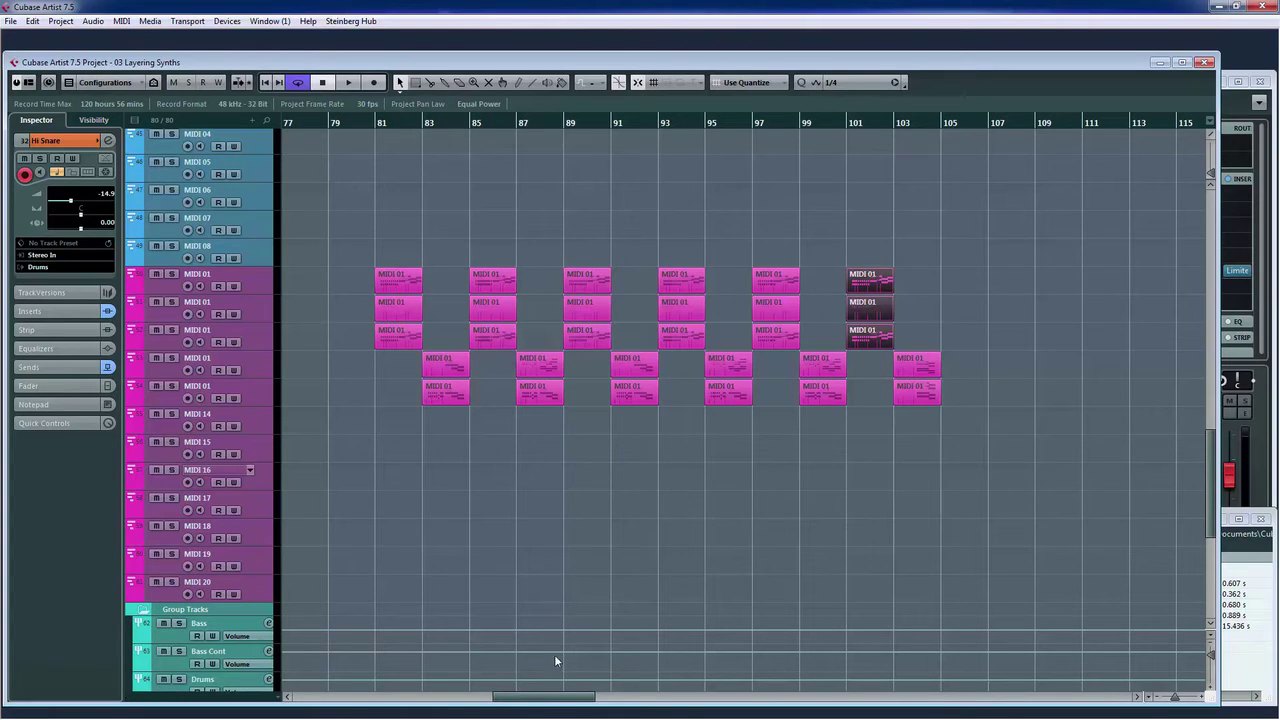
- Compare the notes of the first magenta track's parts at bars 45 and 81 in the Key Editor
{"action": "left_click_drag", "start_coordinate": [550, 700], "coordinate": [447, 697]}
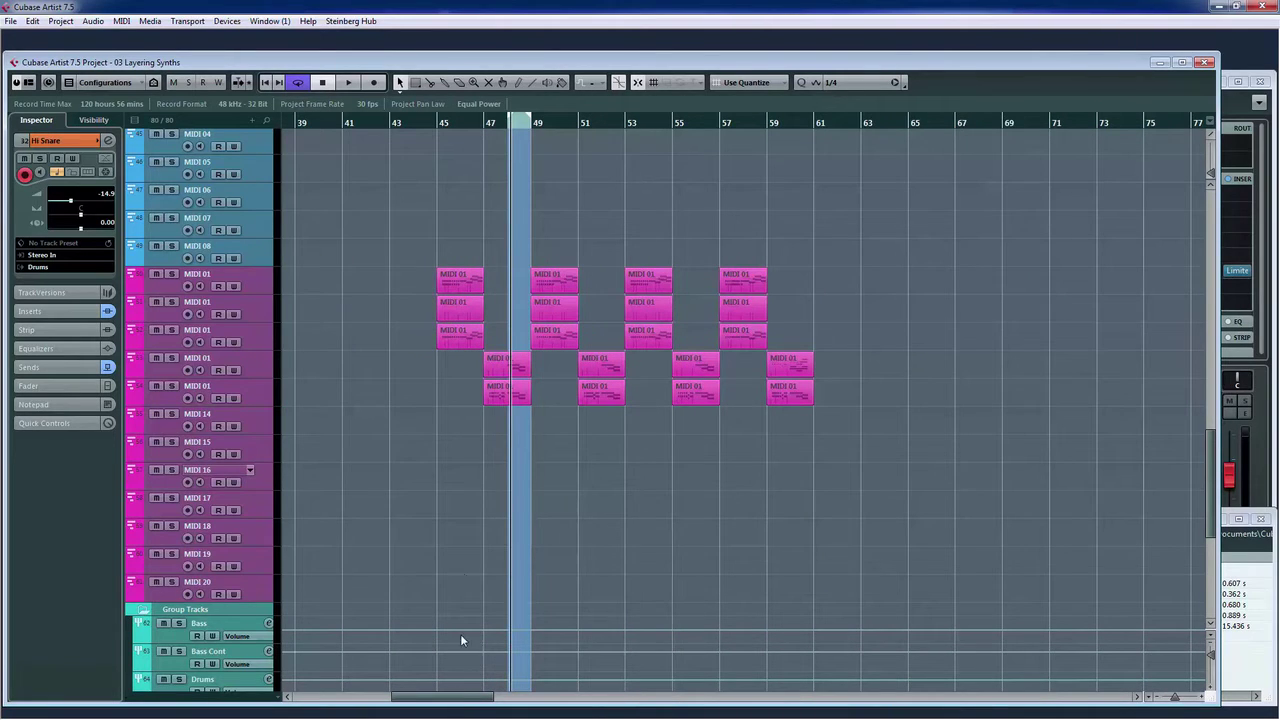
{"action": "double_click", "coordinate": [446, 283]}
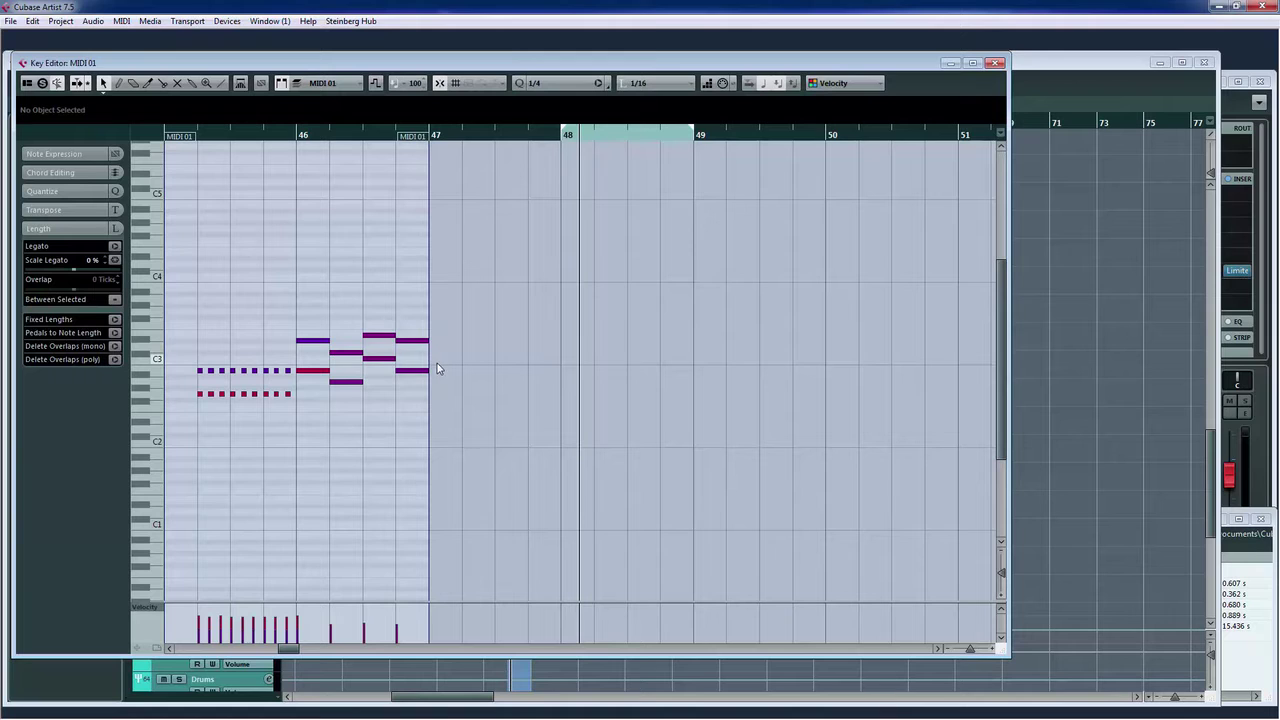
{"action": "left_click", "coordinate": [999, 63]}
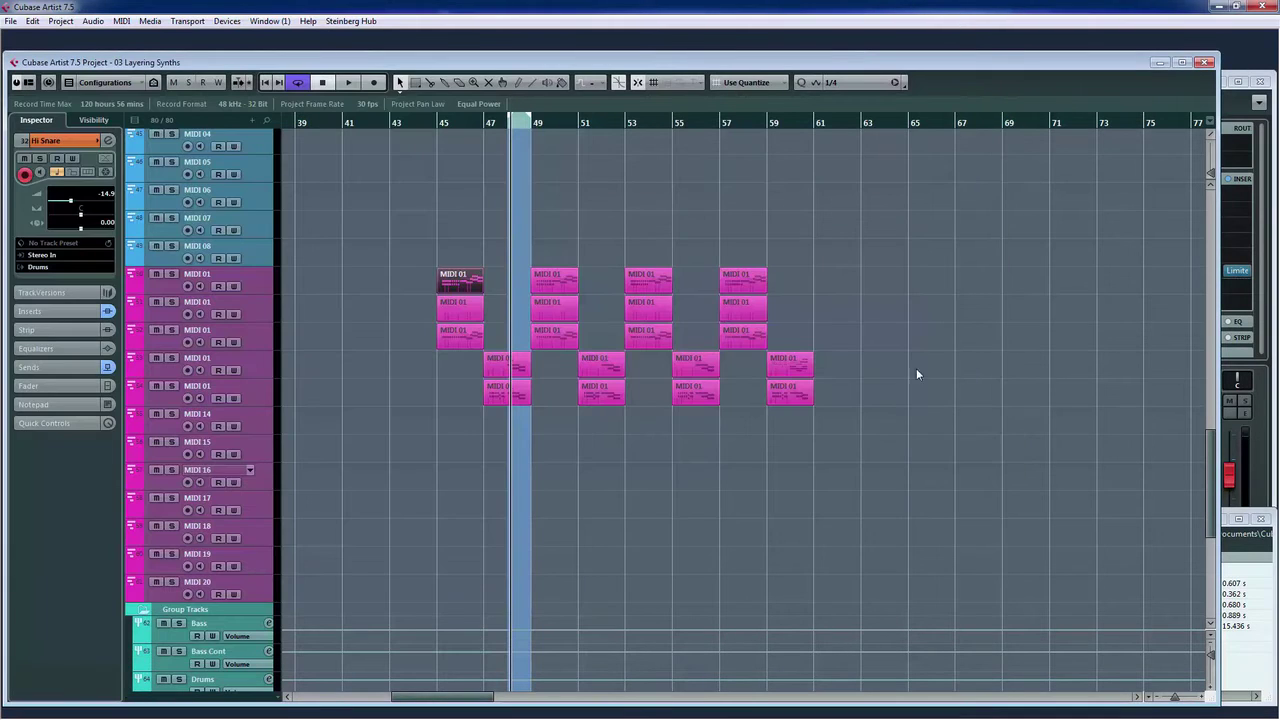
{"action": "left_click_drag", "start_coordinate": [480, 697], "coordinate": [548, 705]}
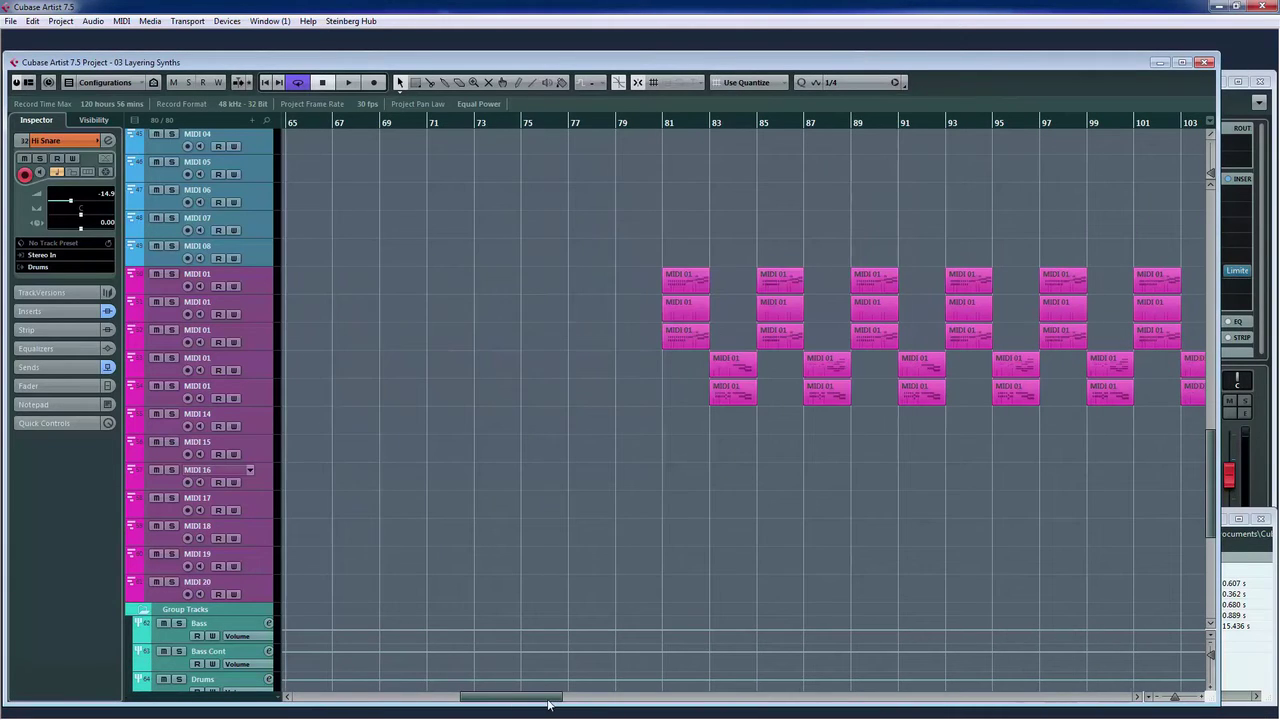
{"action": "left_click", "coordinate": [686, 281]}
{"action": "double_click", "coordinate": [689, 278]}
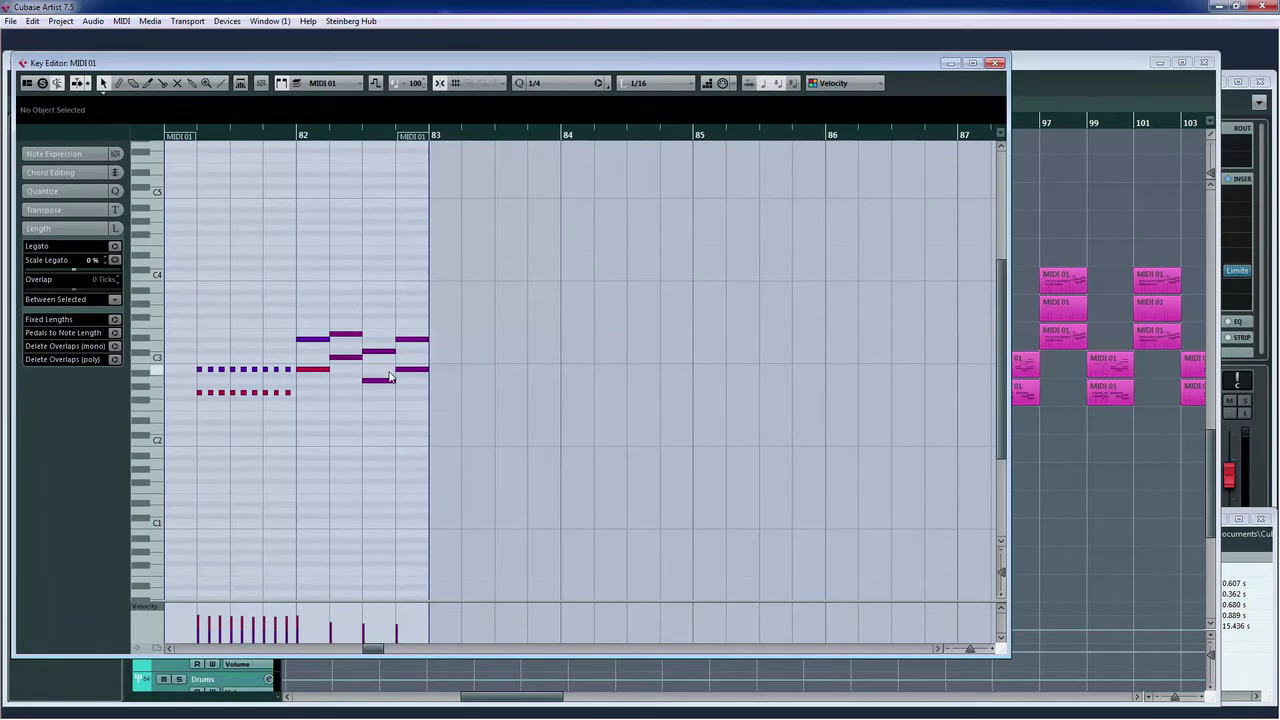
{"action": "left_click", "coordinate": [995, 62]}
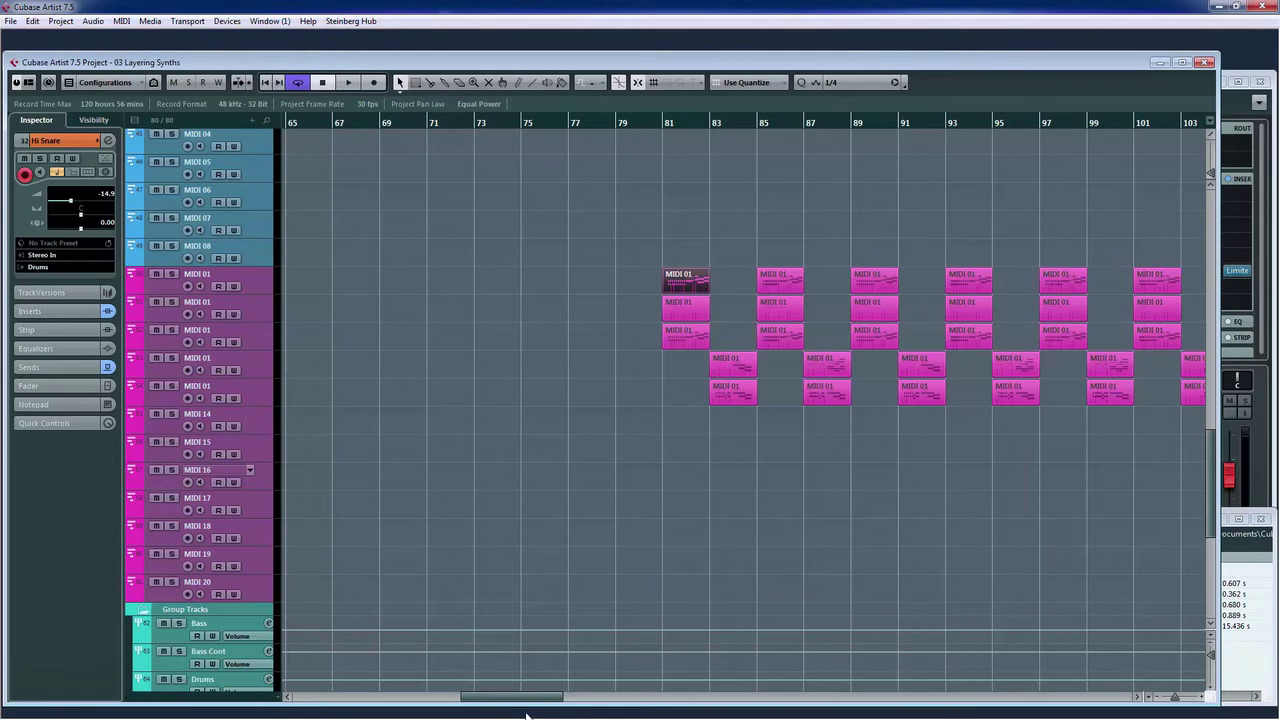
{"action": "left_click_drag", "start_coordinate": [530, 697], "coordinate": [459, 695]}
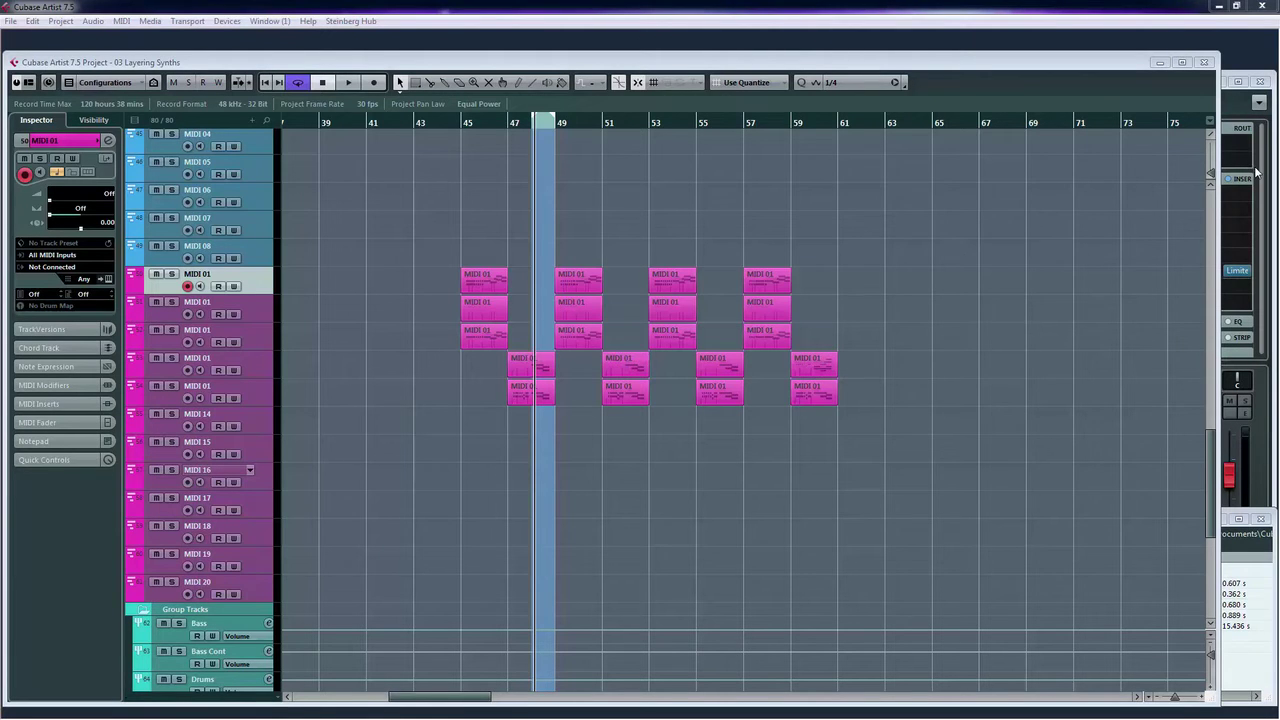
{"action": "double_click", "coordinate": [484, 278]}
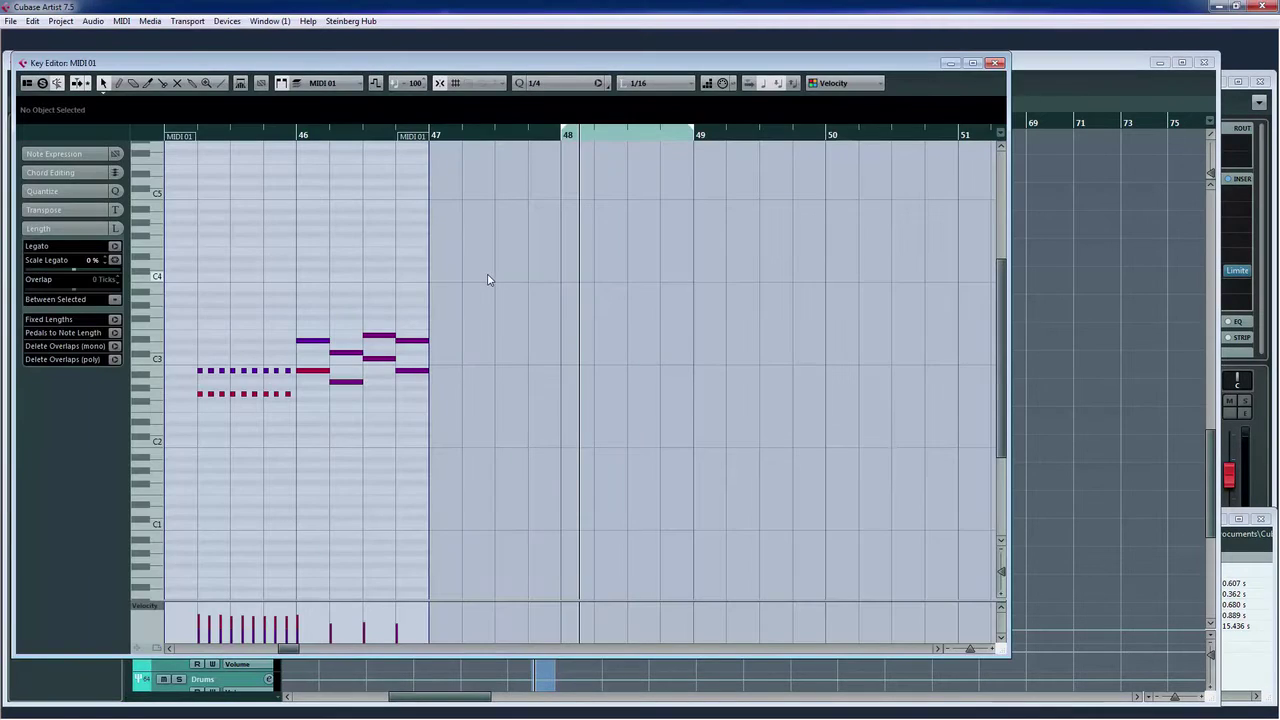
{"action": "left_click", "coordinate": [995, 63]}
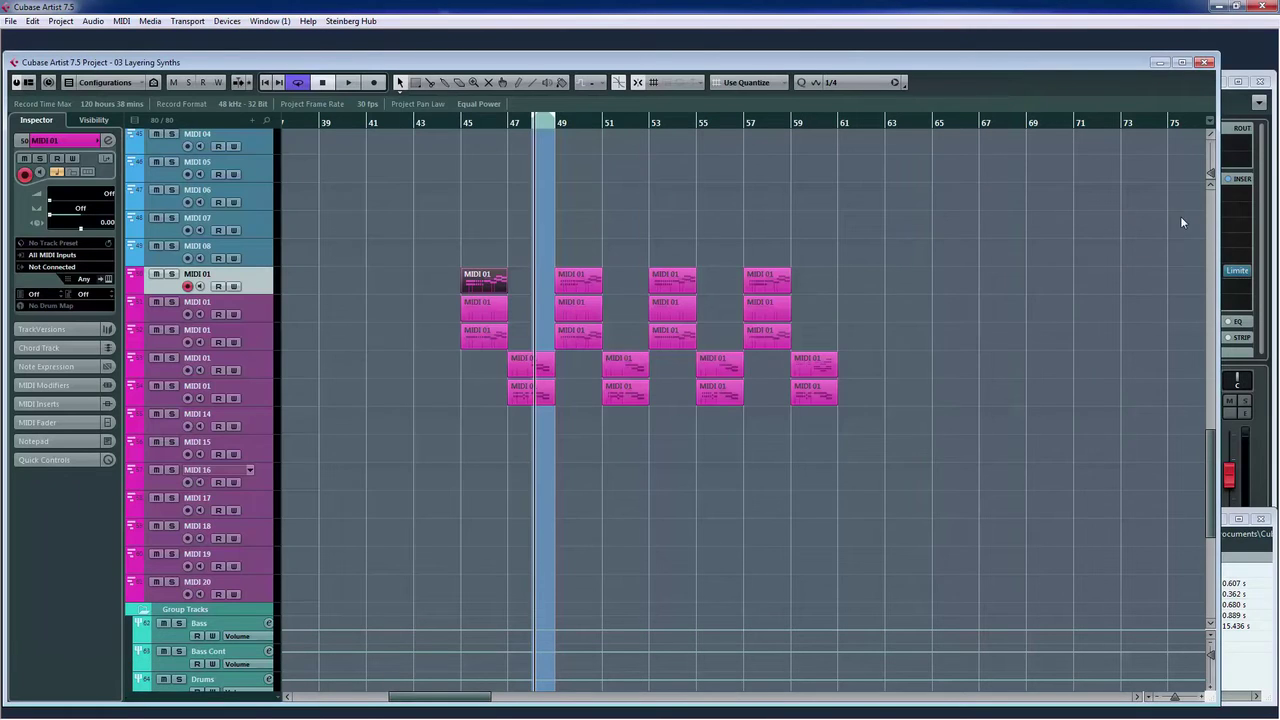
{"action": "key", "text": "F3"}
{"action": "left_click", "coordinate": [1251, 224]}
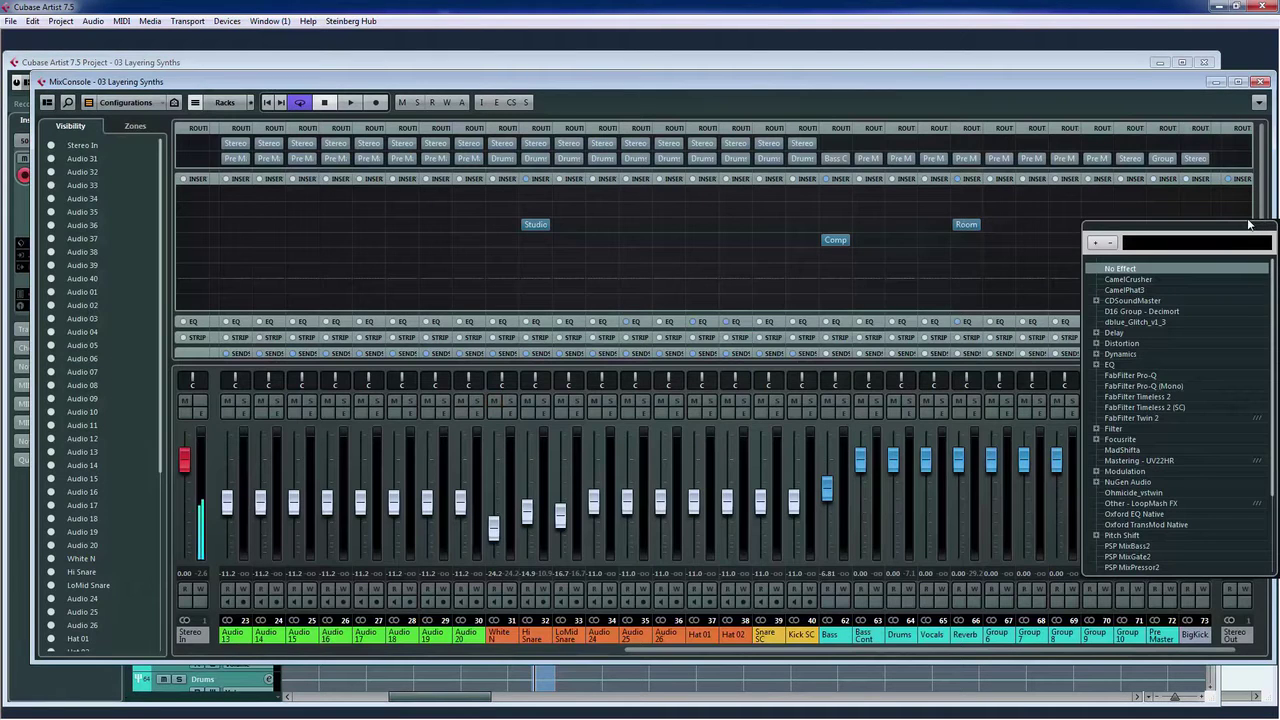
{"action": "left_click", "coordinate": [1032, 53]}
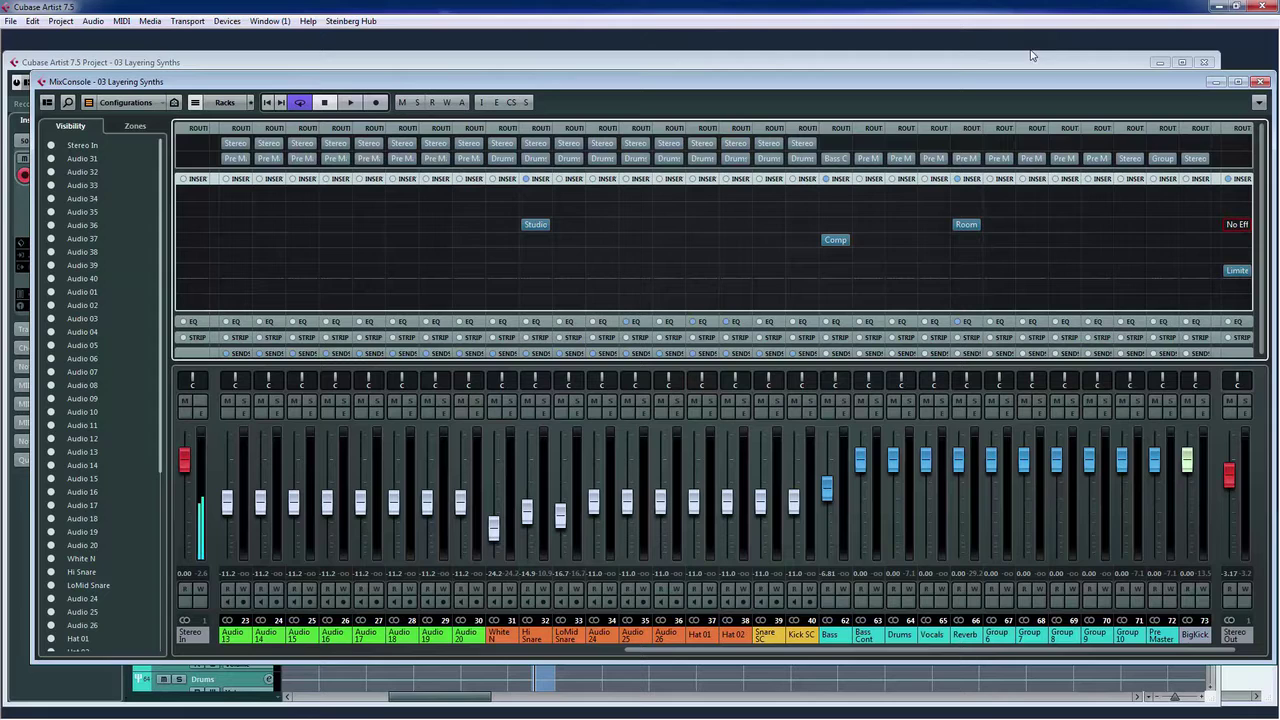
- Load Sylenth1 as the third rack instrument in VST Instruments without creating a MIDI track for it
{"action": "left_click", "coordinate": [262, 21]}
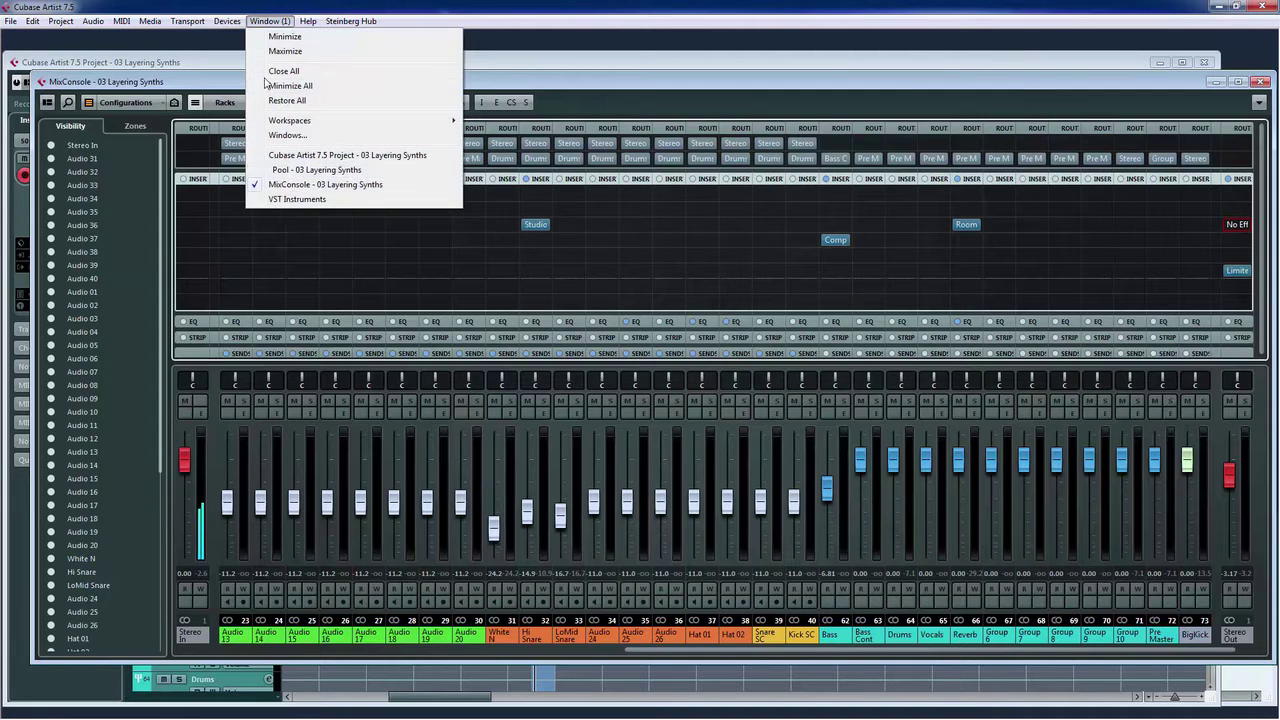
{"action": "left_click", "coordinate": [274, 205]}
{"action": "left_click_drag", "start_coordinate": [772, 70], "coordinate": [1134, 48]}
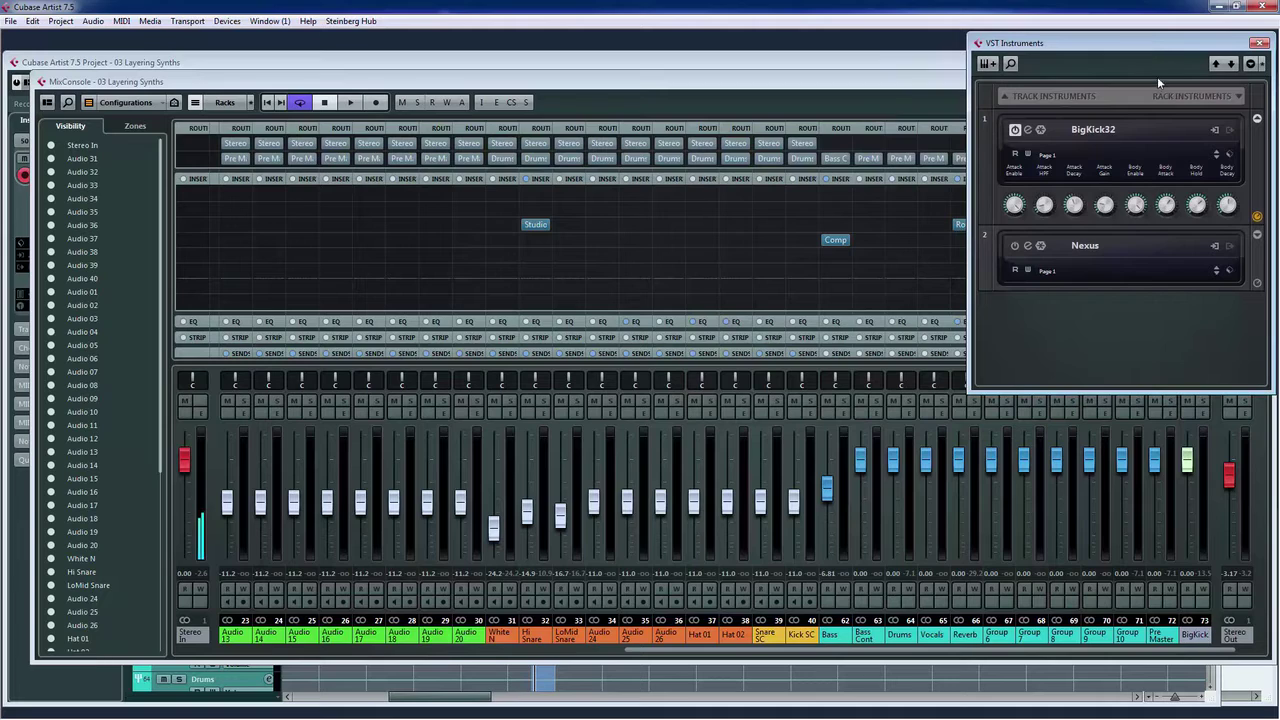
{"action": "left_click", "coordinate": [1191, 99]}
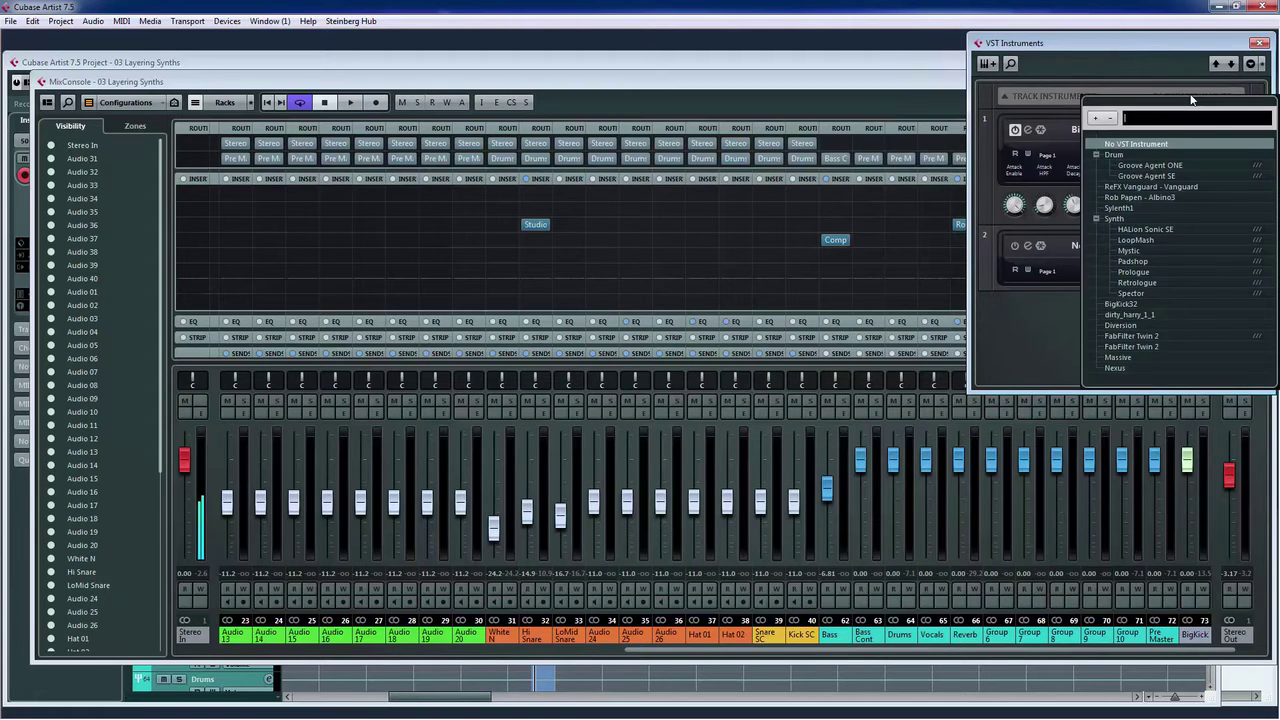
{"action": "left_click", "coordinate": [1124, 209]}
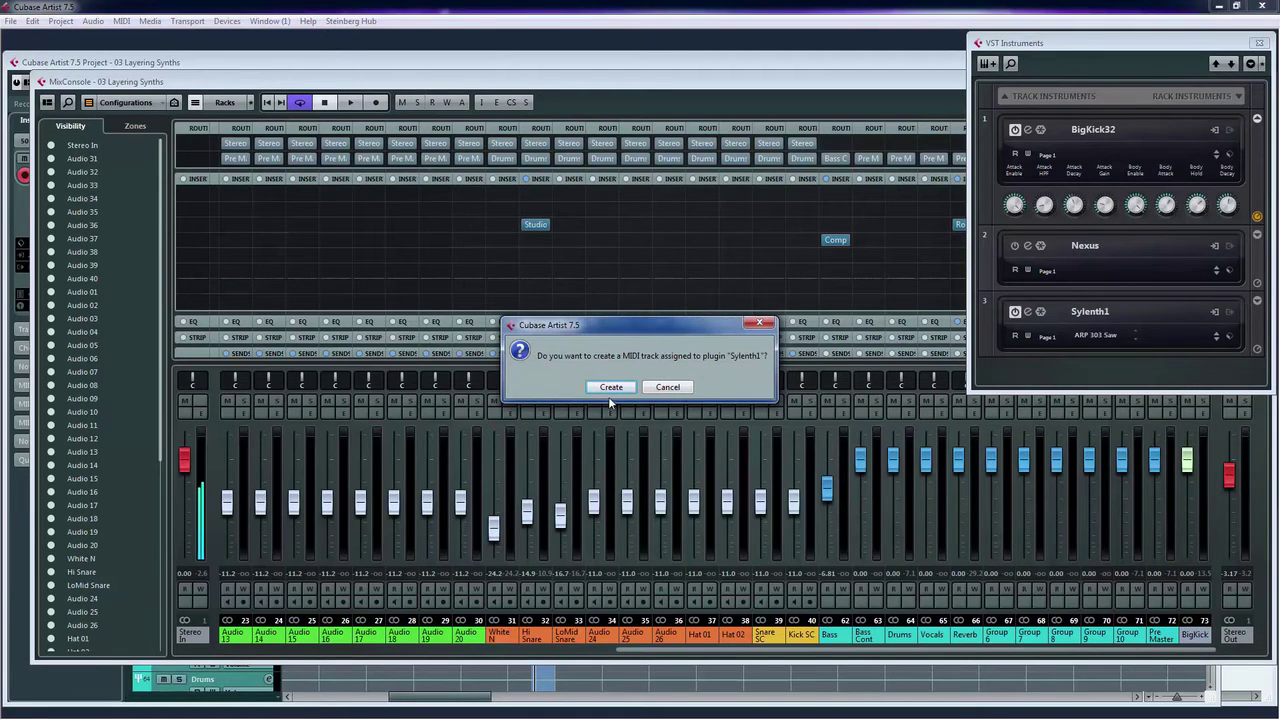
{"action": "left_click", "coordinate": [655, 391]}
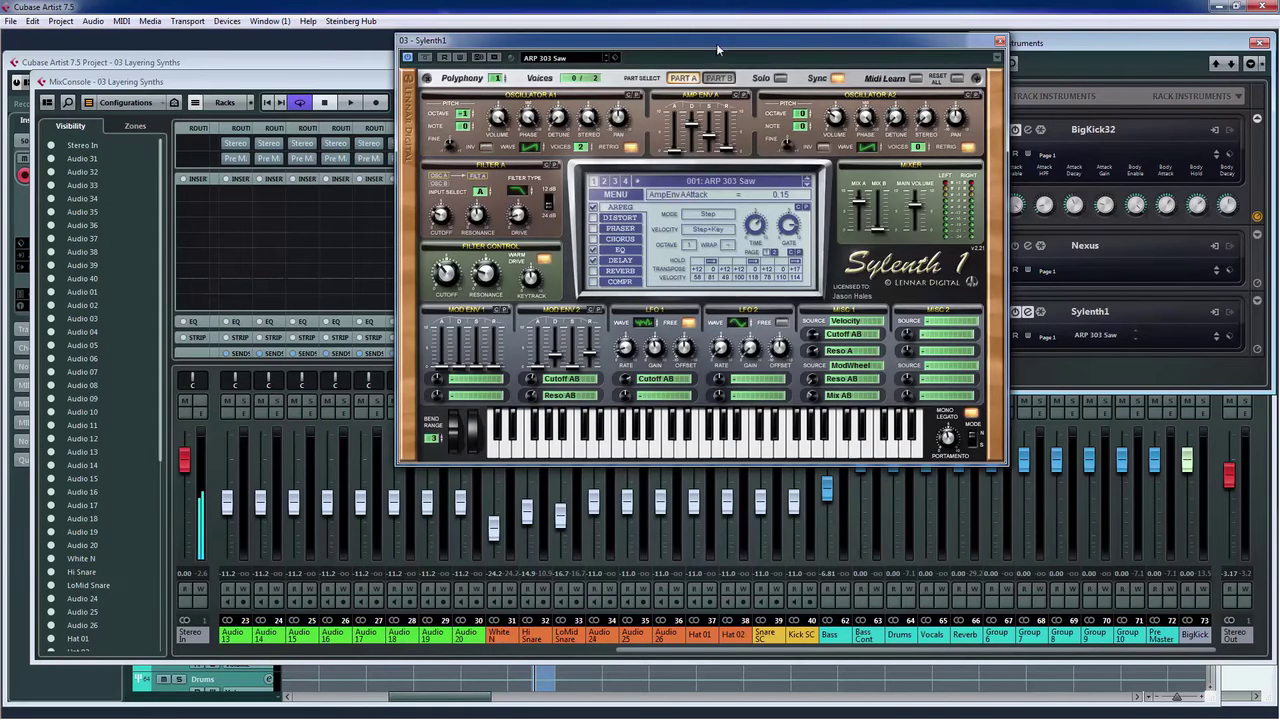
{"action": "left_click_drag", "start_coordinate": [717, 39], "coordinate": [775, 98]}
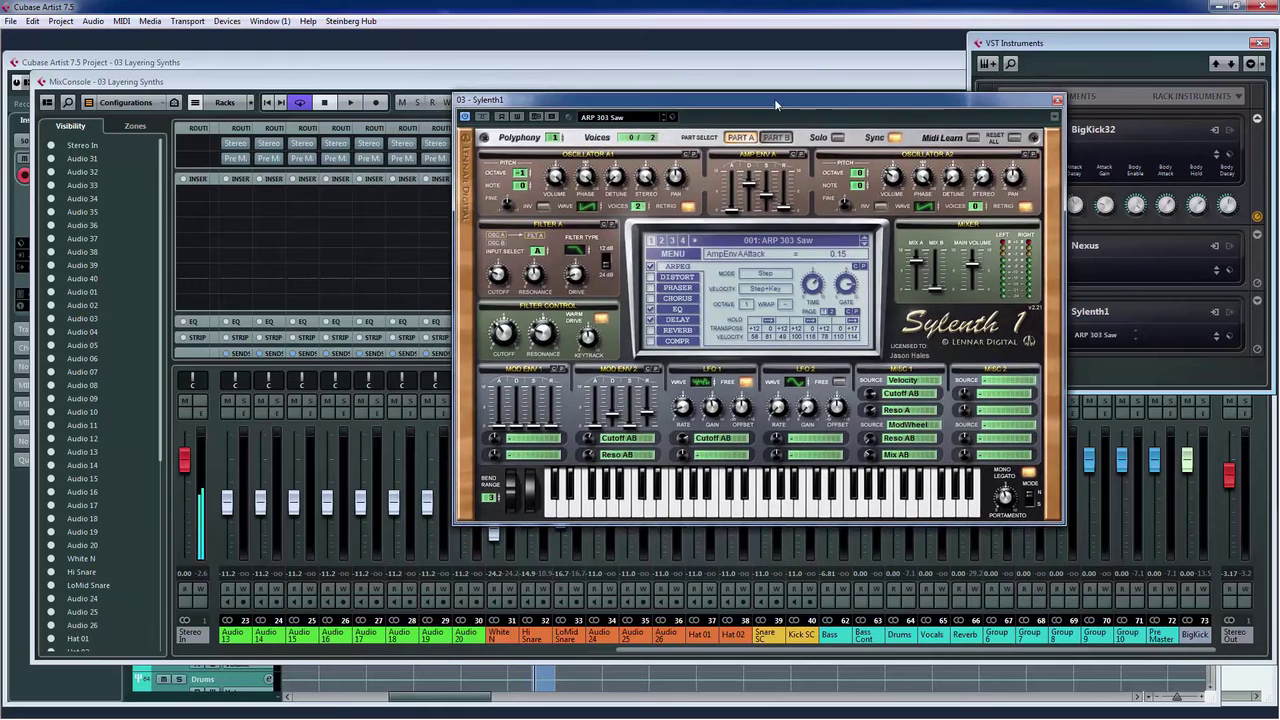
- Close the Sylenth1 window and route the first magenta MIDI track's output to 03. Sylenth1 - MIDI In
{"action": "left_click", "coordinate": [152, 64]}
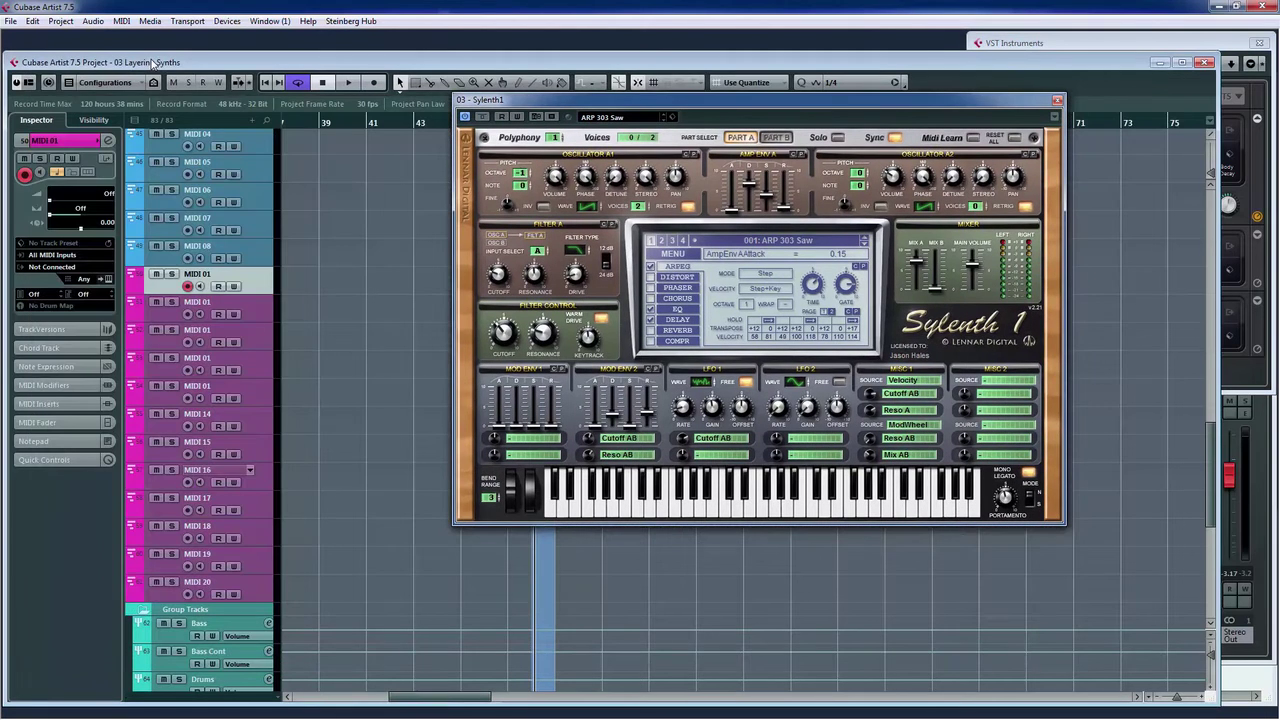
{"action": "left_click", "coordinate": [1057, 100]}
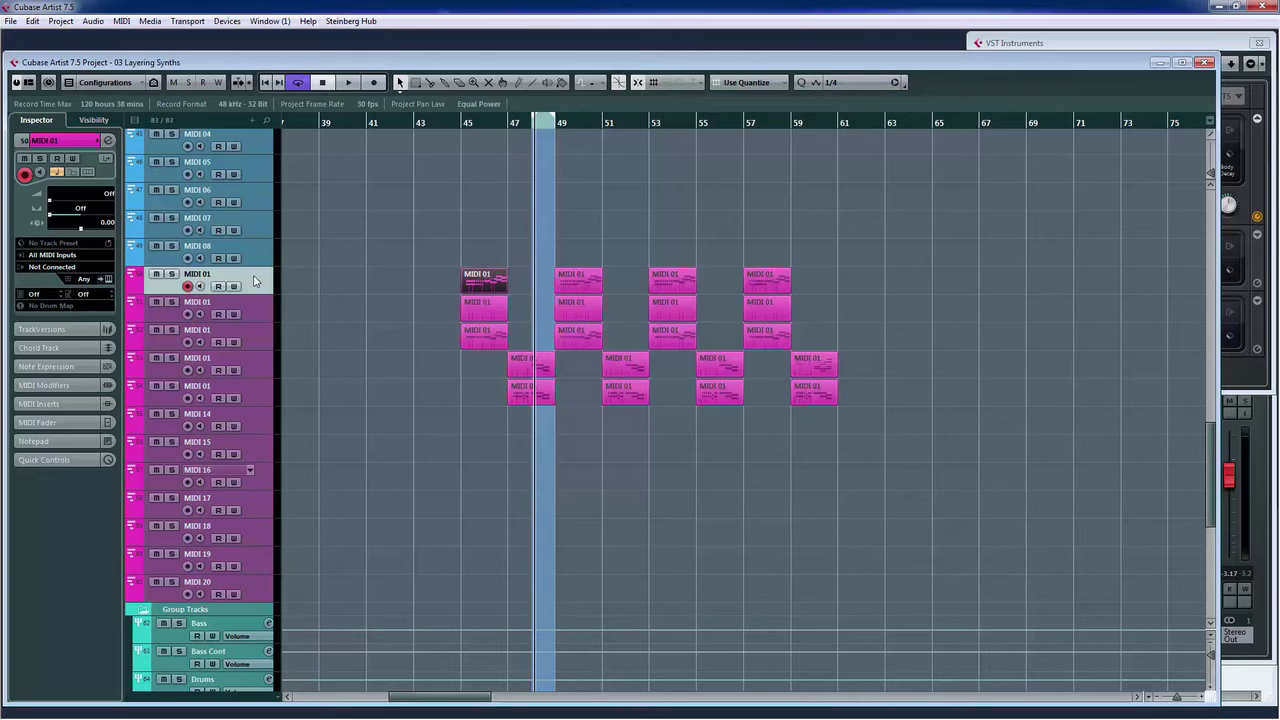
{"action": "left_click", "coordinate": [67, 268]}
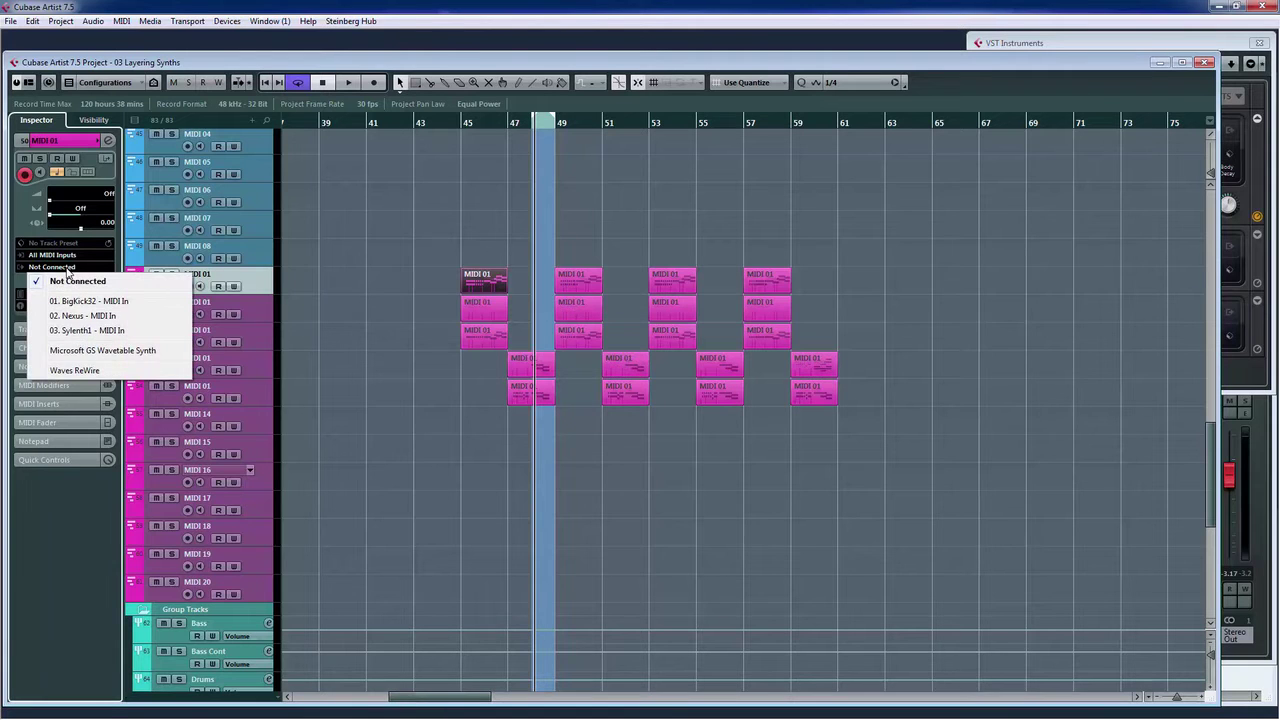
{"action": "left_click", "coordinate": [77, 330]}
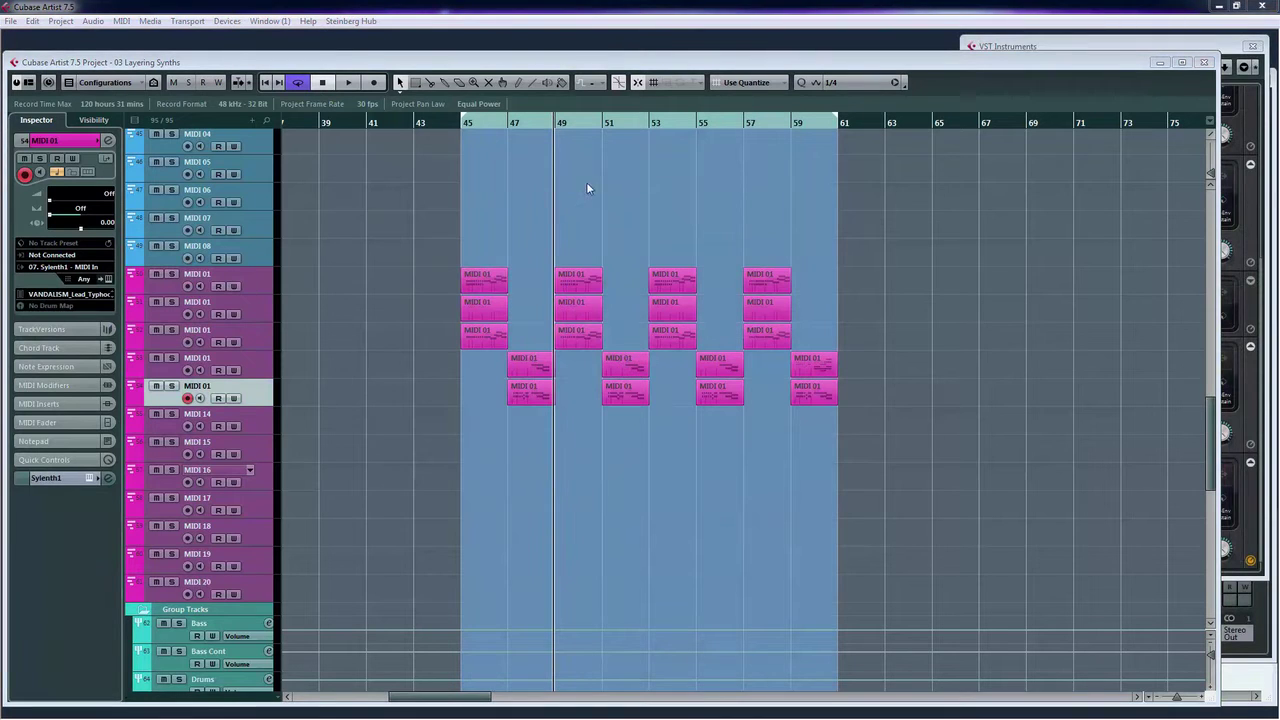
- Open the fifth magenta track's Sylenth1, look through its saved riff synth presets and close it with the preset kept
{"action": "left_click", "coordinate": [109, 279]}
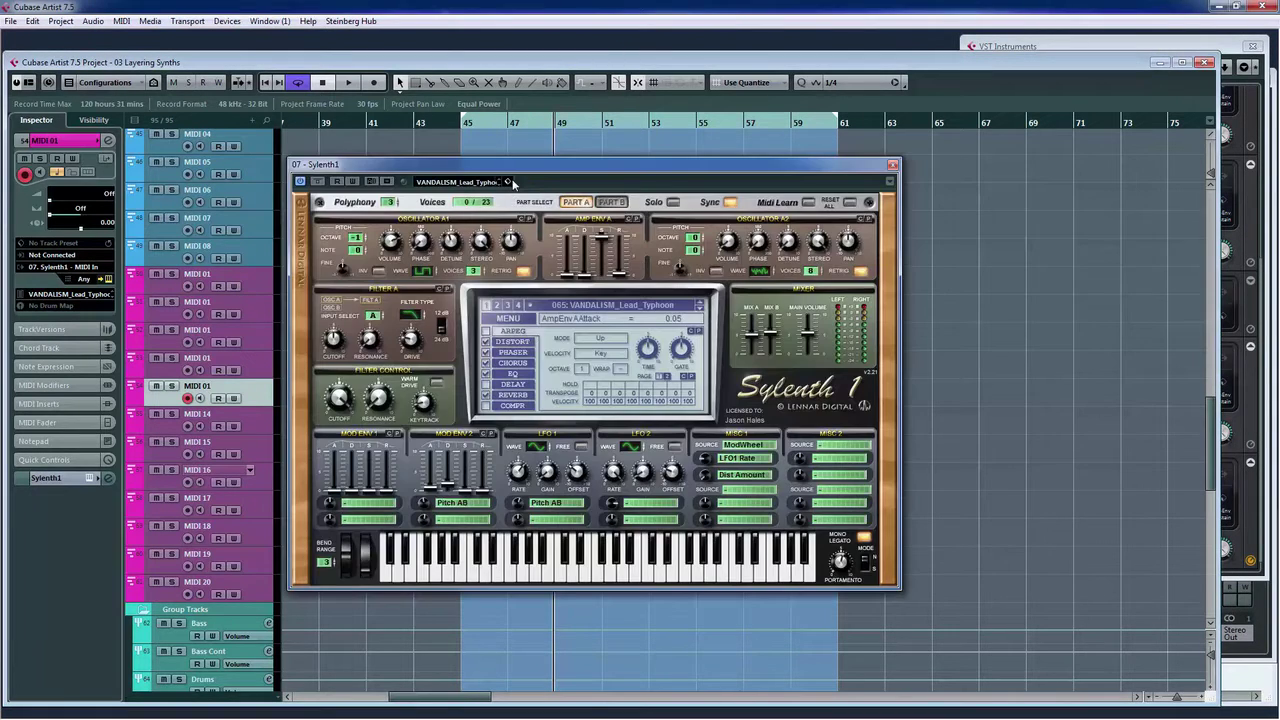
{"action": "left_click", "coordinate": [507, 181]}
{"action": "left_click", "coordinate": [527, 197]}
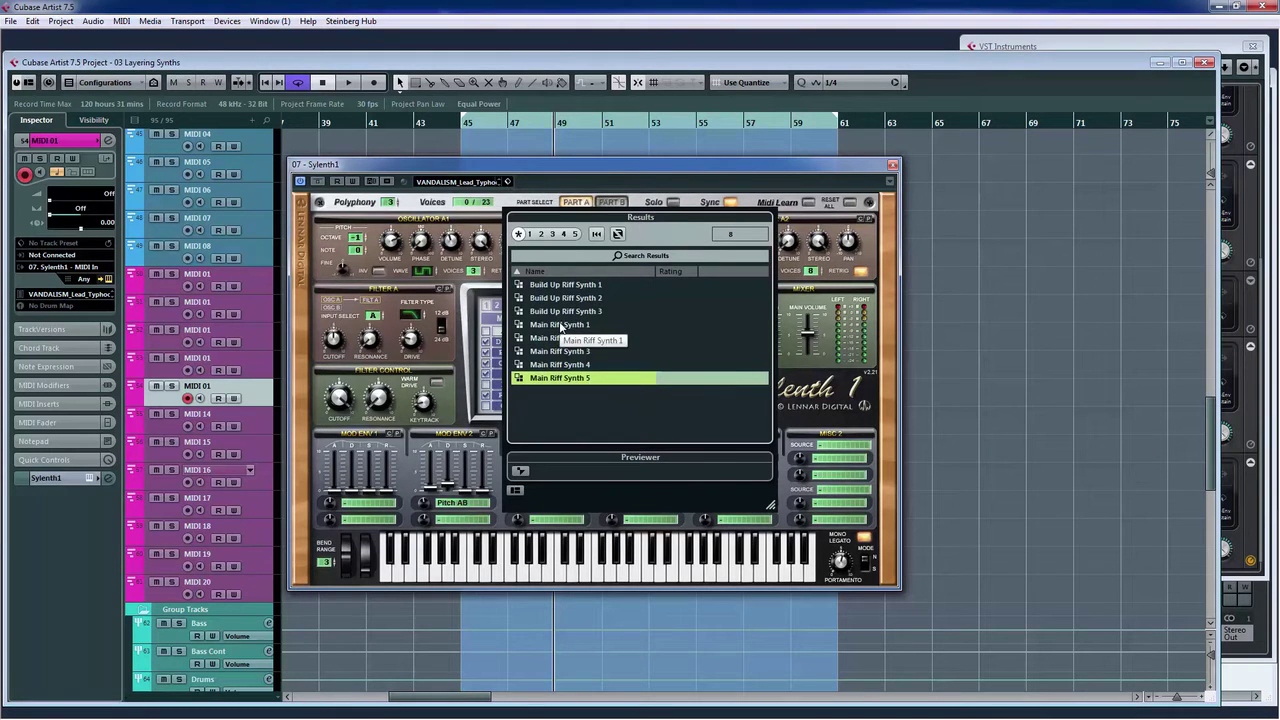
{"action": "left_click", "coordinate": [617, 170]}
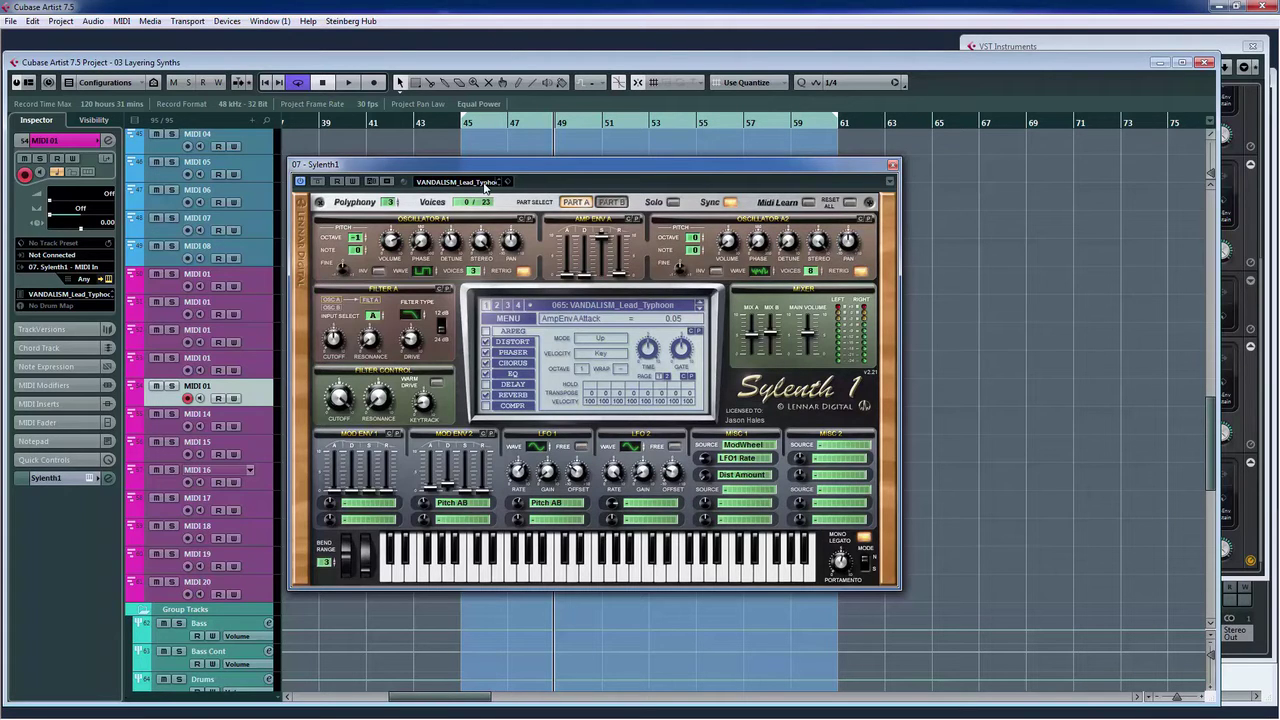
{"action": "left_click", "coordinate": [890, 165]}
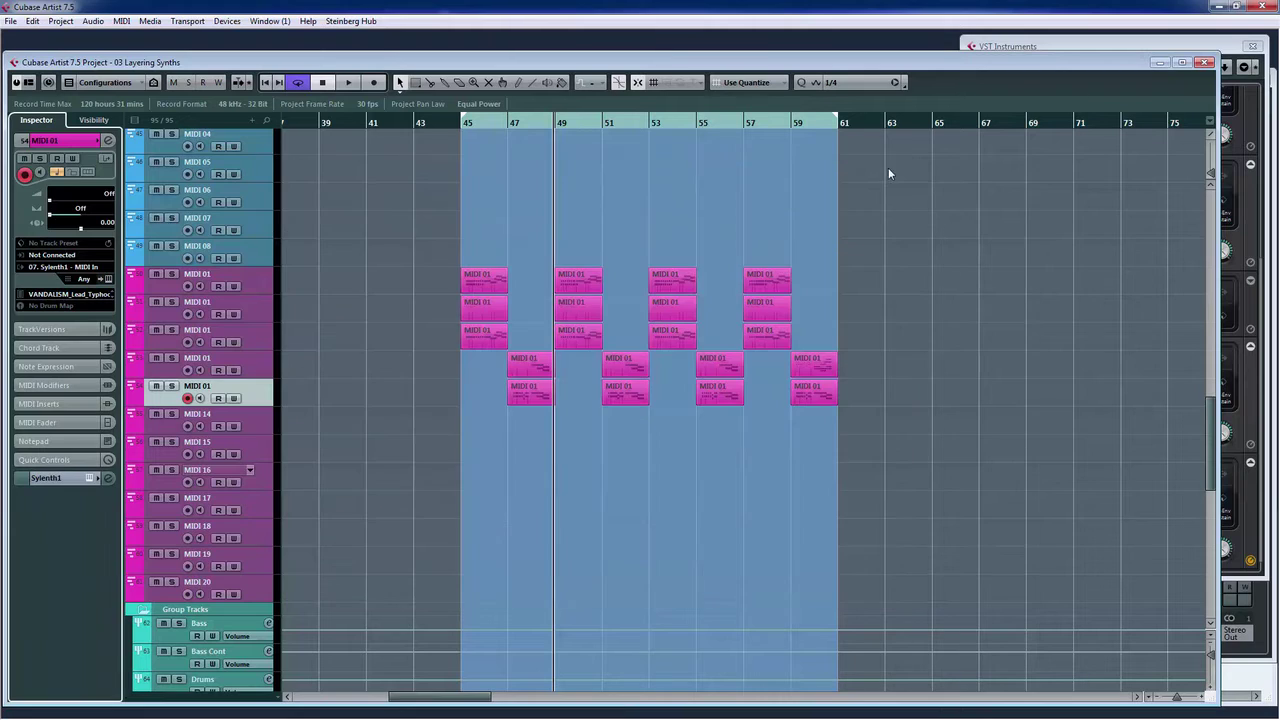
- Check the second magenta track's Sylenth1 instance in the VST Instruments rack, then return to the project window
{"action": "left_click", "coordinate": [251, 314]}
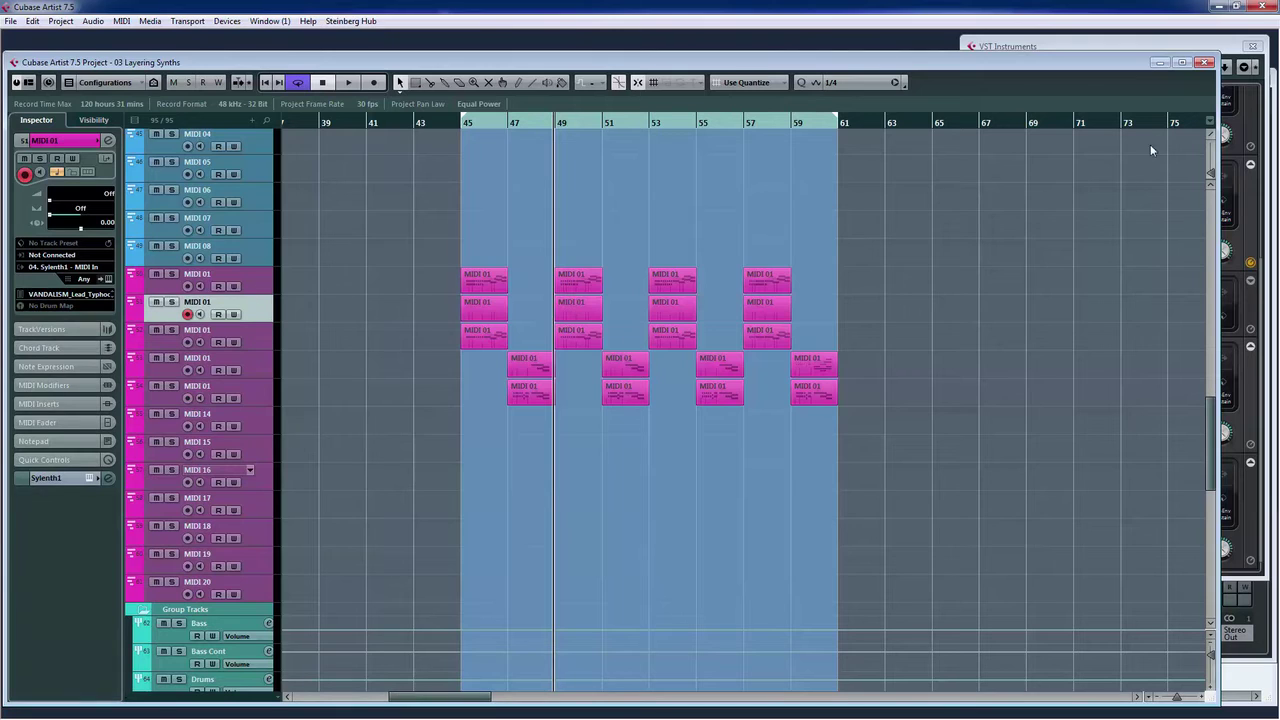
{"action": "left_click", "coordinate": [1121, 44]}
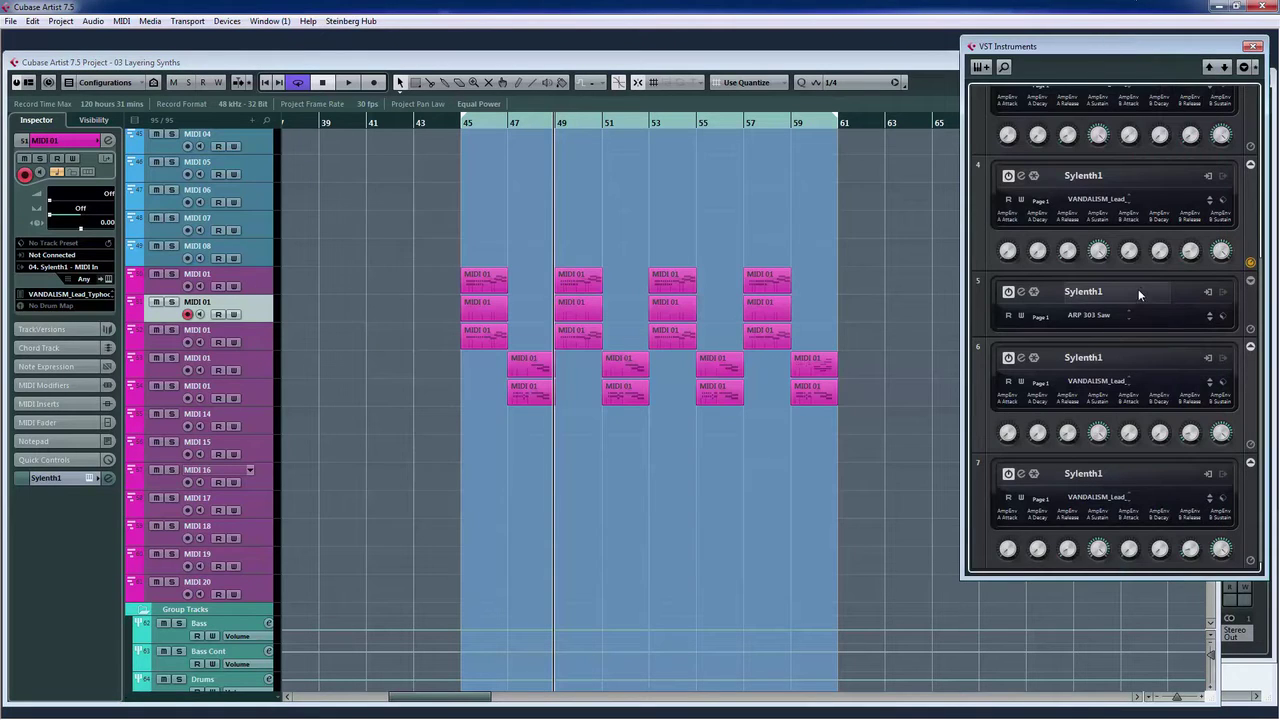
{"action": "right_click", "coordinate": [1177, 73]}
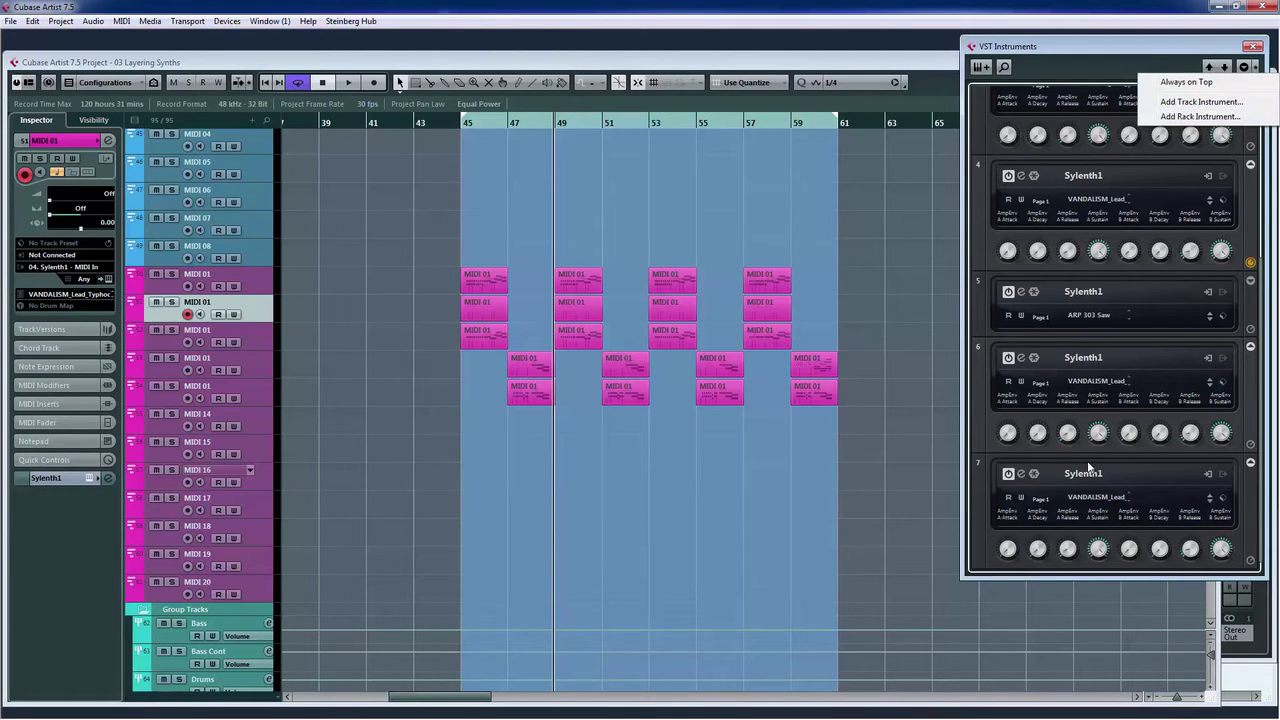
{"action": "left_click", "coordinate": [371, 277]}
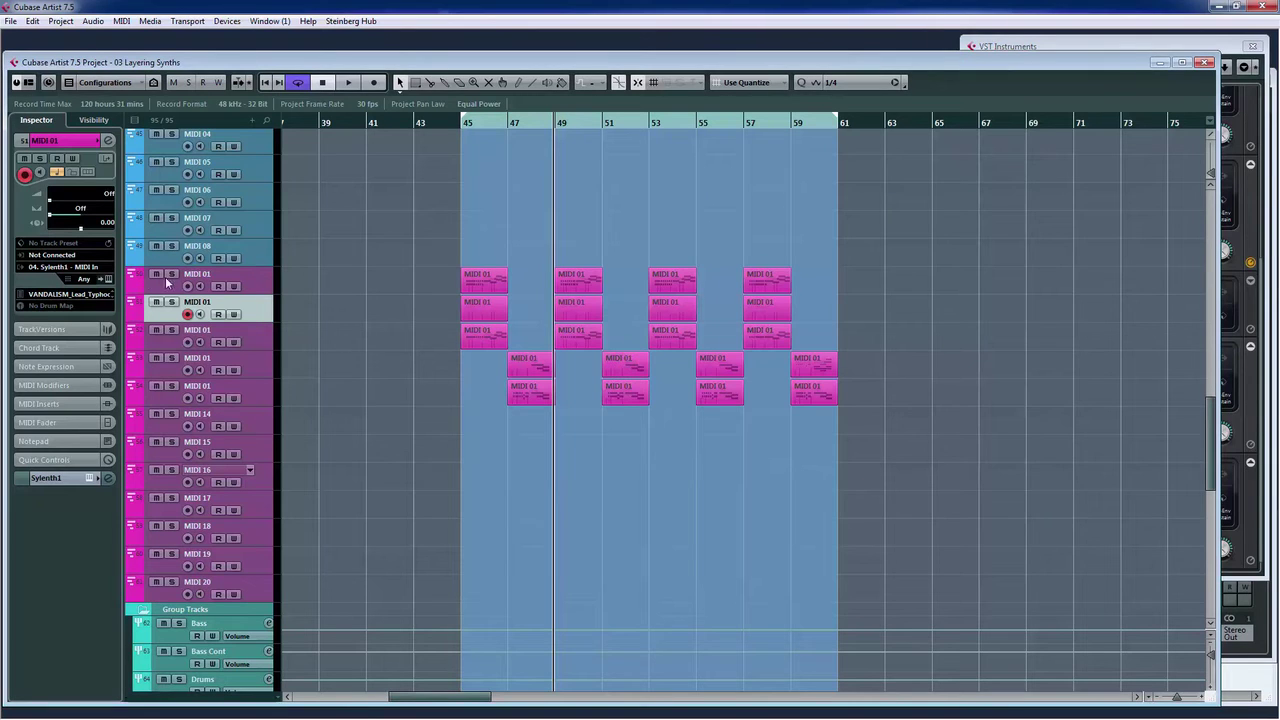
- Check the output routing of the second and third magenta MIDI tracks, keeping both on 04. Sylenth1 - MIDI In
{"action": "left_click", "coordinate": [90, 268]}
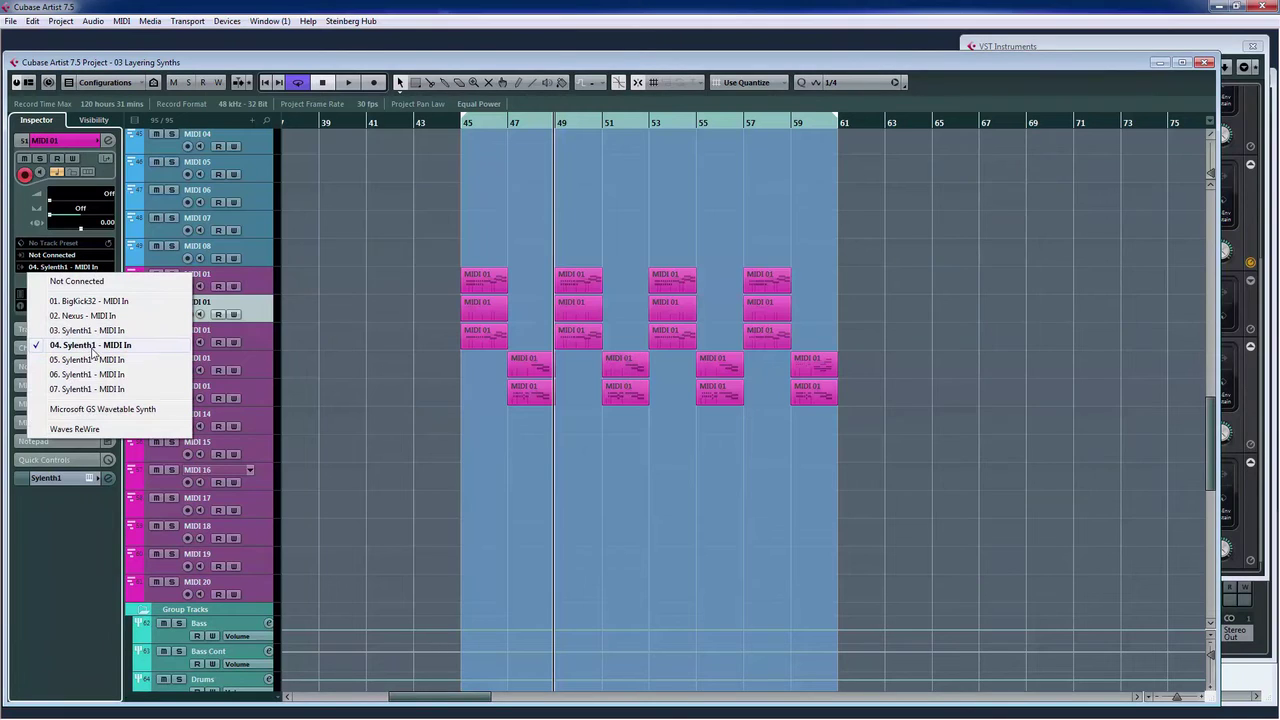
{"action": "left_click", "coordinate": [97, 349]}
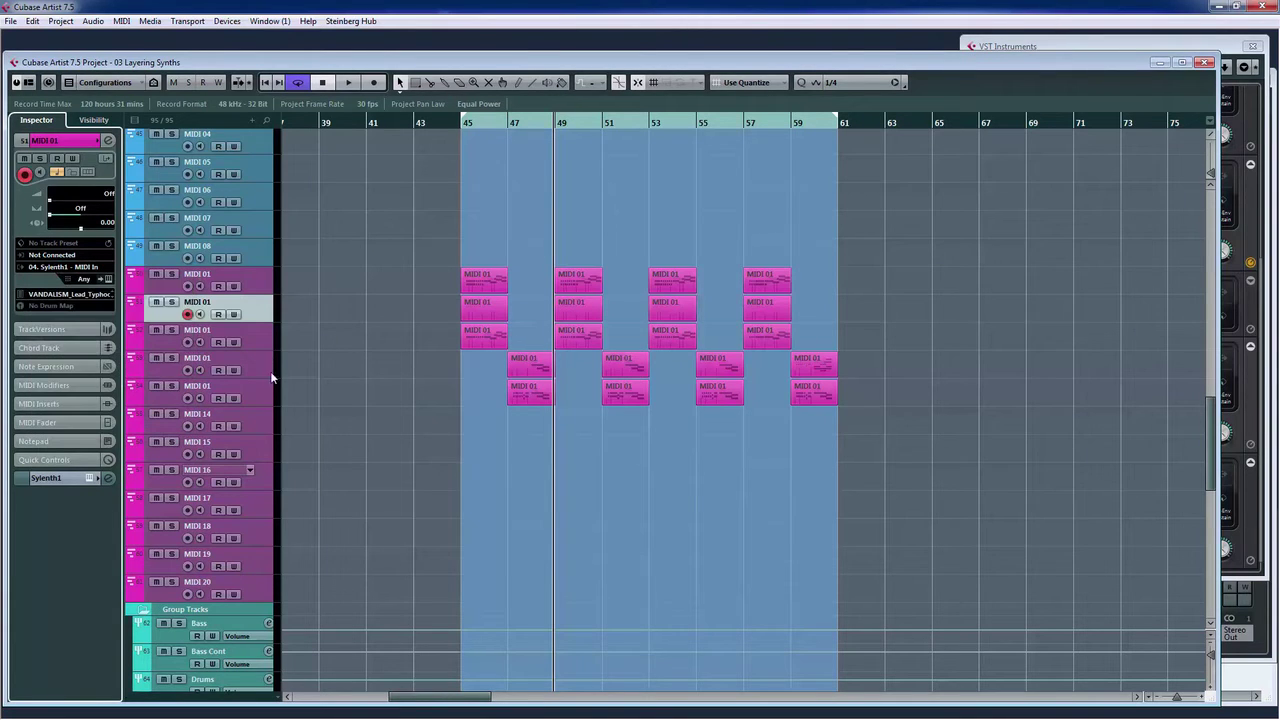
{"action": "left_click", "coordinate": [260, 342]}
{"action": "left_click", "coordinate": [95, 269]}
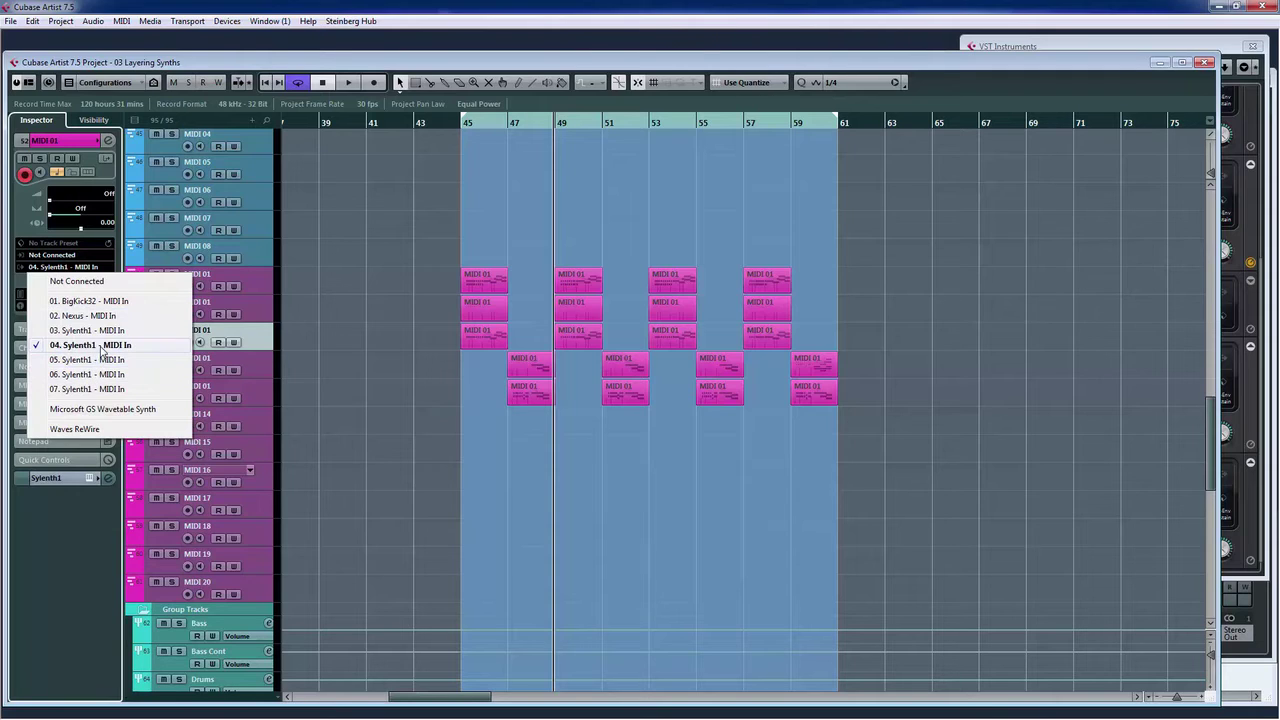
{"action": "left_click", "coordinate": [233, 373]}
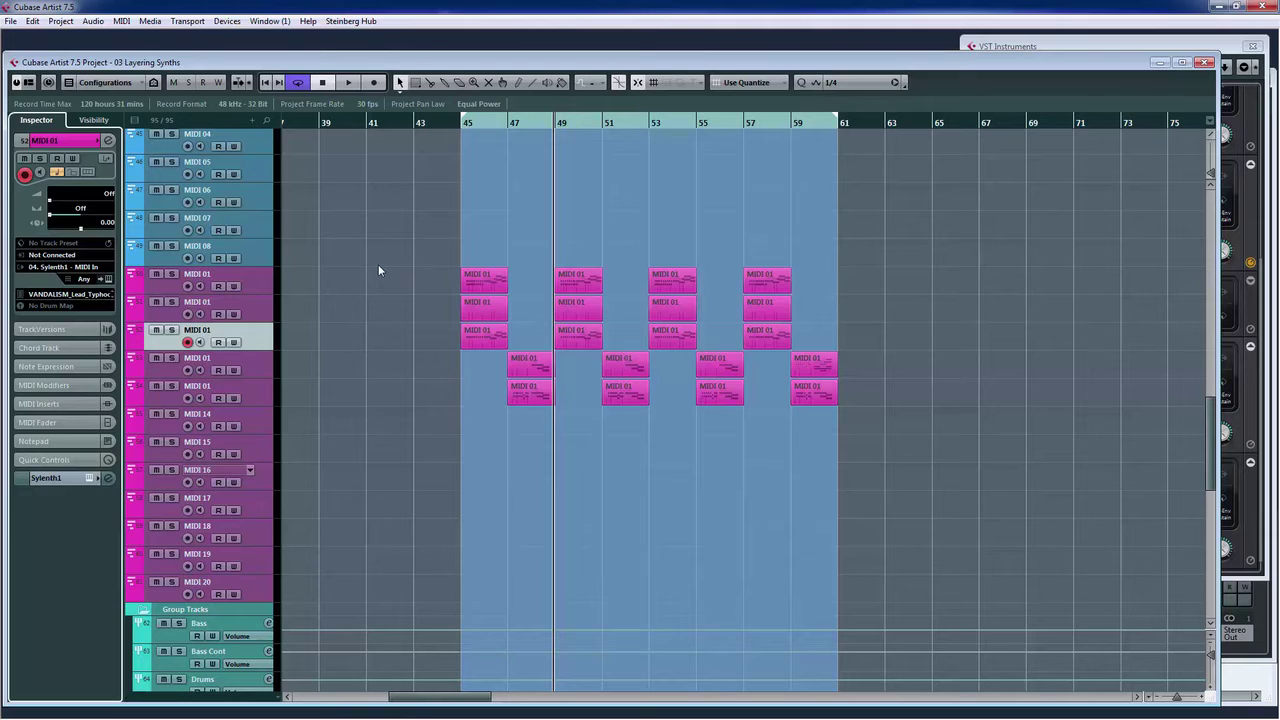
- Go through the five magenta MIDI tracks to review which Sylenth1 instance each one outputs to, finishing on the first track
{"action": "left_click", "coordinate": [256, 286]}
{"action": "left_click", "coordinate": [254, 300]}
{"action": "left_click", "coordinate": [253, 346]}
{"action": "left_click", "coordinate": [256, 360]}
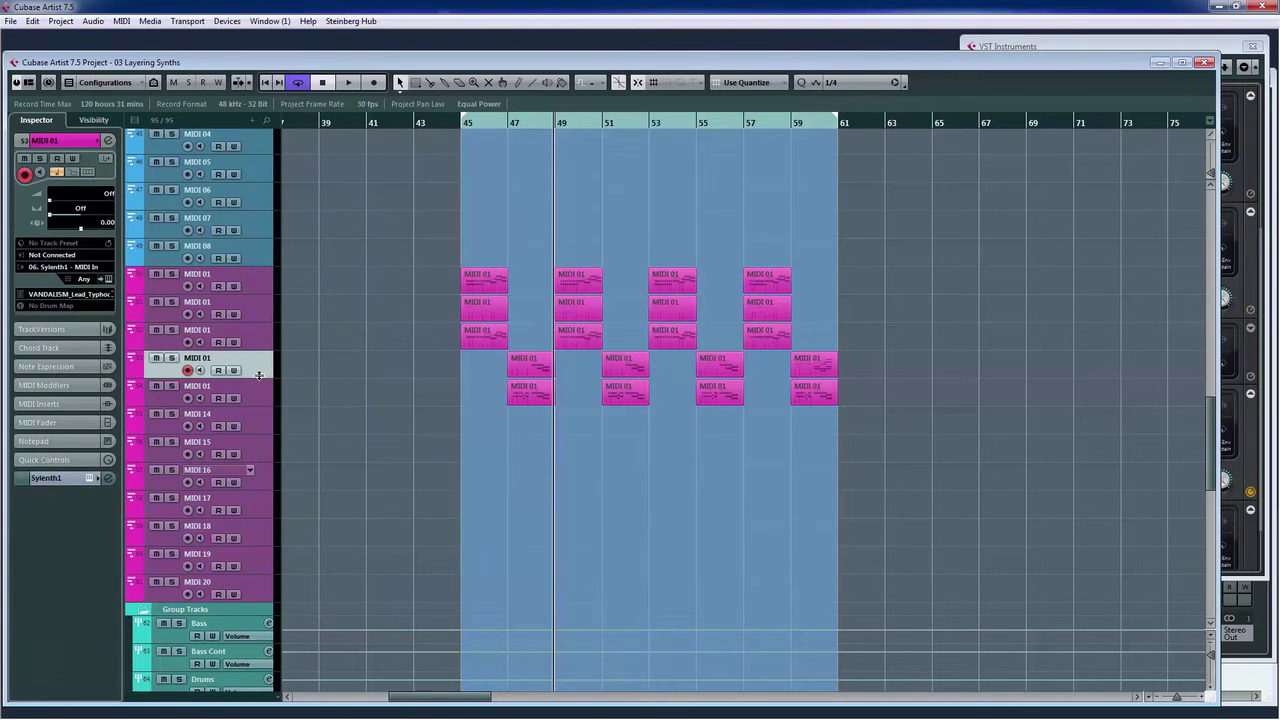
{"action": "left_click", "coordinate": [264, 388]}
{"action": "left_click", "coordinate": [250, 287]}
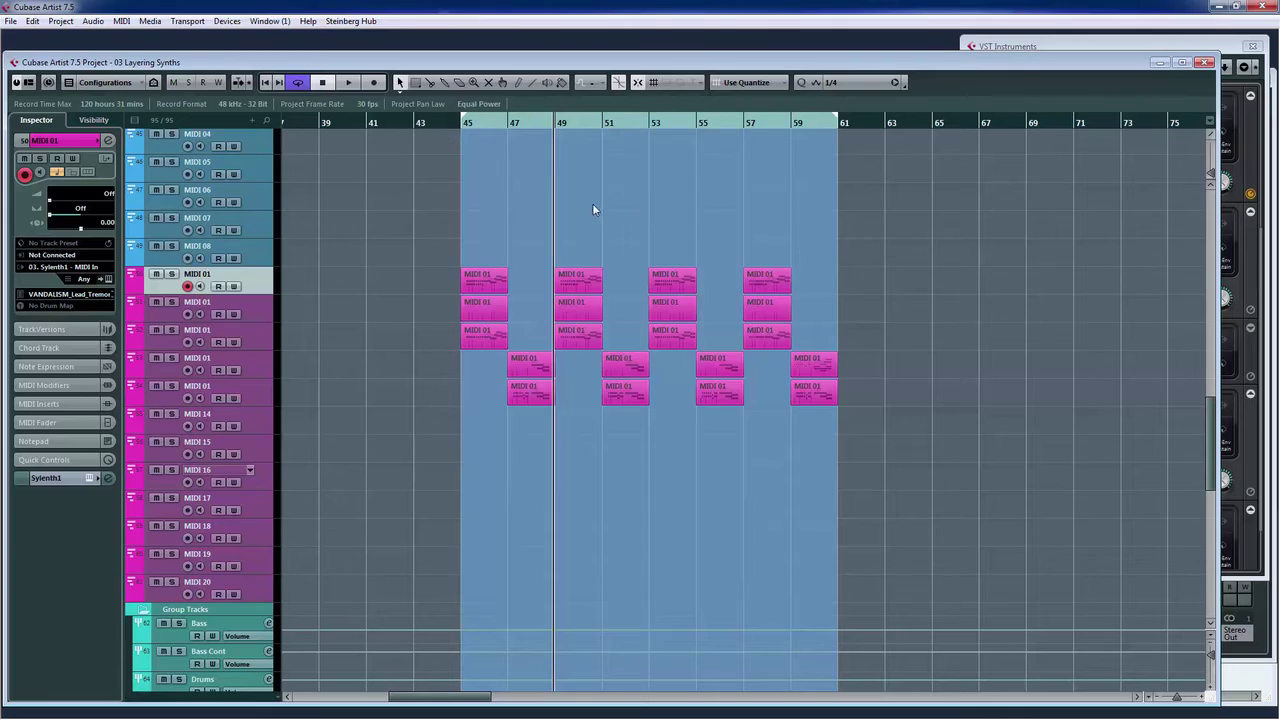
- Open the MixConsole and play the looped section to check the levels of the Sylenth1 channels, including the first one soloed
{"action": "key", "text": "F3"}
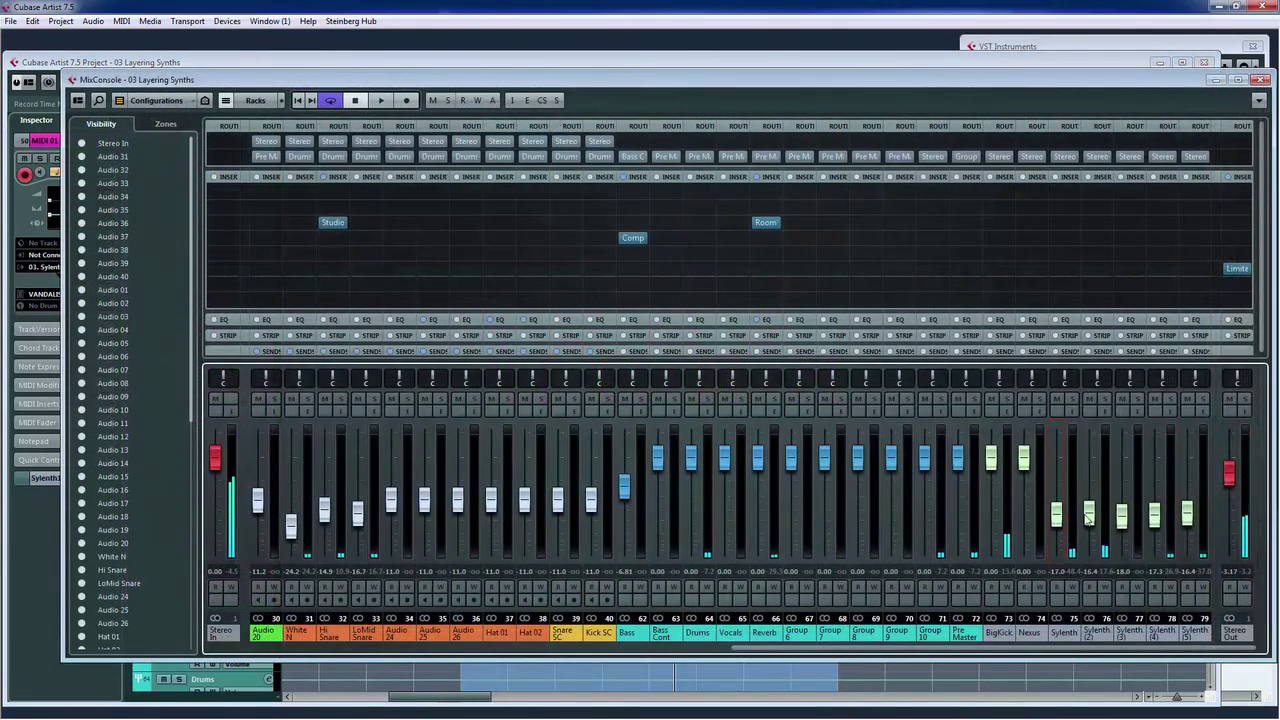
{"action": "left_click_drag", "start_coordinate": [1154, 520], "coordinate": [1187, 514]}
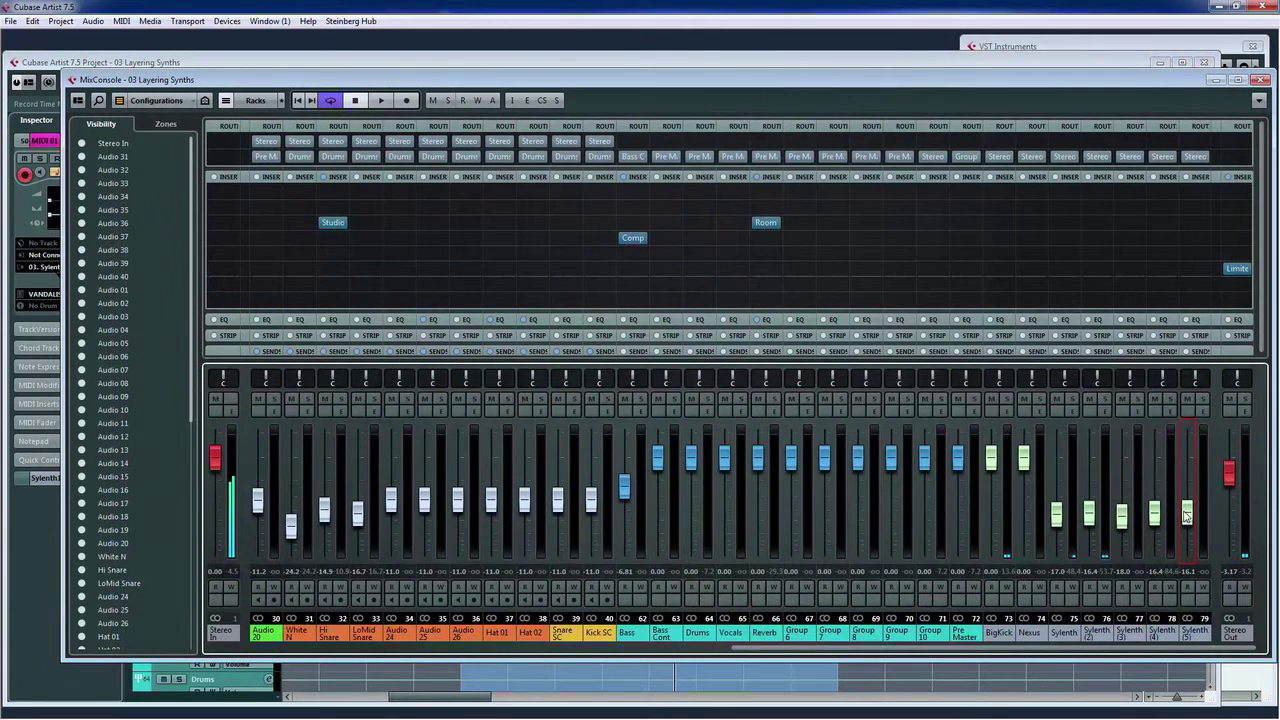
{"action": "left_click", "coordinate": [1121, 535]}
{"action": "key", "text": "space"}
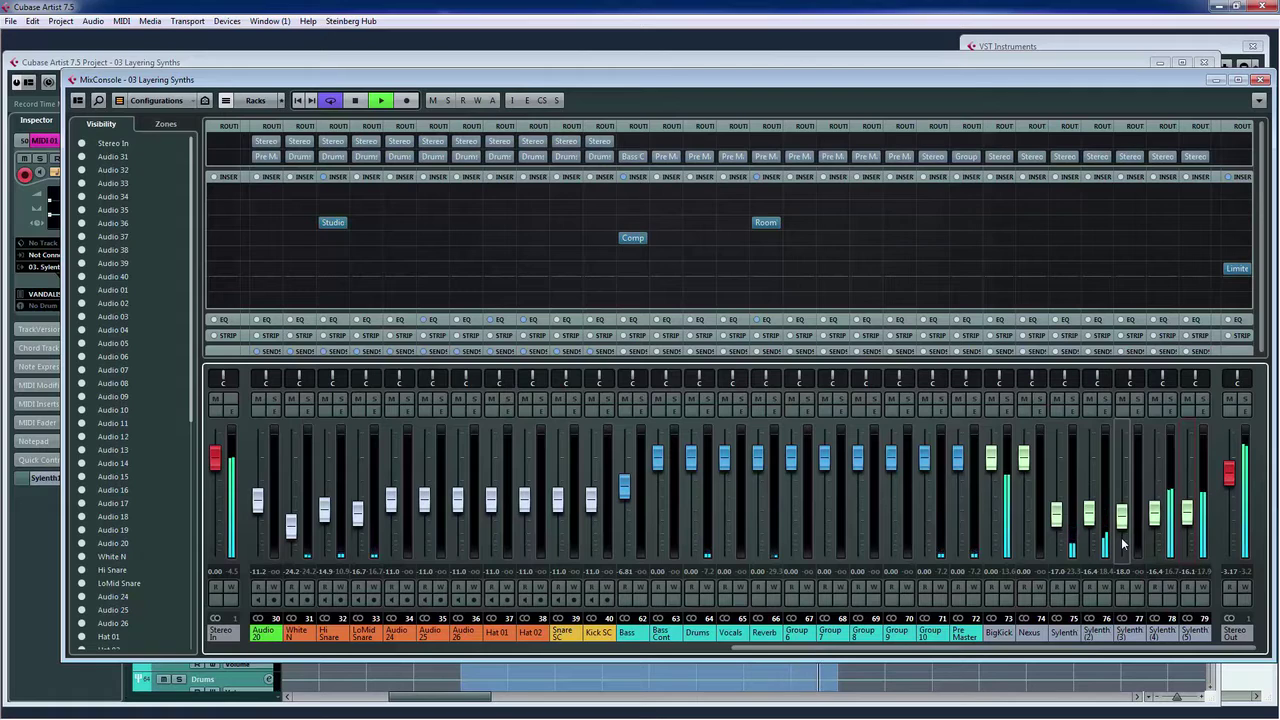
{"action": "key", "text": "space"}
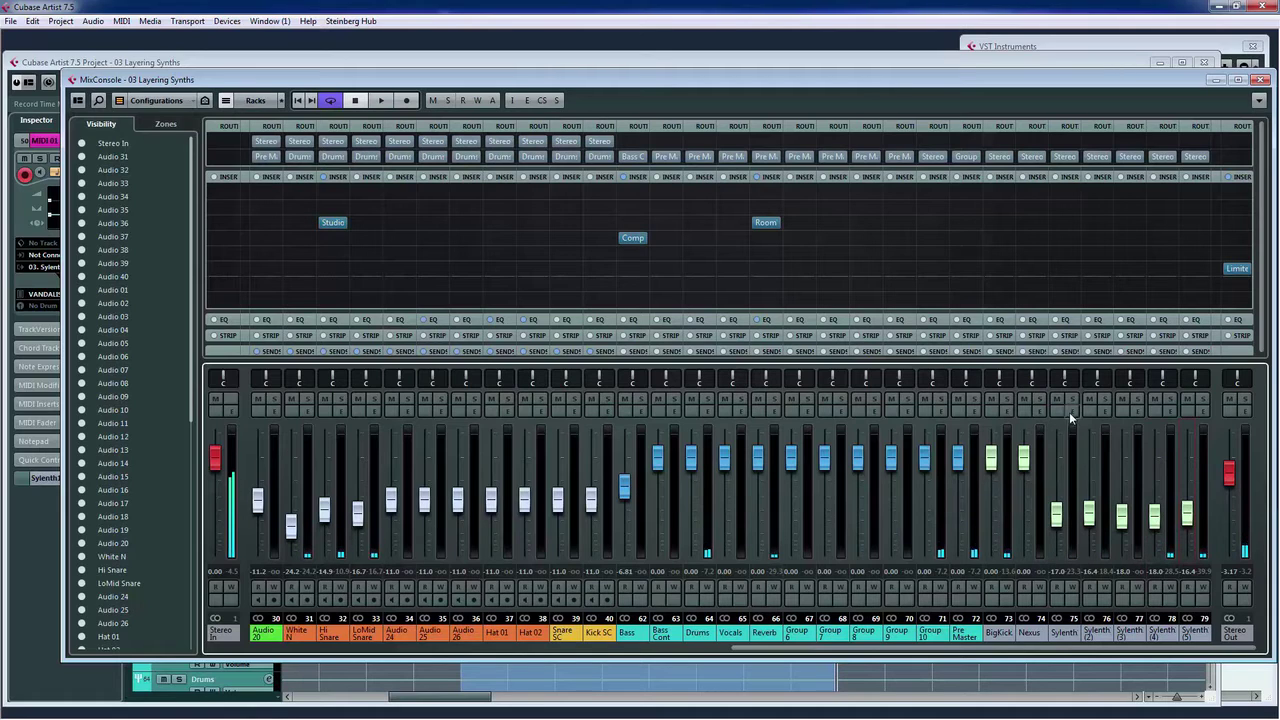
{"action": "left_click", "coordinate": [1072, 399]}
{"action": "key", "text": "space"}
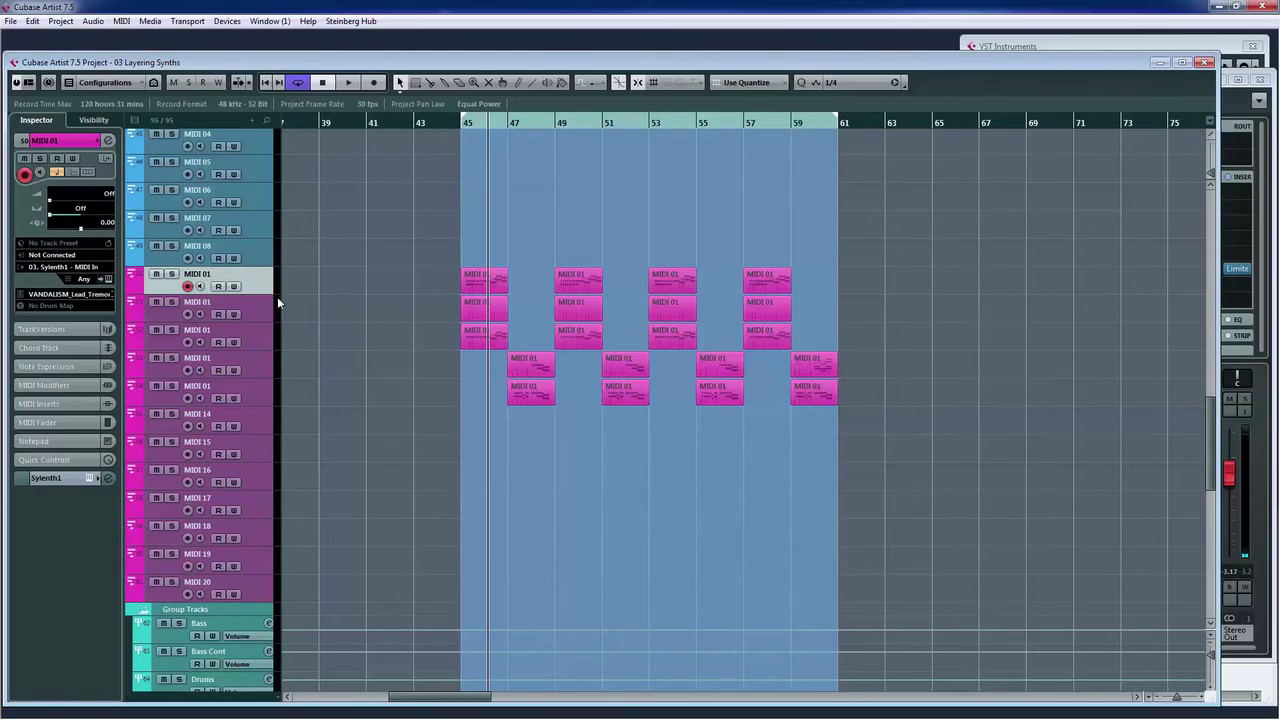
- Solo the first magenta MIDI track and play its riff from bar 45
{"action": "left_click", "coordinate": [172, 274]}
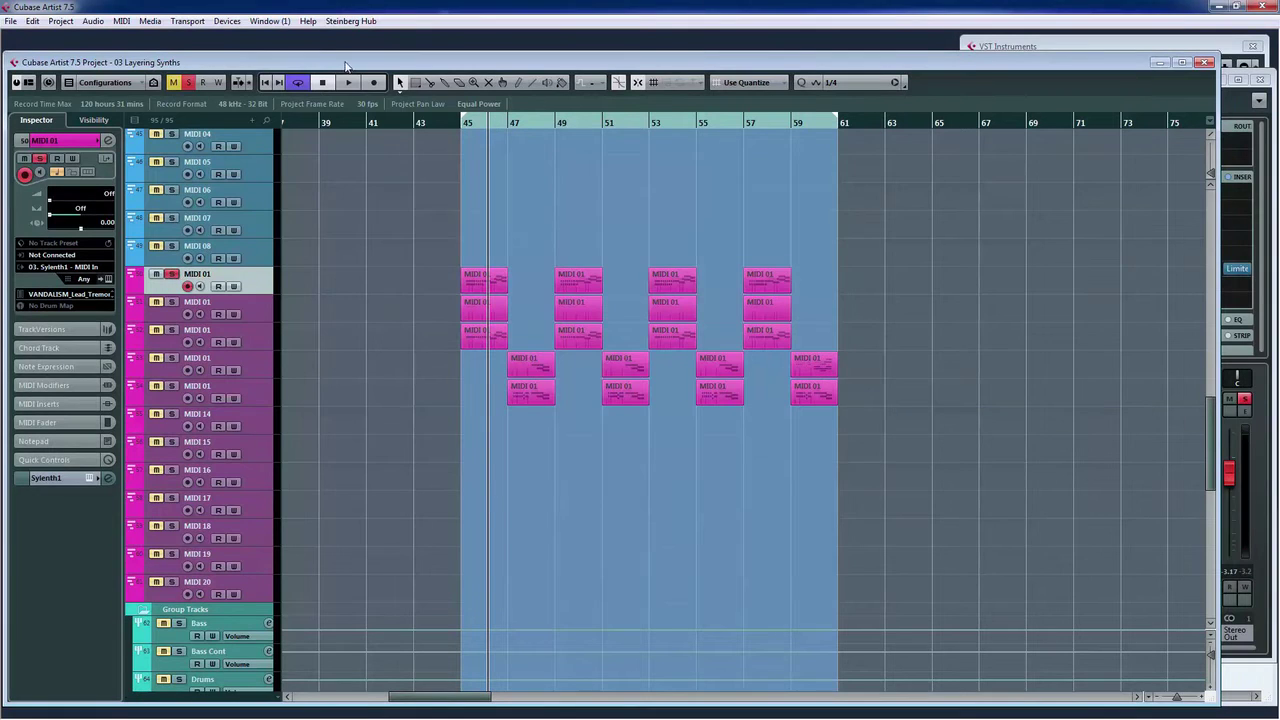
{"action": "left_click", "coordinate": [460, 125]}
{"action": "key", "text": "space"}
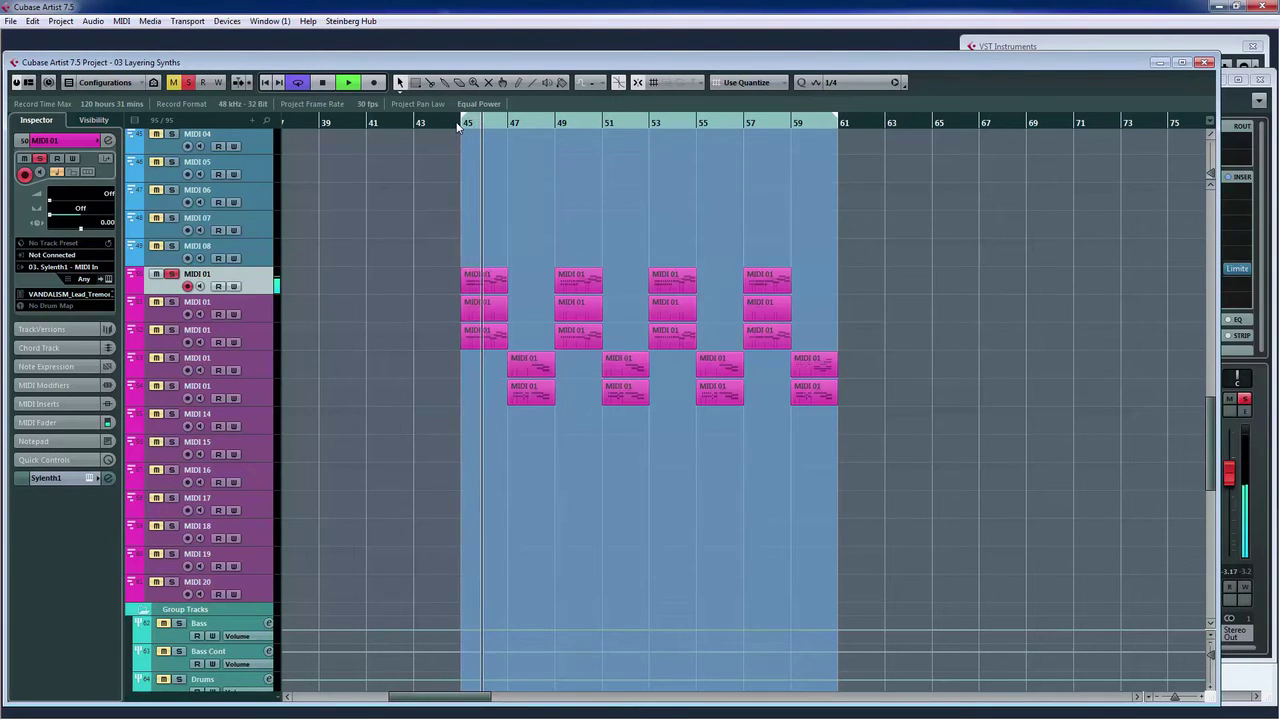
{"action": "key", "text": "space"}
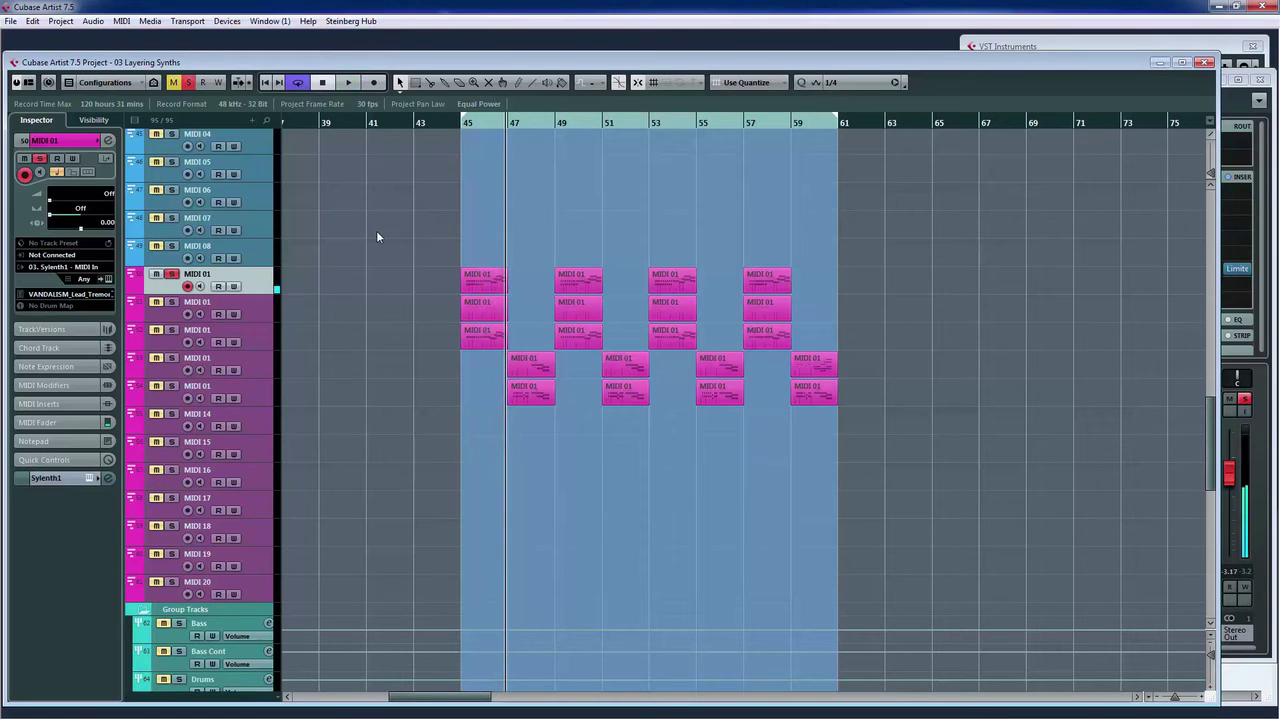
- Select the second magenta track and compare its bar 45 part with the first track's part in the Key Editor
{"action": "left_click", "coordinate": [258, 305]}
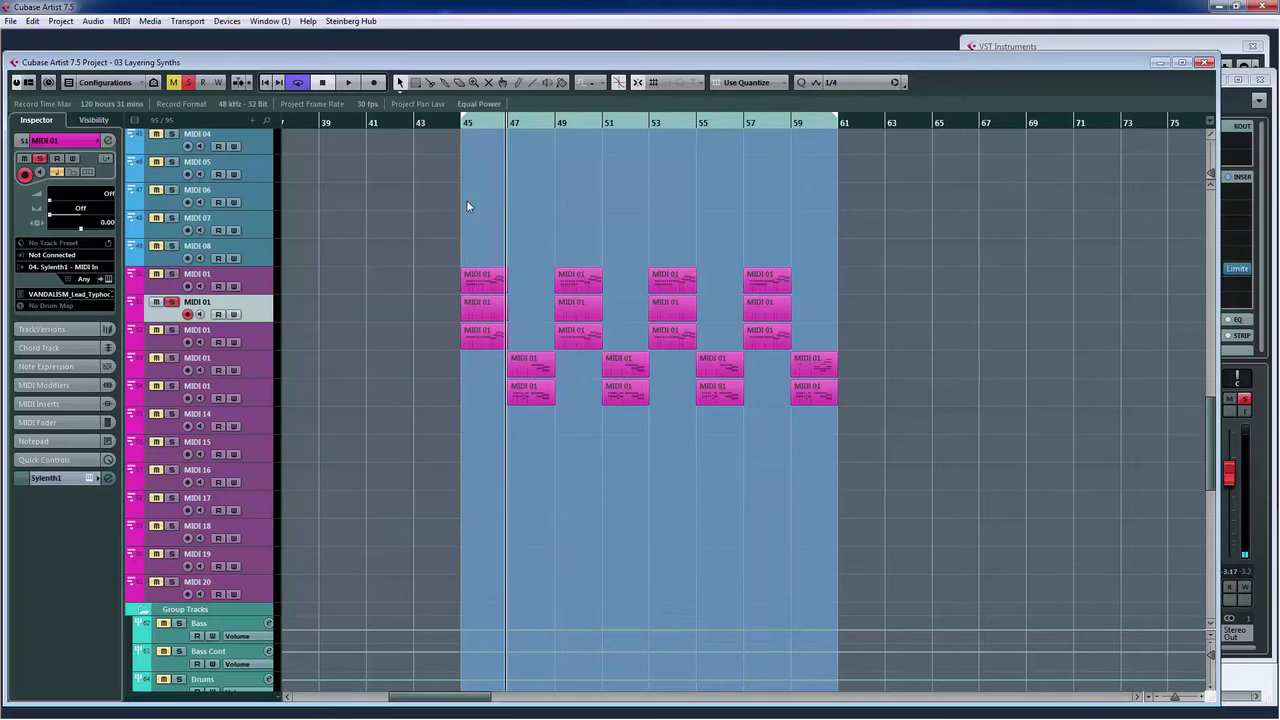
{"action": "double_click", "coordinate": [478, 304]}
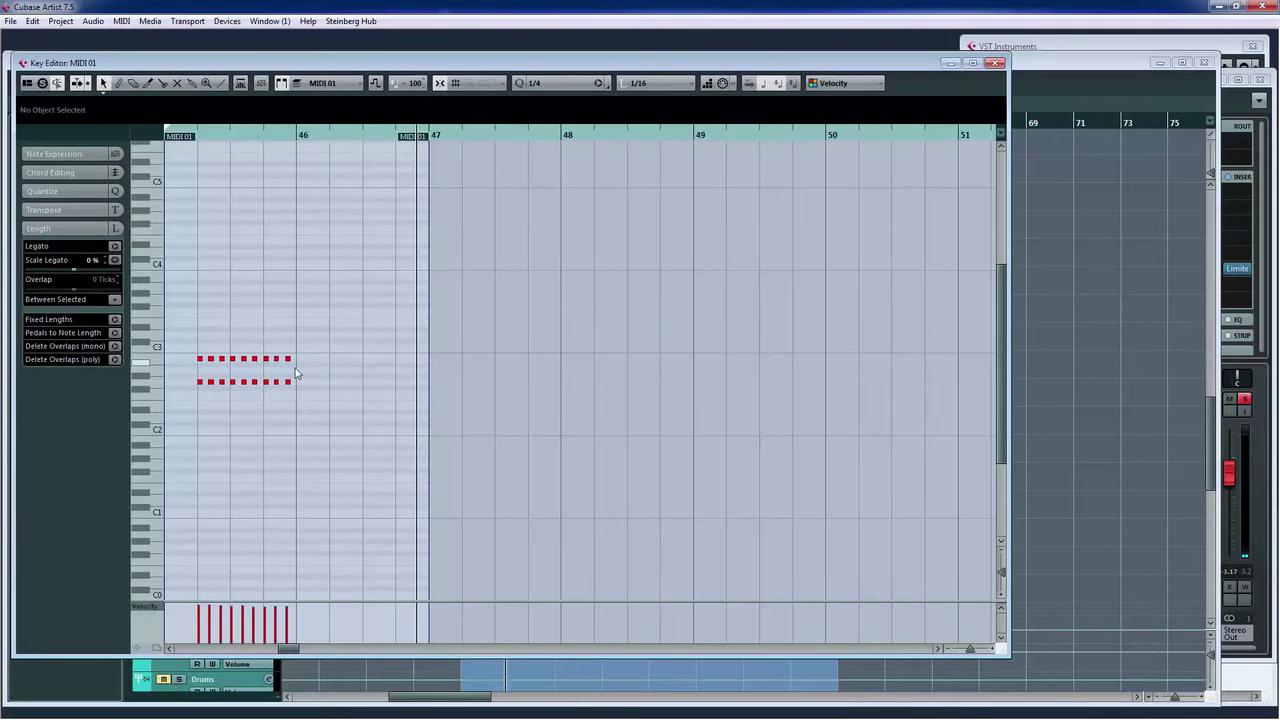
{"action": "left_click", "coordinate": [995, 63]}
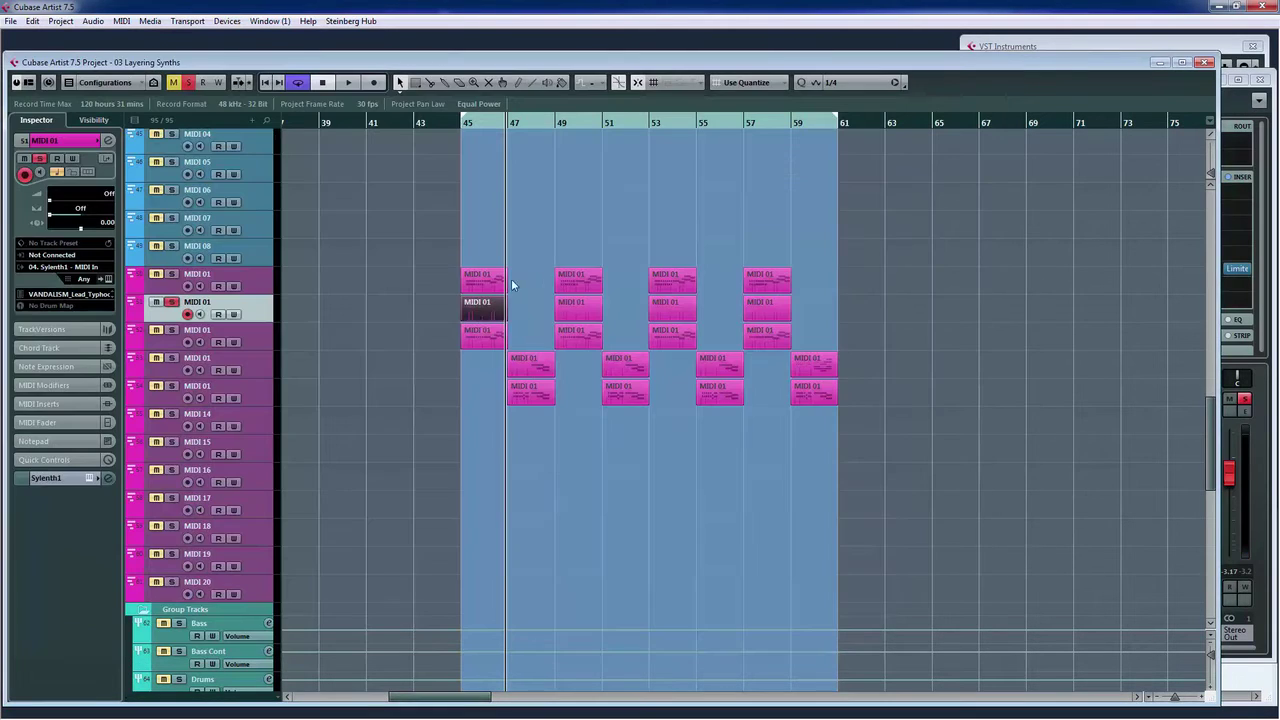
{"action": "double_click", "coordinate": [484, 281]}
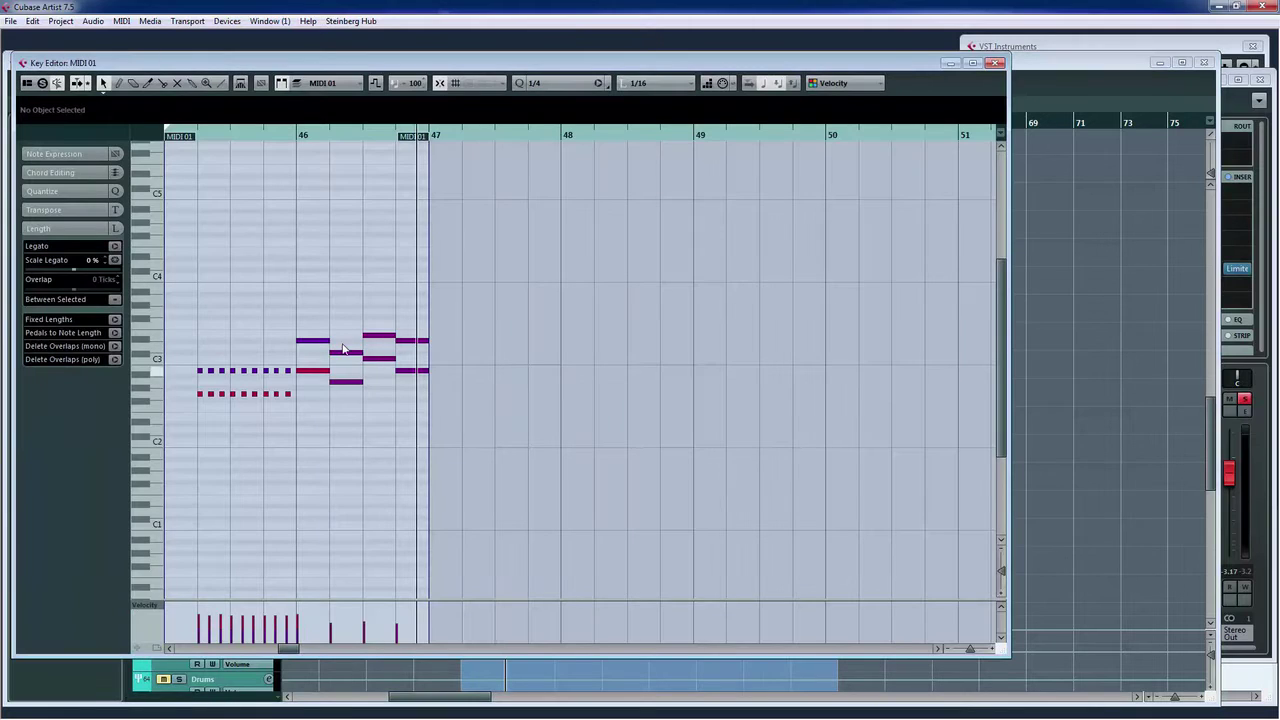
{"action": "left_click", "coordinate": [995, 63]}
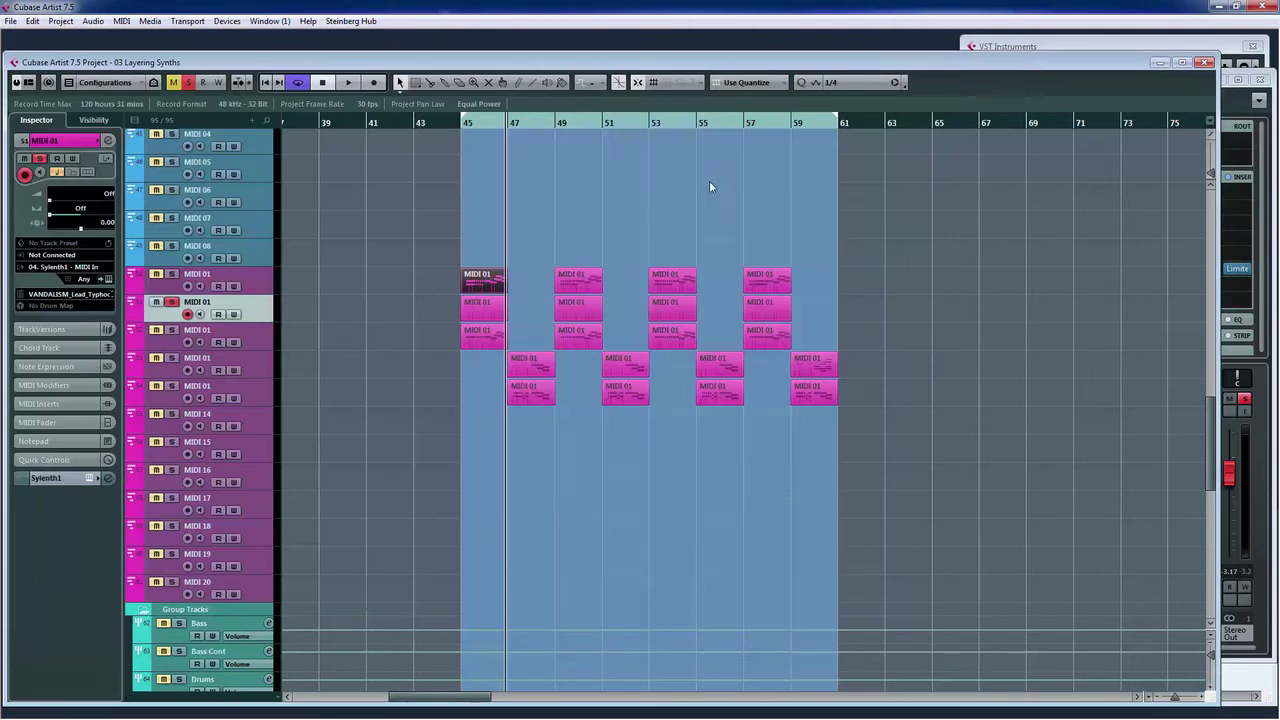
- Play the soloed second magenta track from bar 45 to hear its layer alone
{"action": "left_click", "coordinate": [461, 120]}
{"action": "key", "text": "space"}
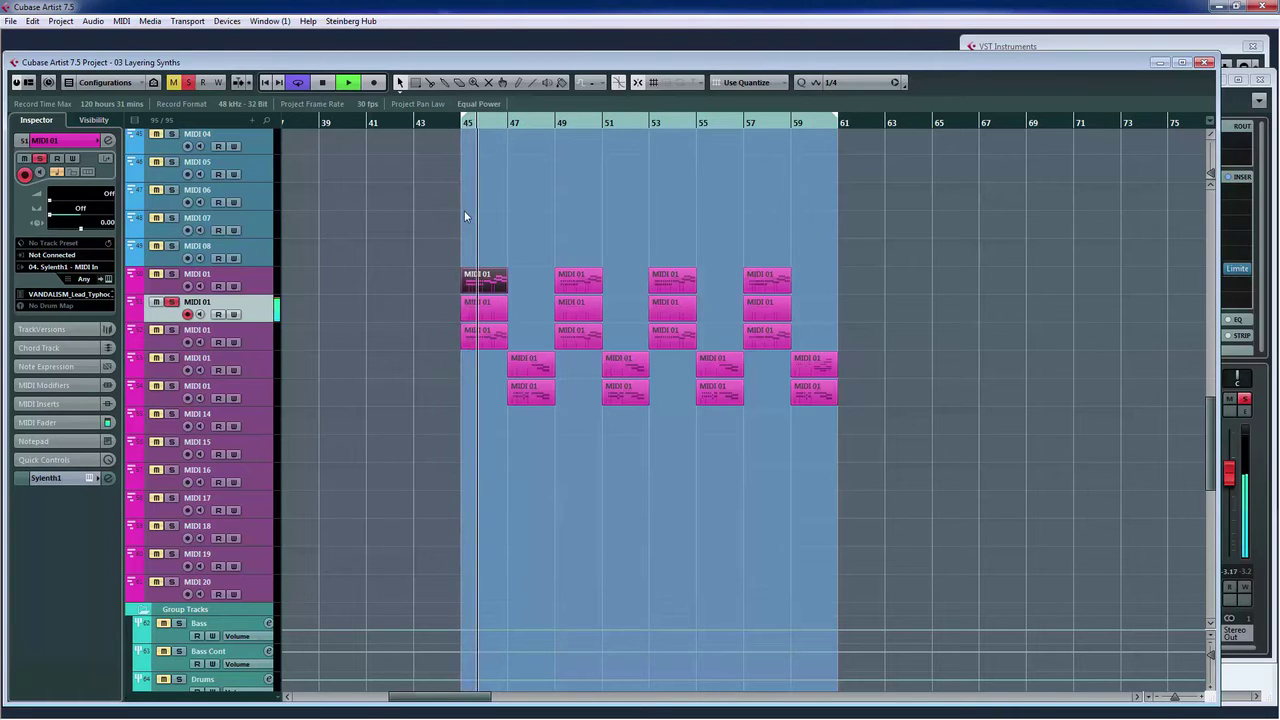
{"action": "key", "text": "space"}
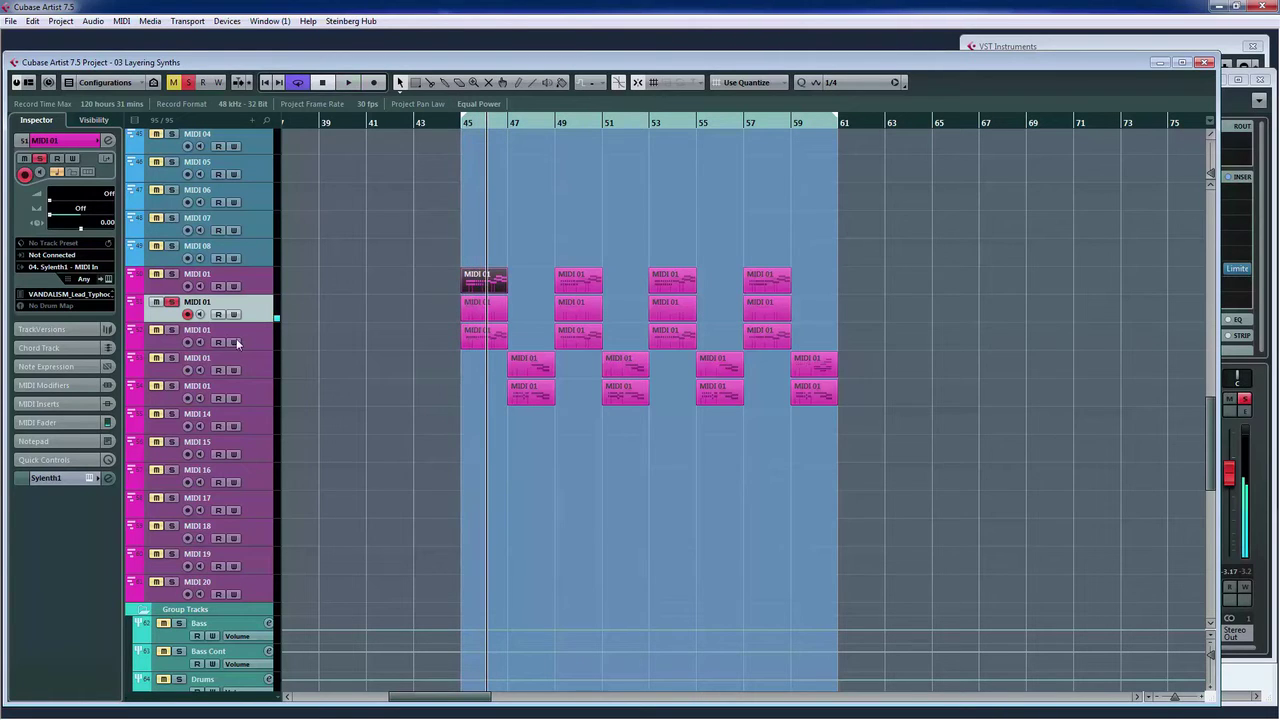
- Solo the first and second magenta tracks together and play the layered riff from bar 45
{"action": "left_click", "coordinate": [172, 302]}
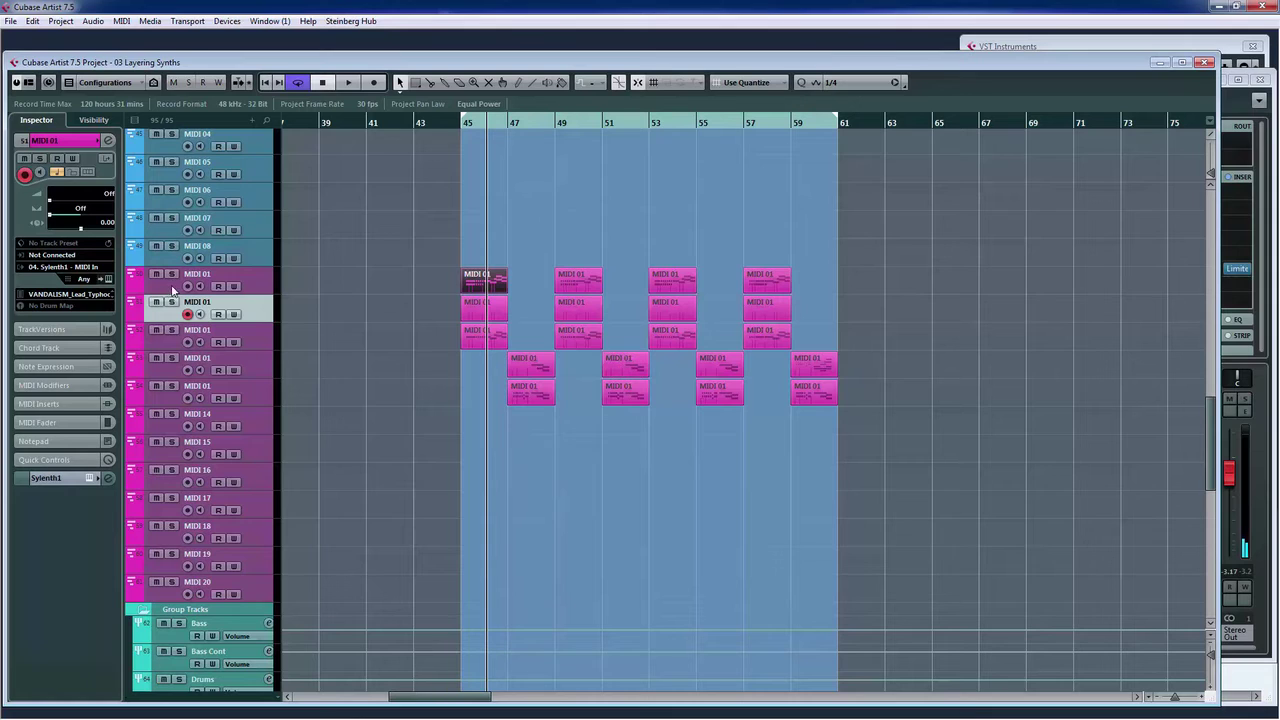
{"action": "left_click", "coordinate": [172, 273]}
{"action": "left_click", "coordinate": [172, 301]}
{"action": "left_click", "coordinate": [456, 125]}
{"action": "key", "text": "space"}
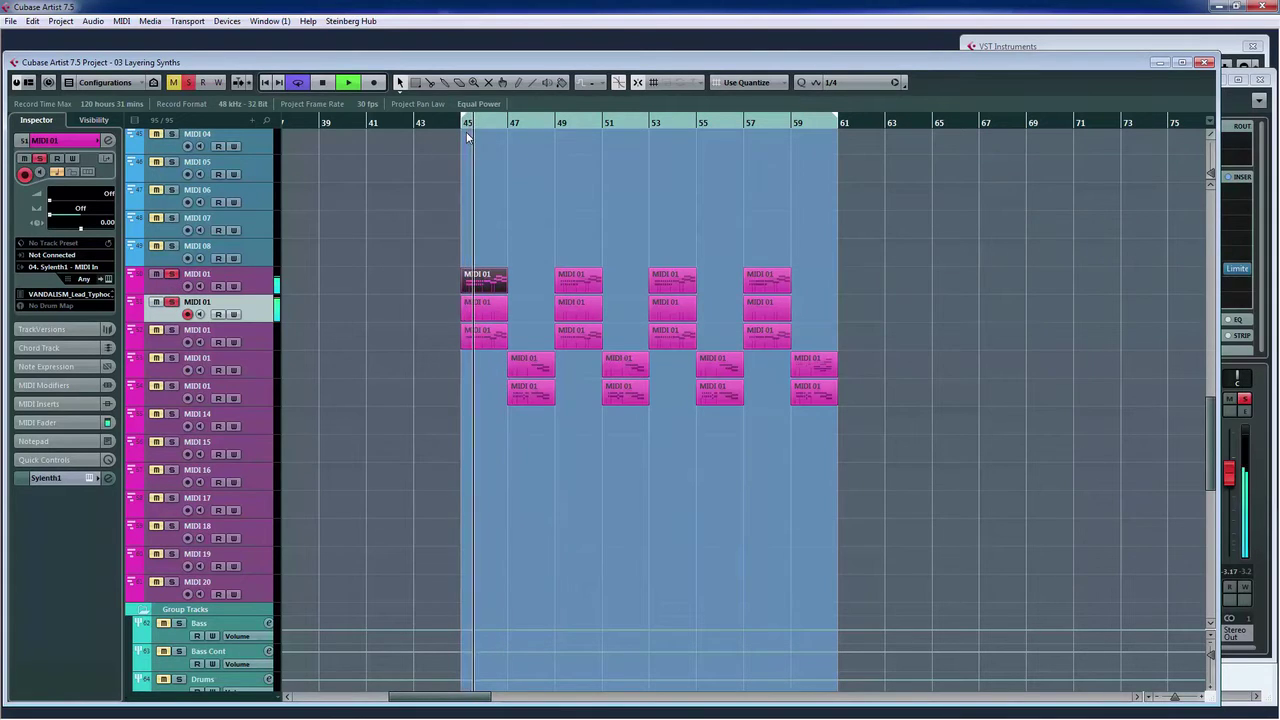
- Take the second magenta track out of solo and replay the first track alone from bar 45
{"action": "left_click", "coordinate": [172, 301]}
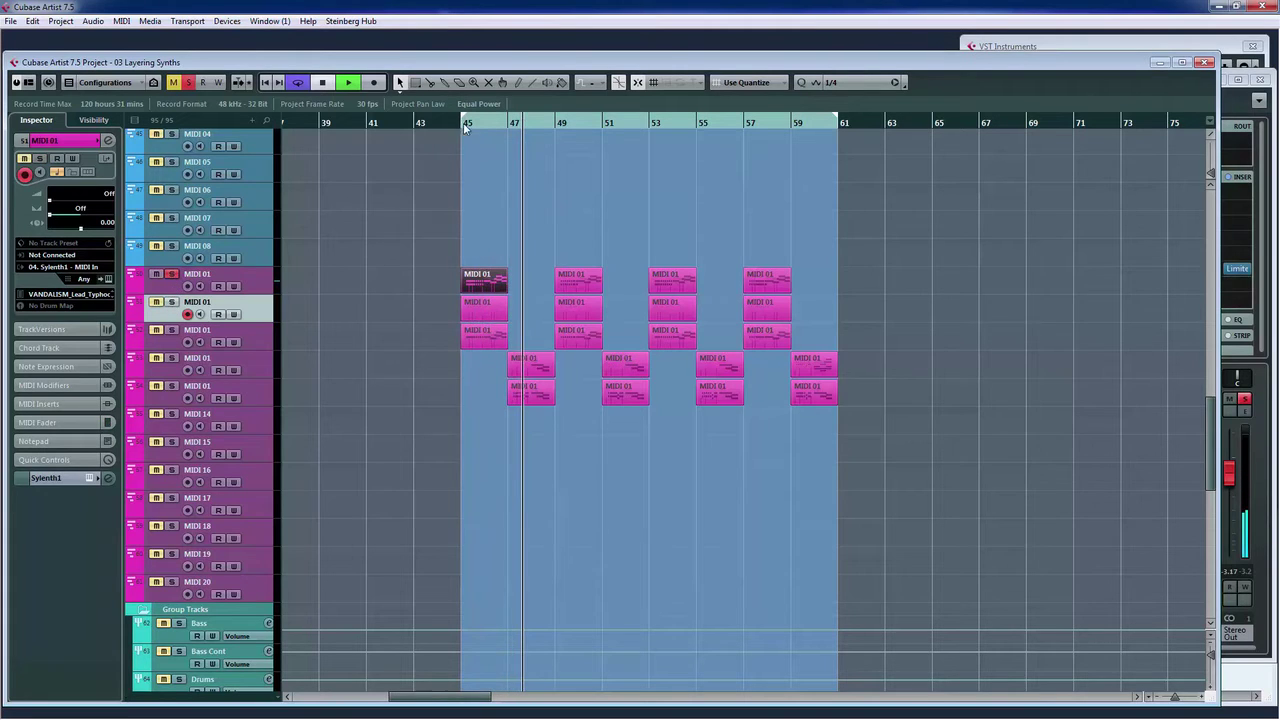
{"action": "left_click_drag", "start_coordinate": [464, 127], "coordinate": [464, 137]}
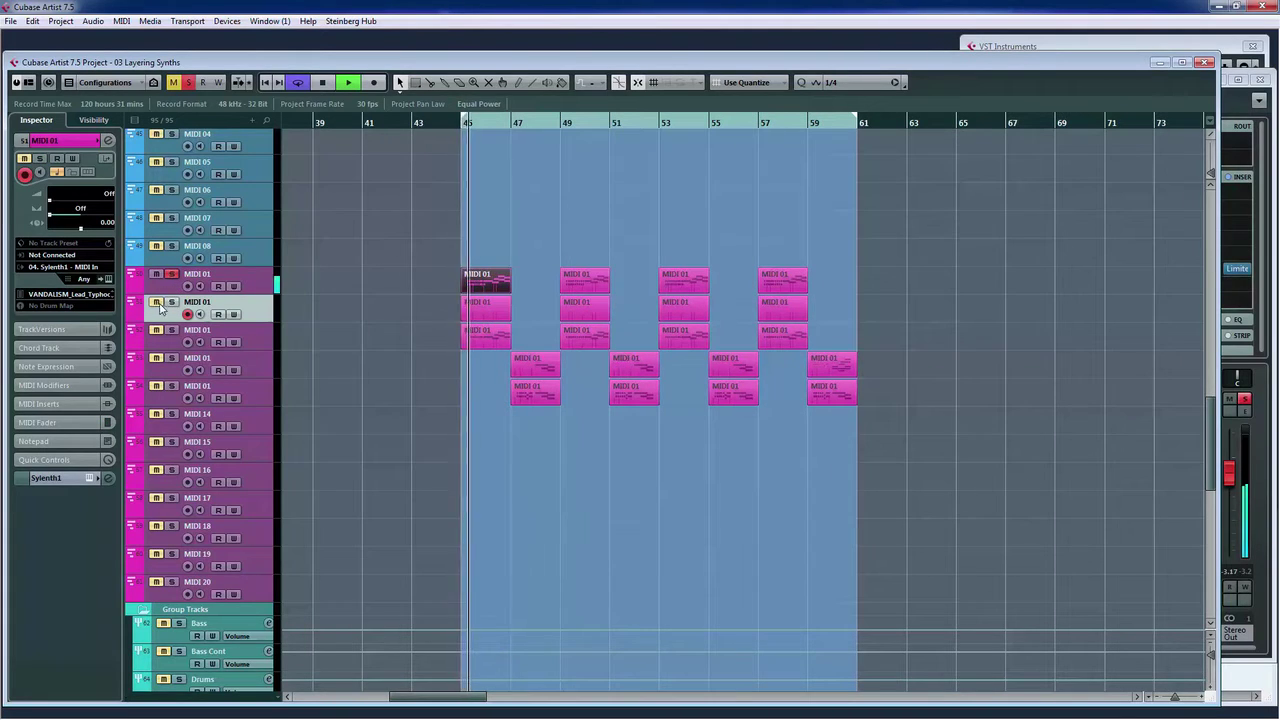
{"action": "key", "text": "space"}
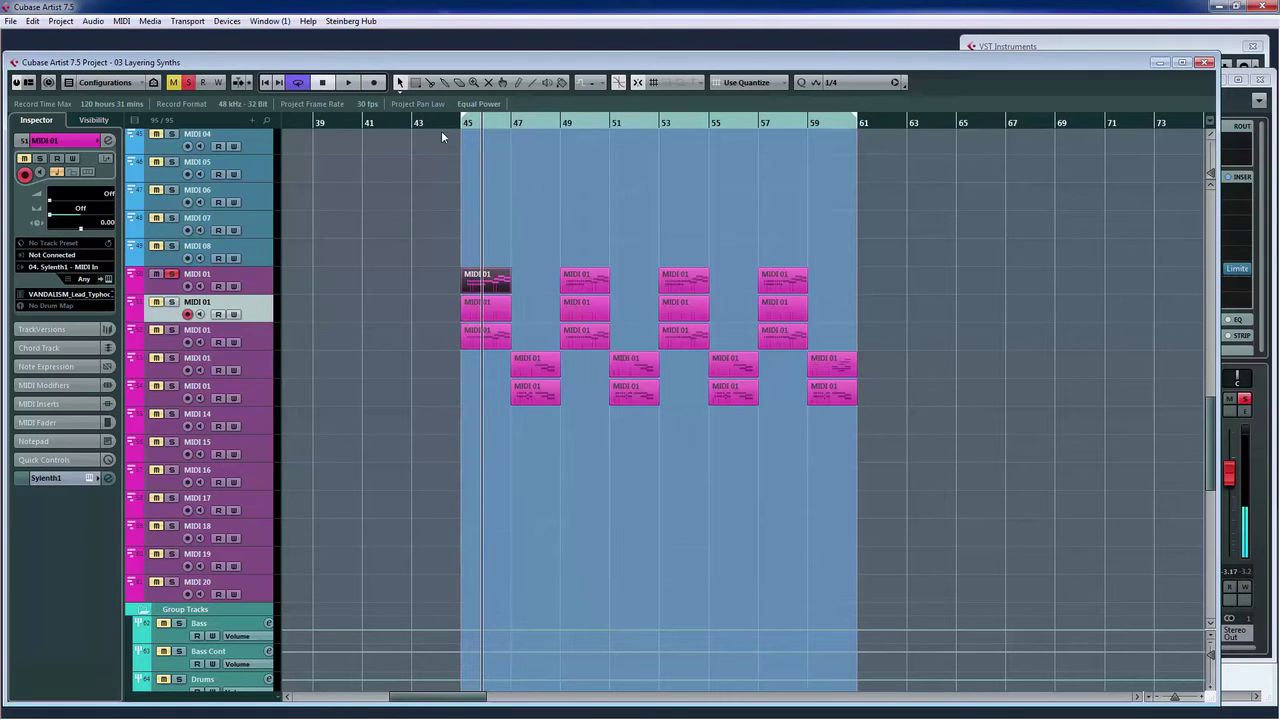
- Bring the second magenta track back into solo and replay both layers from bar 45 for comparison
{"action": "left_click", "coordinate": [172, 302]}
{"action": "left_click", "coordinate": [451, 122]}
{"action": "key", "text": "space"}
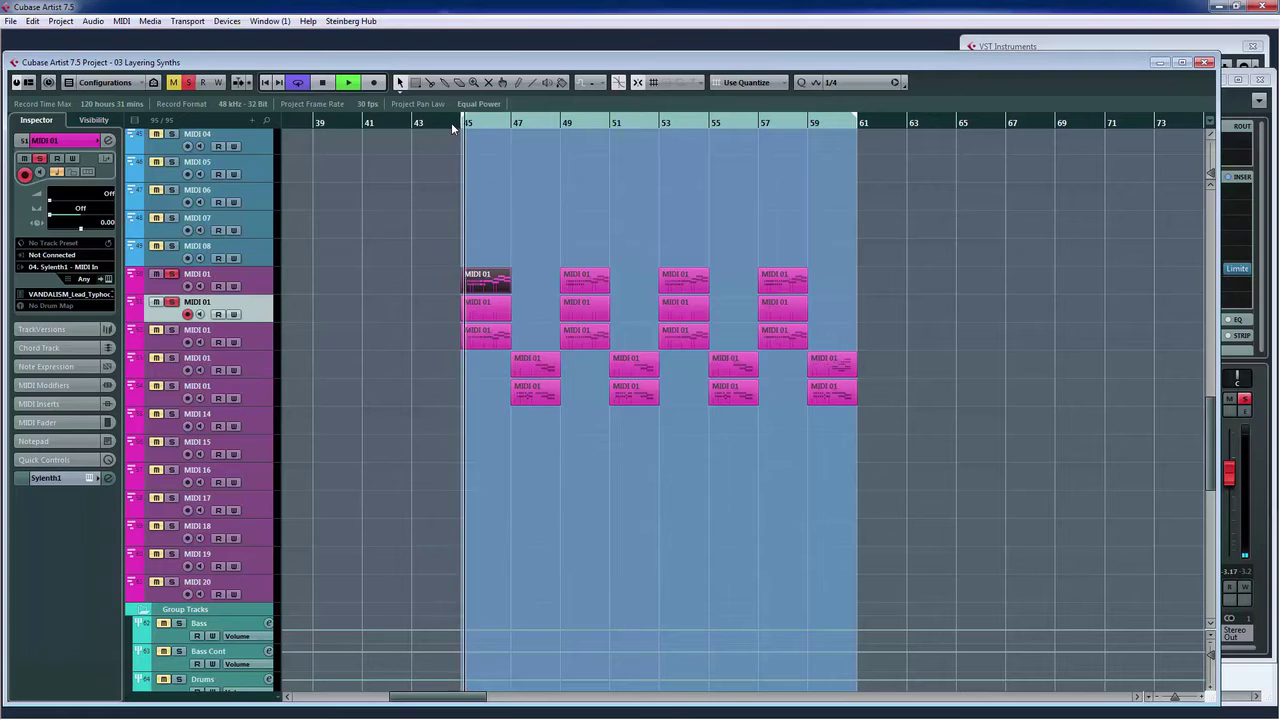
{"action": "key", "text": "space"}
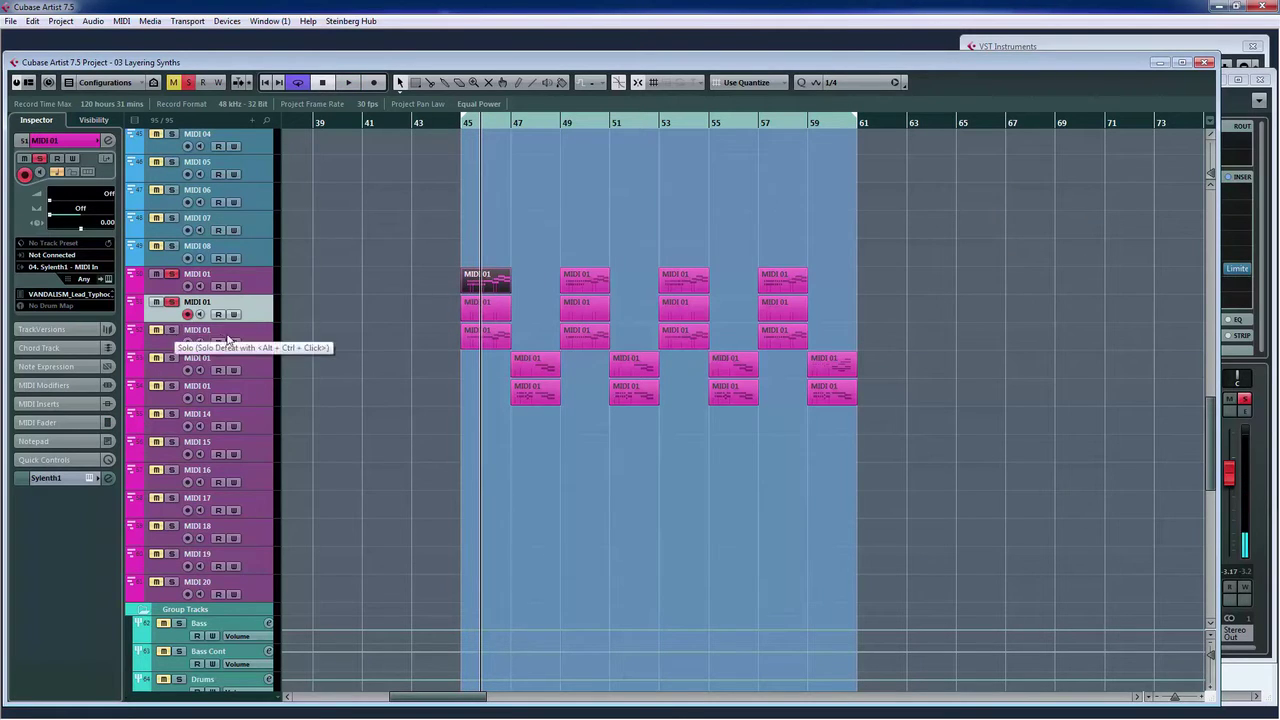
- Solo only the third magenta track, examine its bar 45 part's notes in the Key Editor and play it from bar 45
{"action": "left_click", "coordinate": [172, 329]}
{"action": "left_click", "coordinate": [171, 301]}
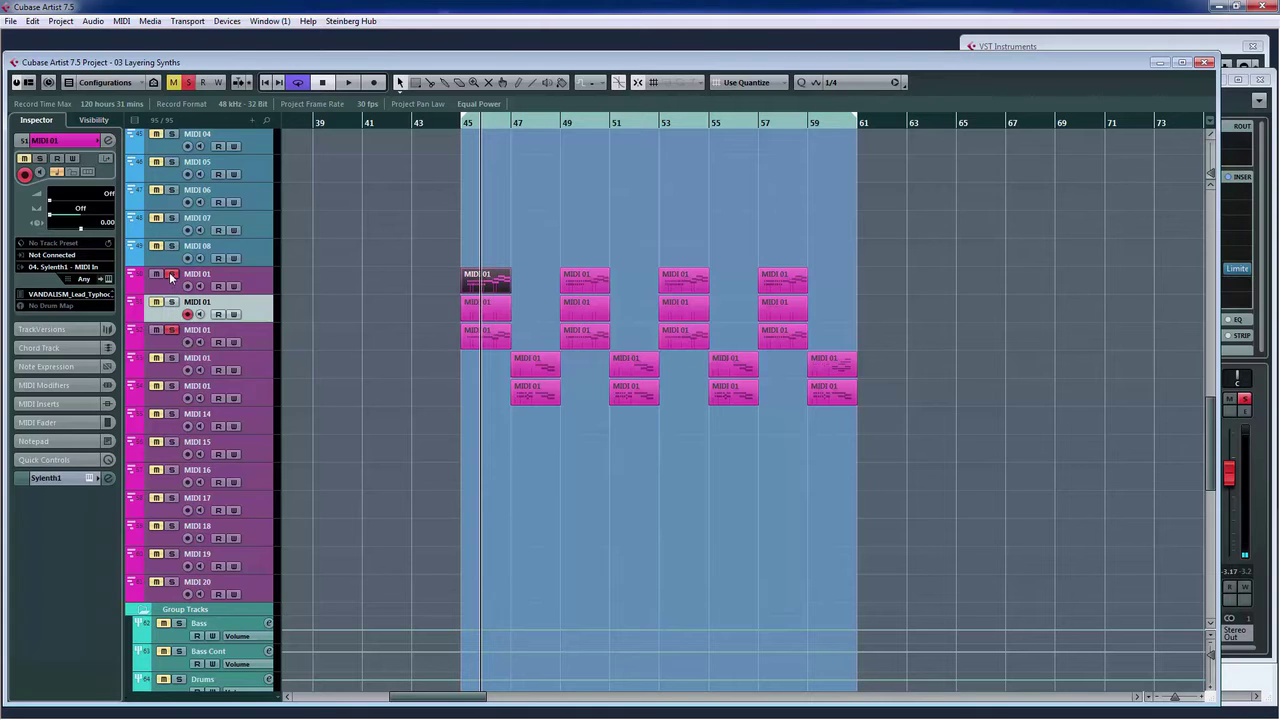
{"action": "double_click", "coordinate": [475, 340]}
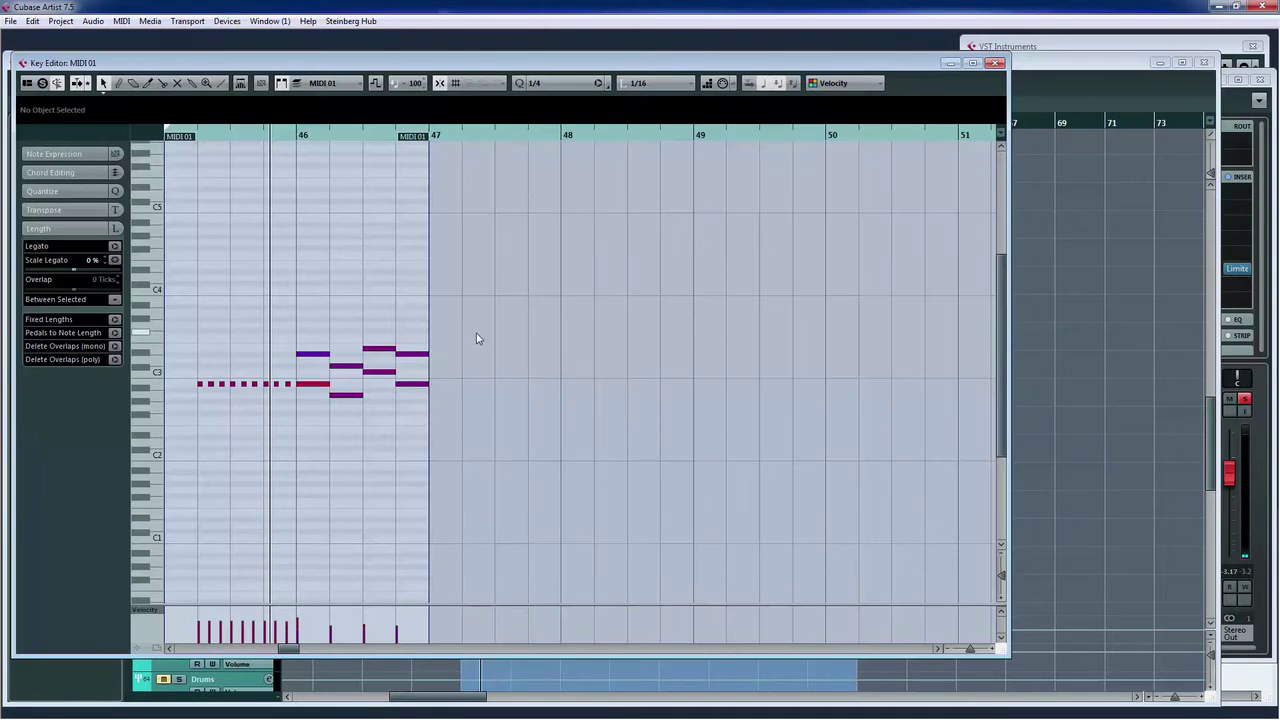
{"action": "left_click", "coordinate": [995, 64]}
{"action": "double_click", "coordinate": [453, 120]}
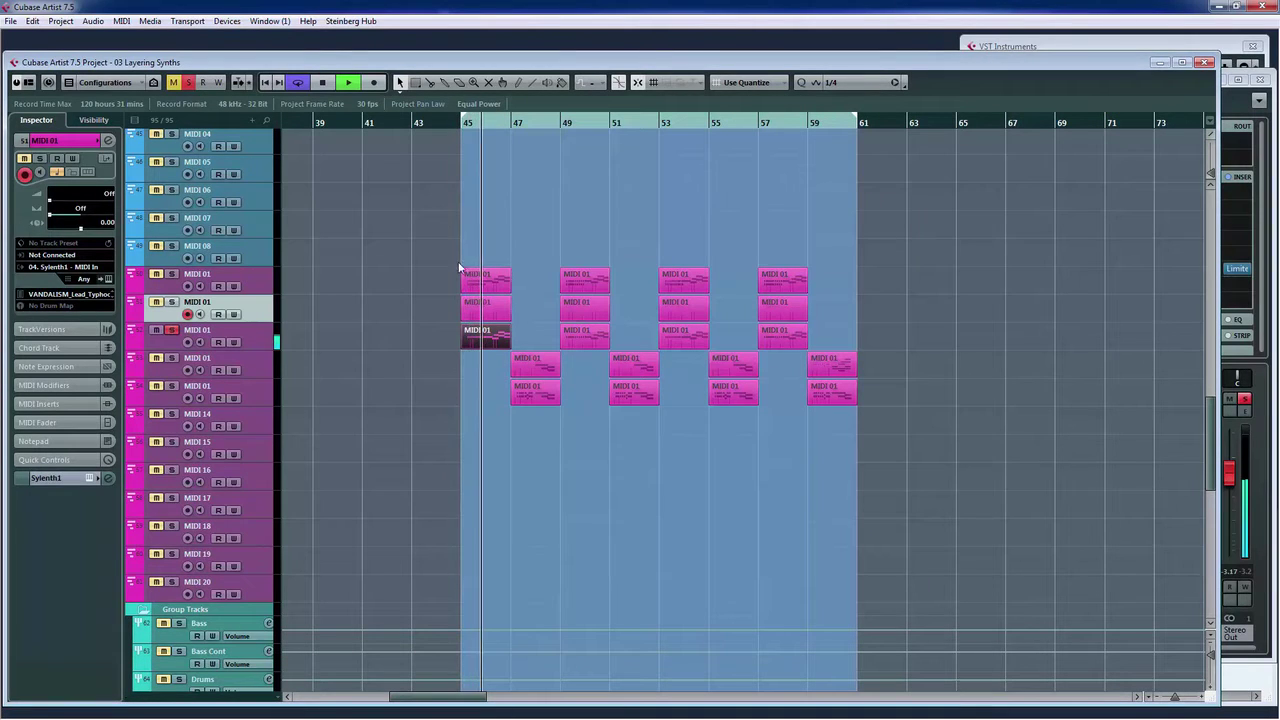
- Add the first and second magenta tracks to the soloed third track and play all three layers from bar 45
{"action": "key", "text": "space"}
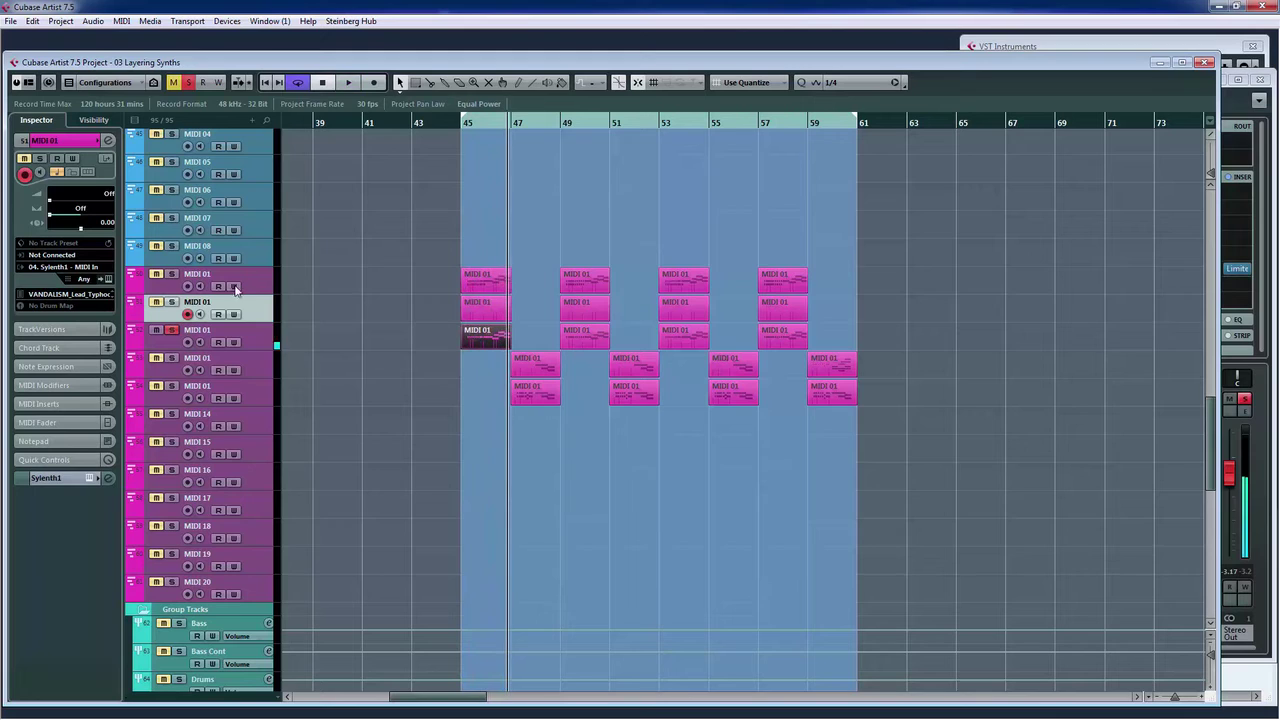
{"action": "left_click", "coordinate": [172, 273]}
{"action": "left_click", "coordinate": [172, 301]}
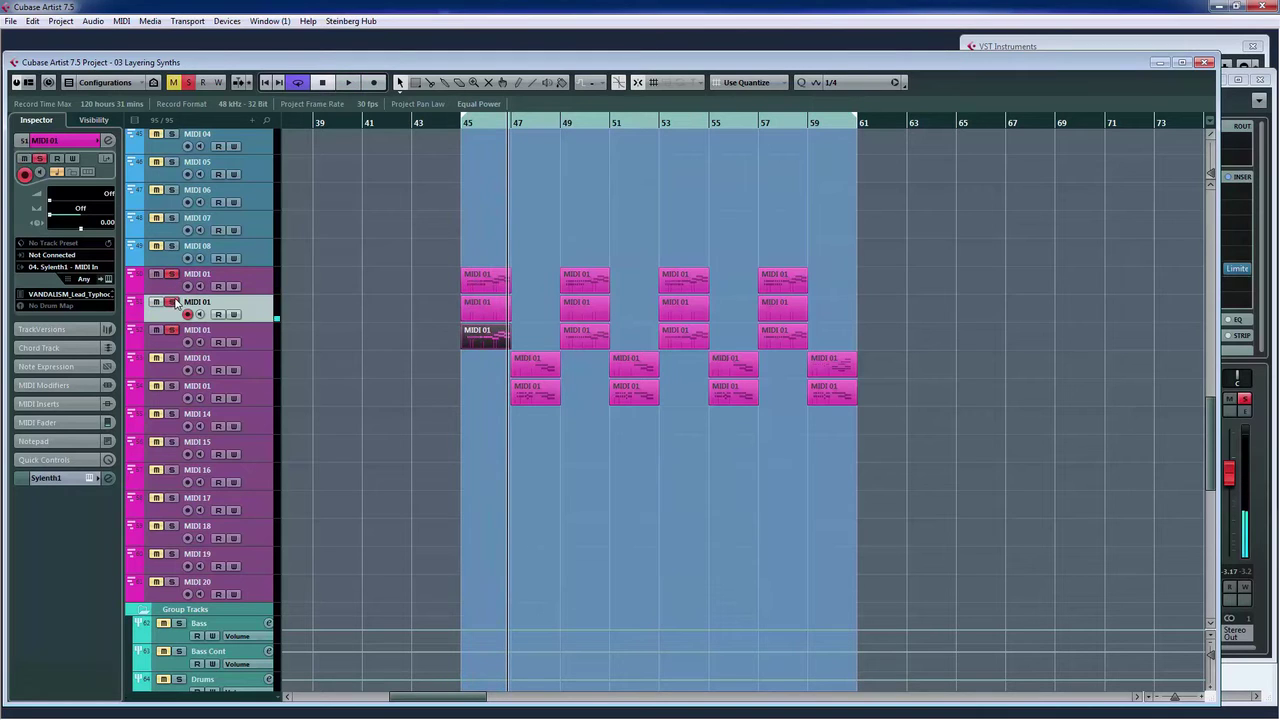
{"action": "double_click", "coordinate": [455, 124]}
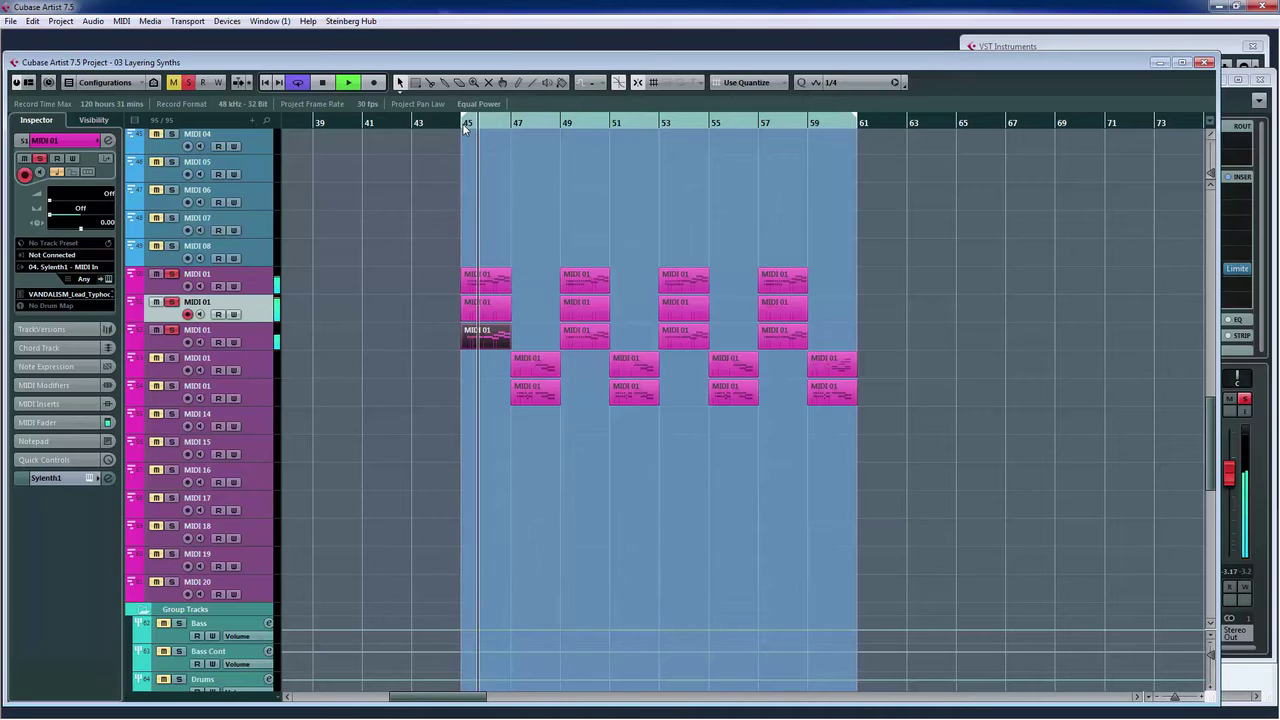
{"action": "key", "text": "space"}
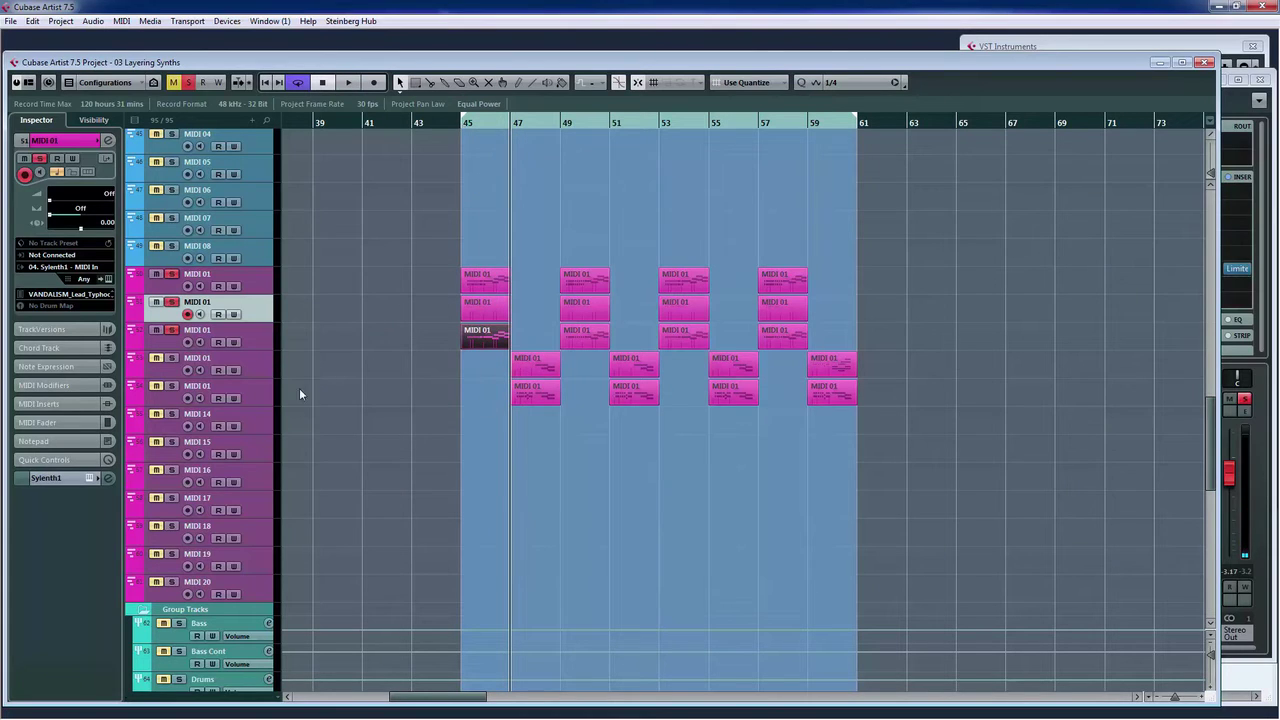
- Add the fourth magenta track to the solo and play its second riff part at bar 47
{"action": "left_click", "coordinate": [173, 358]}
{"action": "key", "text": "space"}
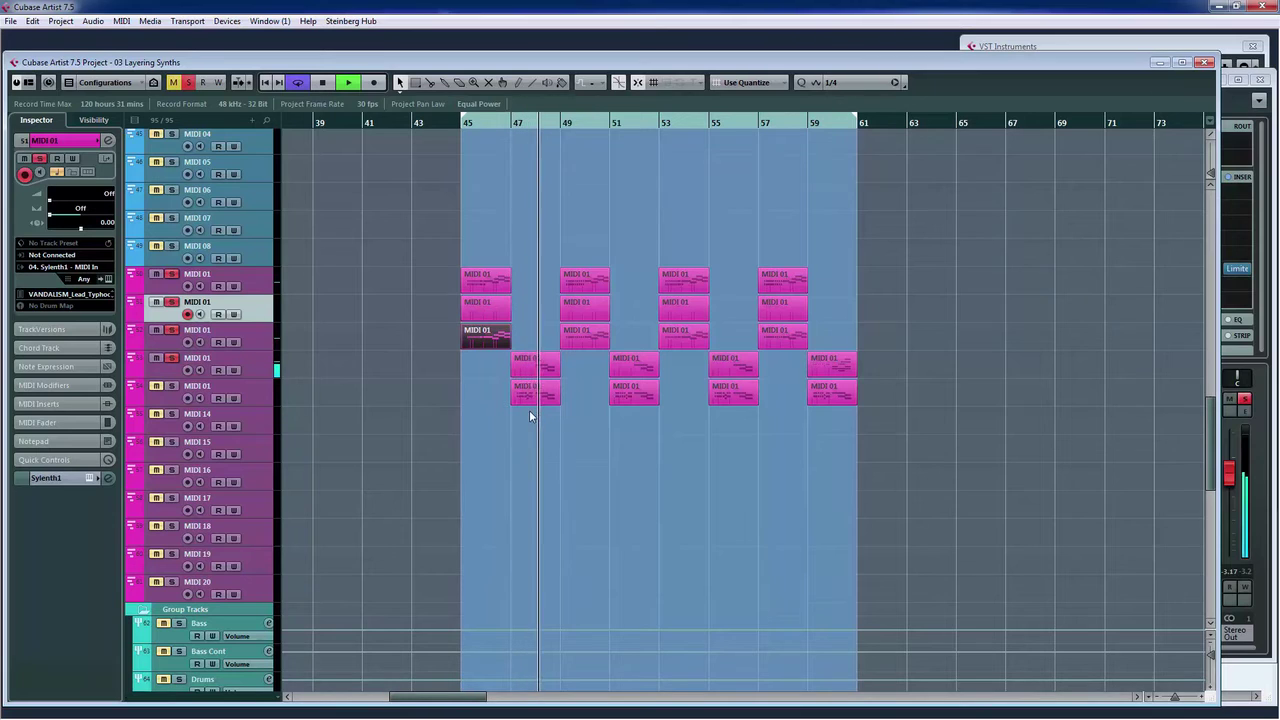
{"action": "key", "text": "space"}
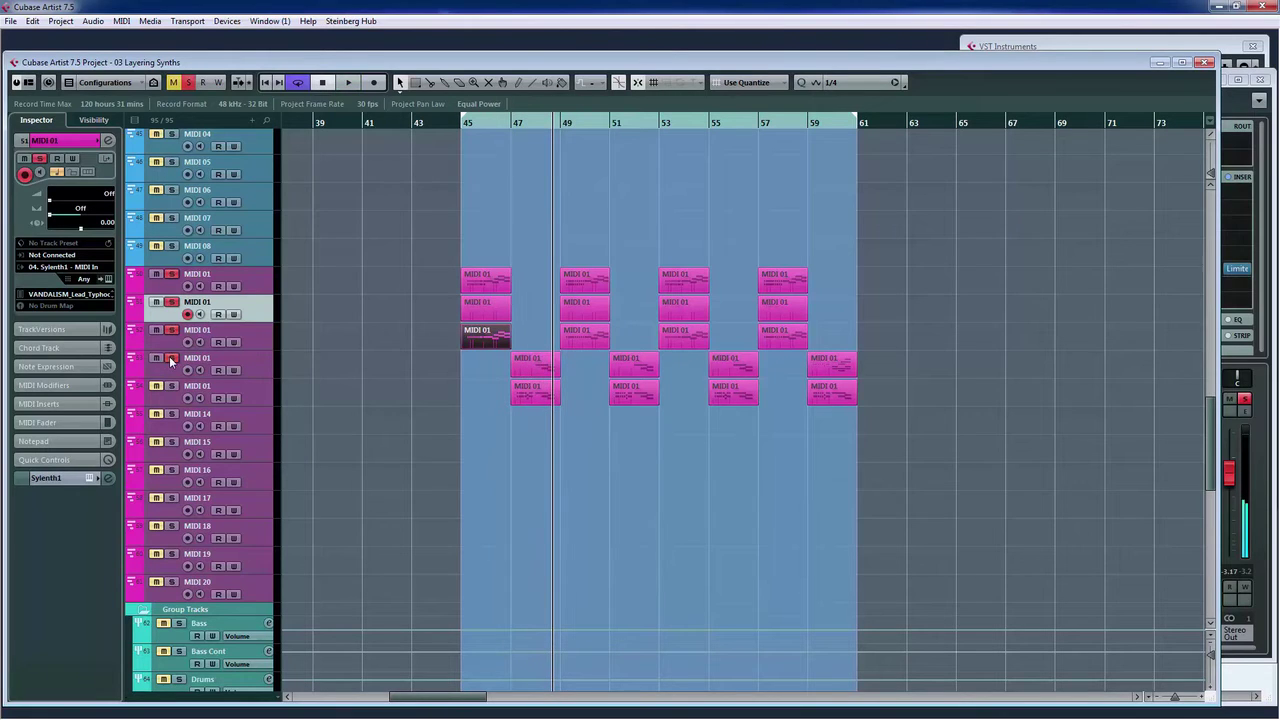
- Swap the solo from the fourth to the fifth magenta track and replay from just before bar 47
{"action": "left_click", "coordinate": [171, 385]}
{"action": "left_click", "coordinate": [172, 358]}
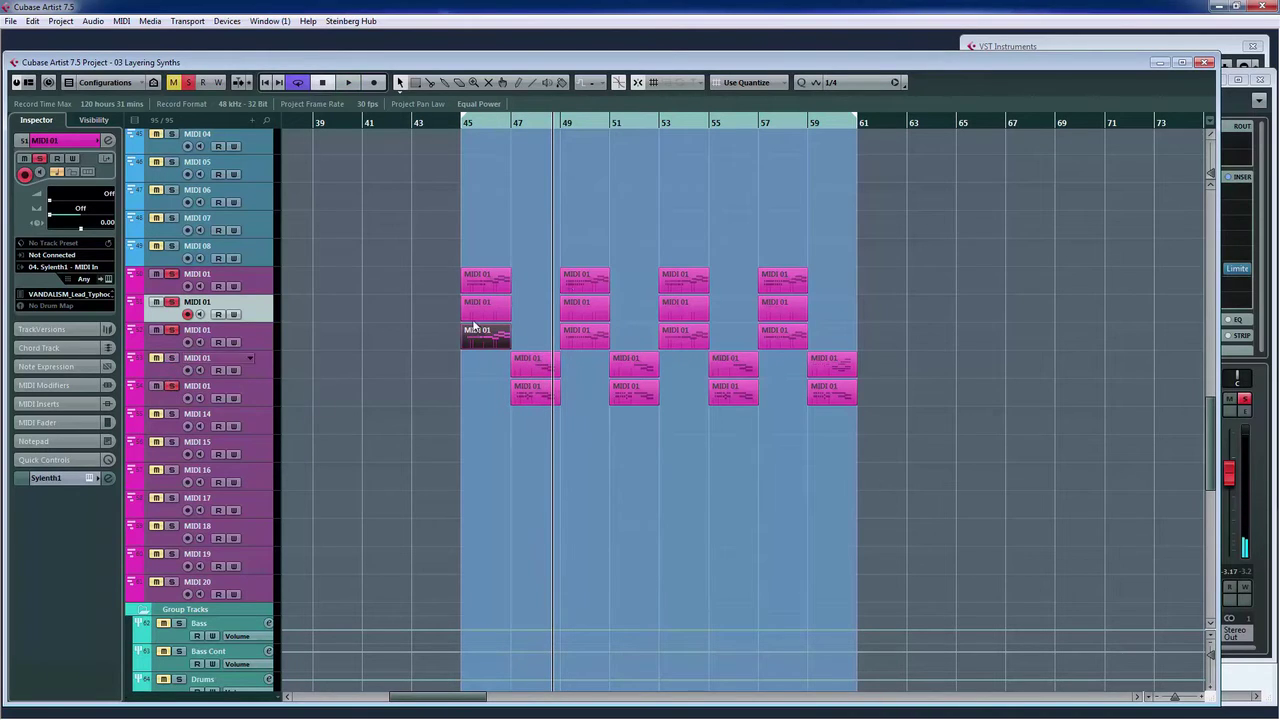
{"action": "left_click", "coordinate": [505, 122]}
{"action": "key", "text": "space"}
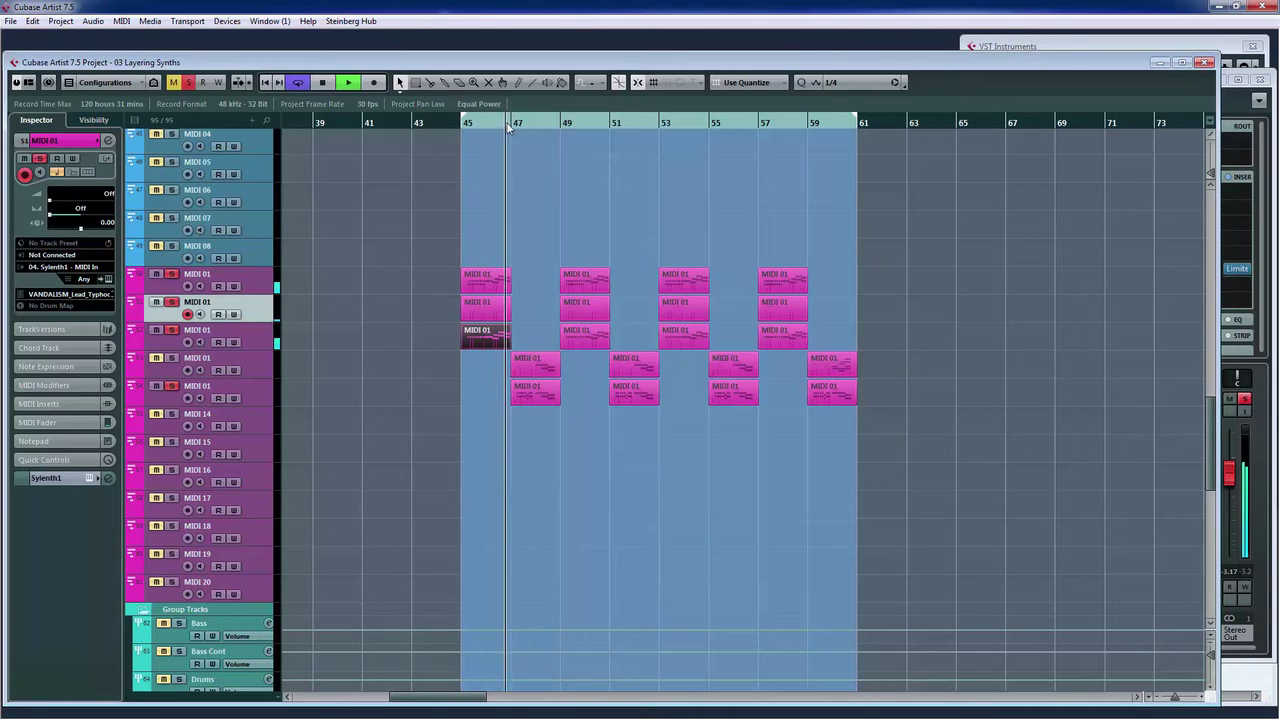
{"action": "key", "text": "space"}
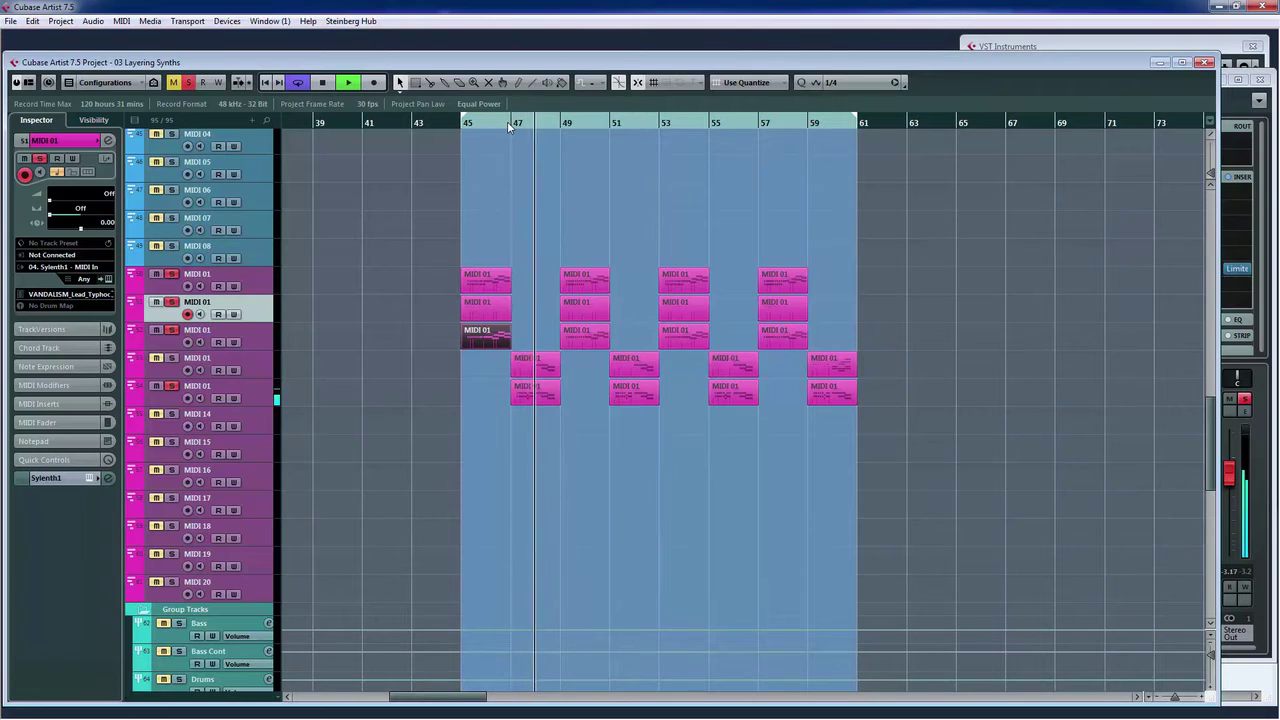
{"action": "key", "text": "space"}
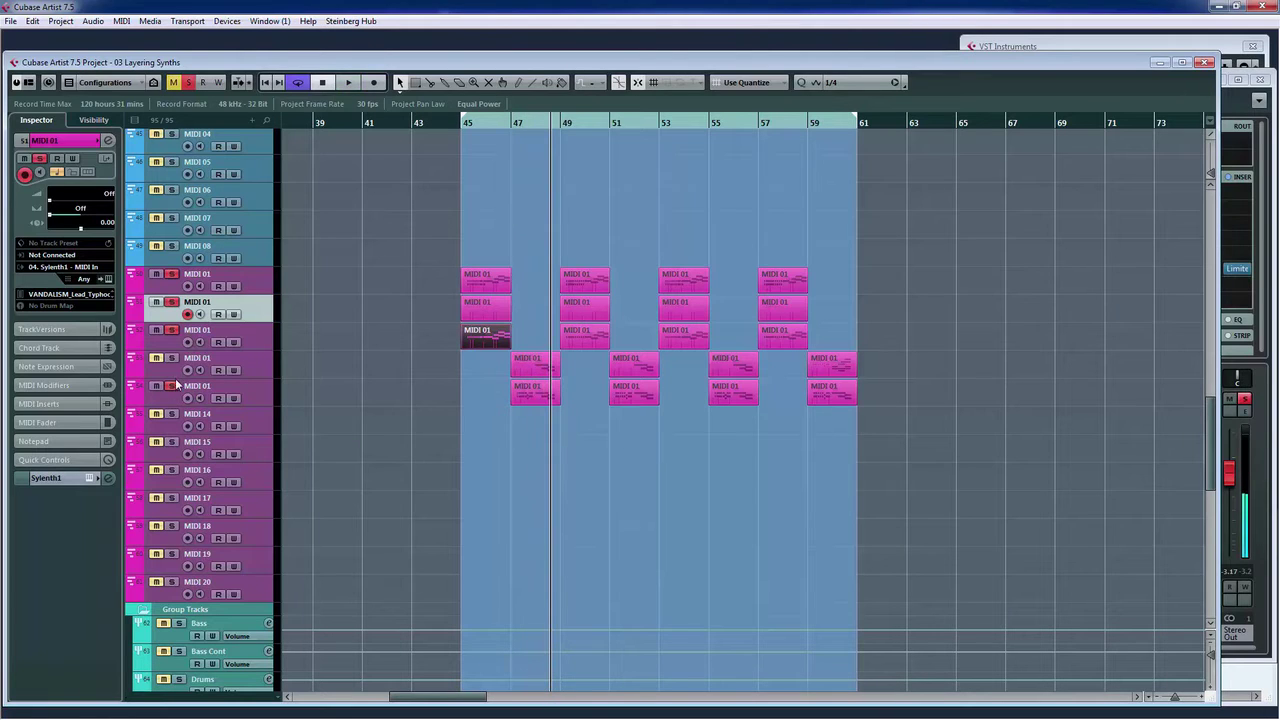
- Bring the fourth magenta track back into solo and play it layered with the fifth from just before bar 47
{"action": "left_click", "coordinate": [173, 358]}
{"action": "left_click", "coordinate": [507, 130]}
{"action": "key", "text": "space"}
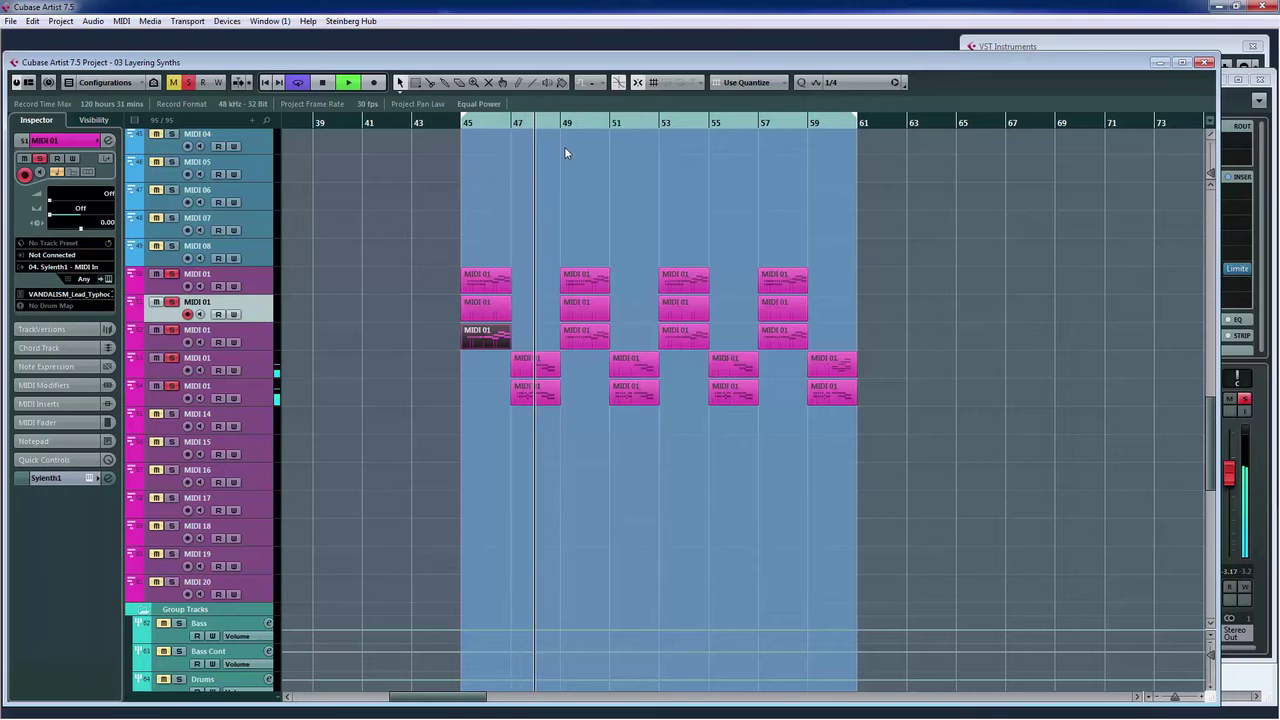
{"action": "key", "text": "space"}
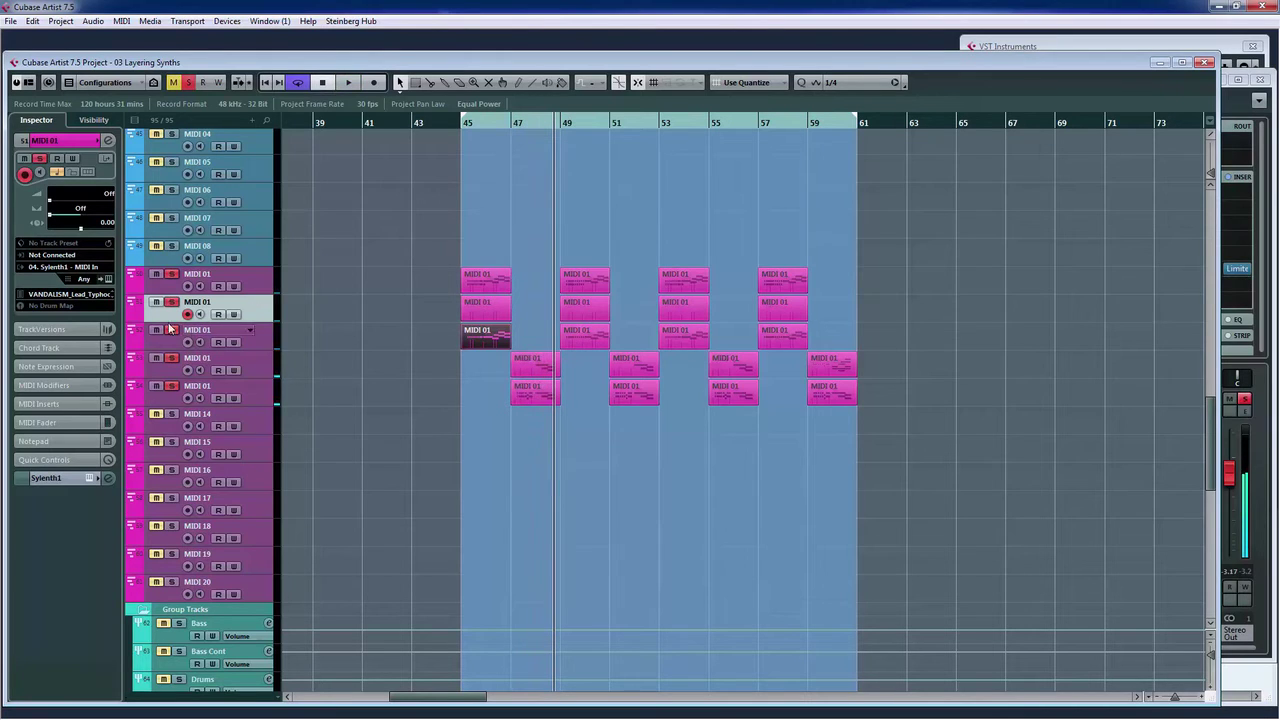
- Take the first four magenta tracks out of solo
{"action": "left_click", "coordinate": [171, 274]}
{"action": "left_click", "coordinate": [172, 302]}
{"action": "left_click", "coordinate": [172, 330]}
{"action": "left_click", "coordinate": [172, 358]}
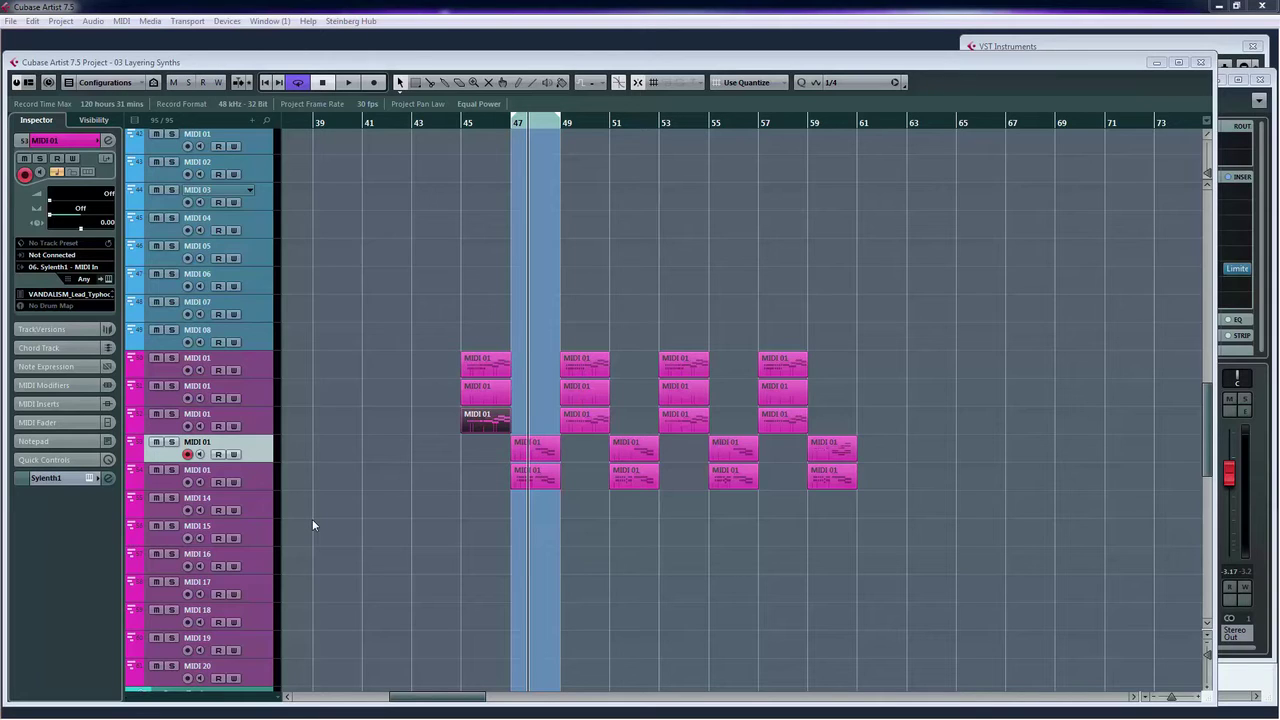
- In the MixConsole, set band 1 of the first Sylenth1 channel's StudioEQ to -22.2 dB at 35 Hz
{"action": "left_click", "coordinate": [1264, 356]}
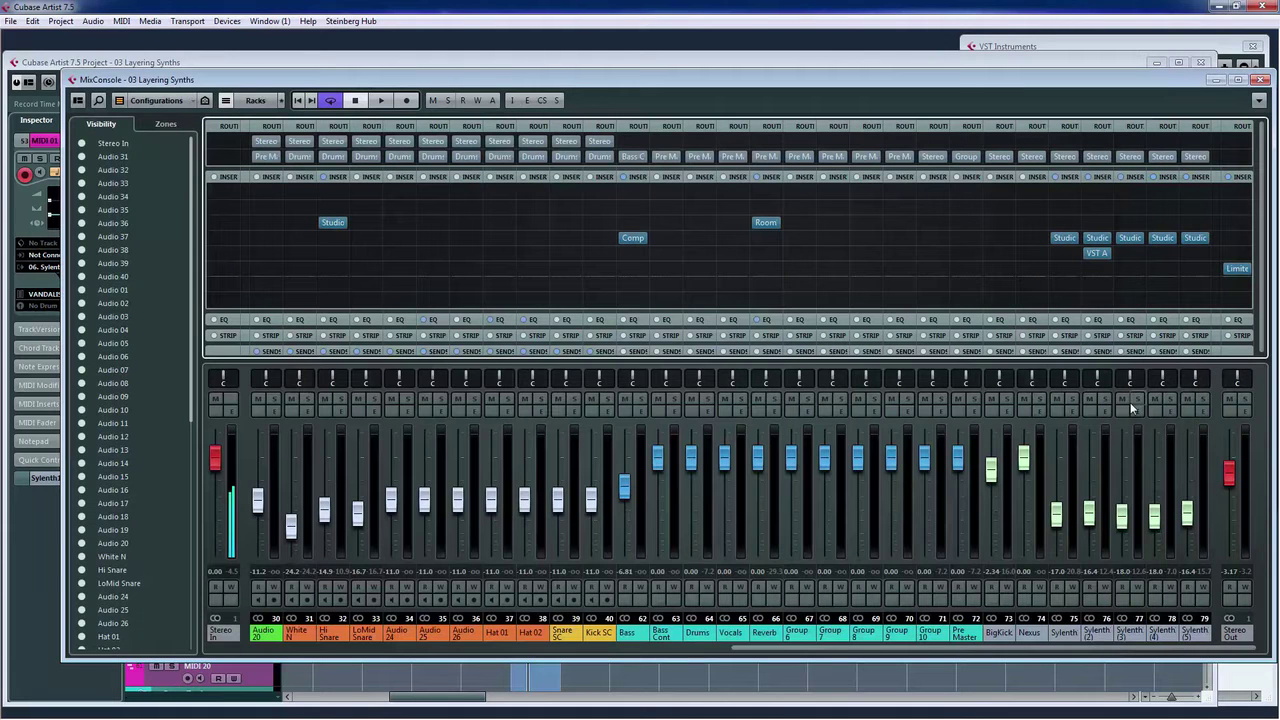
{"action": "left_click", "coordinate": [1065, 238]}
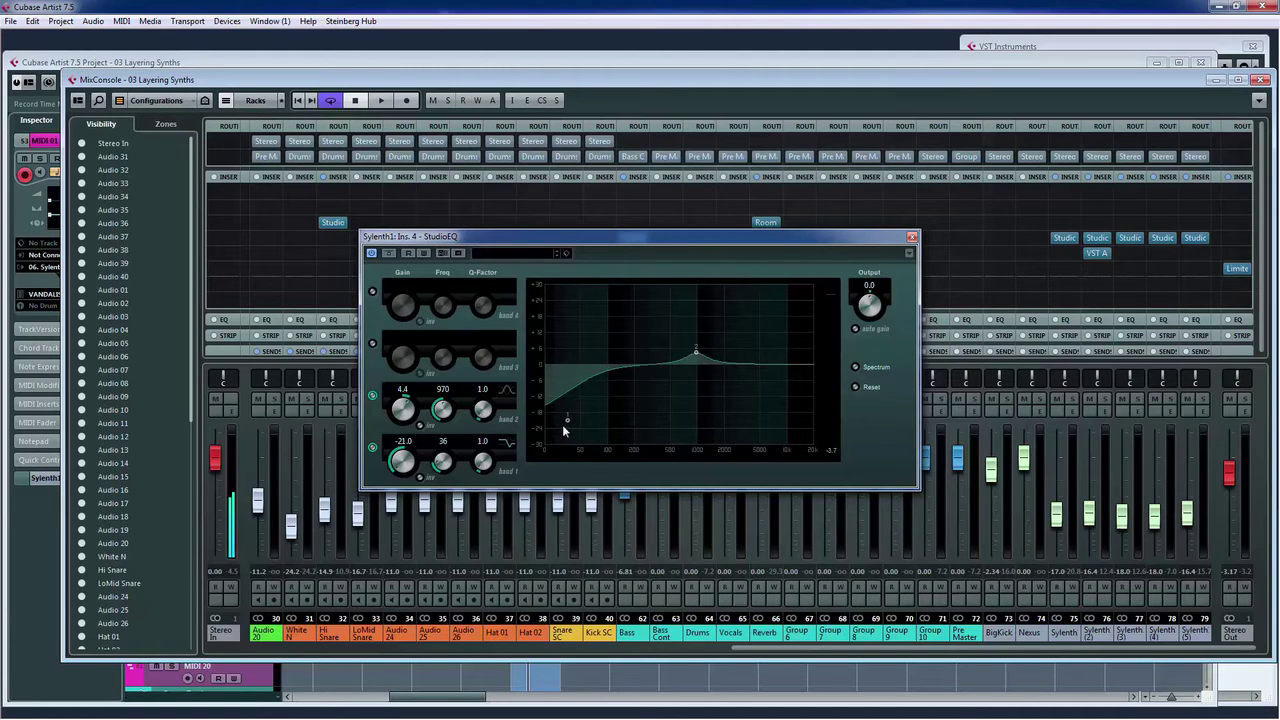
{"action": "left_click_drag", "start_coordinate": [566, 422], "coordinate": [567, 428]}
{"action": "left_click", "coordinate": [911, 236]}
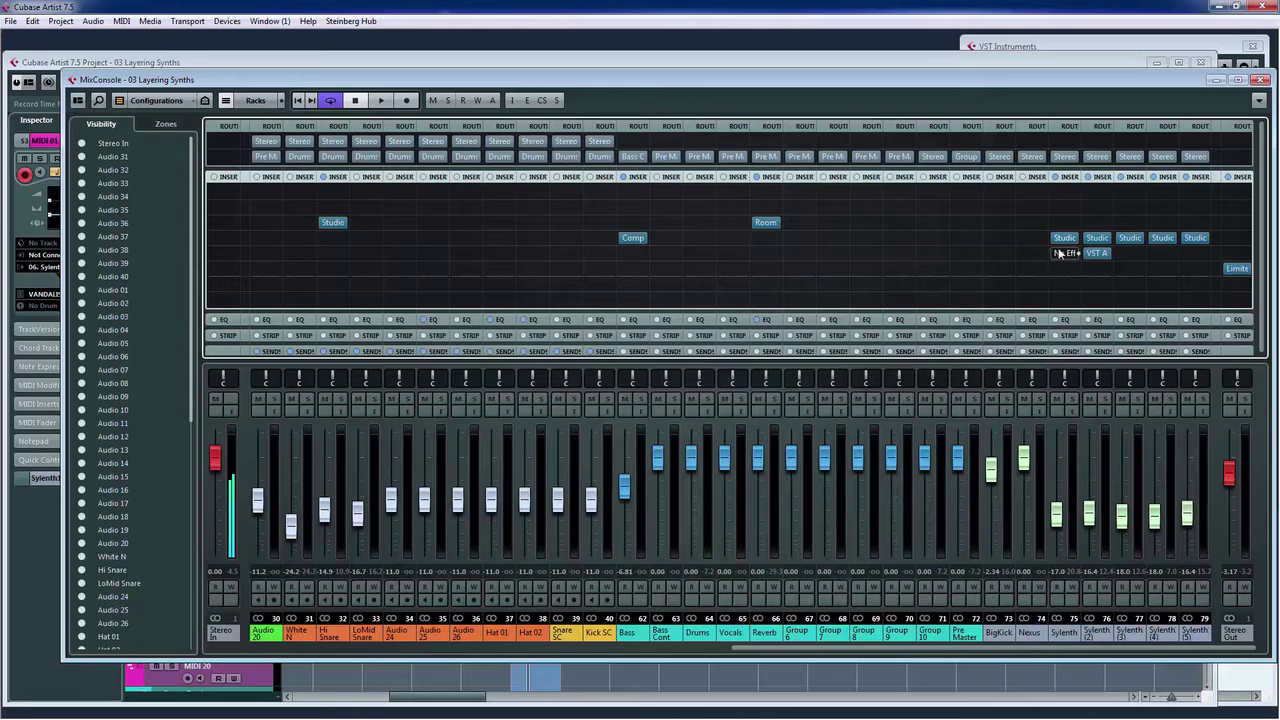
- Browse the EQ plug-ins available for the empty insert slot below the first Sylenth1 channel's StudioEQ
{"action": "left_click", "coordinate": [1064, 254]}
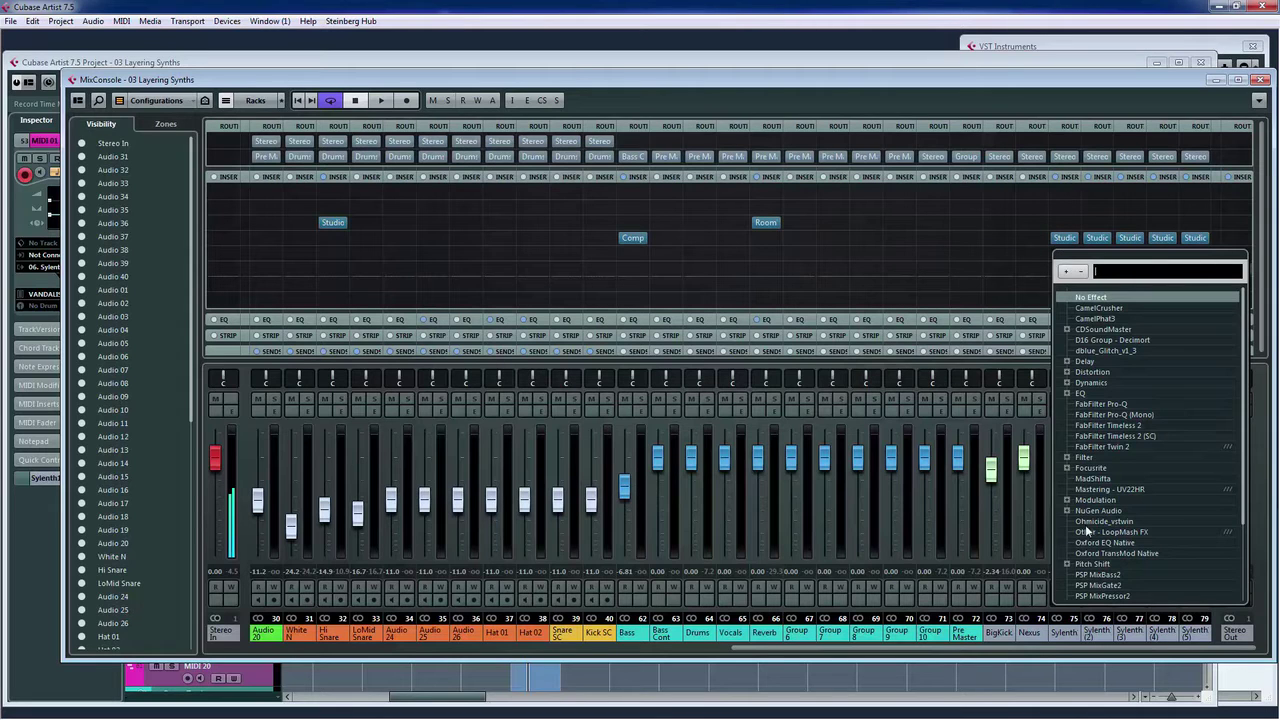
{"action": "left_click", "coordinate": [1066, 393]}
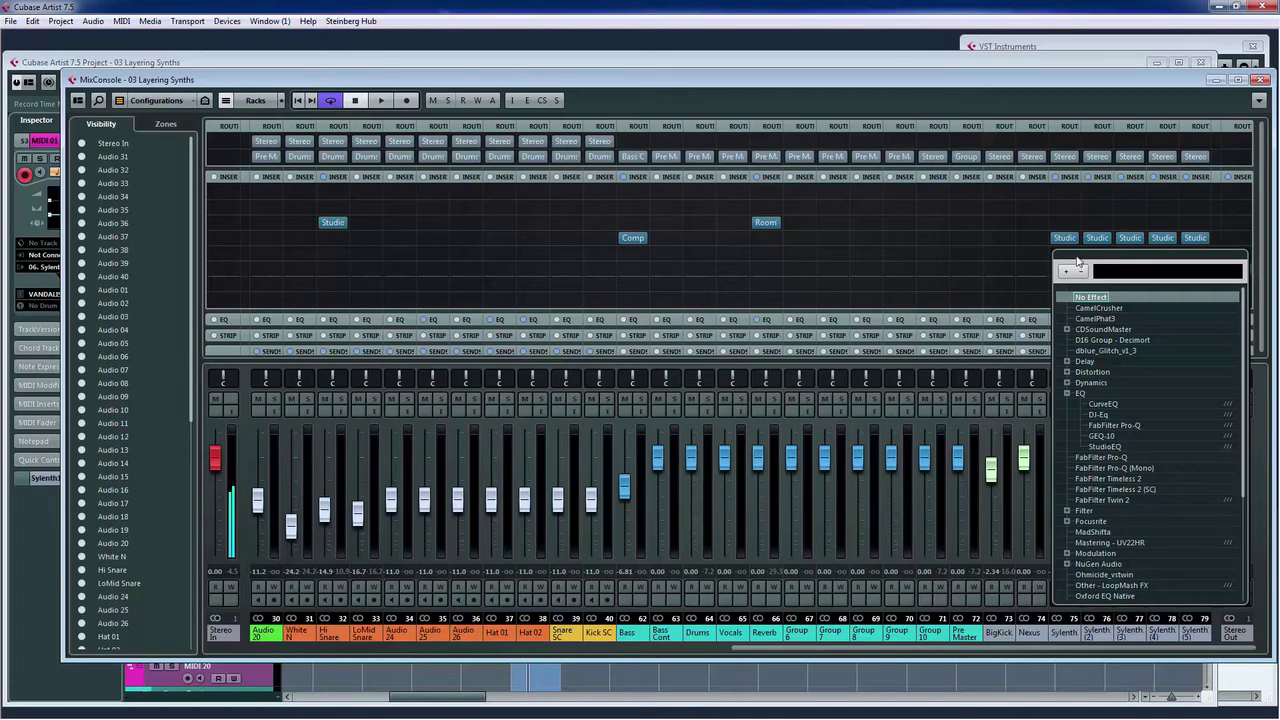
{"action": "left_click", "coordinate": [995, 655]}
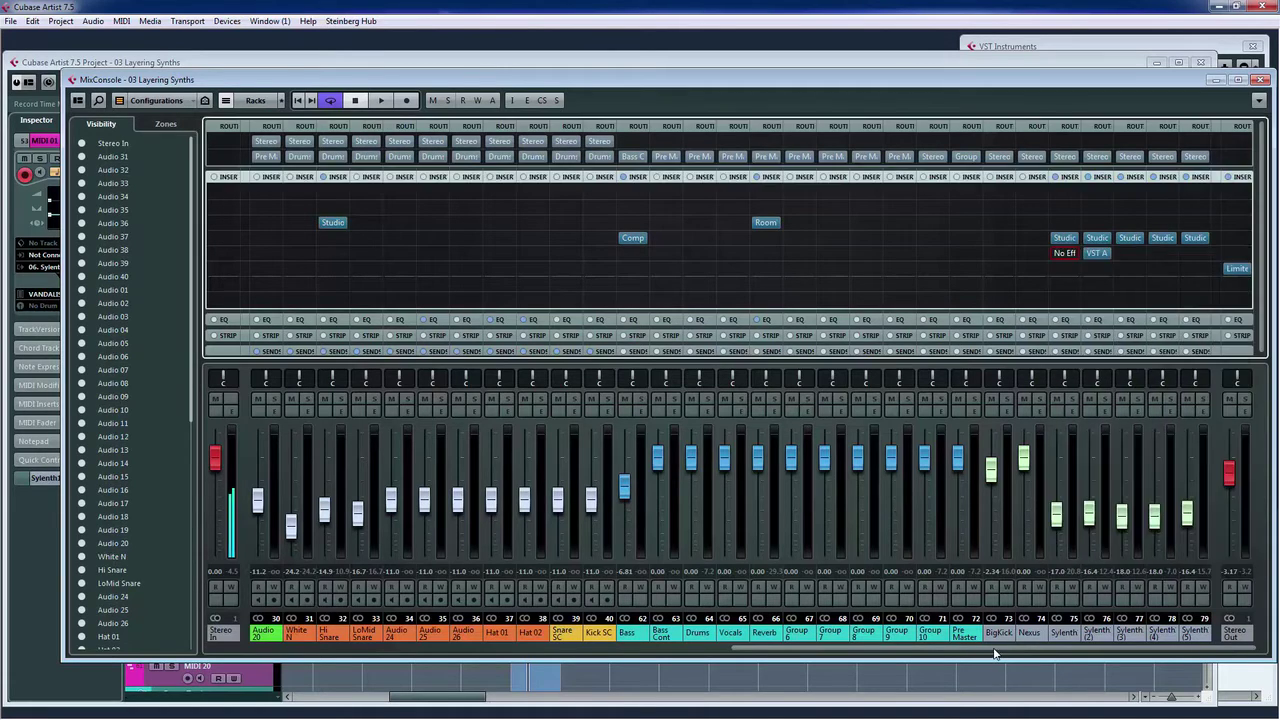
- Change band 1 of the first Sylenth1 channel's StudioEQ to a Cut filter at 118 Hz with -24.0 dB gain
{"action": "left_click", "coordinate": [1066, 238]}
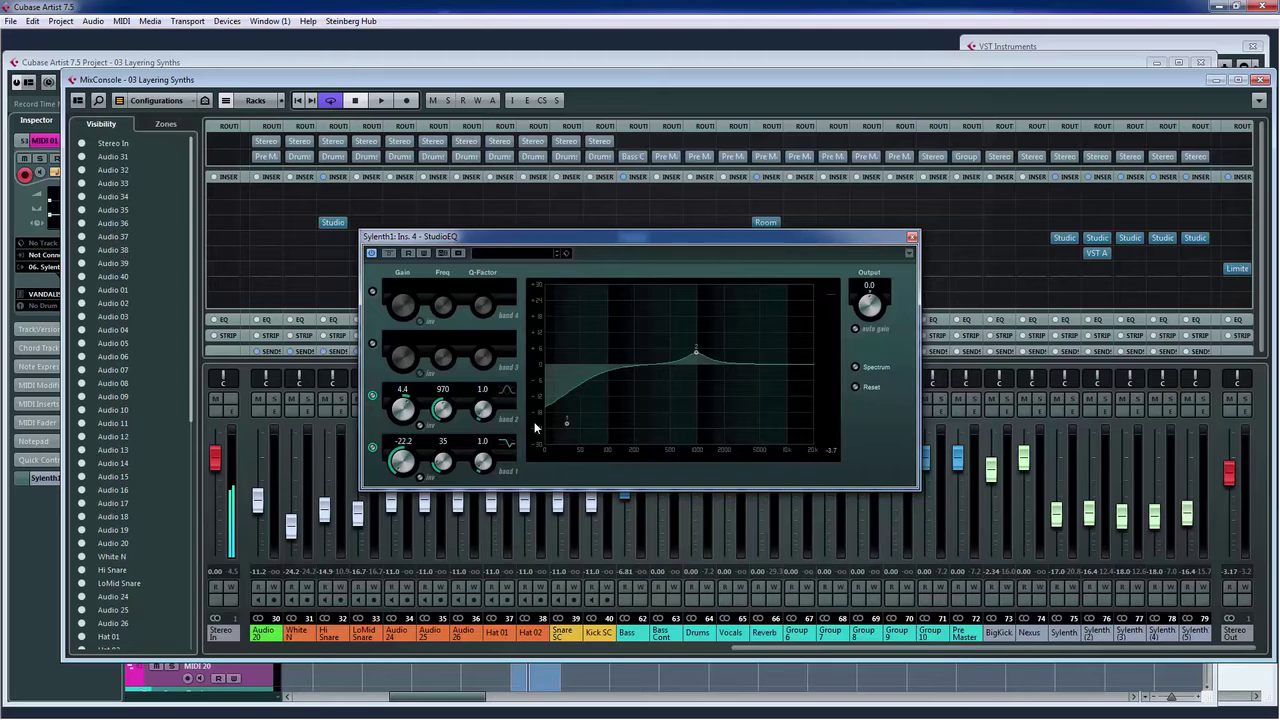
{"action": "mouse_move", "coordinate": [575, 425]}
{"action": "left_mouse_down"}
{"action": "mouse_move", "coordinate": [594, 424]}
{"action": "mouse_move", "coordinate": [560, 427]}
{"action": "mouse_move", "coordinate": [611, 427]}
{"action": "mouse_move", "coordinate": [566, 428]}
{"action": "left_mouse_up"}
{"action": "left_click", "coordinate": [505, 447]}
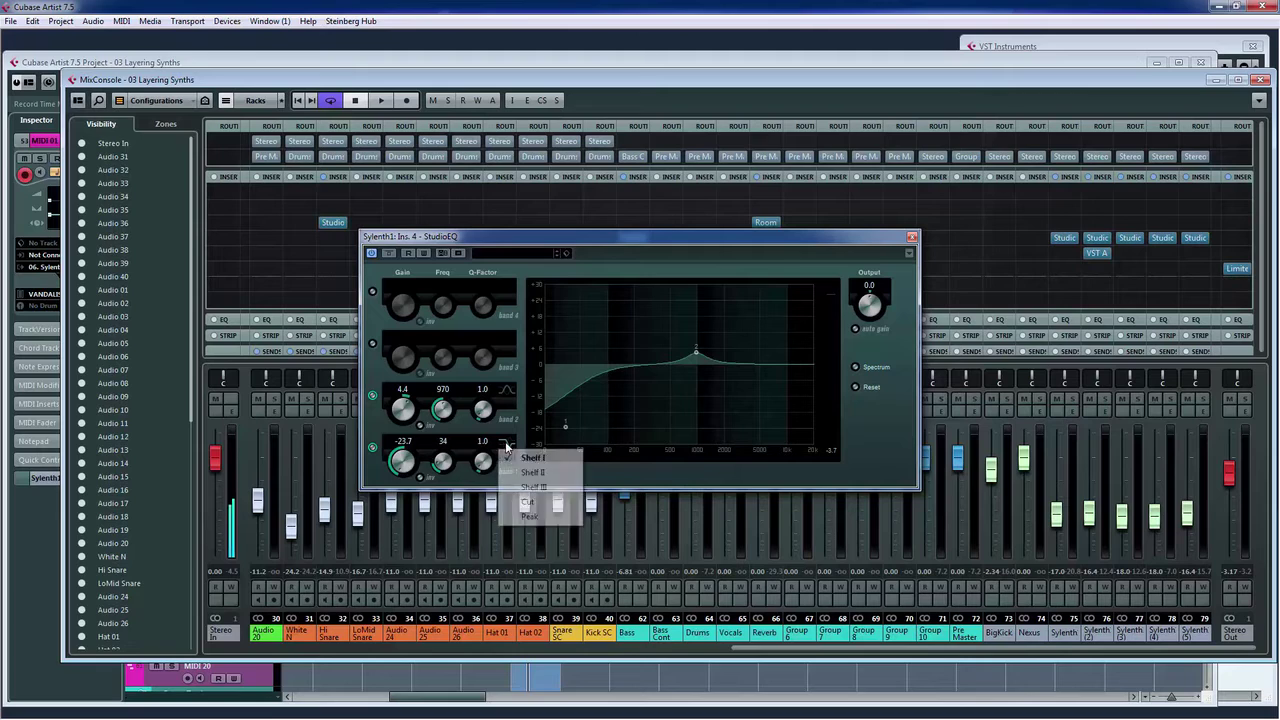
{"action": "left_click", "coordinate": [528, 502]}
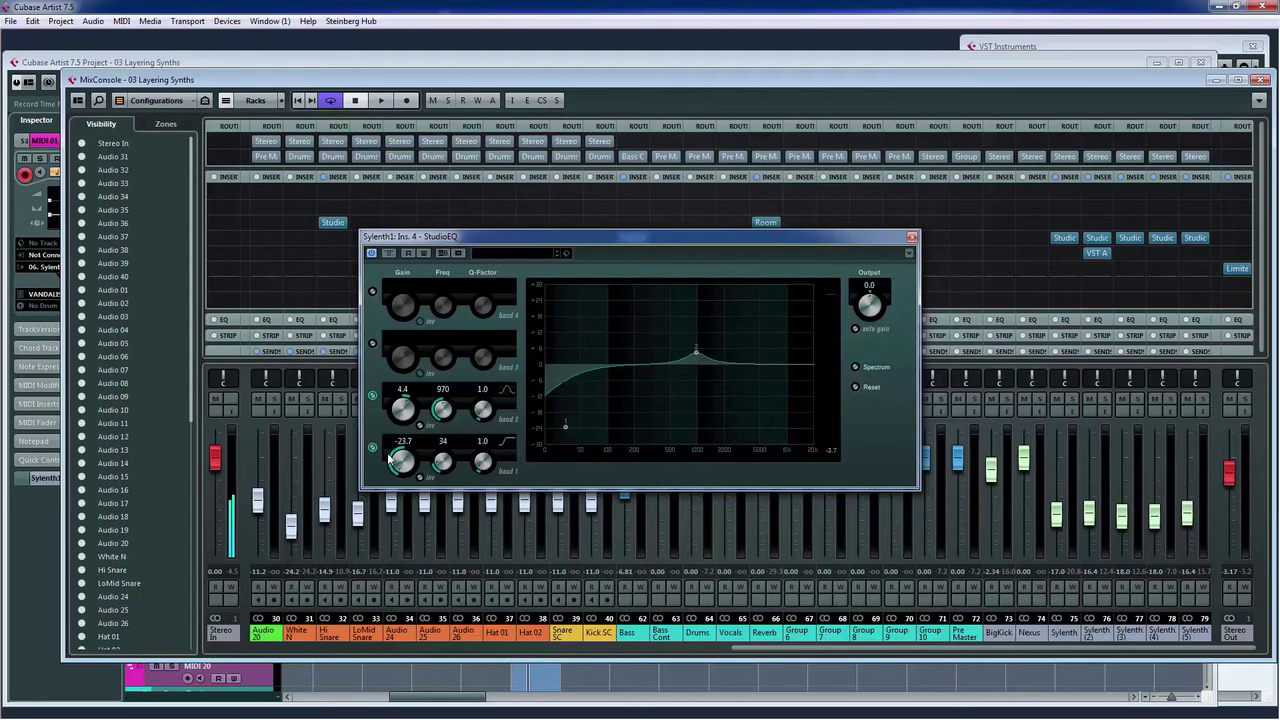
{"action": "left_click_drag", "start_coordinate": [566, 426], "coordinate": [614, 429]}
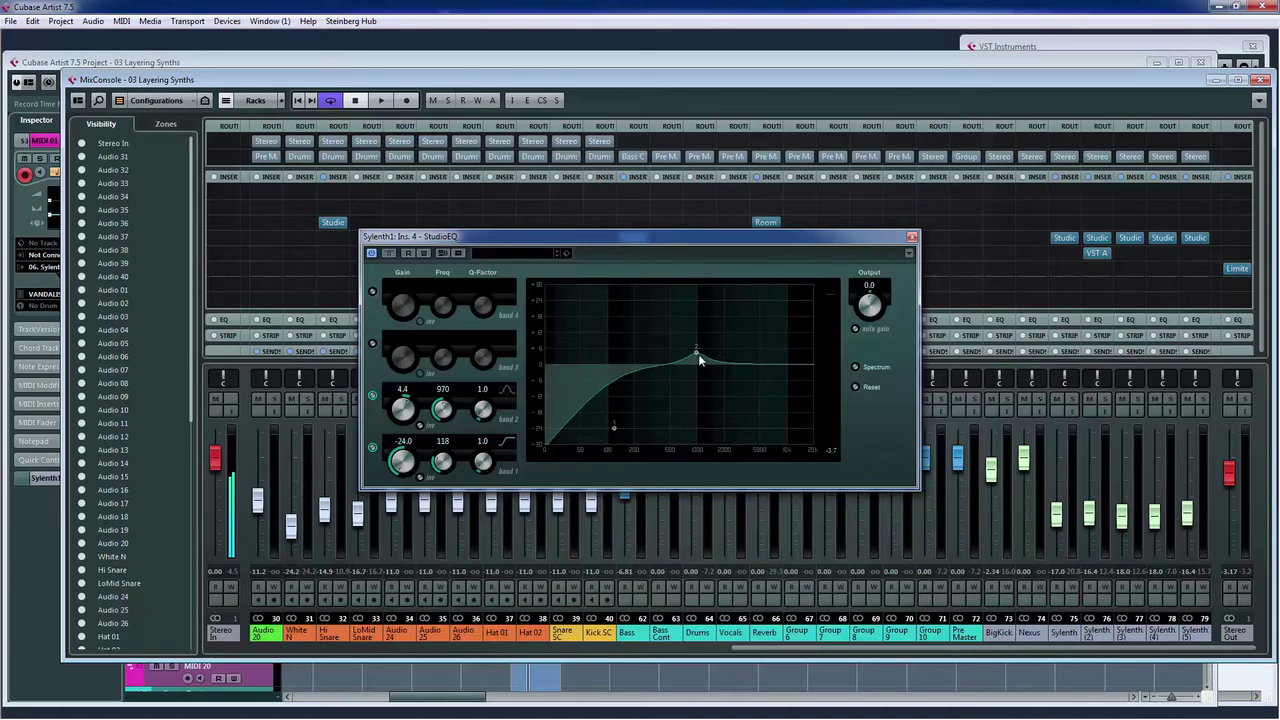
{"action": "left_click", "coordinate": [911, 239]}
- Change band 1 of the Sylenth1 (2) channel's StudioEQ to a Cut filter at 100 Hz with -14.9 dB gain
{"action": "left_click", "coordinate": [1103, 240]}
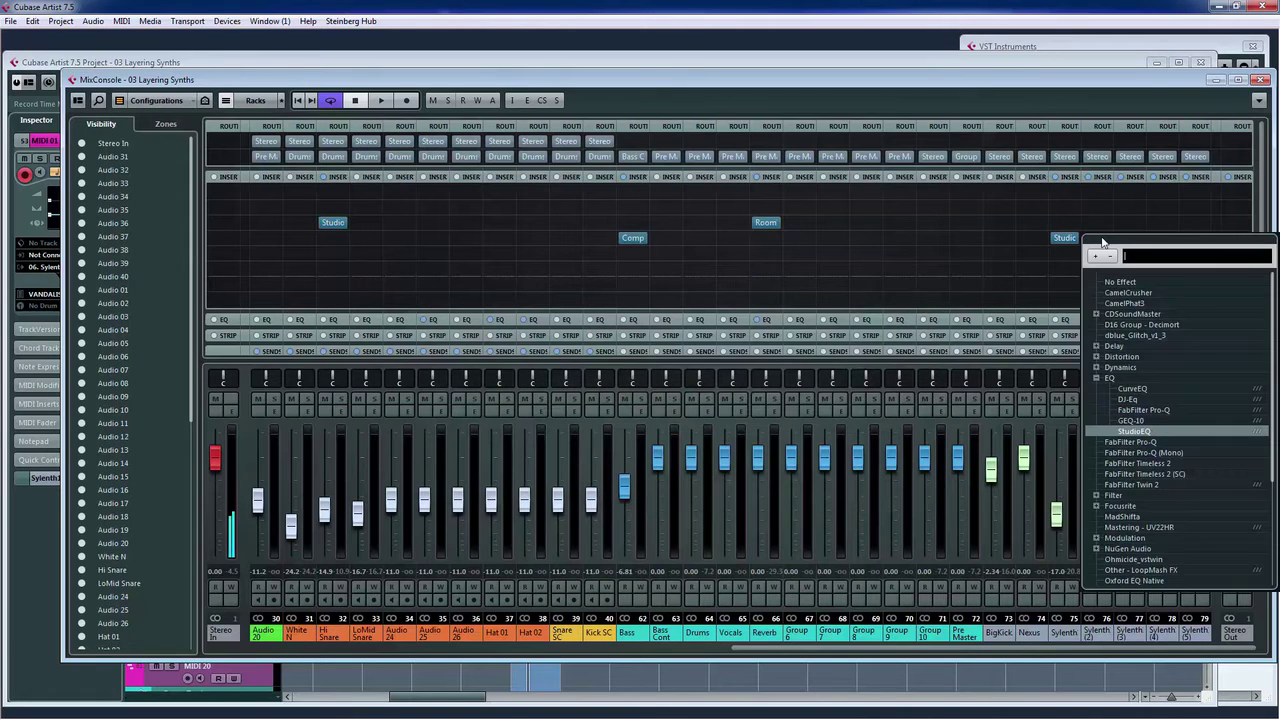
{"action": "left_click", "coordinate": [1056, 252]}
{"action": "left_click", "coordinate": [1096, 241]}
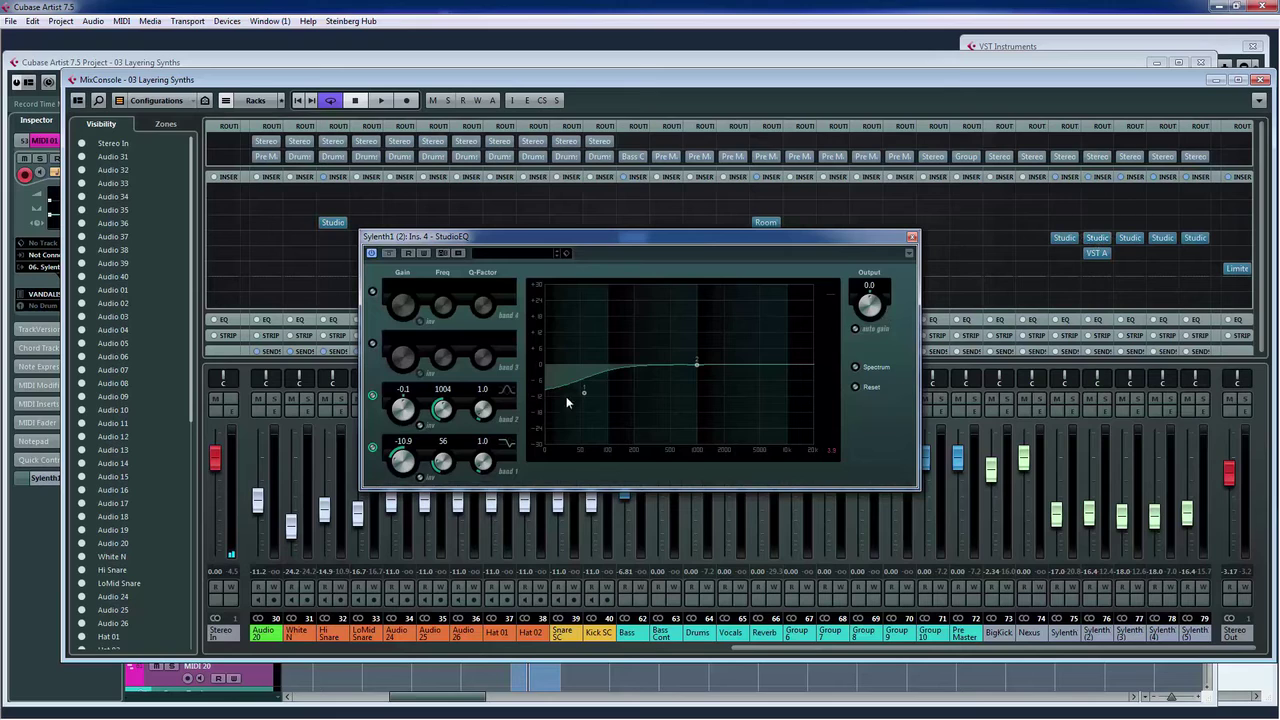
{"action": "left_click", "coordinate": [508, 446]}
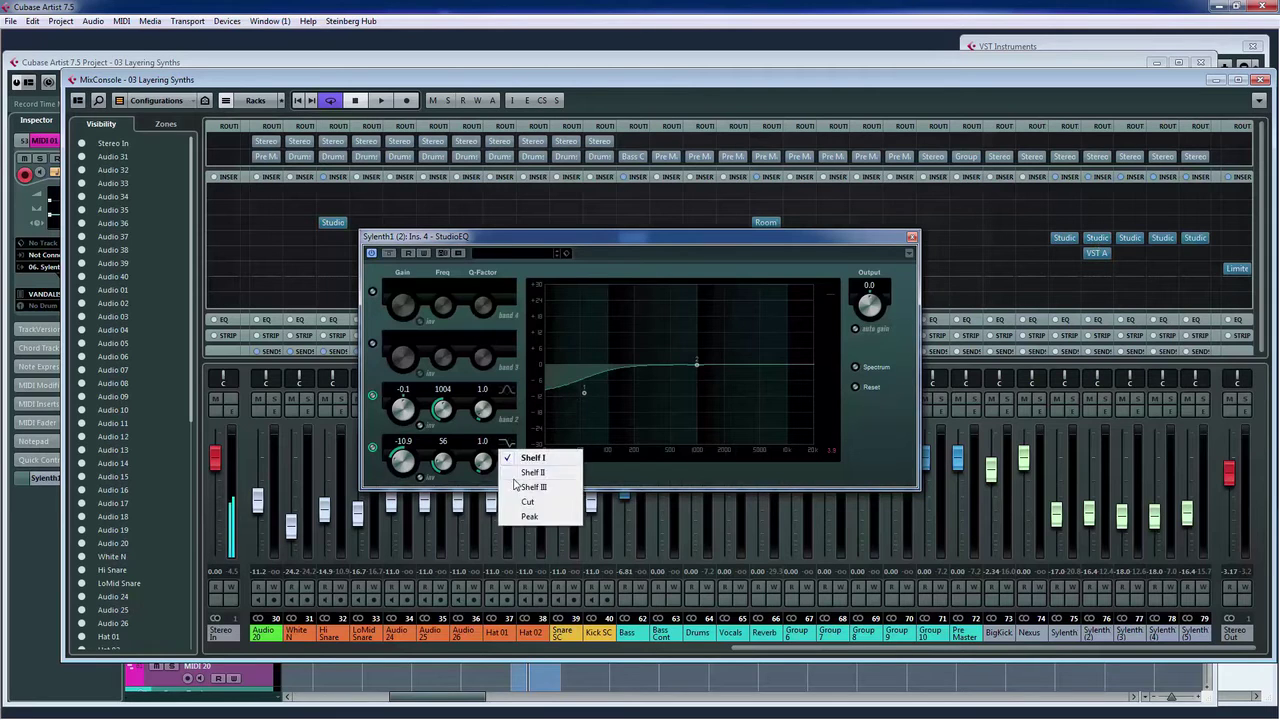
{"action": "left_click", "coordinate": [530, 504]}
{"action": "left_click_drag", "start_coordinate": [589, 399], "coordinate": [607, 403]}
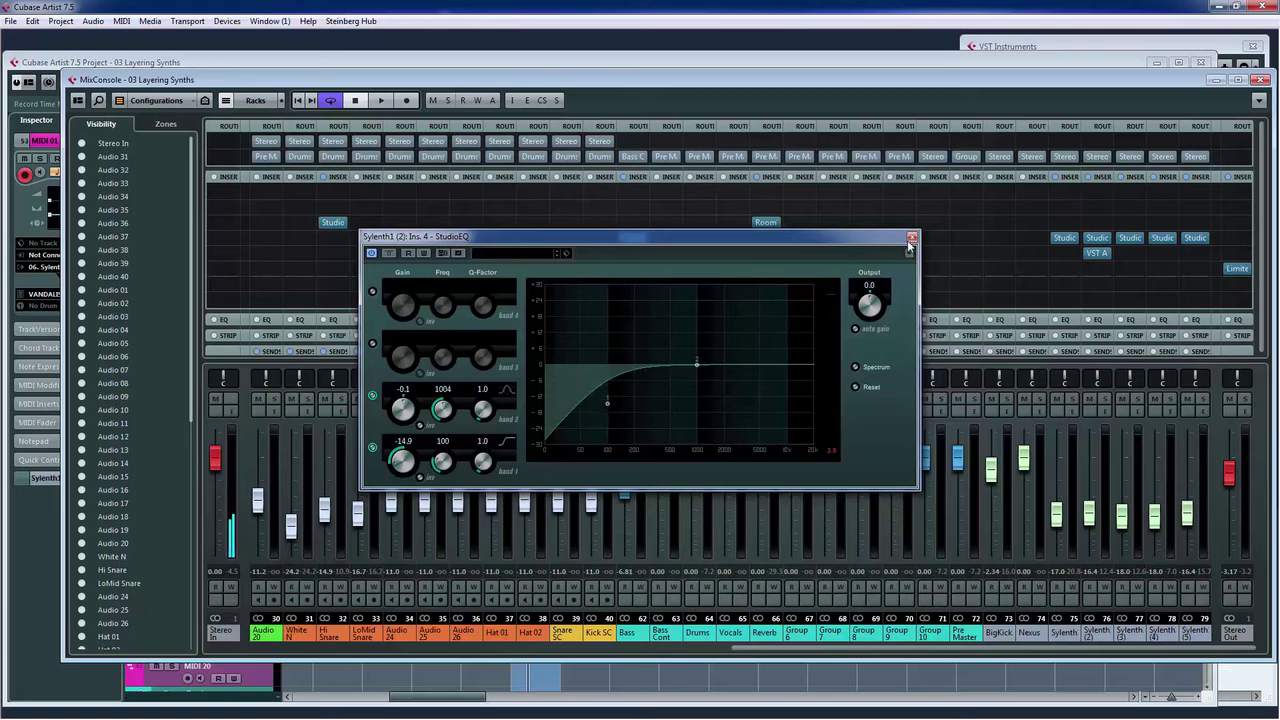
{"action": "left_click", "coordinate": [912, 237]}
- Examine the StudioEQ curves on the remaining Sylenth1 channels, from Sylenth1 (3) to Sylenth1 (5)
{"action": "left_click", "coordinate": [1131, 239]}
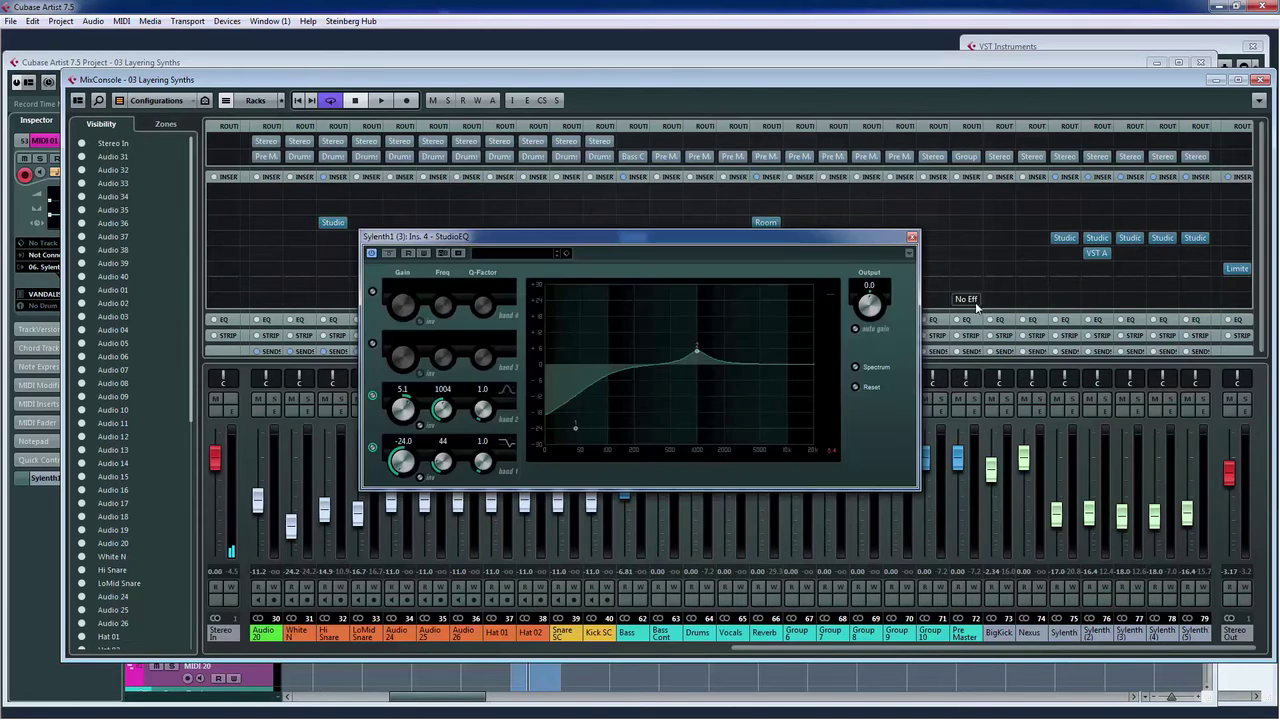
{"action": "left_click", "coordinate": [1164, 239]}
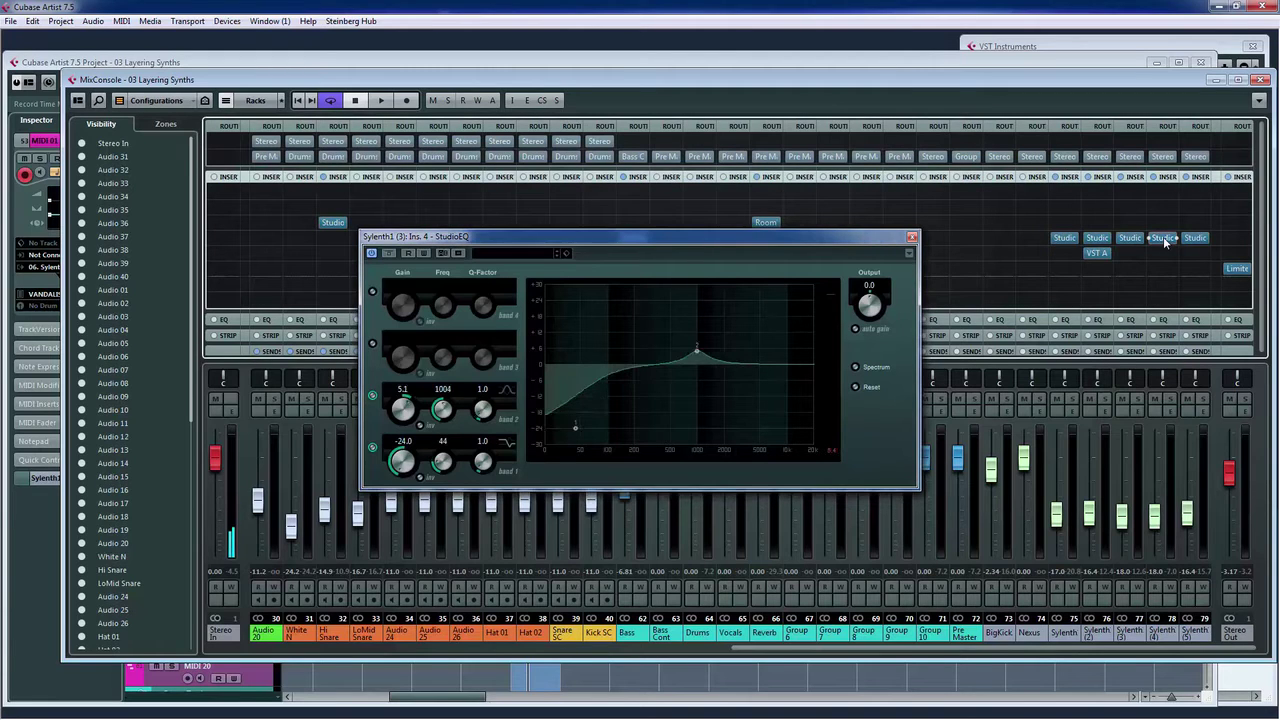
{"action": "left_click", "coordinate": [1193, 238]}
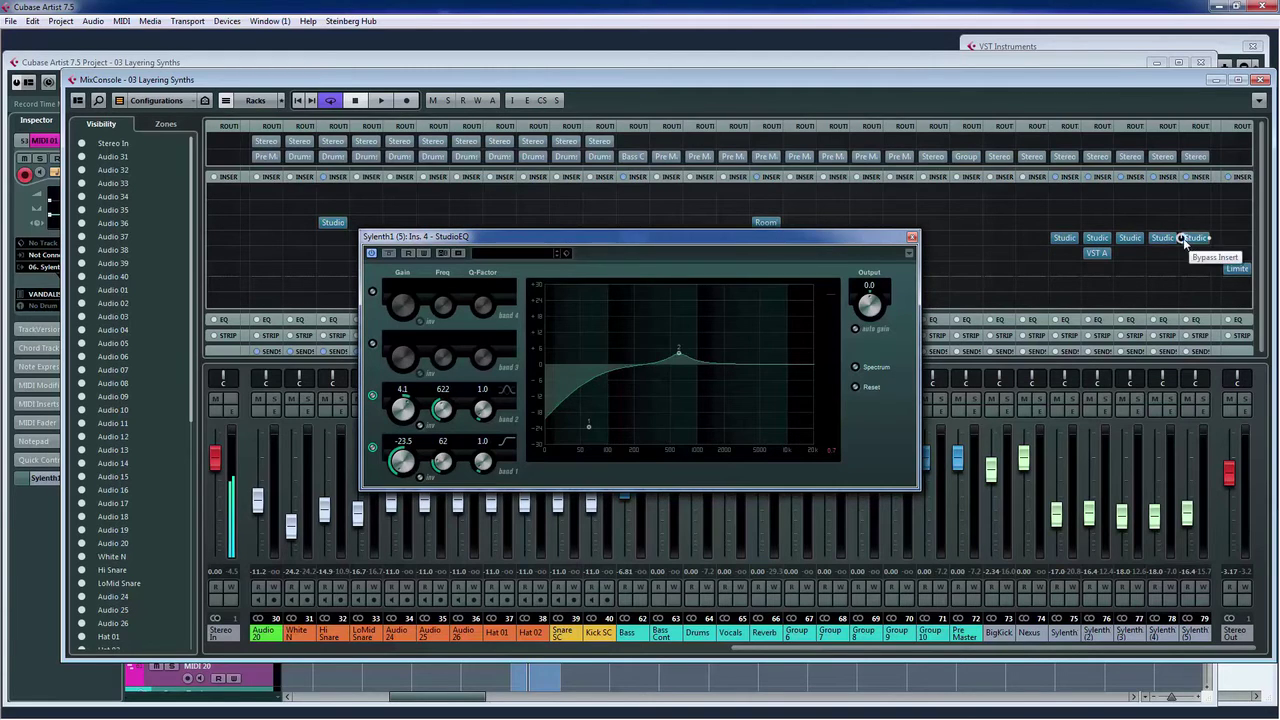
- Bypass the first Sylenth1 channel's StudioEQ, solo that channel and play it without the EQ
{"action": "left_click", "coordinate": [1066, 239]}
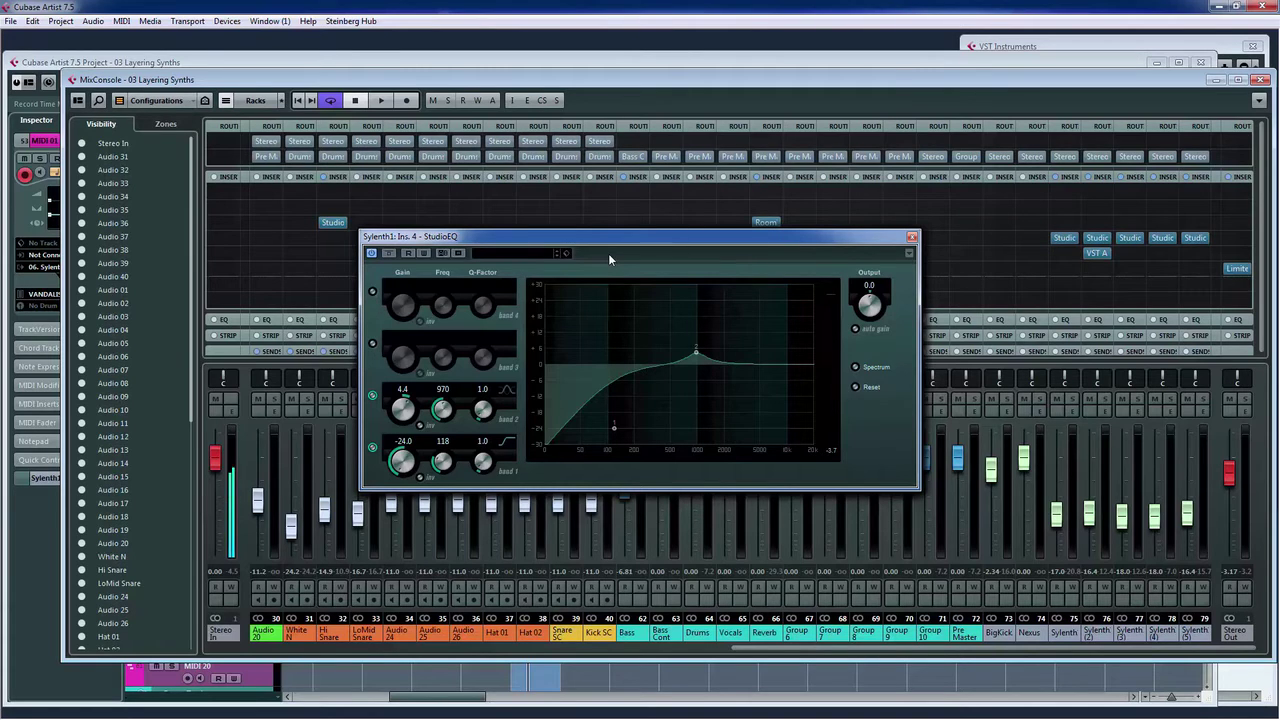
{"action": "left_click", "coordinate": [1064, 237]}
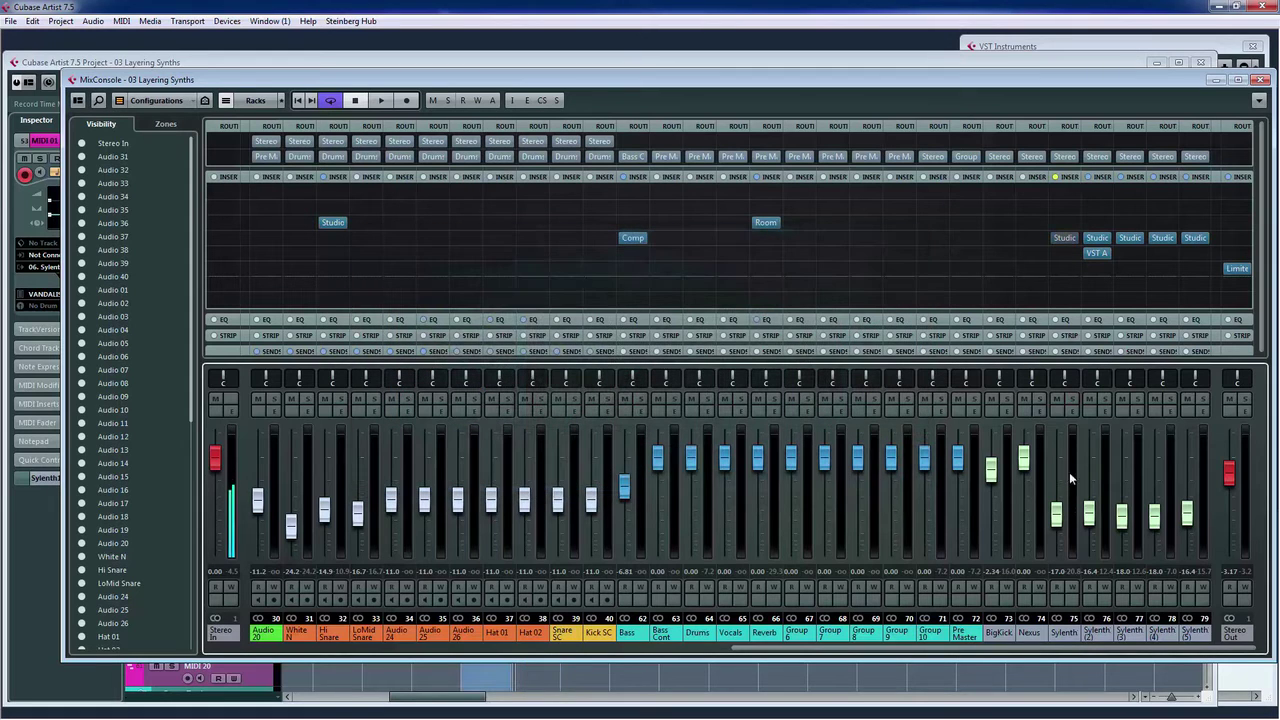
{"action": "left_click", "coordinate": [1072, 399]}
{"action": "left_click", "coordinate": [1064, 237]}
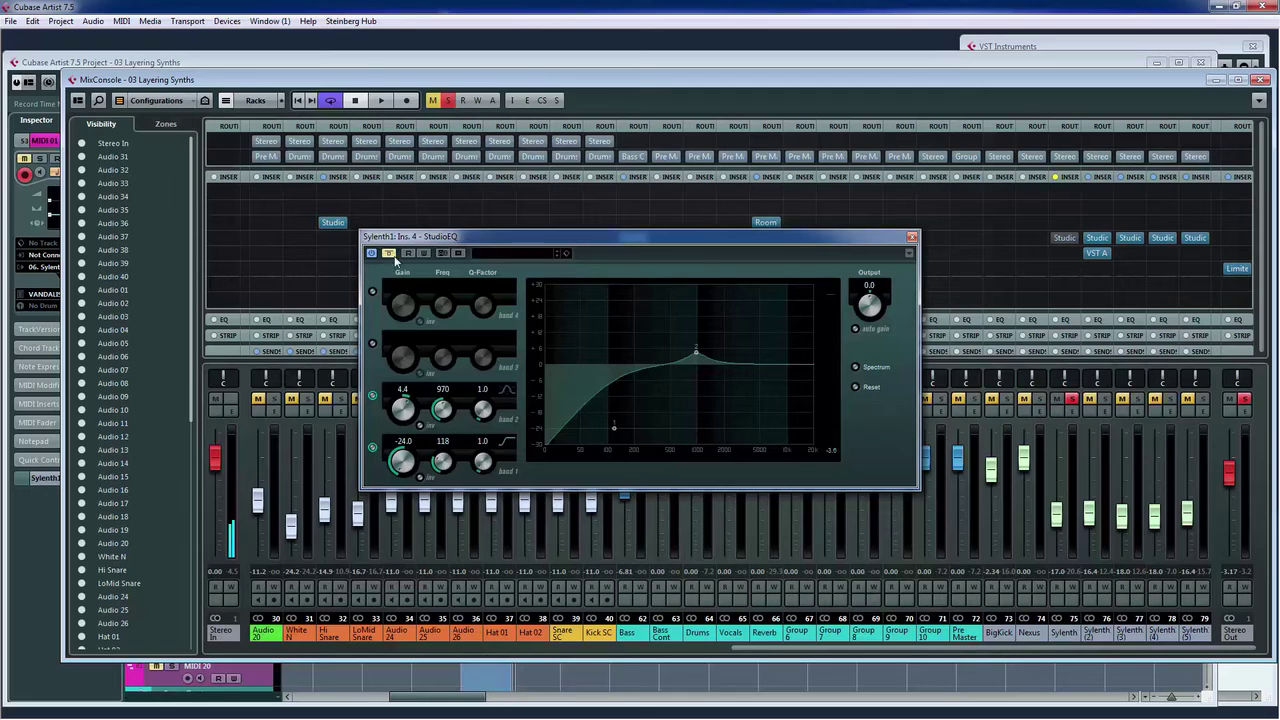
{"action": "key", "text": "space"}
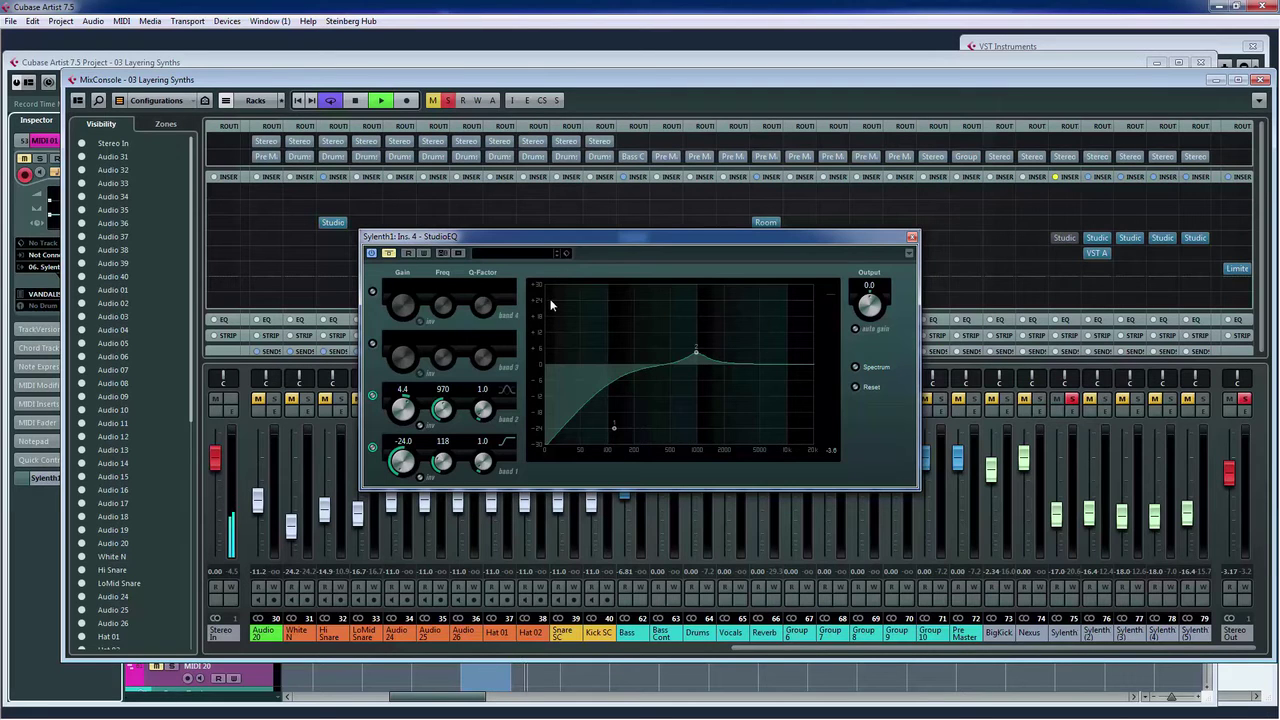
{"action": "key", "text": "space"}
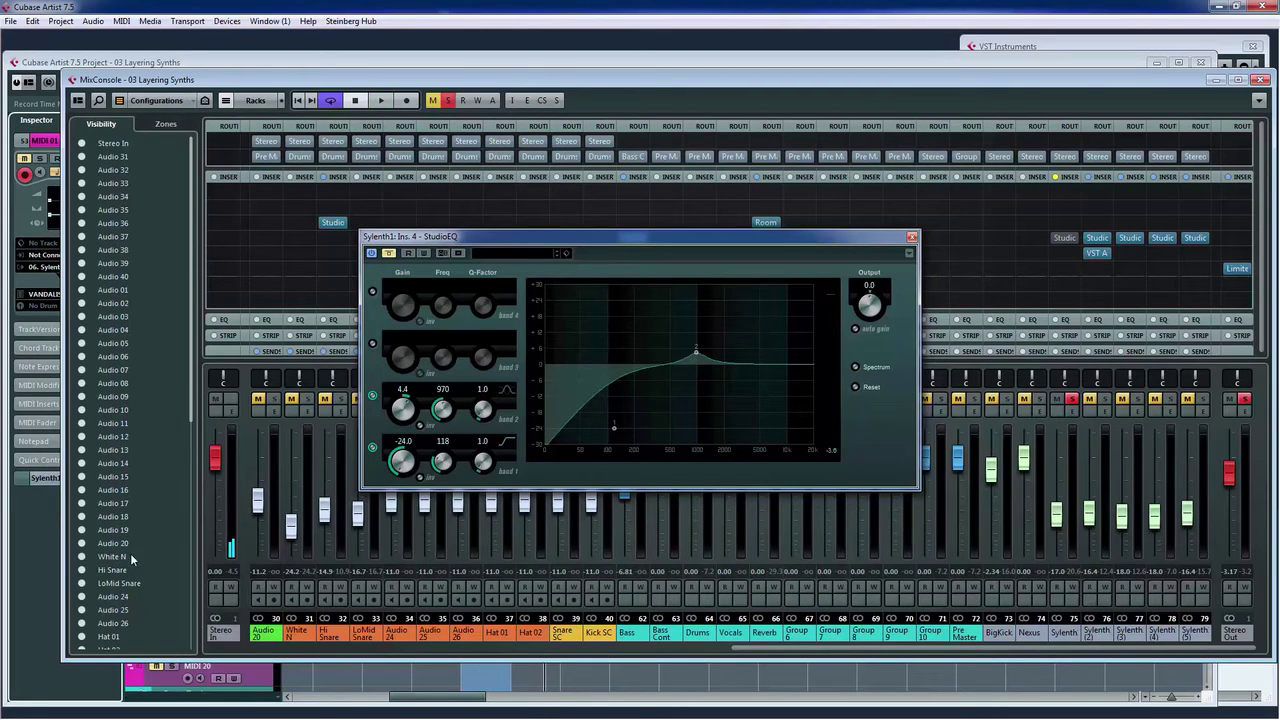
- Compare the first Sylenth1 channel with its StudioEQ bypassed and active during playback, leaving the EQ active
{"action": "left_click", "coordinate": [34, 634]}
{"action": "key", "text": "space"}
{"action": "left_click", "coordinate": [1268, 376]}
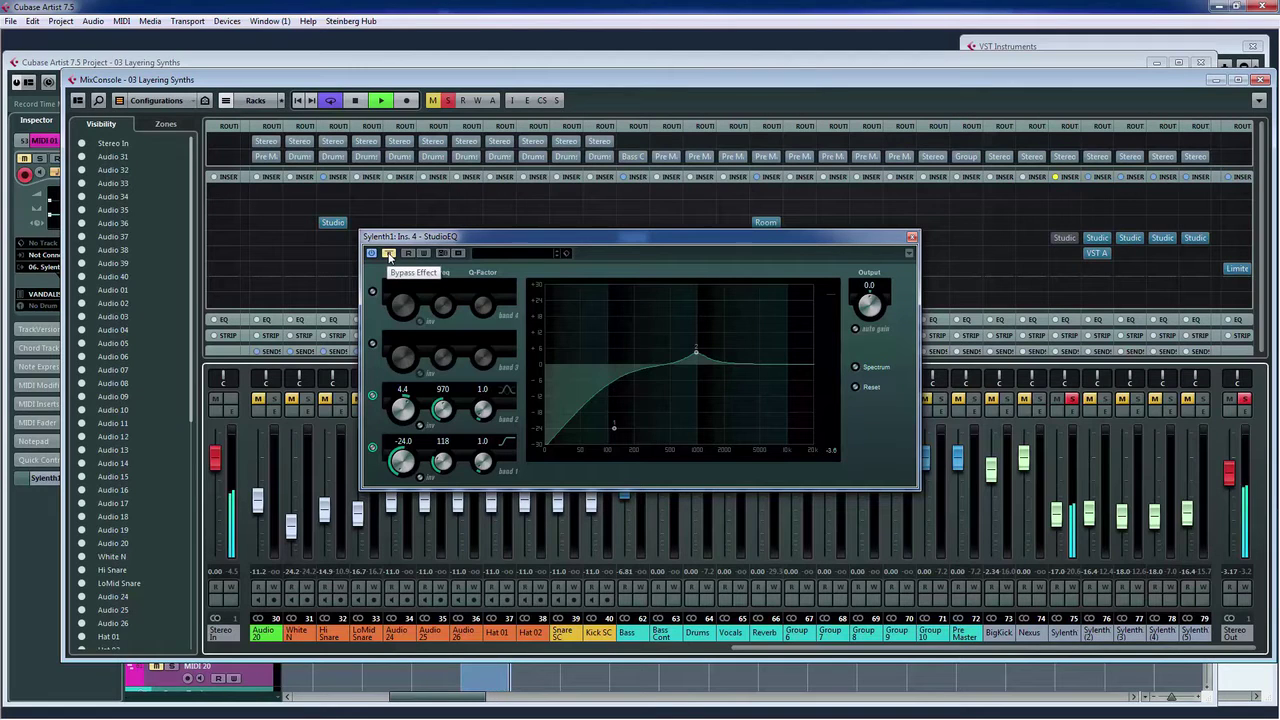
{"action": "left_click", "coordinate": [388, 252]}
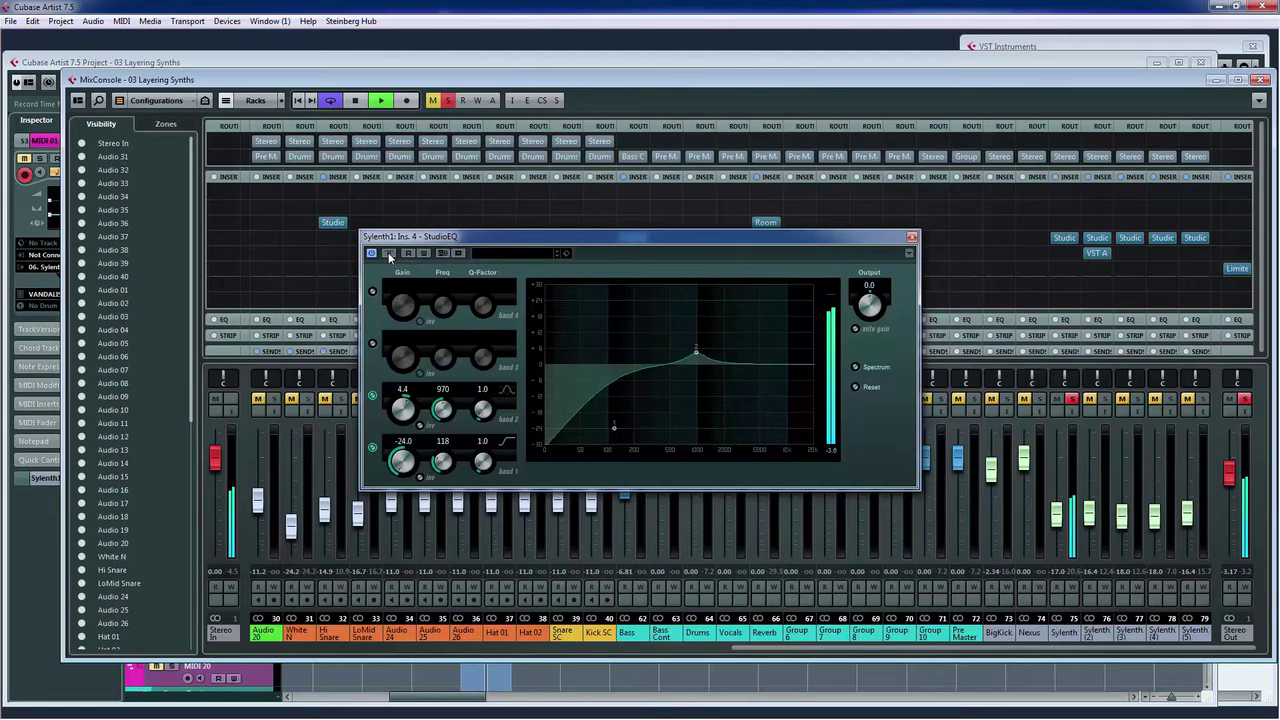
{"action": "left_click", "coordinate": [388, 252]}
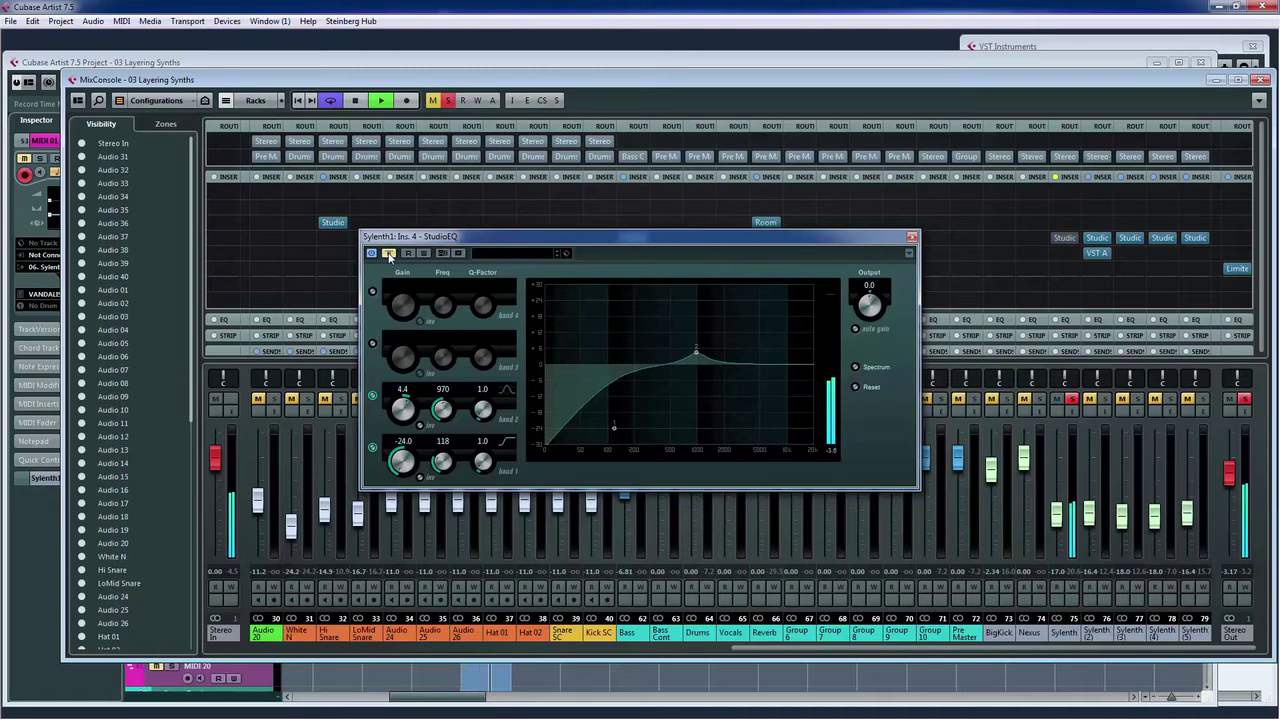
{"action": "left_click", "coordinate": [389, 254]}
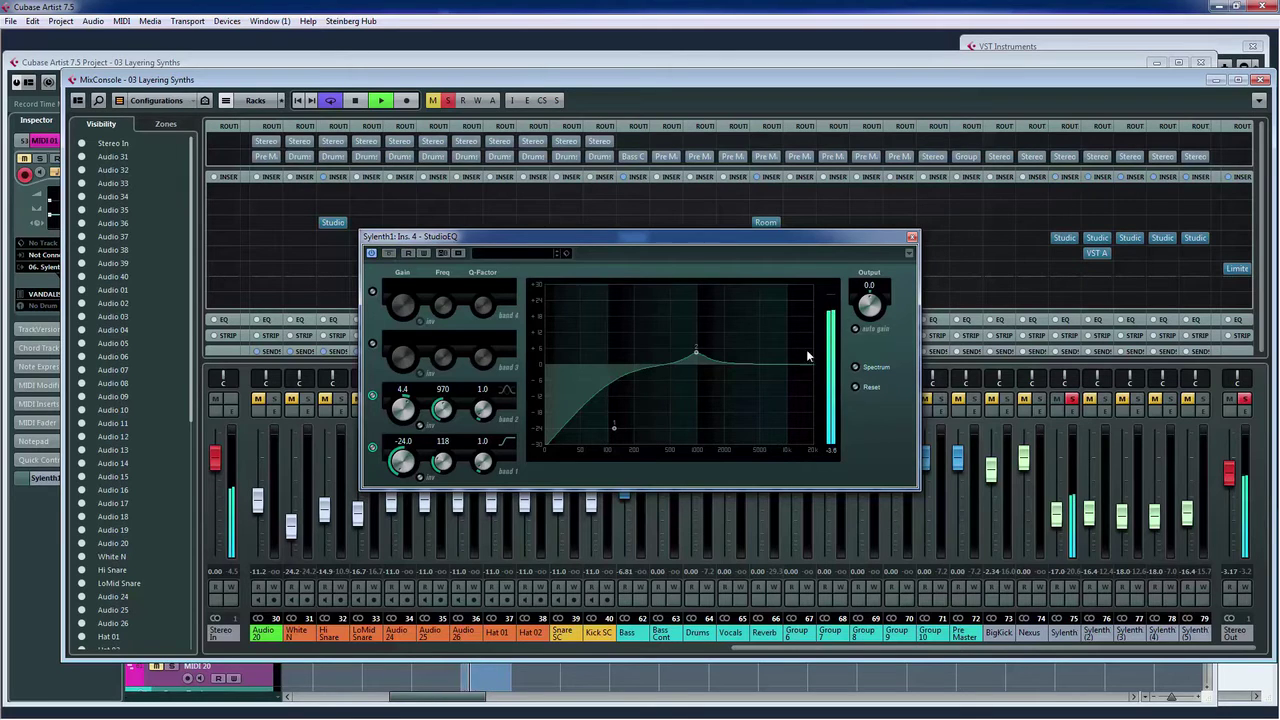
{"action": "left_click", "coordinate": [912, 237]}
{"action": "key", "text": "space"}
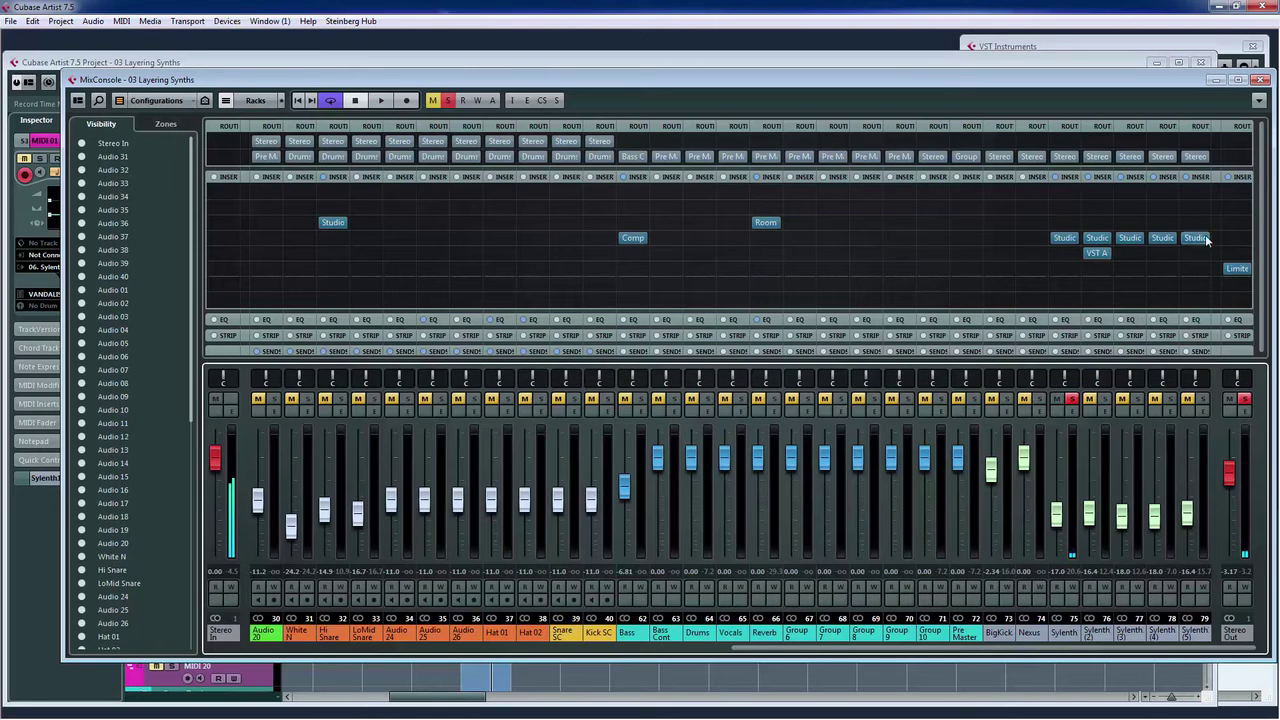
- Solo the Sylenth1 (4) channel instead and play it with its StudioEQ bypassed, finishing with the EQ active
{"action": "left_click", "coordinate": [1073, 399]}
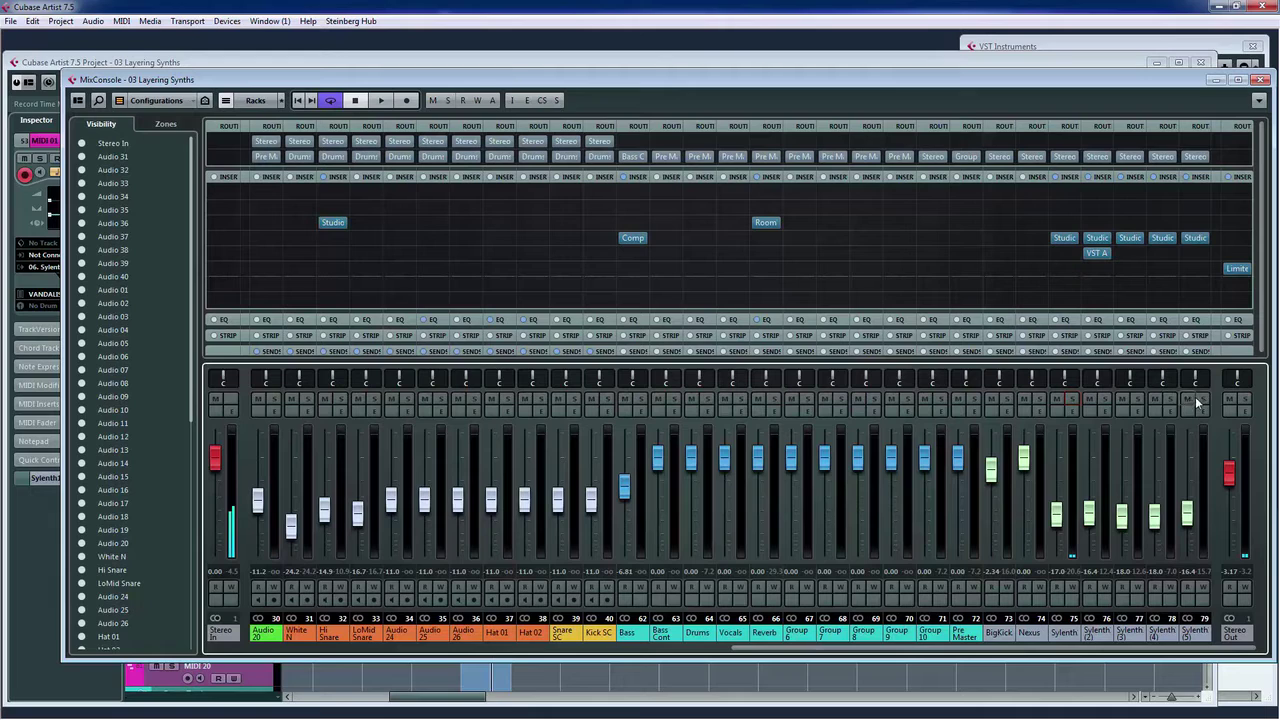
{"action": "left_click", "coordinate": [1203, 399]}
{"action": "left_click", "coordinate": [1170, 399]}
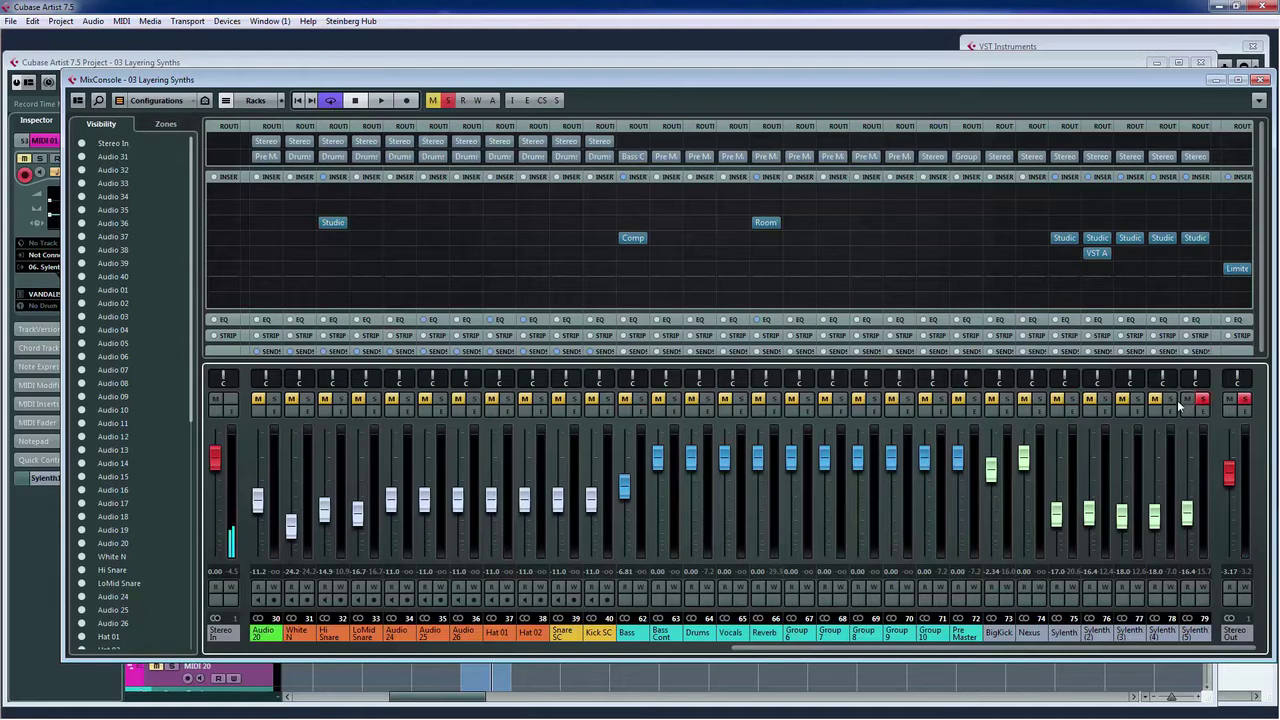
{"action": "left_click", "coordinate": [1163, 237]}
{"action": "key", "text": "space"}
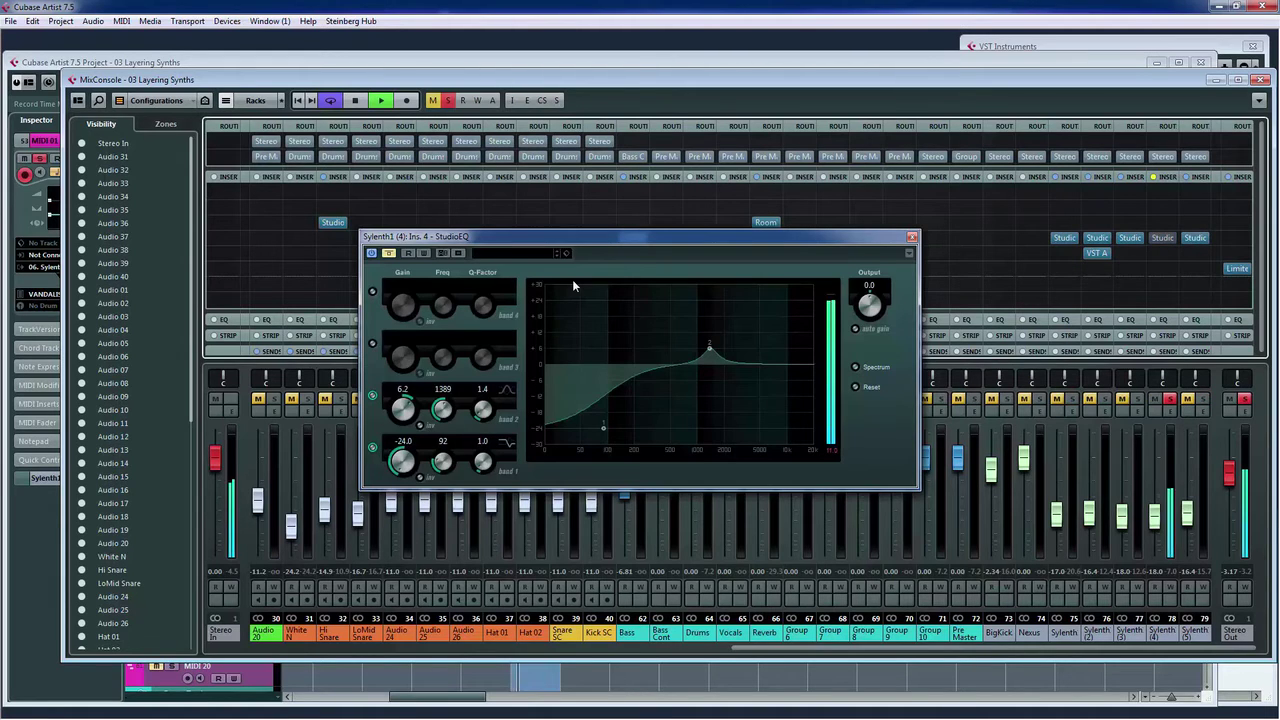
{"action": "left_click", "coordinate": [389, 253]}
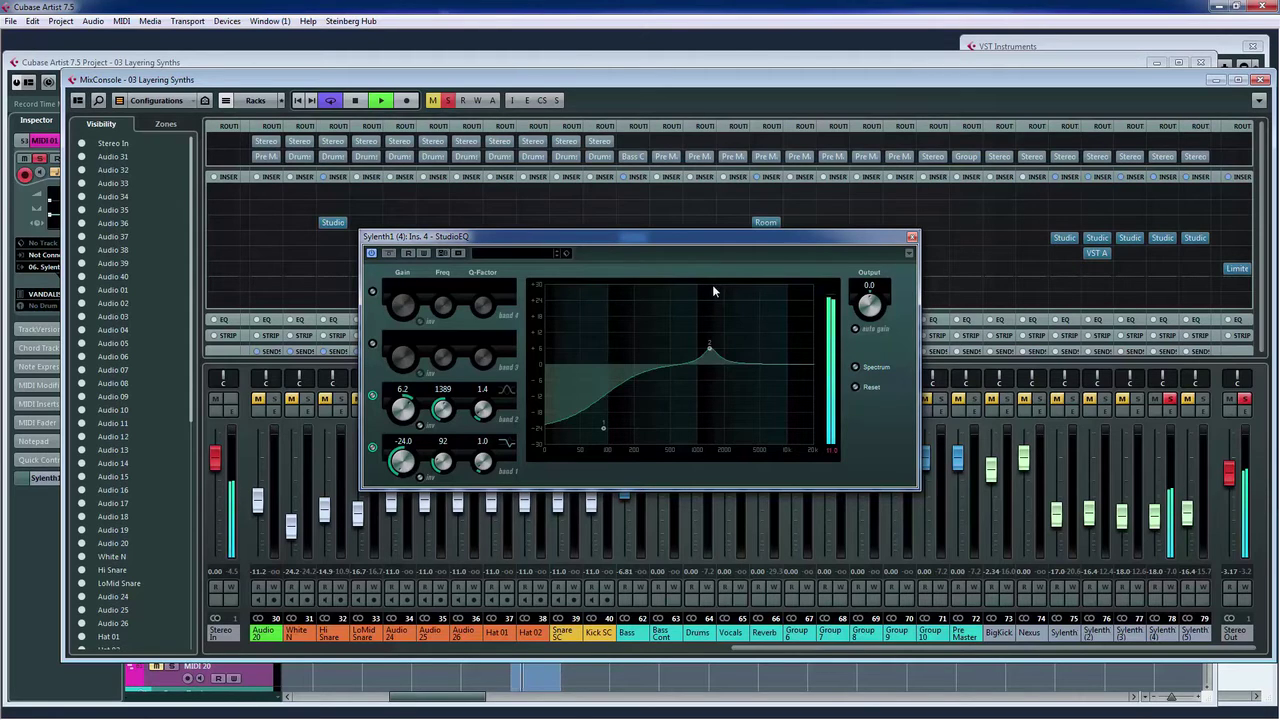
- Add Sylenth1 (5) to the solo and compare both layers with the Sylenth1 (4) StudioEQ bypassed and active
{"action": "left_click", "coordinate": [1203, 398]}
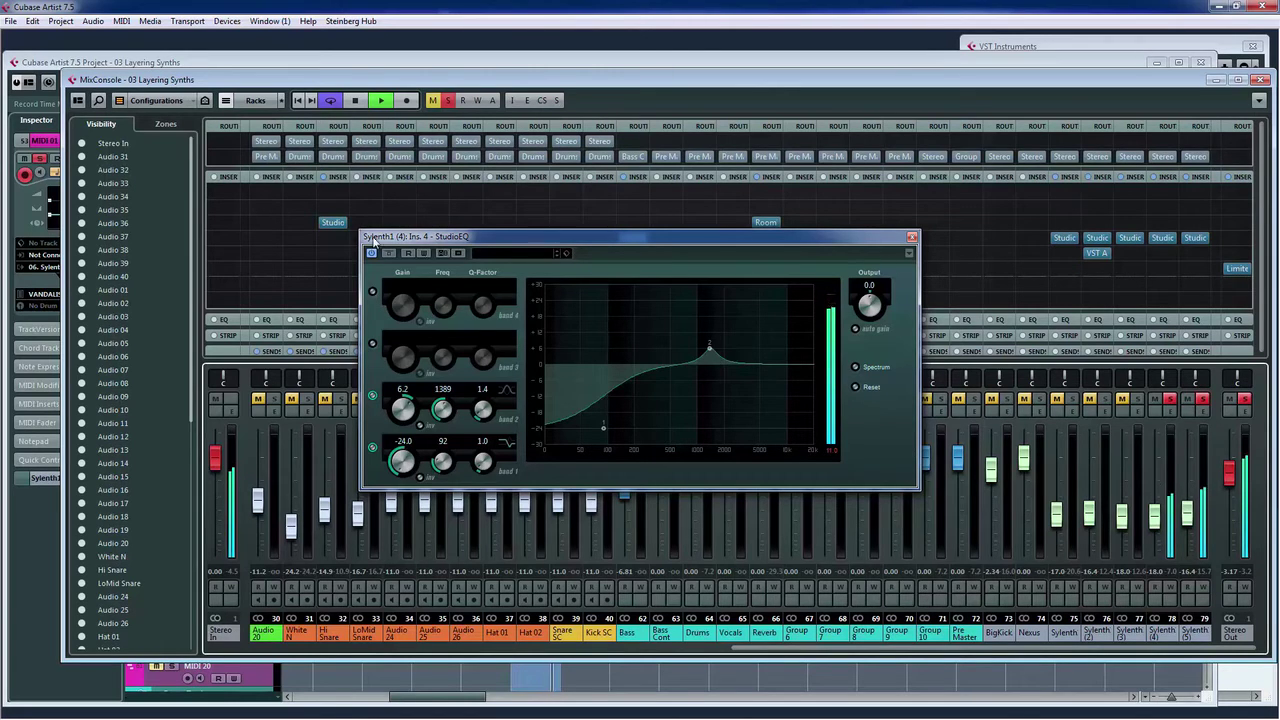
{"action": "left_click", "coordinate": [389, 254]}
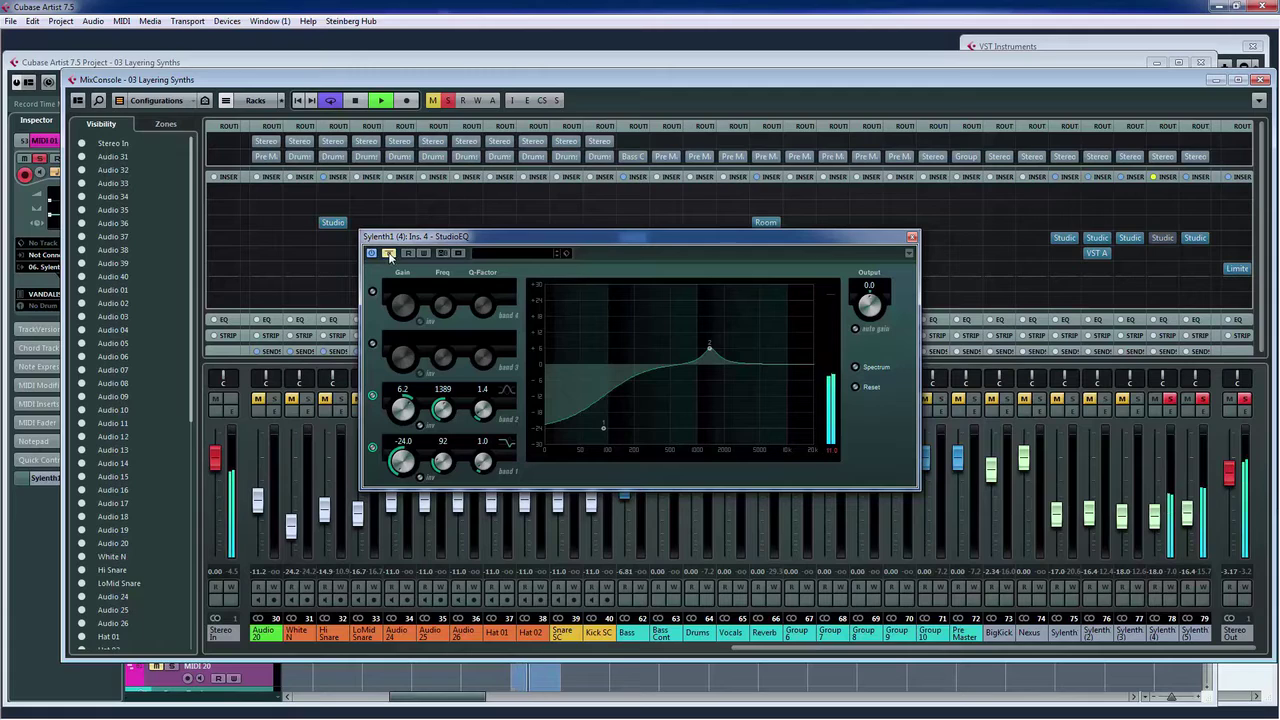
{"action": "left_click", "coordinate": [389, 254]}
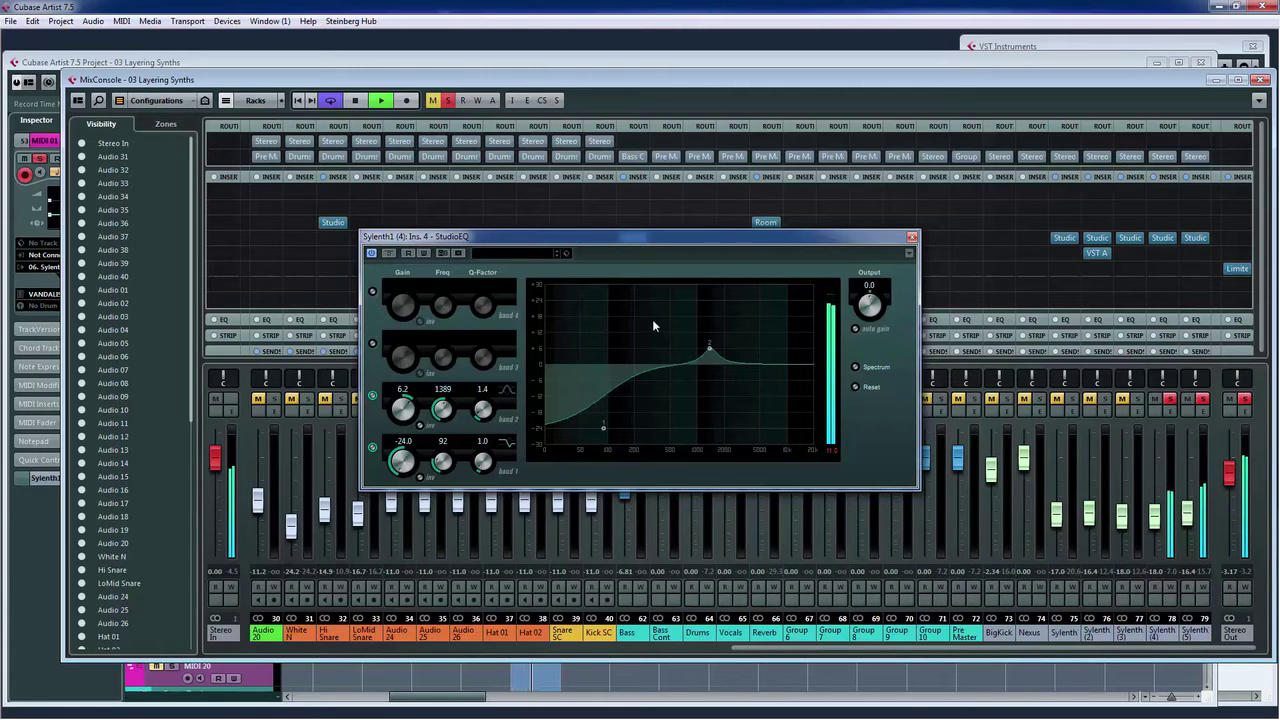
{"action": "key", "text": "space"}
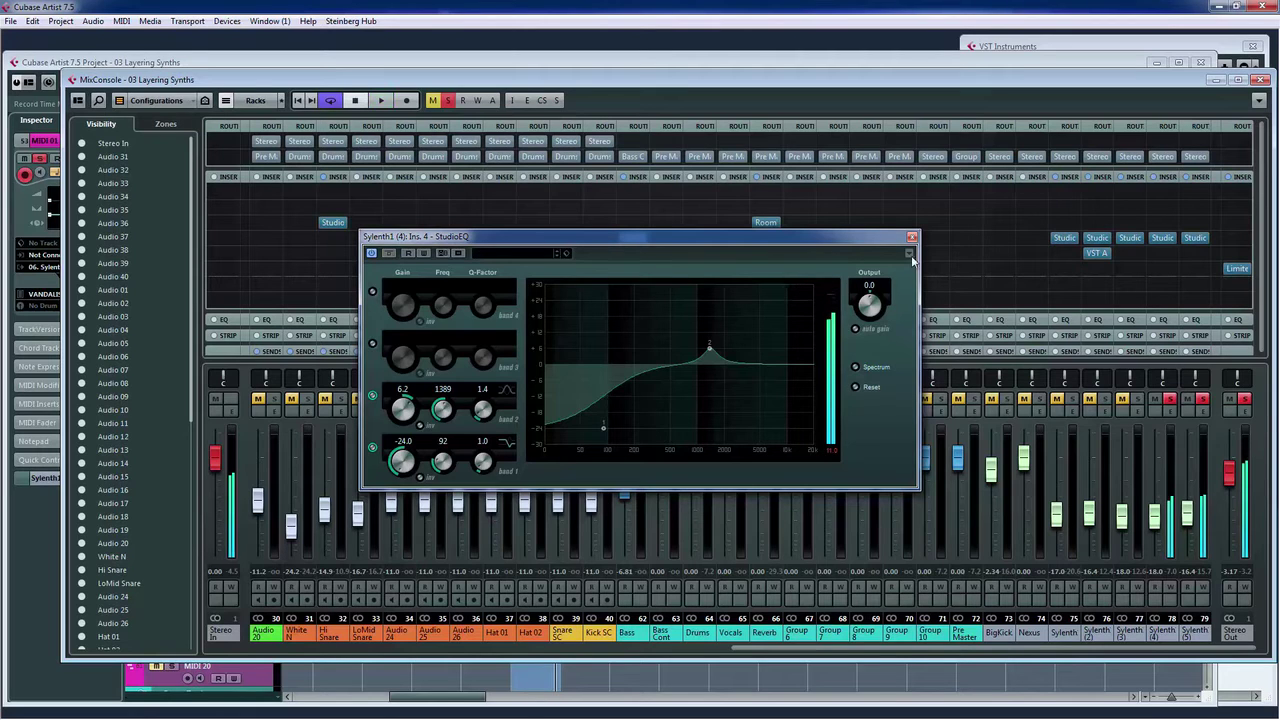
{"action": "left_click", "coordinate": [912, 238]}
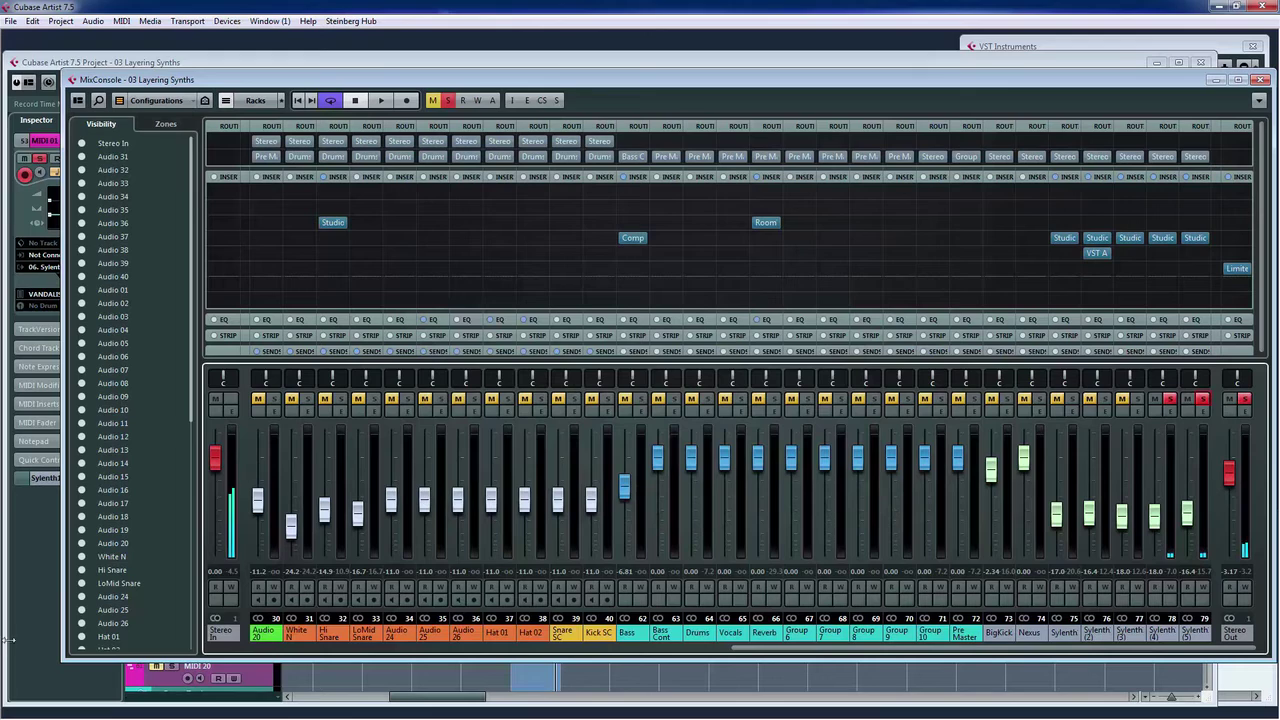
- Open the 03 Sylenth1 instance and compare the oscillator settings of Part A and Part B
{"action": "left_click", "coordinate": [38, 600]}
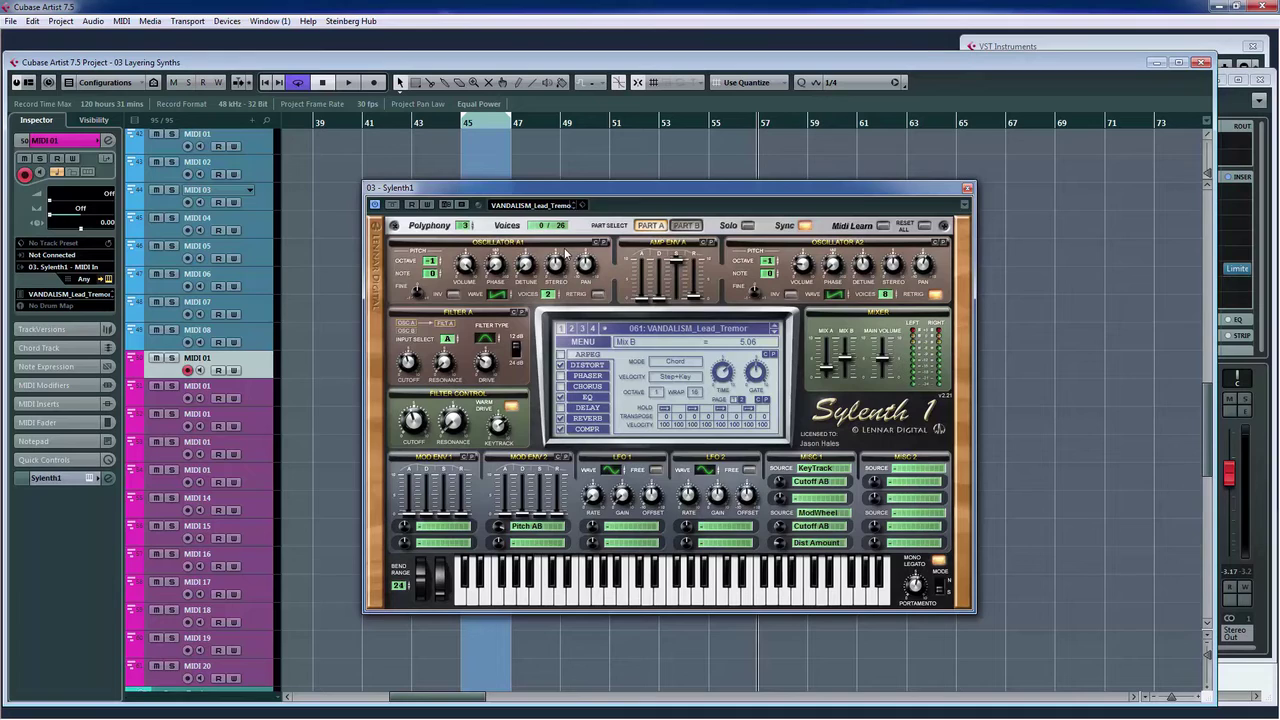
{"action": "left_click", "coordinate": [688, 228]}
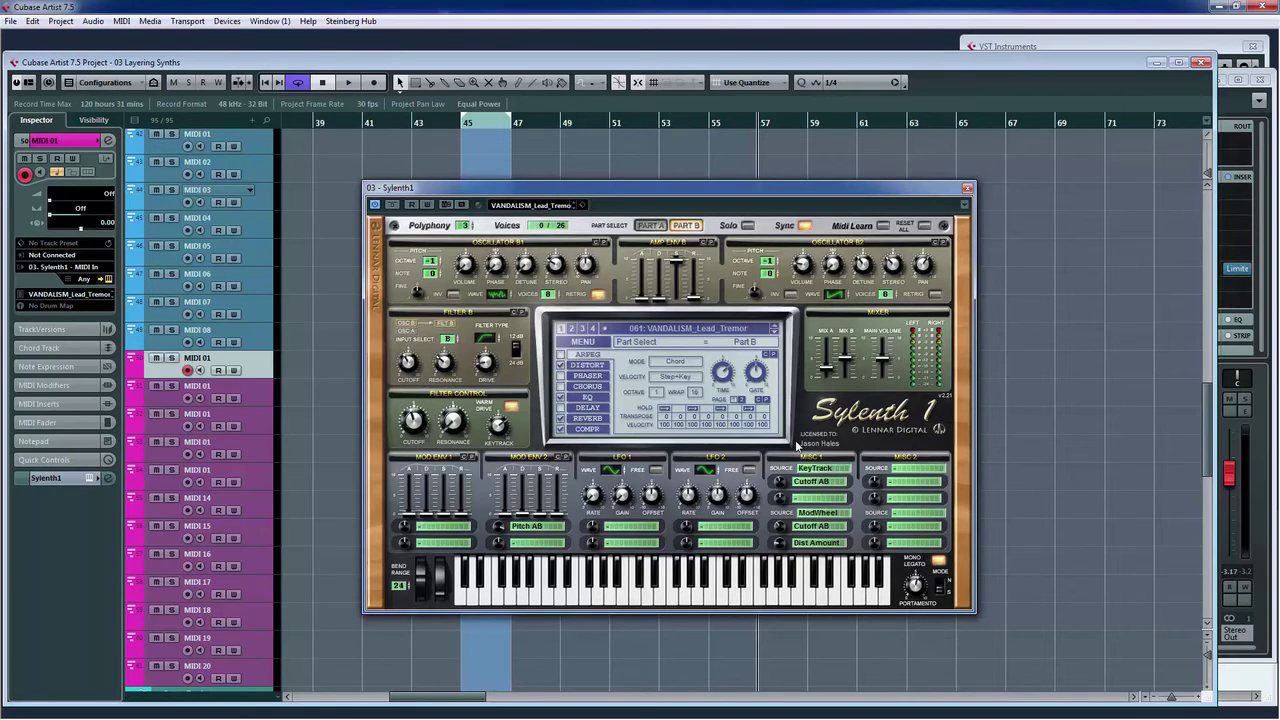
{"action": "left_click", "coordinate": [651, 225]}
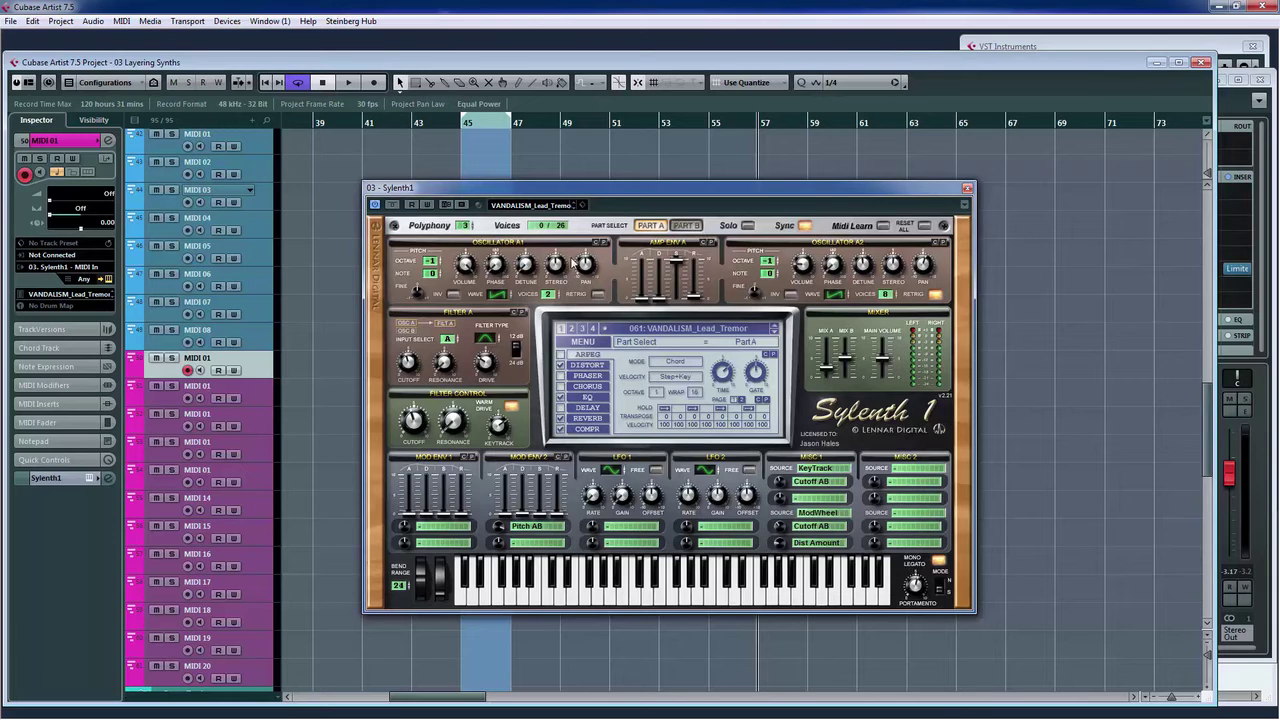
{"action": "left_click", "coordinate": [686, 226]}
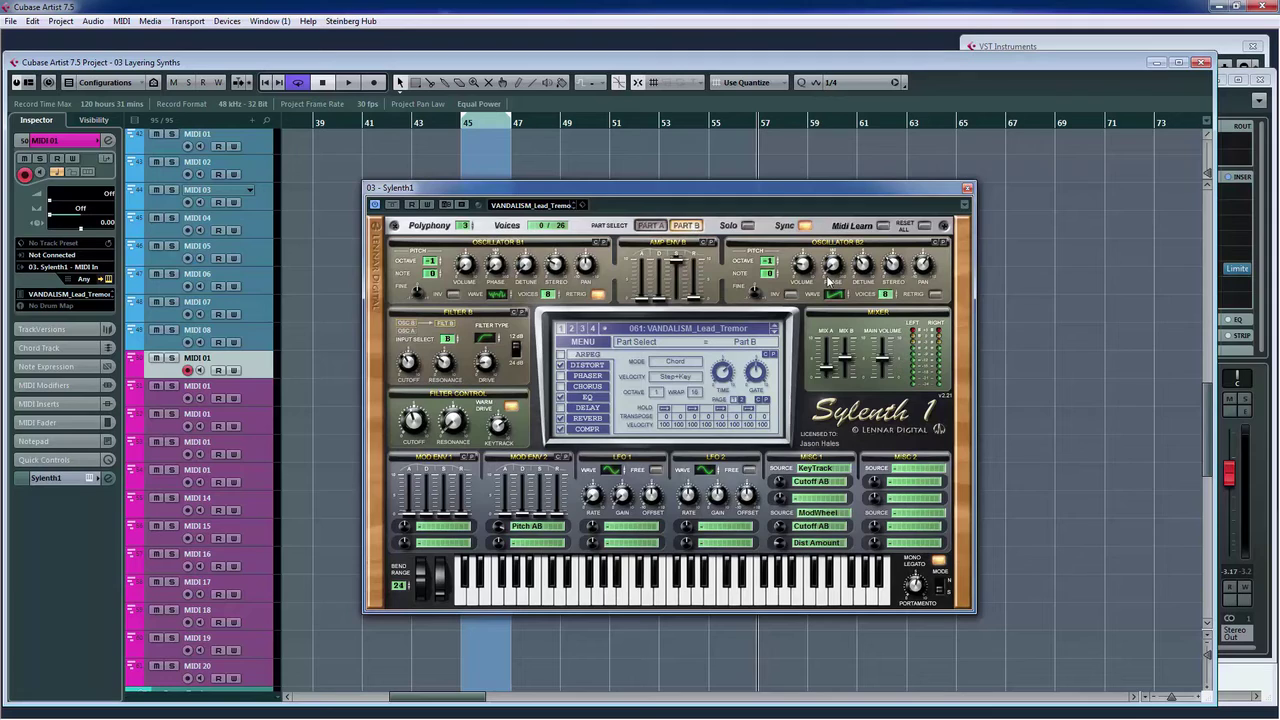
{"action": "left_click", "coordinate": [647, 227]}
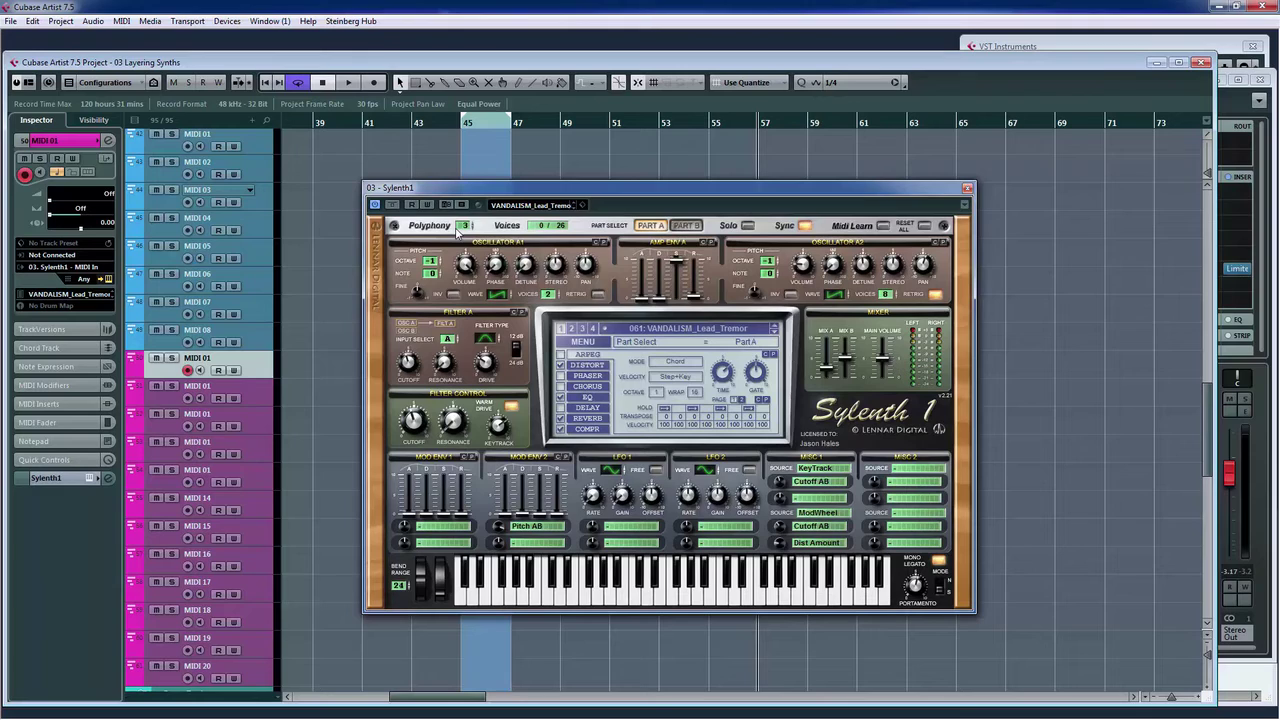
- Examine the polyphony setting and the waveform choice of oscillator A1 in the VANDALISM_Lead_Tremor preset
{"action": "mouse_move", "coordinate": [466, 228]}
{"action": "left_mouse_down"}
{"action": "mouse_move", "coordinate": [466, 262]}
{"action": "mouse_move", "coordinate": [471, 233]}
{"action": "left_mouse_up"}
{"action": "left_click", "coordinate": [499, 298]}
{"action": "left_click", "coordinate": [499, 298]}
{"action": "left_click", "coordinate": [503, 294]}
{"action": "left_click", "coordinate": [502, 291]}
{"action": "left_click", "coordinate": [508, 293]}
{"action": "left_click", "coordinate": [508, 294]}
{"action": "left_click", "coordinate": [505, 294]}
{"action": "left_click", "coordinate": [500, 294]}
- Look over oscillator A1's octave, note, fine pitch, phase, detune and stereo controls
{"action": "left_click", "coordinate": [432, 264]}
{"action": "left_click_drag", "start_coordinate": [433, 274], "coordinate": [441, 262]}
{"action": "left_click_drag", "start_coordinate": [433, 278], "coordinate": [443, 262]}
{"action": "left_click_drag", "start_coordinate": [435, 281], "coordinate": [464, 309]}
{"action": "left_click_drag", "start_coordinate": [498, 268], "coordinate": [531, 178]}
{"action": "left_click_drag", "start_coordinate": [518, 262], "coordinate": [526, 302]}
{"action": "mouse_move", "coordinate": [557, 276]}
{"action": "left_mouse_down"}
{"action": "mouse_move", "coordinate": [581, 242]}
{"action": "mouse_move", "coordinate": [579, 276]}
{"action": "mouse_move", "coordinate": [588, 264]}
{"action": "mouse_move", "coordinate": [572, 267]}
{"action": "left_mouse_up"}
- Review Filter A's type, slope, cutoff, resonance and drive controls
{"action": "left_click", "coordinate": [488, 342]}
{"action": "left_click", "coordinate": [486, 338]}
{"action": "left_click", "coordinate": [485, 337]}
{"action": "left_click", "coordinate": [518, 350]}
{"action": "left_click", "coordinate": [517, 348]}
{"action": "mouse_move", "coordinate": [406, 366]}
{"action": "left_mouse_down"}
{"action": "mouse_move", "coordinate": [413, 338]}
{"action": "mouse_move", "coordinate": [409, 362]}
{"action": "left_mouse_up"}
{"action": "left_click", "coordinate": [440, 364]}
{"action": "mouse_move", "coordinate": [484, 362]}
{"action": "left_mouse_down"}
{"action": "mouse_move", "coordinate": [508, 316]}
{"action": "mouse_move", "coordinate": [485, 362]}
{"action": "left_mouse_up"}
- Check Part B's filter input selection and the shared Filter Control cutoff and resonance, returning to Part A
{"action": "left_click", "coordinate": [686, 225]}
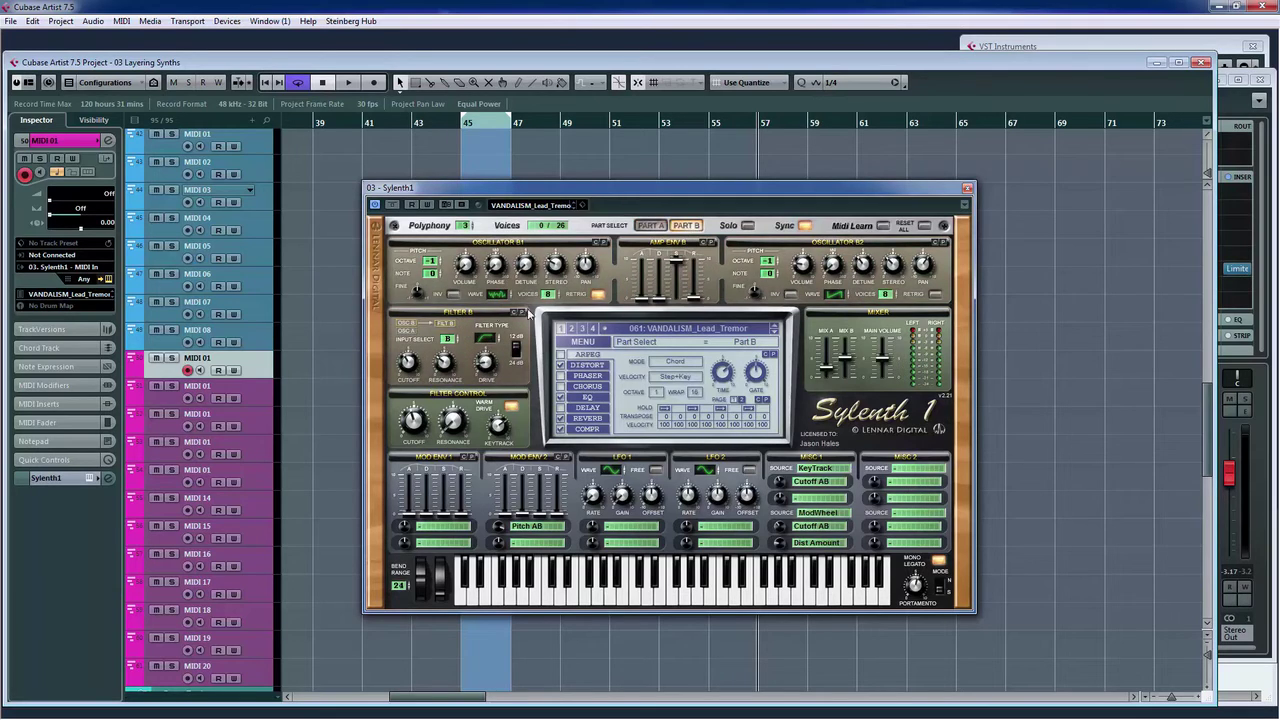
{"action": "left_click", "coordinate": [448, 341]}
{"action": "left_click", "coordinate": [448, 342]}
{"action": "left_click", "coordinate": [450, 340]}
{"action": "left_click", "coordinate": [649, 226]}
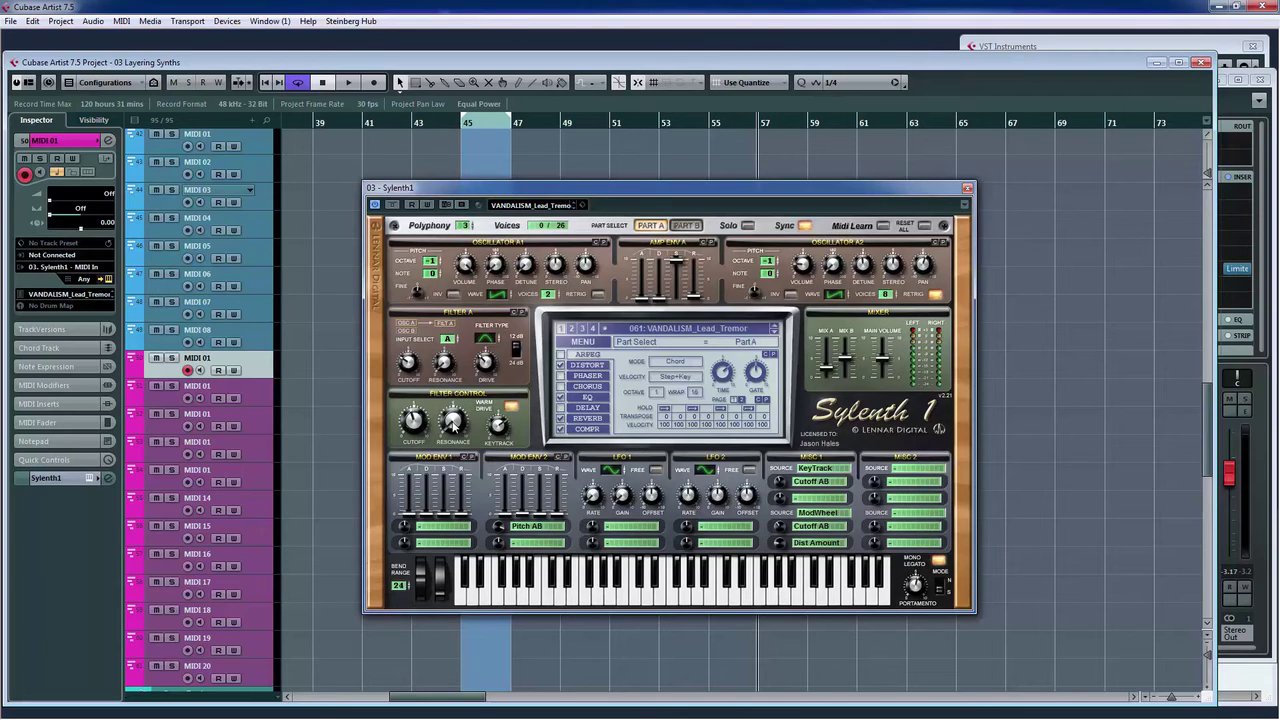
{"action": "left_click", "coordinate": [415, 423]}
{"action": "left_click", "coordinate": [453, 425]}
{"action": "left_click", "coordinate": [652, 226]}
- Route Mod Env 1 to Cutoff AB and raise its envelope sliders, with the release at 1.38
{"action": "left_click", "coordinate": [446, 528]}
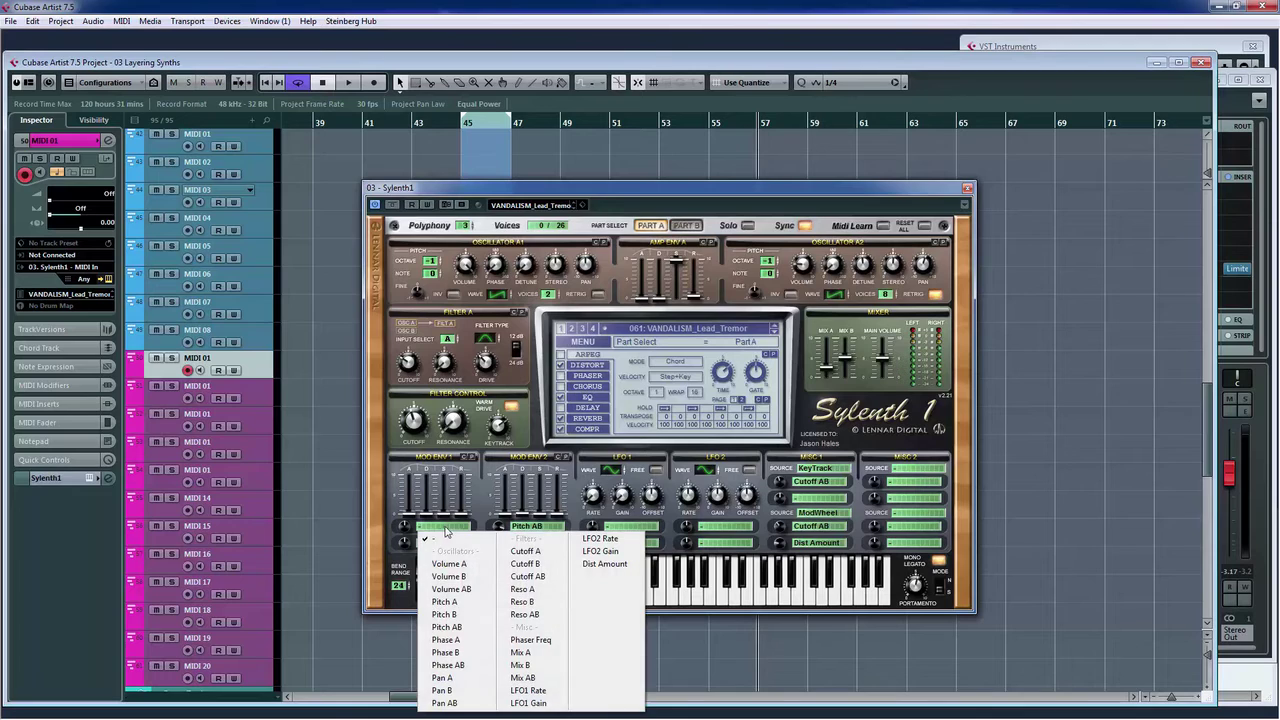
{"action": "left_click", "coordinate": [536, 576]}
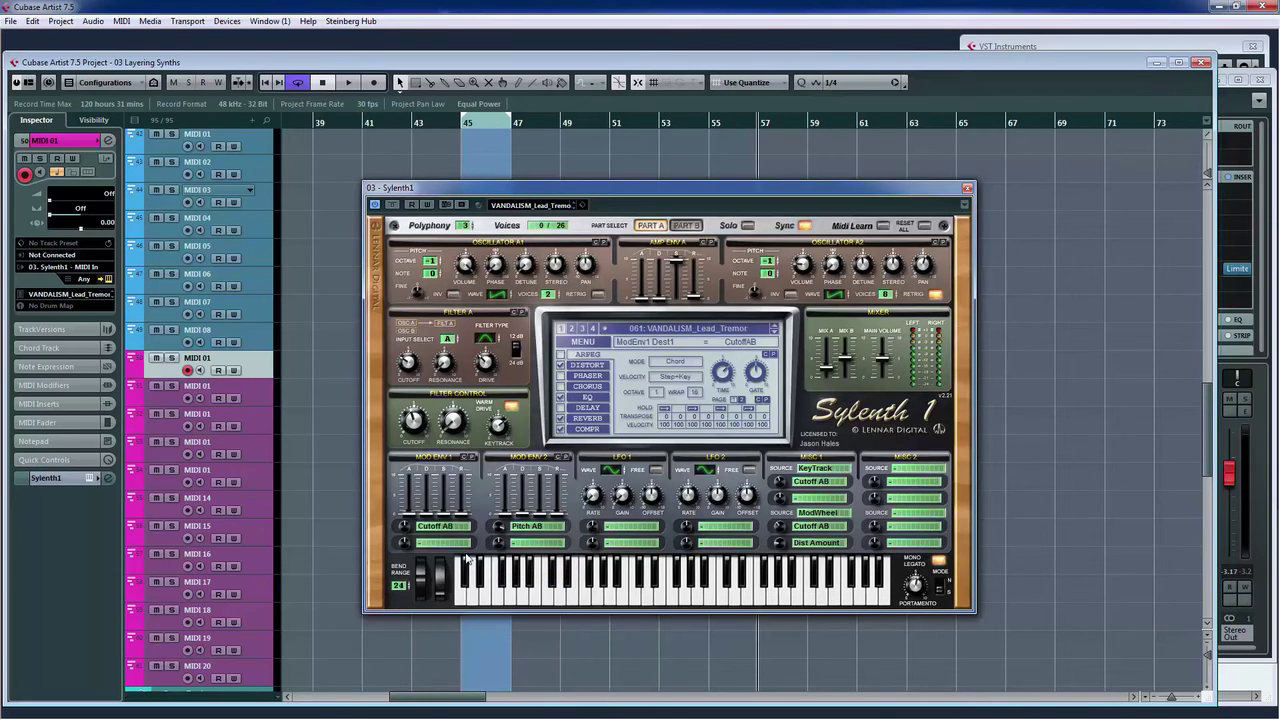
{"action": "left_click_drag", "start_coordinate": [416, 509], "coordinate": [447, 507]}
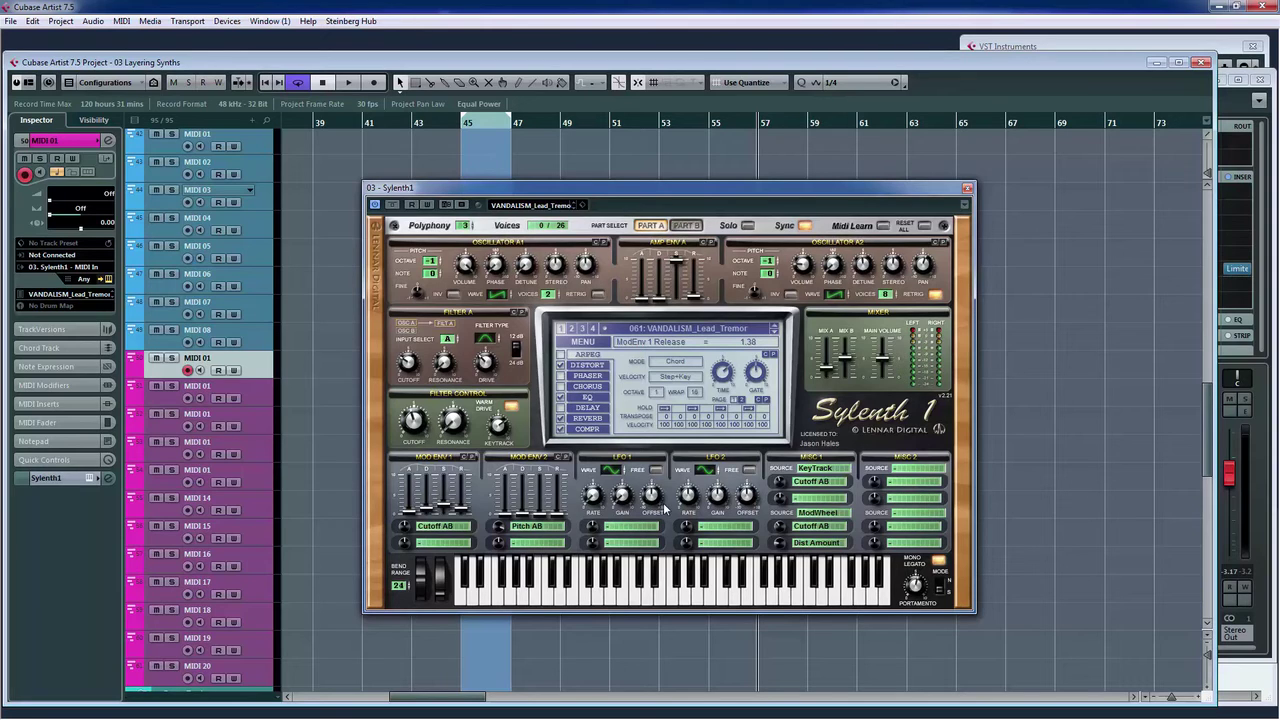
- Route LFO 1 to Pan A and set the LFO 1 rate to 4/1T
{"action": "left_click", "coordinate": [635, 527]}
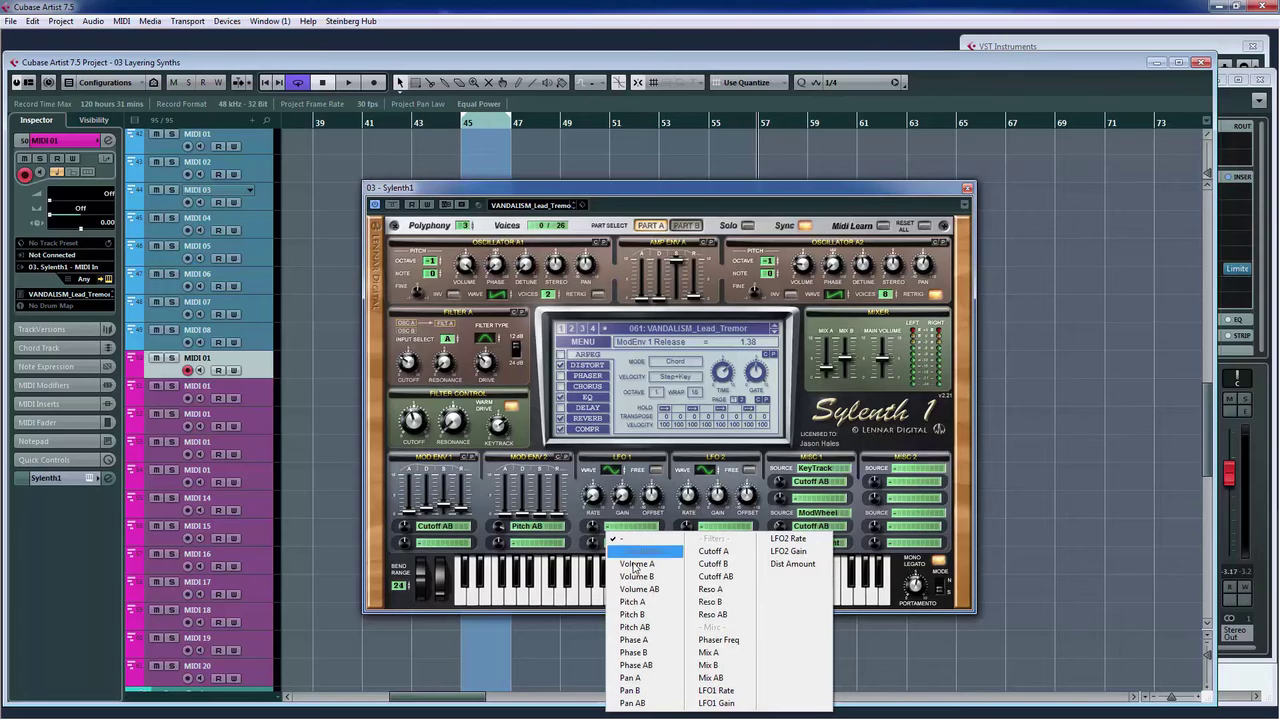
{"action": "left_click", "coordinate": [654, 679]}
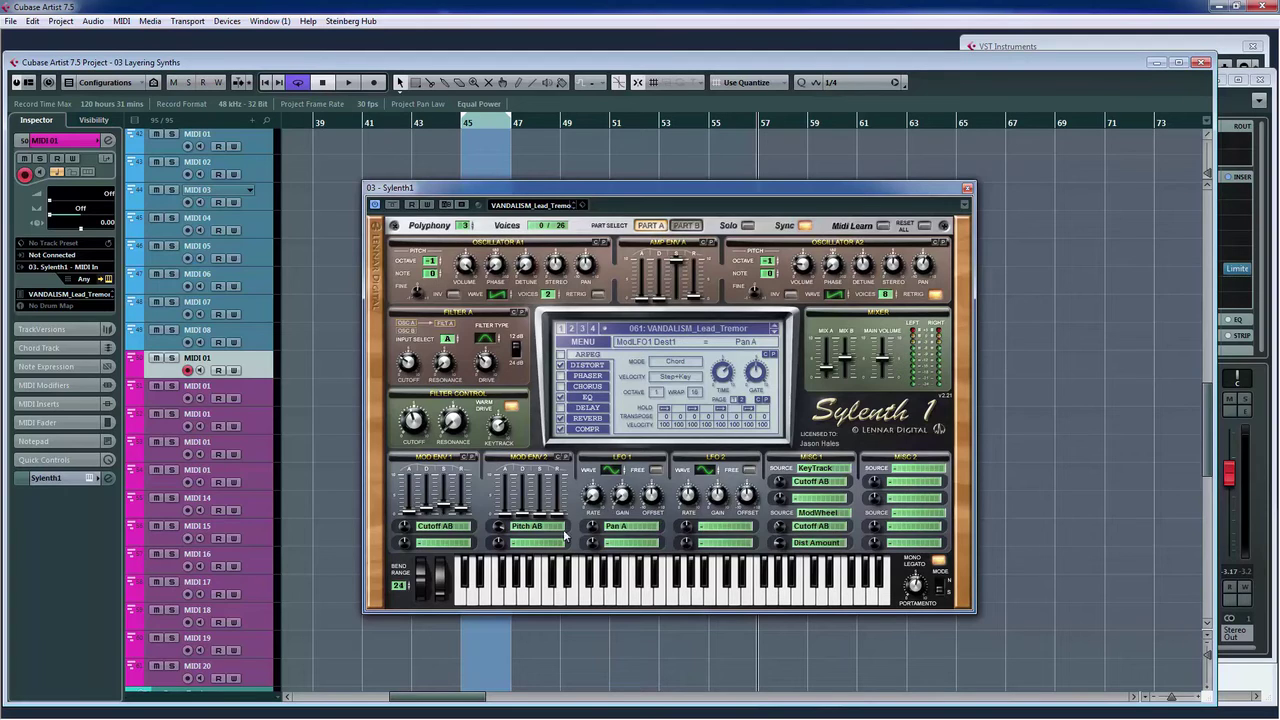
{"action": "mouse_move", "coordinate": [592, 494]}
{"action": "mouse_move", "coordinate": [592, 492]}
{"action": "left_mouse_down"}
{"action": "mouse_move", "coordinate": [597, 429]}
{"action": "mouse_move", "coordinate": [590, 495]}
{"action": "left_mouse_up"}
- Switch the LFO 1 destination to Cutoff A, then to Dist Amount, and set its rate to 2/1
{"action": "left_click", "coordinate": [626, 529]}
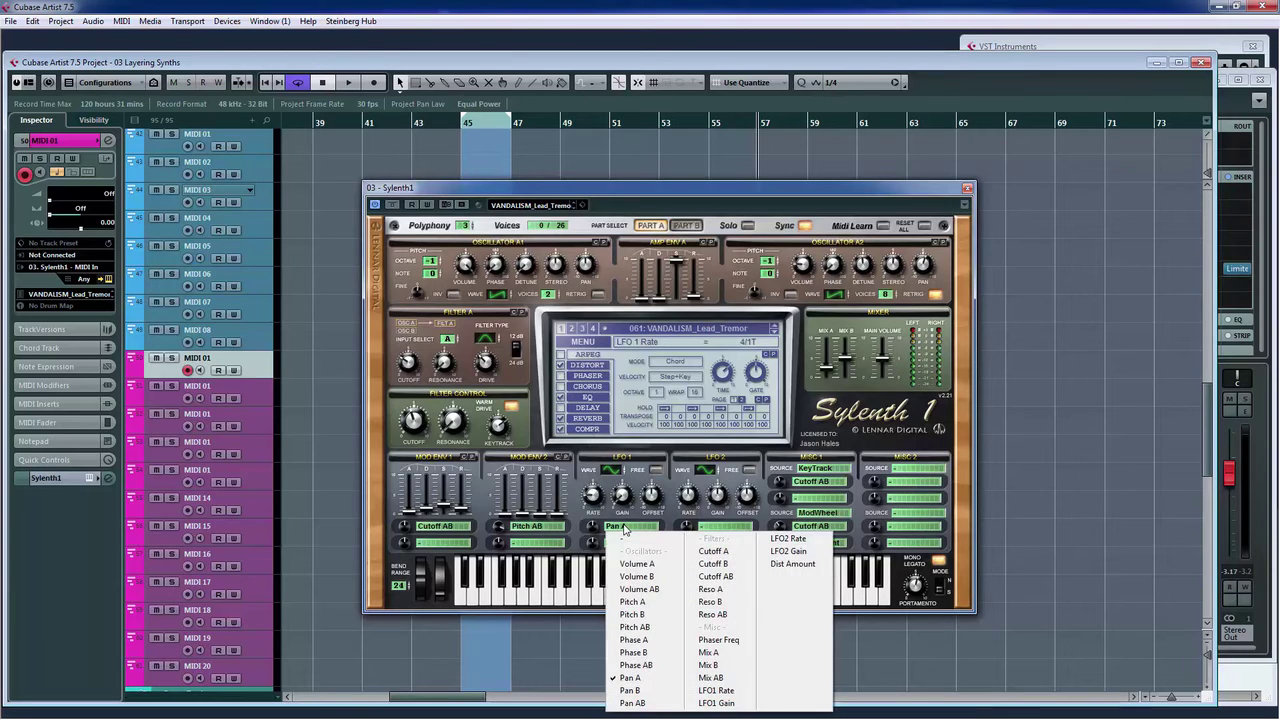
{"action": "left_click", "coordinate": [712, 552]}
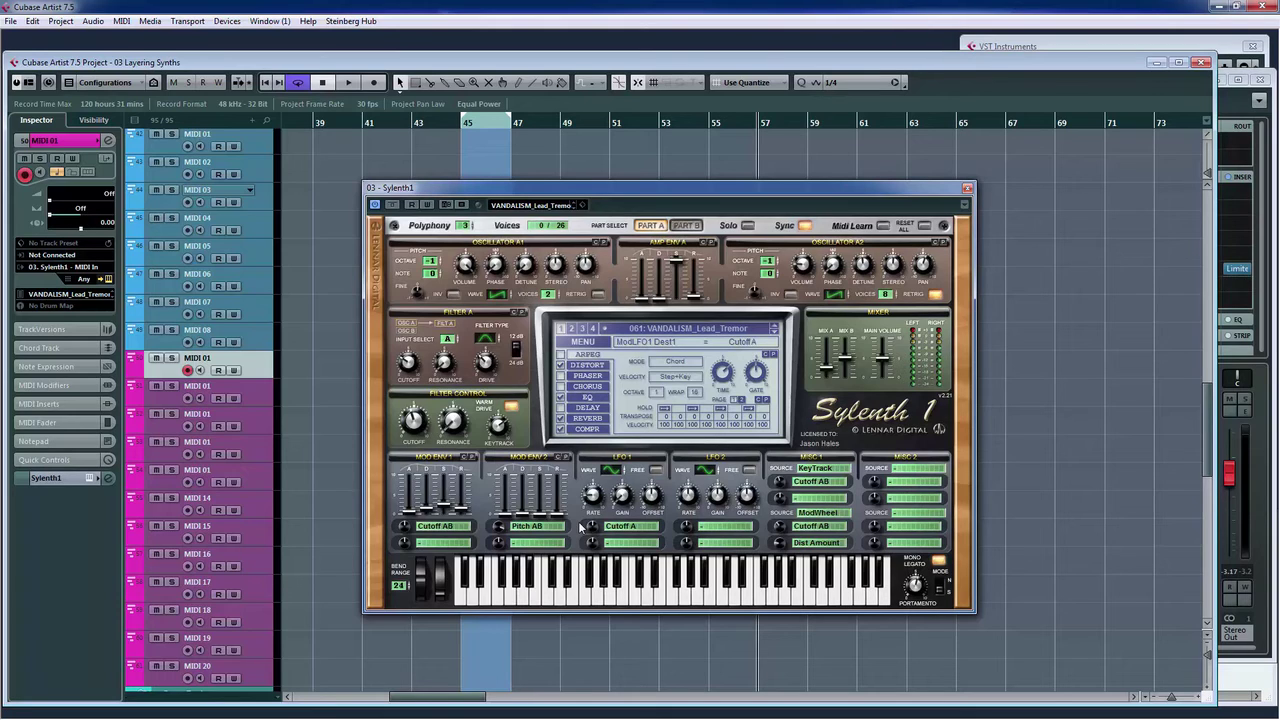
{"action": "left_click", "coordinate": [608, 531]}
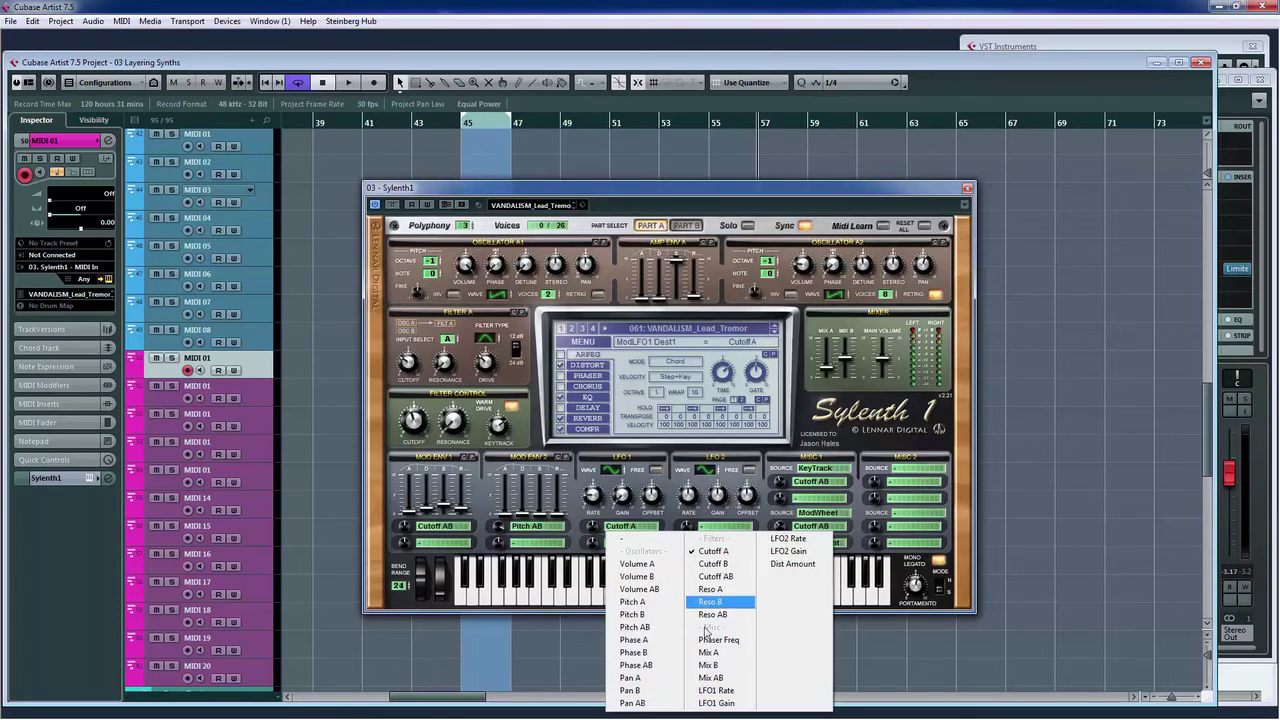
{"action": "left_click", "coordinate": [818, 565]}
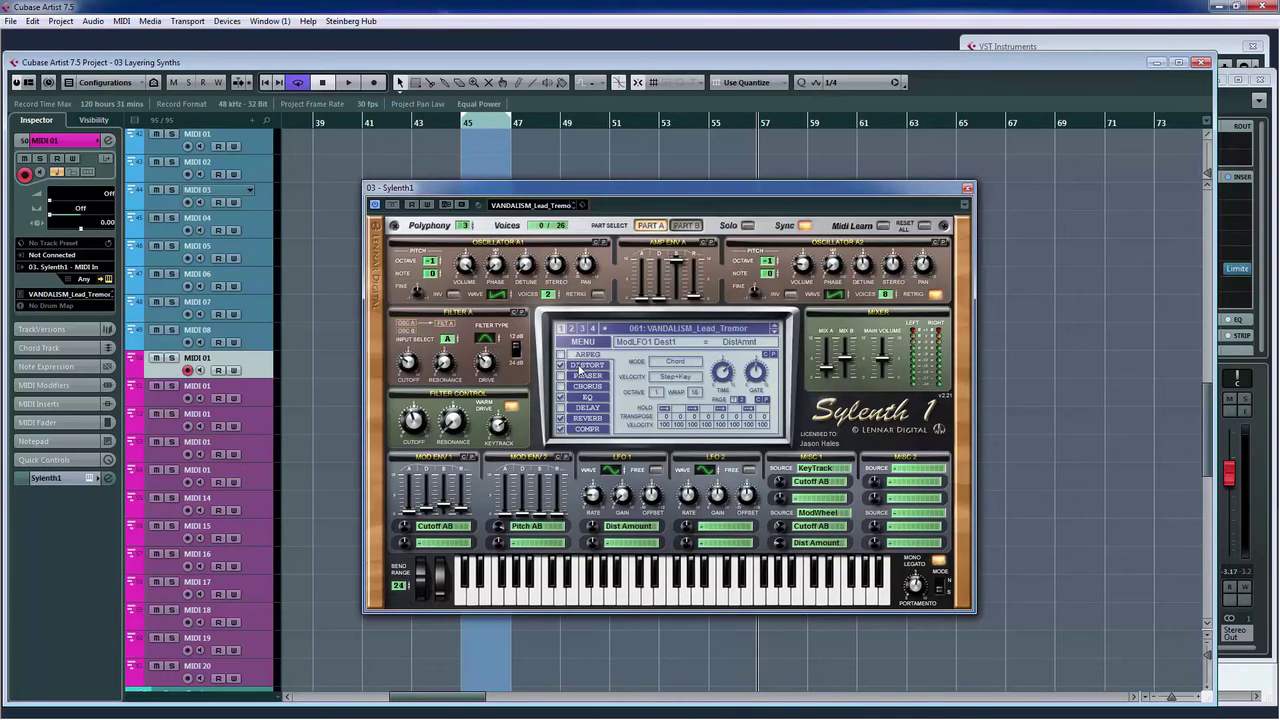
{"action": "mouse_move", "coordinate": [594, 498]}
{"action": "left_mouse_down"}
{"action": "mouse_move", "coordinate": [594, 462]}
{"action": "mouse_move", "coordinate": [608, 456]}
{"action": "mouse_move", "coordinate": [592, 510]}
{"action": "left_mouse_up"}
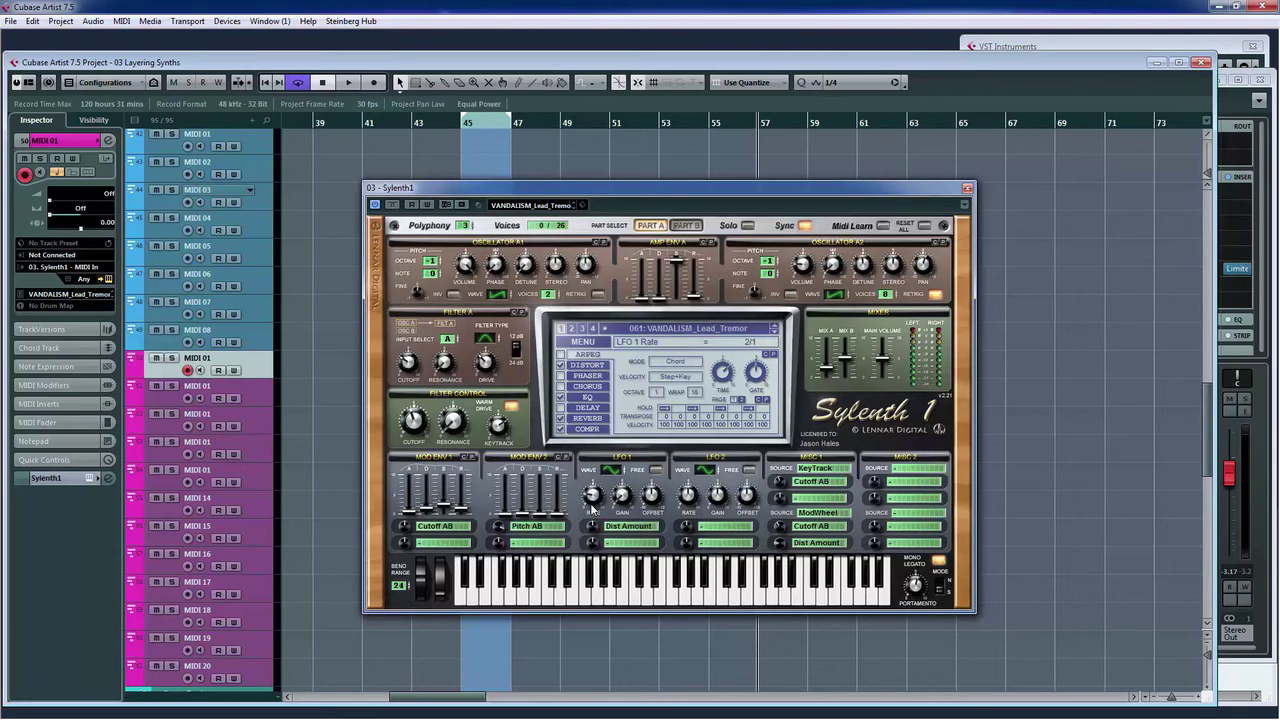
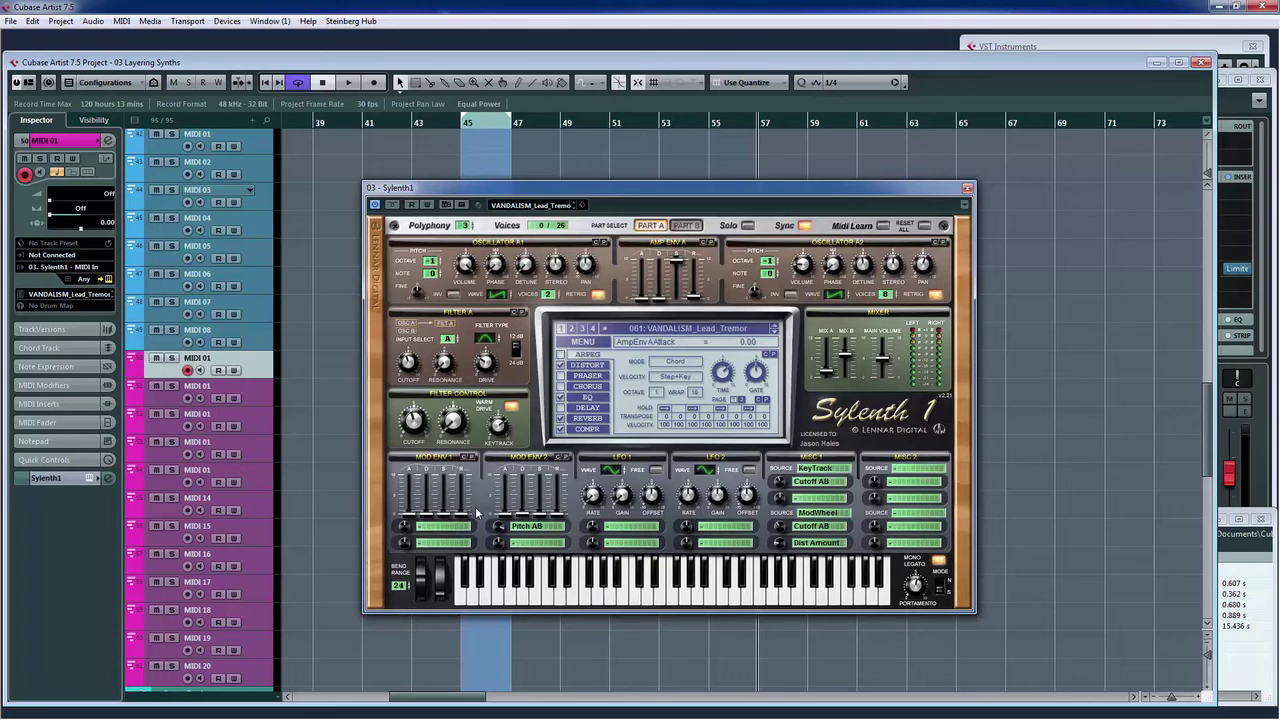
- Close the synth window, extend the cycle range to end at bar 49 and bring up the Pool
{"action": "left_click", "coordinate": [968, 188]}
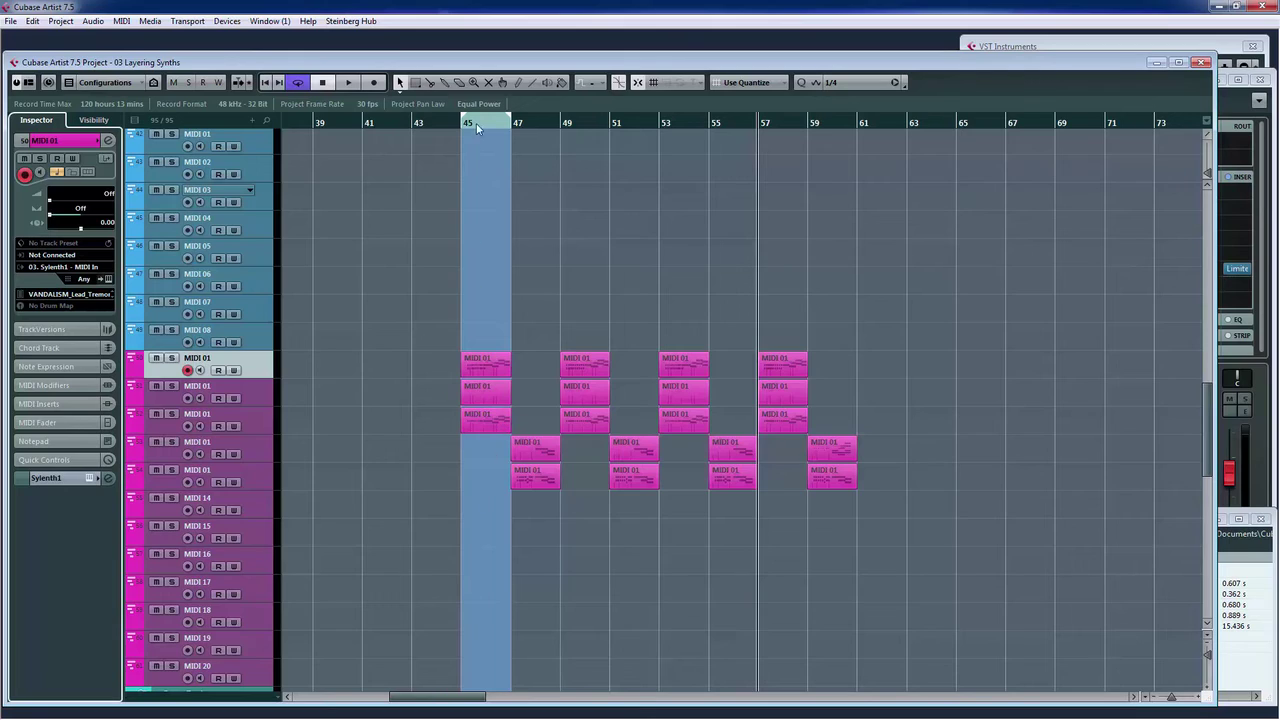
{"action": "left_click", "coordinate": [510, 120]}
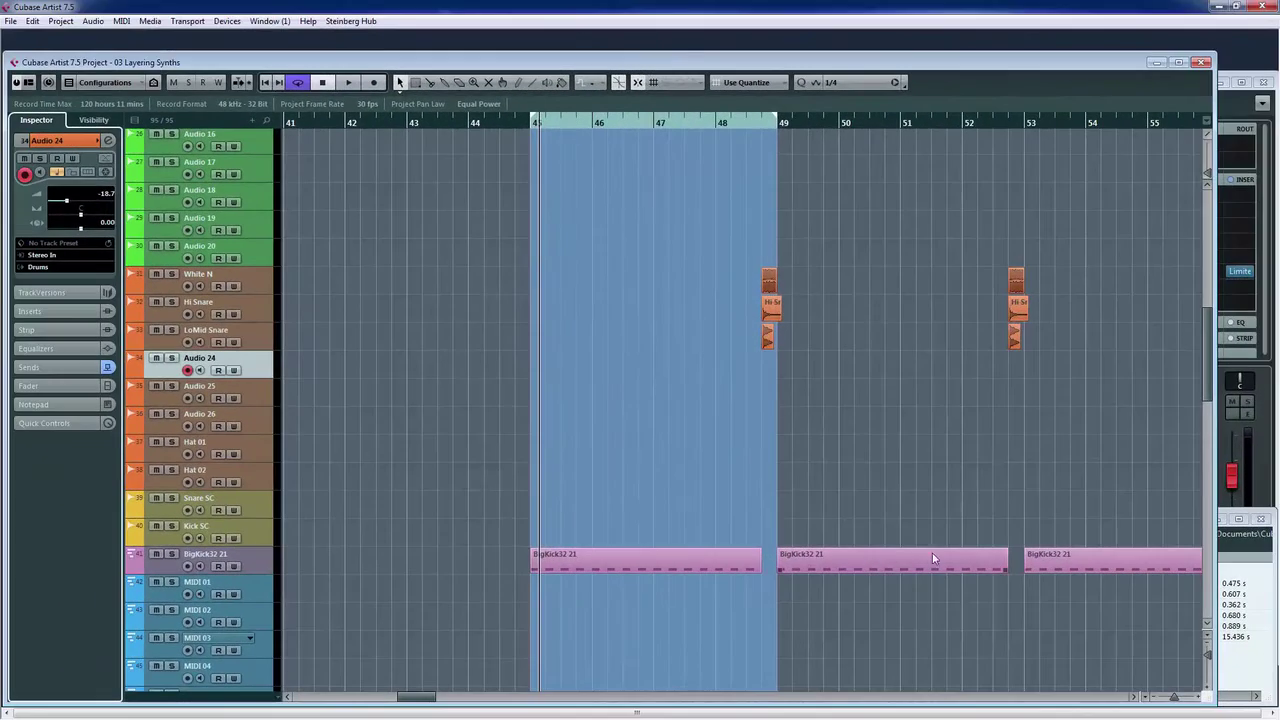
{"action": "key", "text": "ctrl+p"}
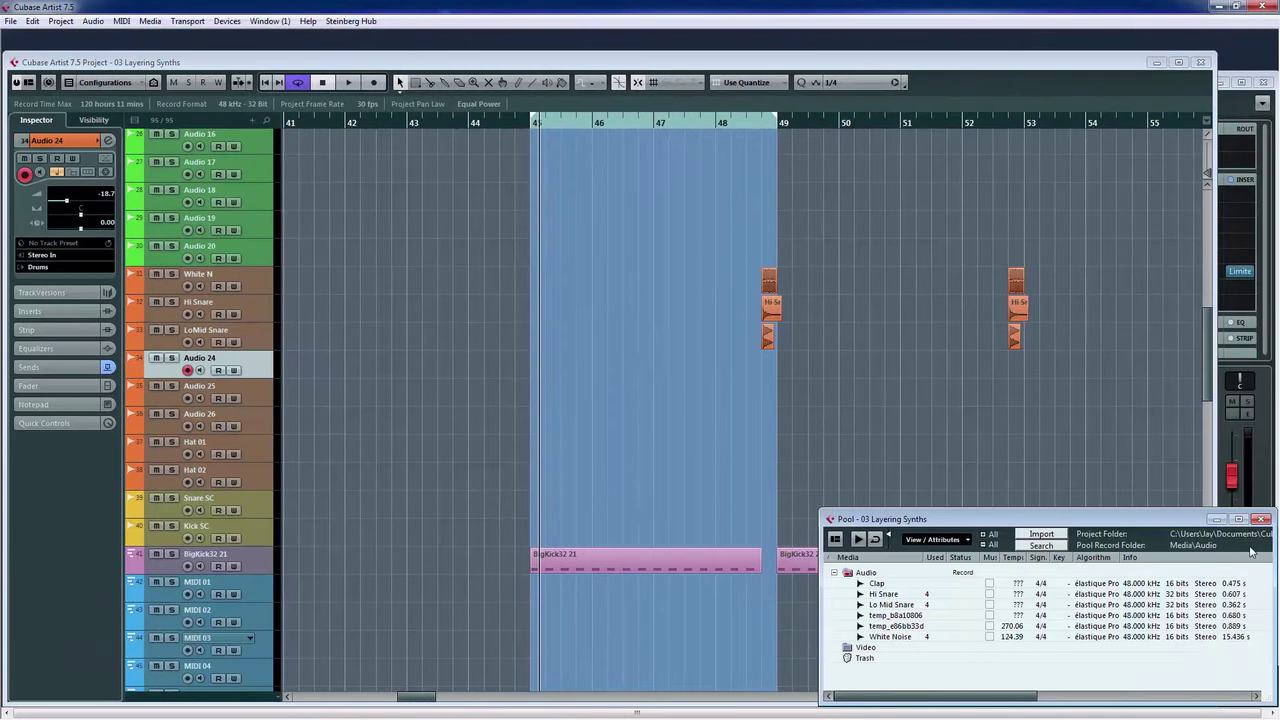
- Audition the Percussion and Rimshot samples and import both into the Pool, copying them to the working directory and converting if needed
{"action": "left_click", "coordinate": [1040, 536]}
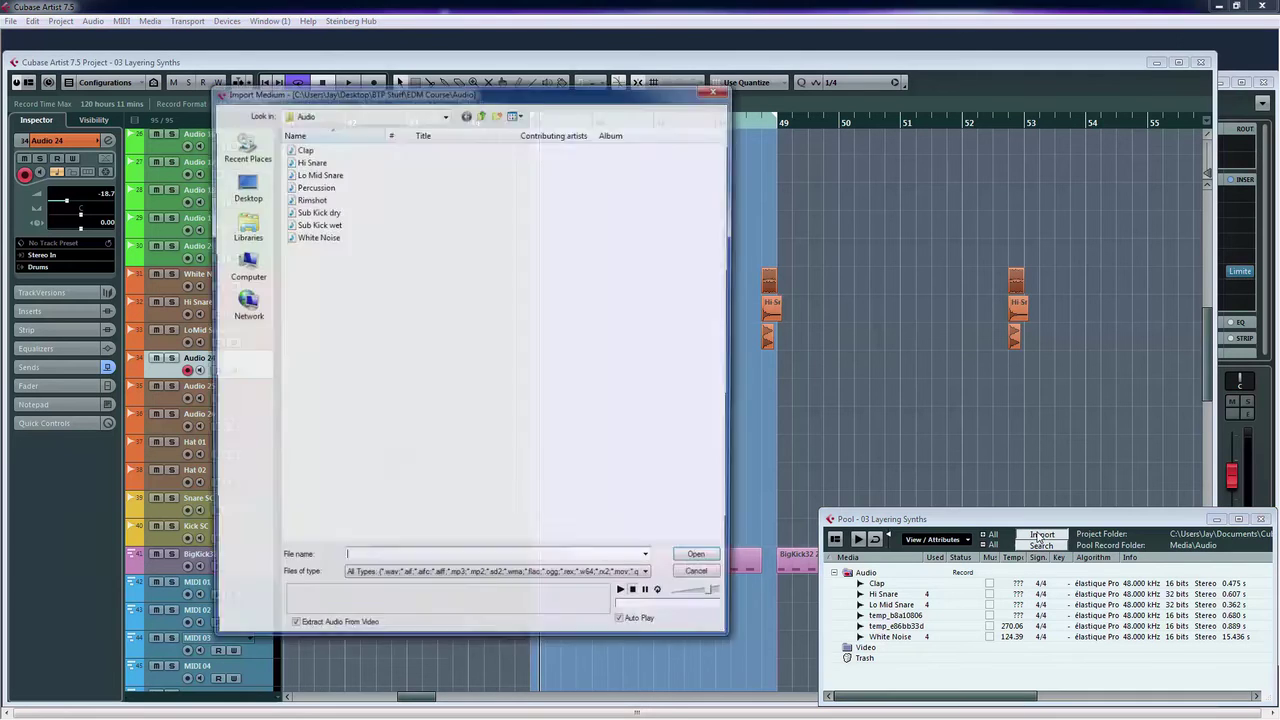
{"action": "left_click", "coordinate": [320, 190]}
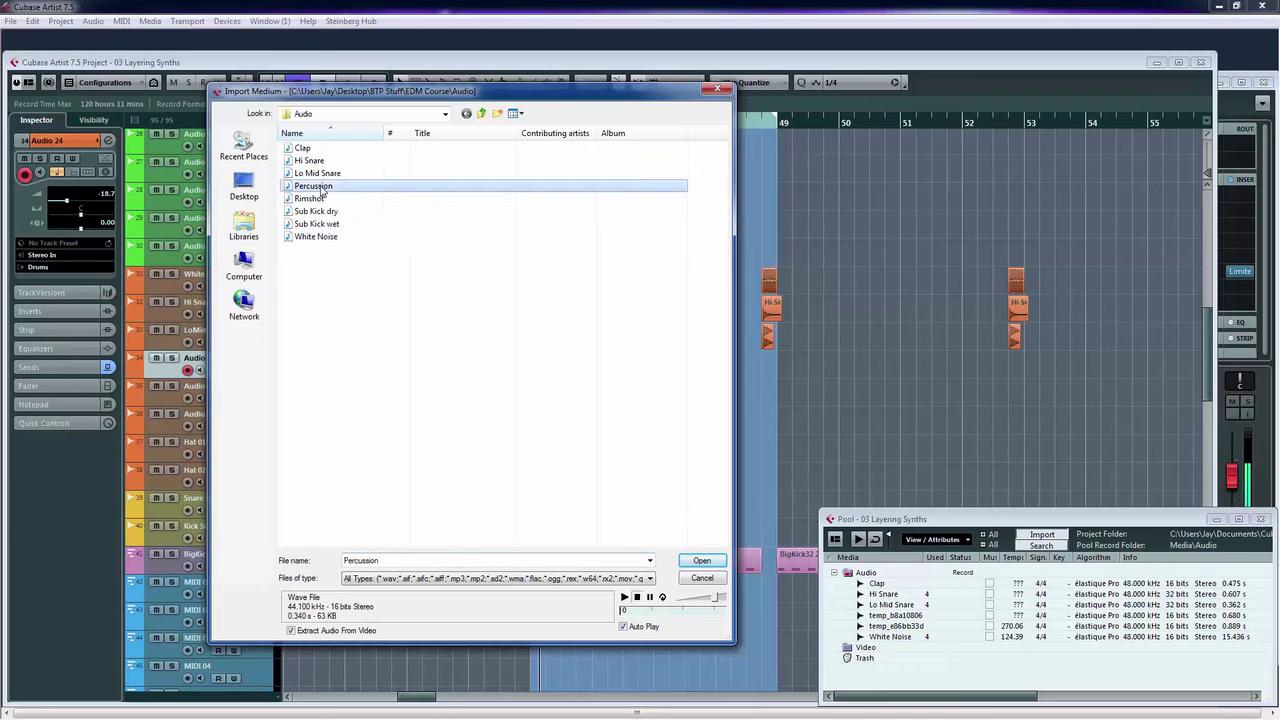
{"action": "left_click", "coordinate": [318, 198]}
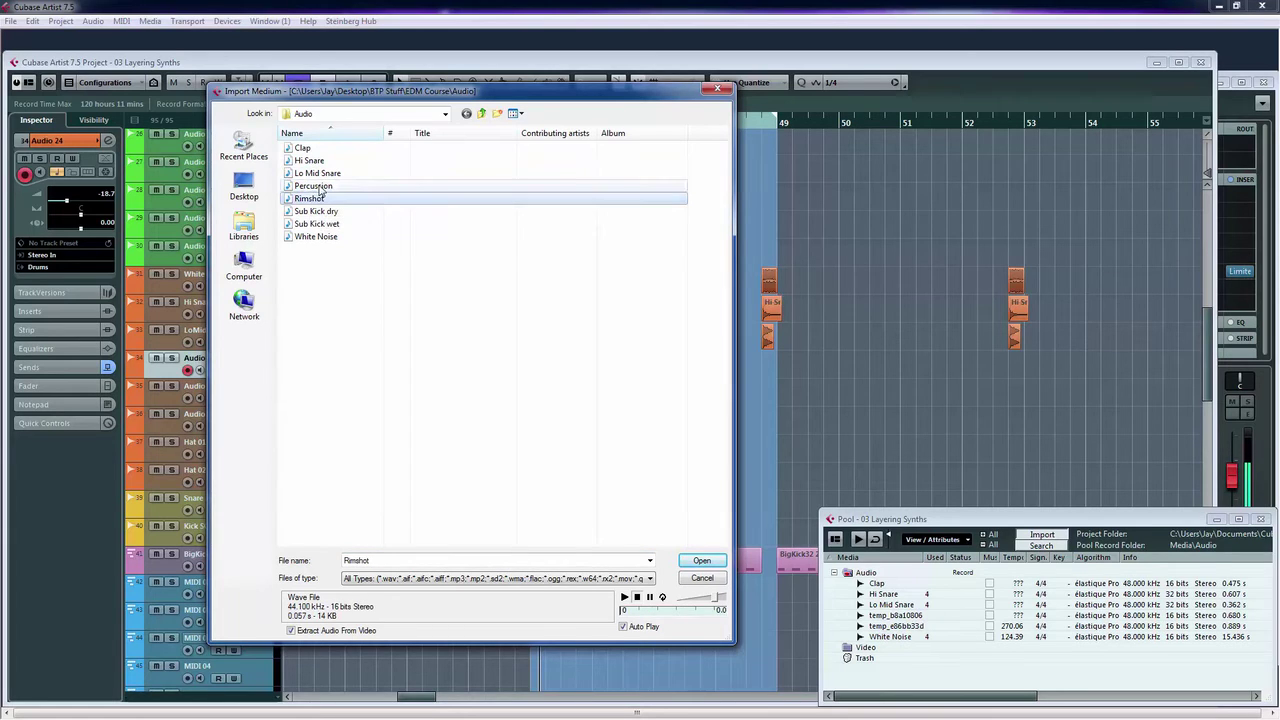
{"action": "left_click", "coordinate": [320, 188]}
{"action": "left_click", "coordinate": [318, 199]}
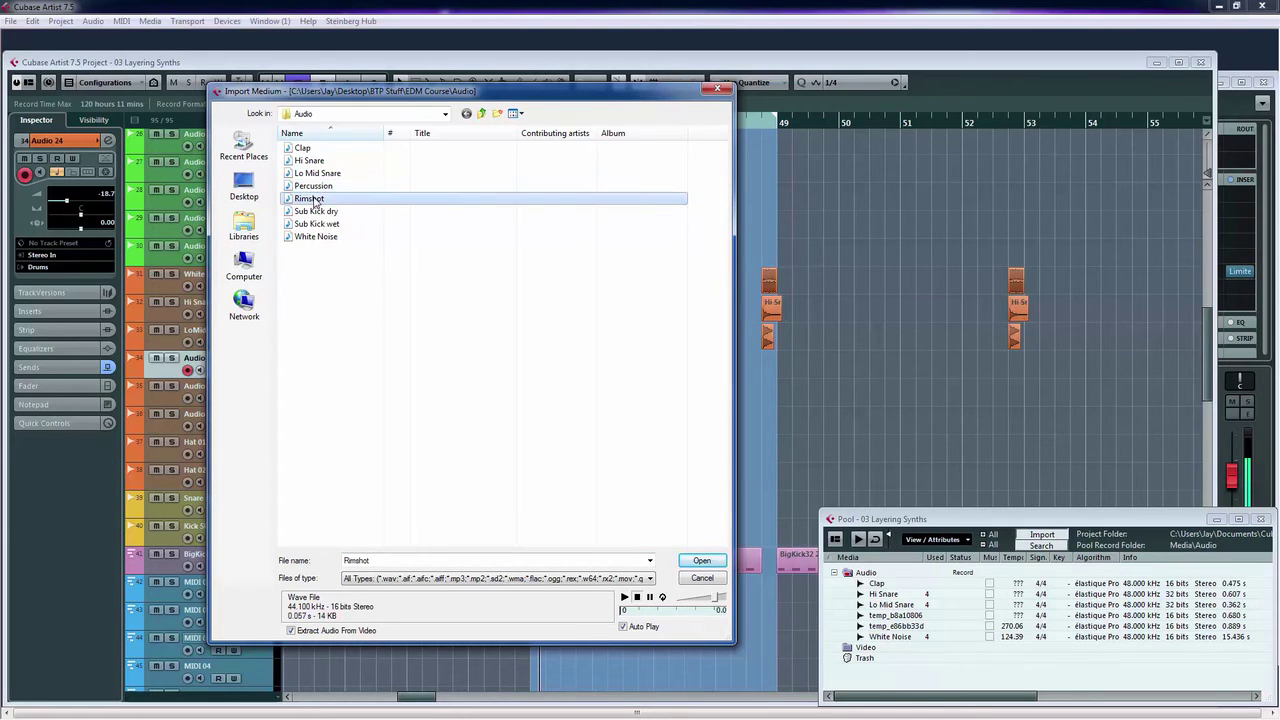
{"action": "left_click", "coordinate": [324, 188]}
{"action": "left_click", "coordinate": [320, 198]}
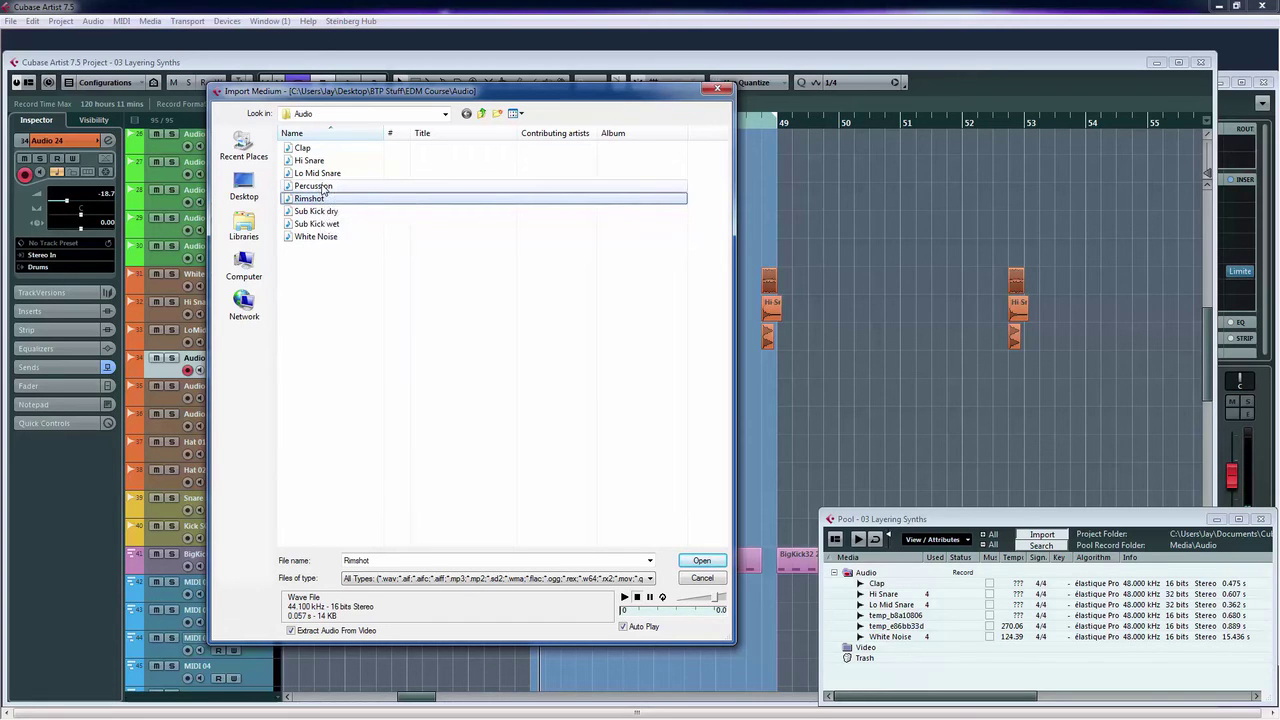
{"action": "left_click", "coordinate": [323, 188], "text": "ctrl"}
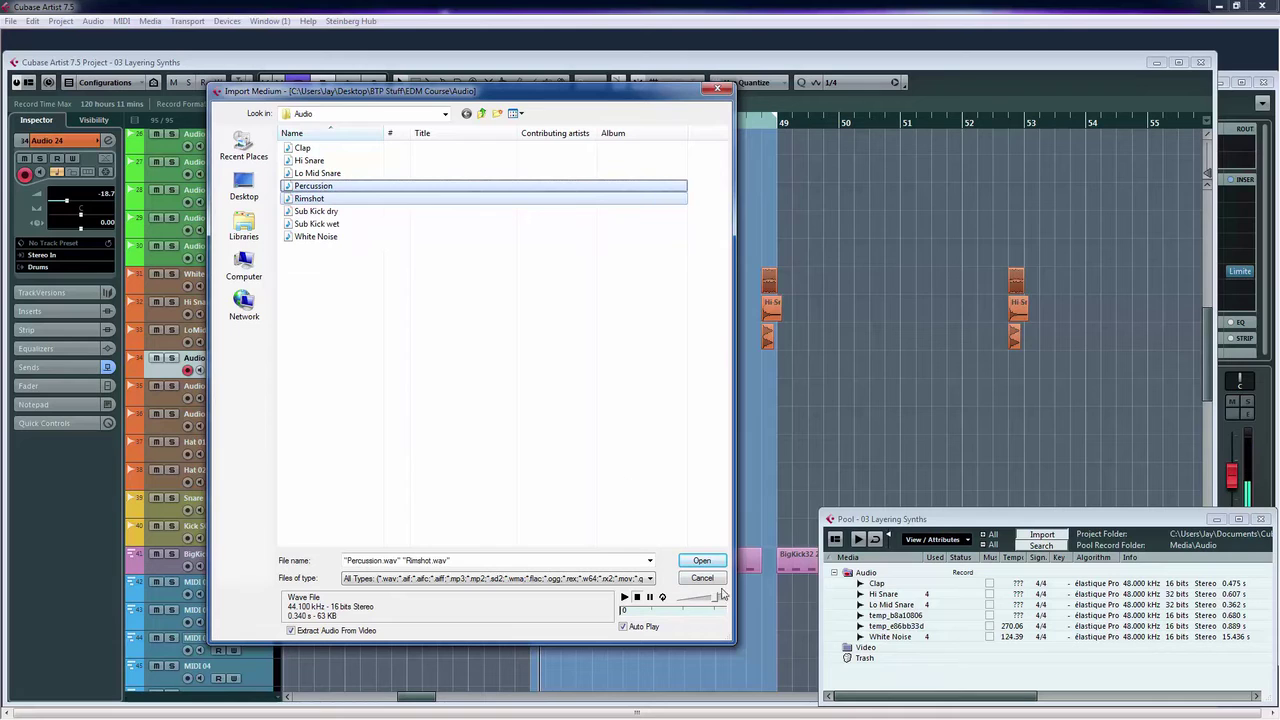
{"action": "left_click", "coordinate": [702, 561]}
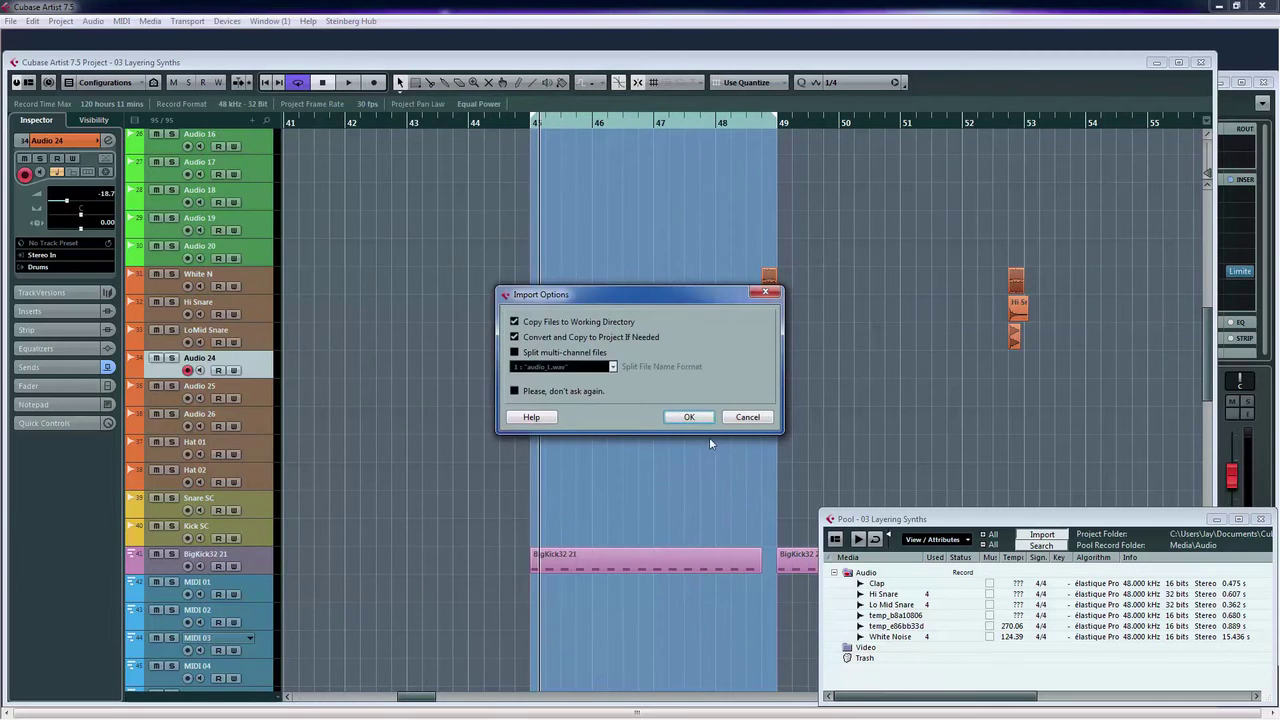
{"action": "left_click", "coordinate": [689, 417]}
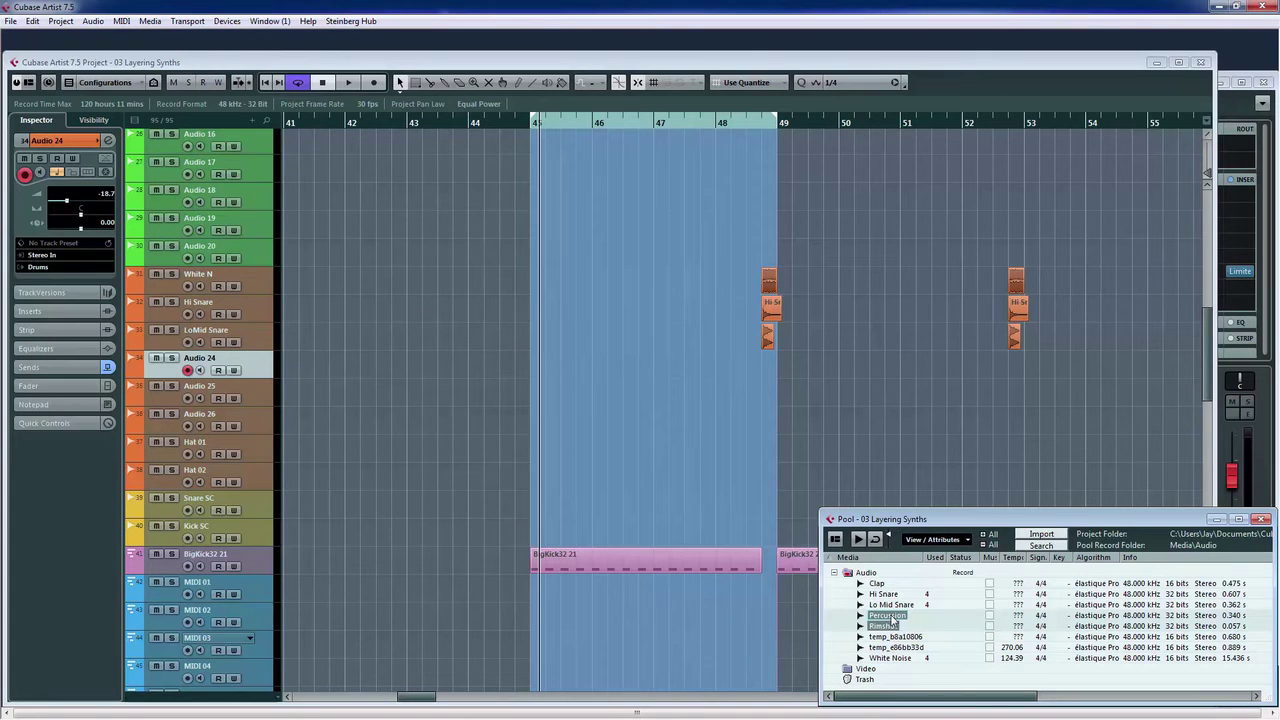
- Insert the Percussion and Rimshot clips at bar 45 on different tracks, starting with Audio 24
{"action": "mouse_move", "coordinate": [893, 618]}
{"action": "left_mouse_down"}
{"action": "mouse_move", "coordinate": [768, 393]}
{"action": "mouse_move", "coordinate": [532, 381]}
{"action": "left_mouse_up"}
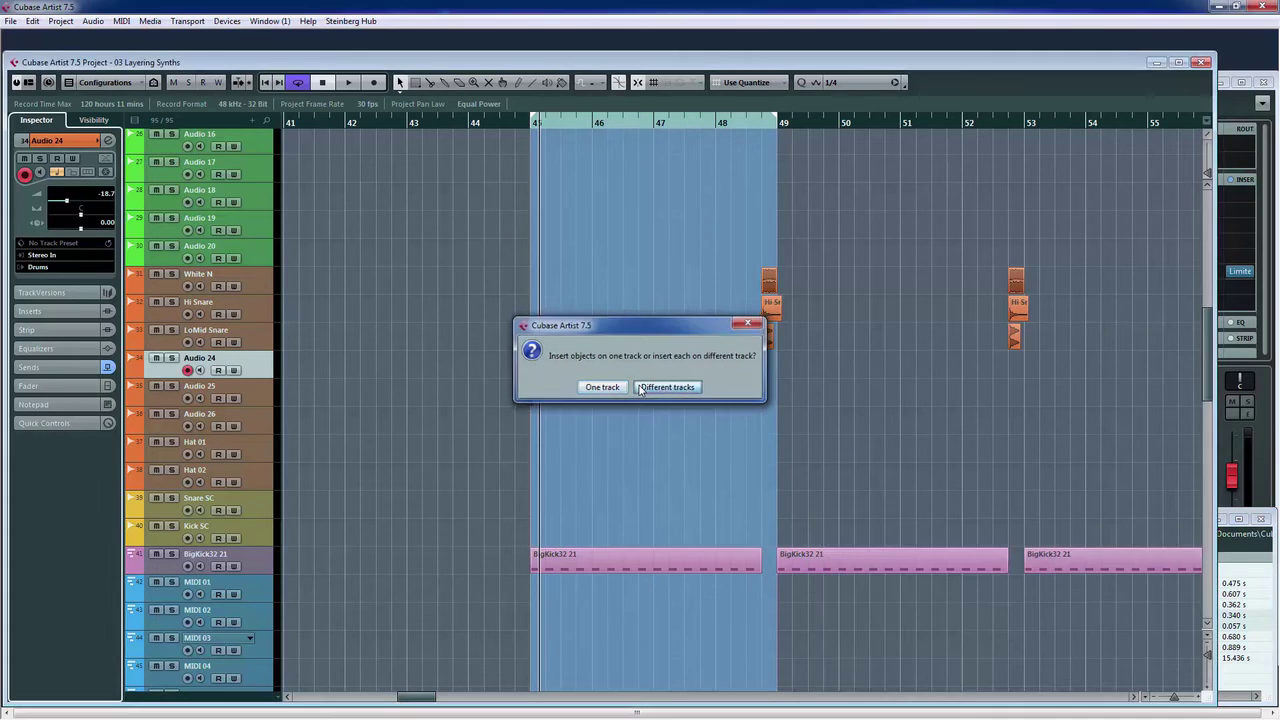
{"action": "left_click", "coordinate": [640, 387]}
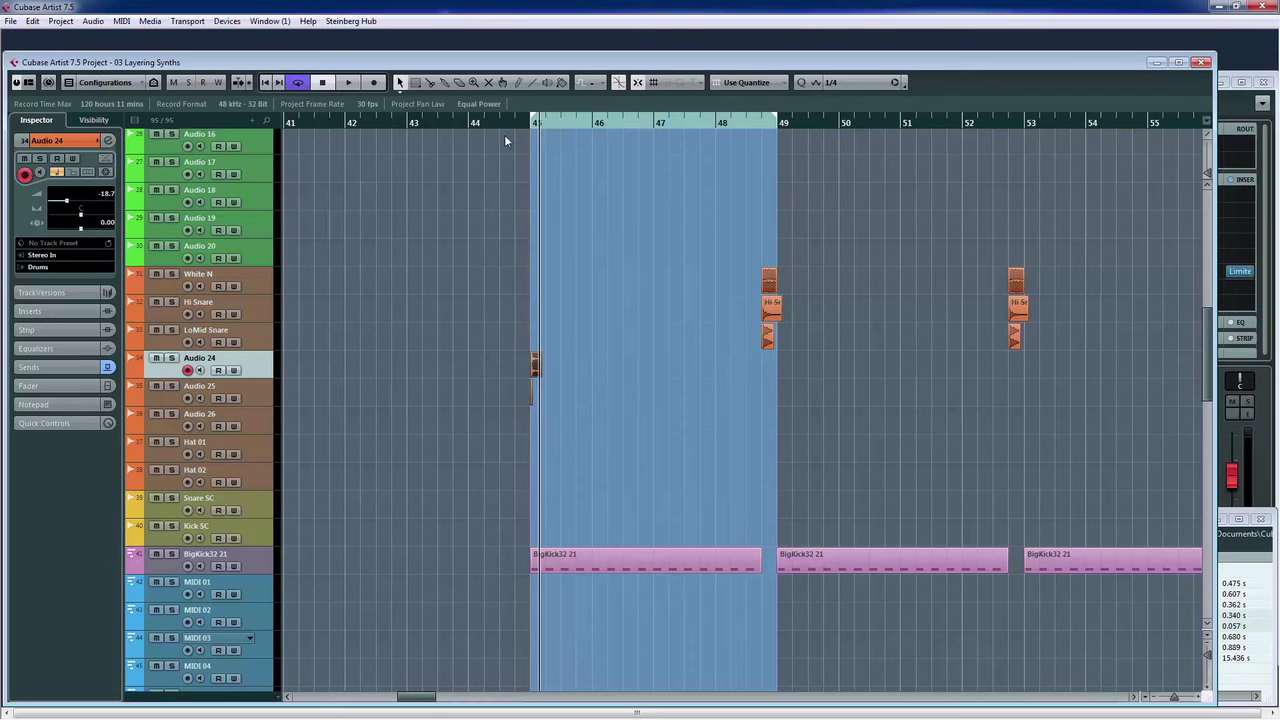
- Repeat the Percussion and Rimshot events on every beat of bars 45 to 48 except the final beat, and play the pattern
{"action": "left_click_drag", "start_coordinate": [505, 120], "coordinate": [504, 158]}
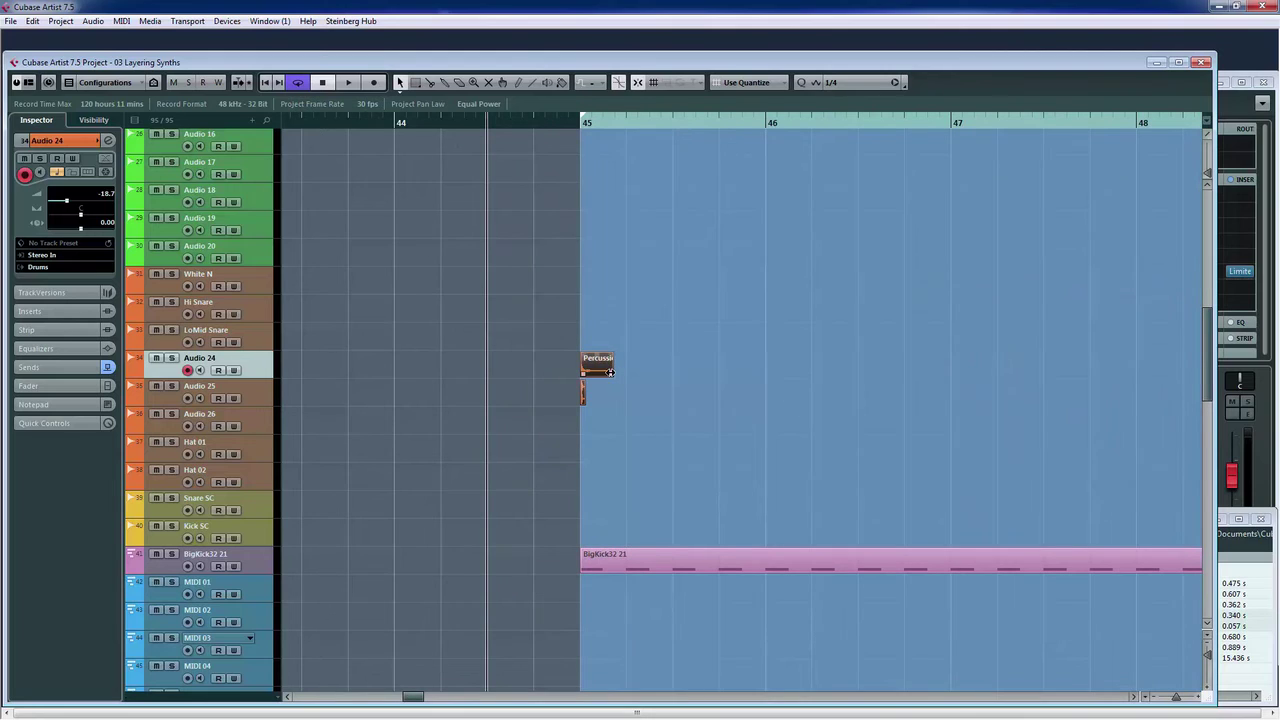
{"action": "scroll", "coordinate": [572, 139], "scroll_direction": "up", "scroll_amount": 4}
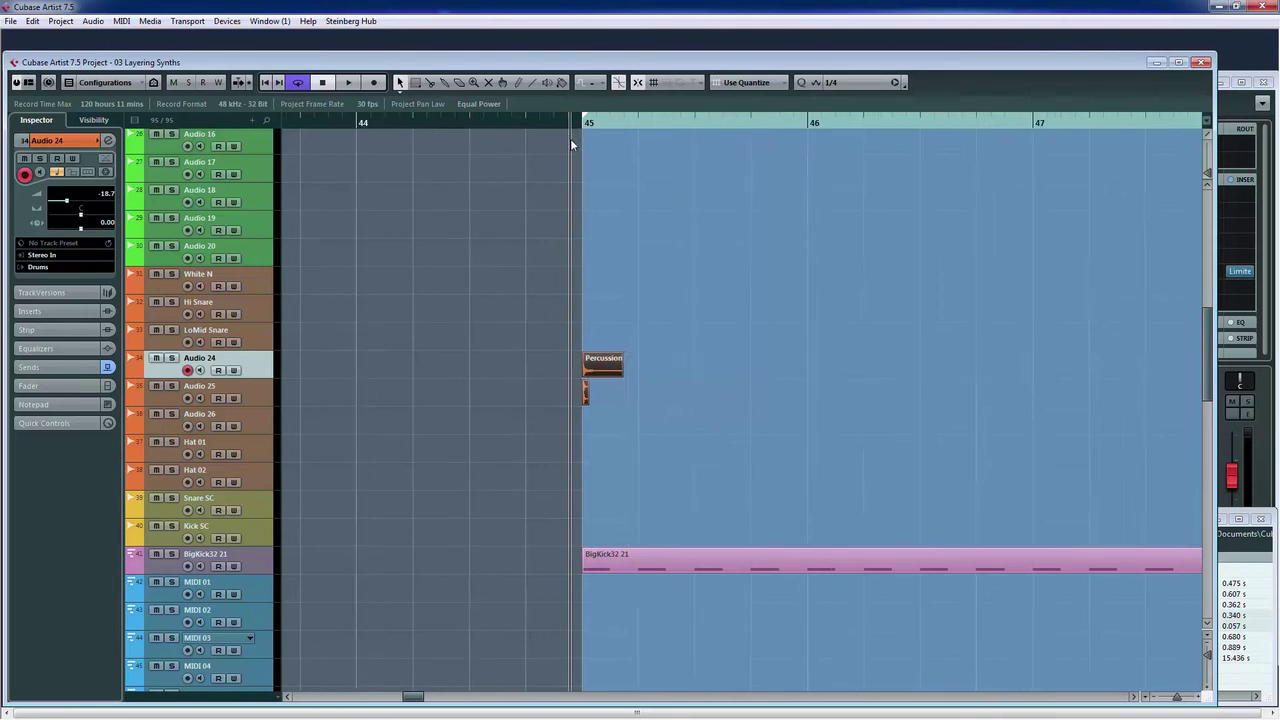
{"action": "left_click_drag", "start_coordinate": [647, 356], "coordinate": [610, 403]}
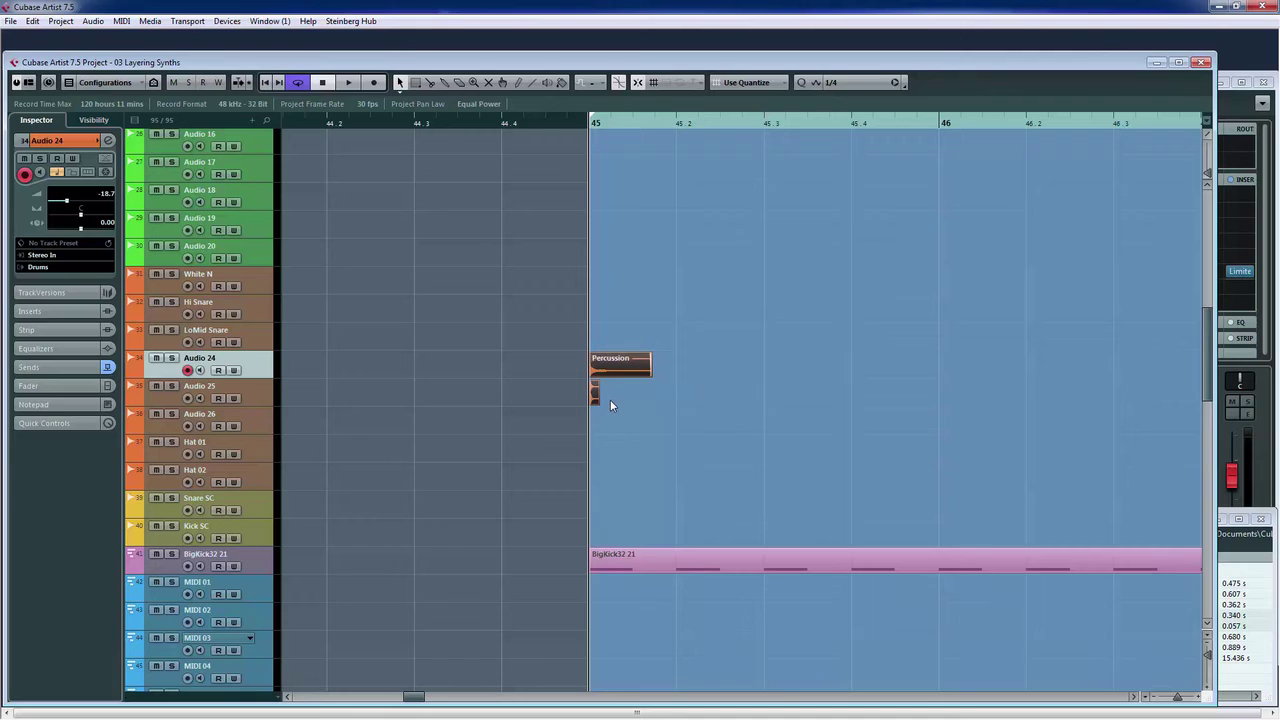
{"action": "left_click_drag", "start_coordinate": [622, 362], "coordinate": [715, 379]}
{"action": "left_click", "coordinate": [645, 352], "text": "shift"}
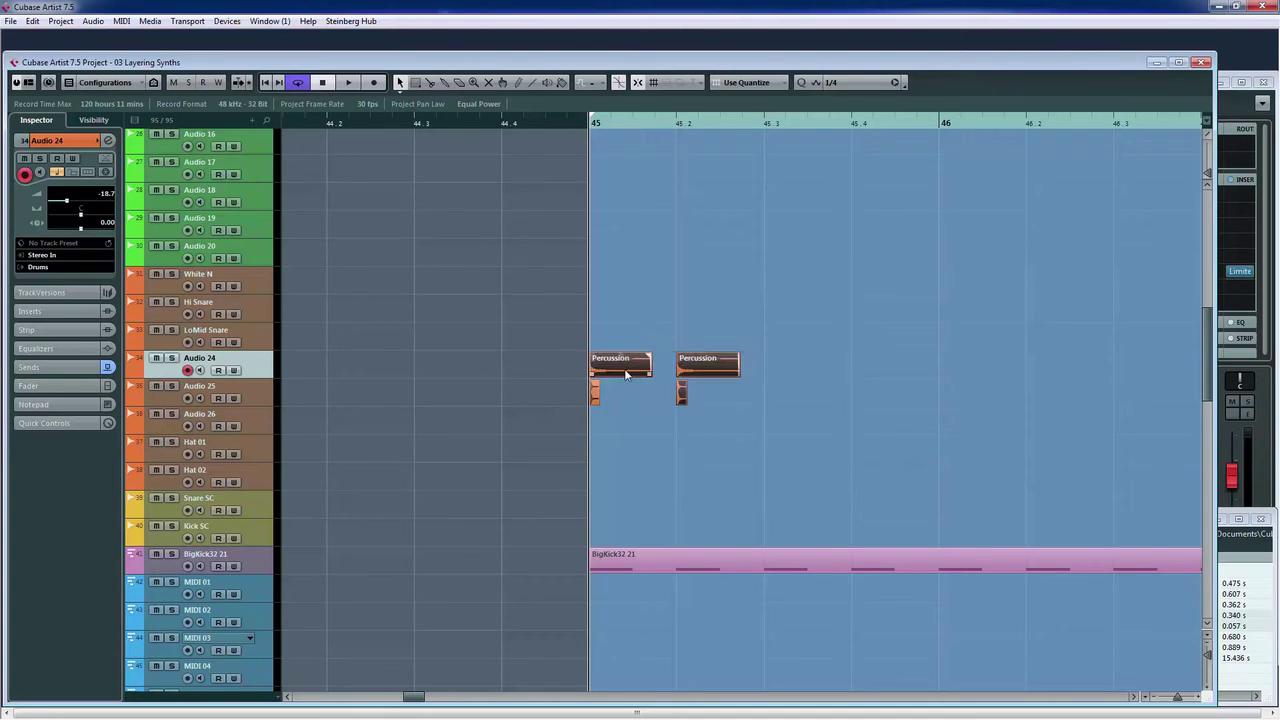
{"action": "left_click_drag", "start_coordinate": [625, 368], "coordinate": [772, 361]}
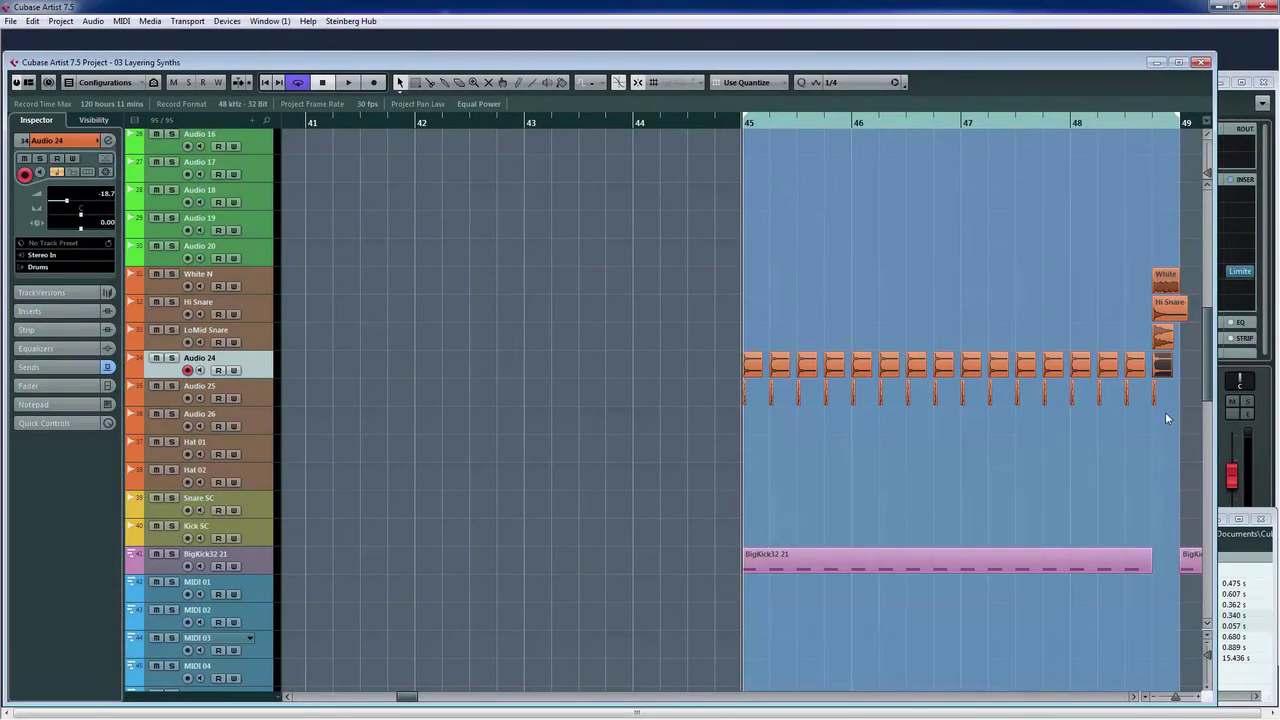
{"action": "left_click_drag", "start_coordinate": [1169, 420], "coordinate": [1152, 372]}
{"action": "key", "text": "space"}
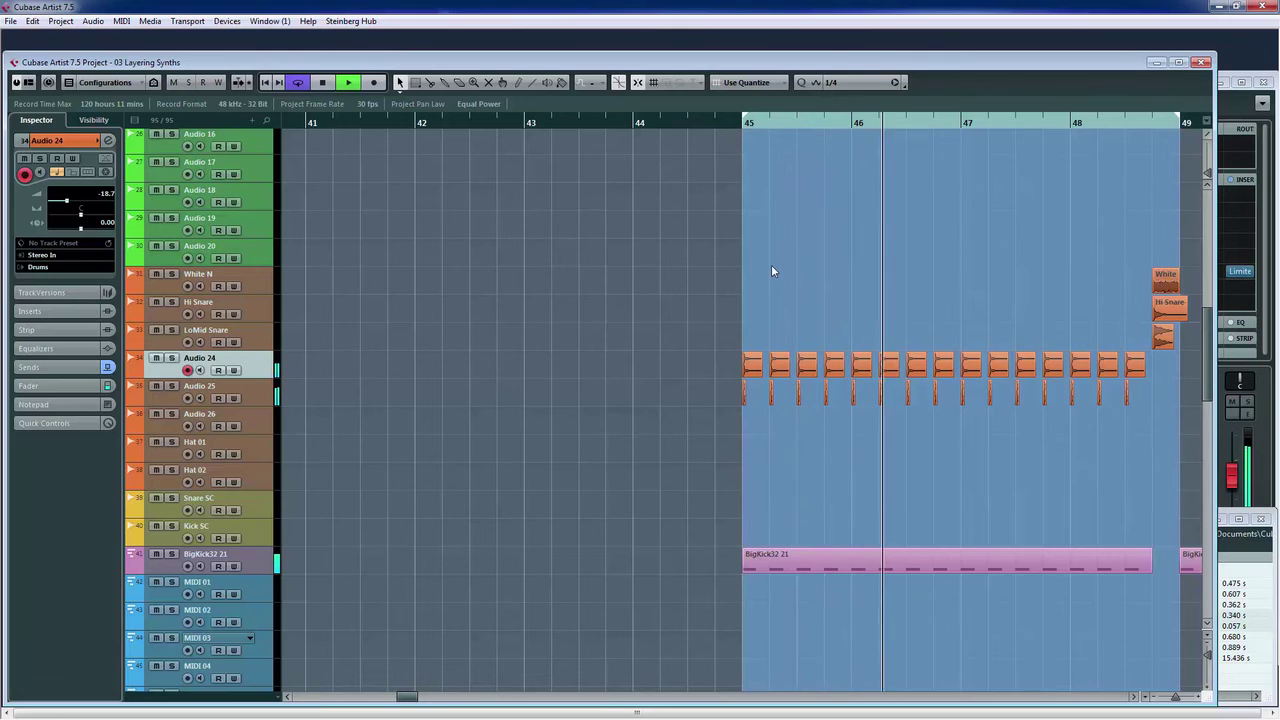
{"action": "key", "text": "space"}
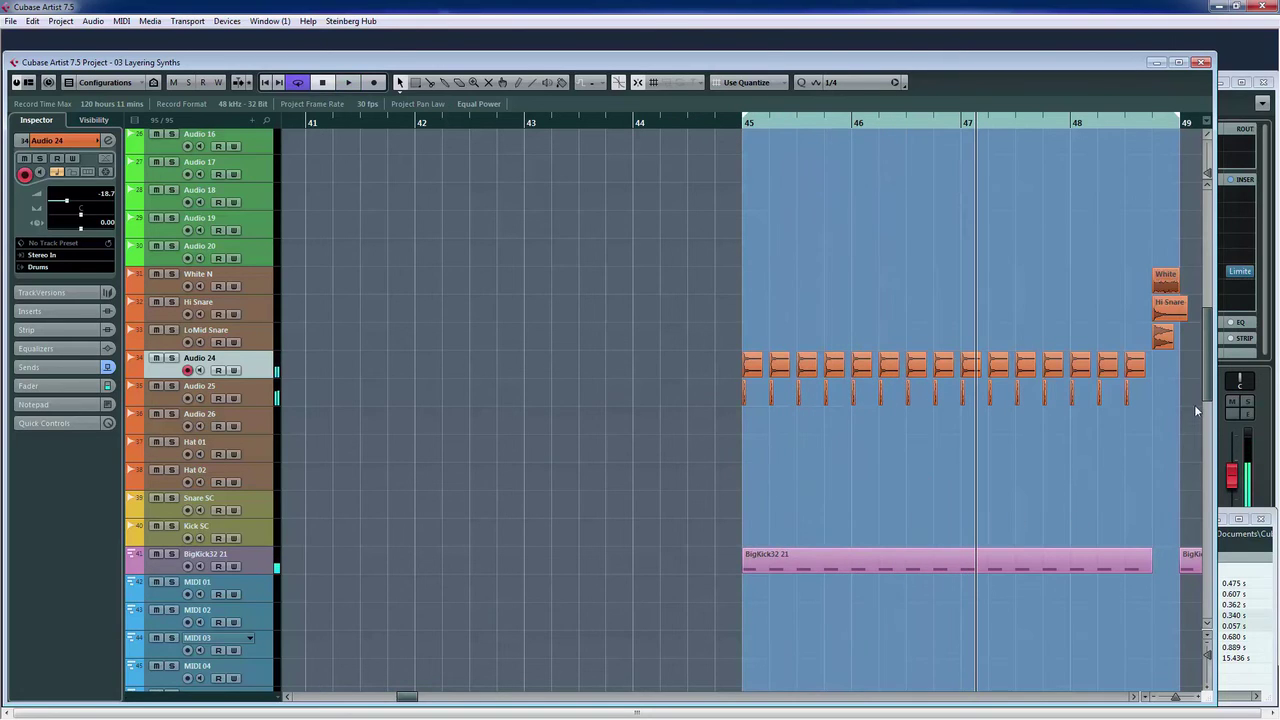
- In the MixConsole during playback, lower Audio 25 to -12.9, then solo Audio 24 and raise its level to -15.8
{"action": "key", "text": "F3"}
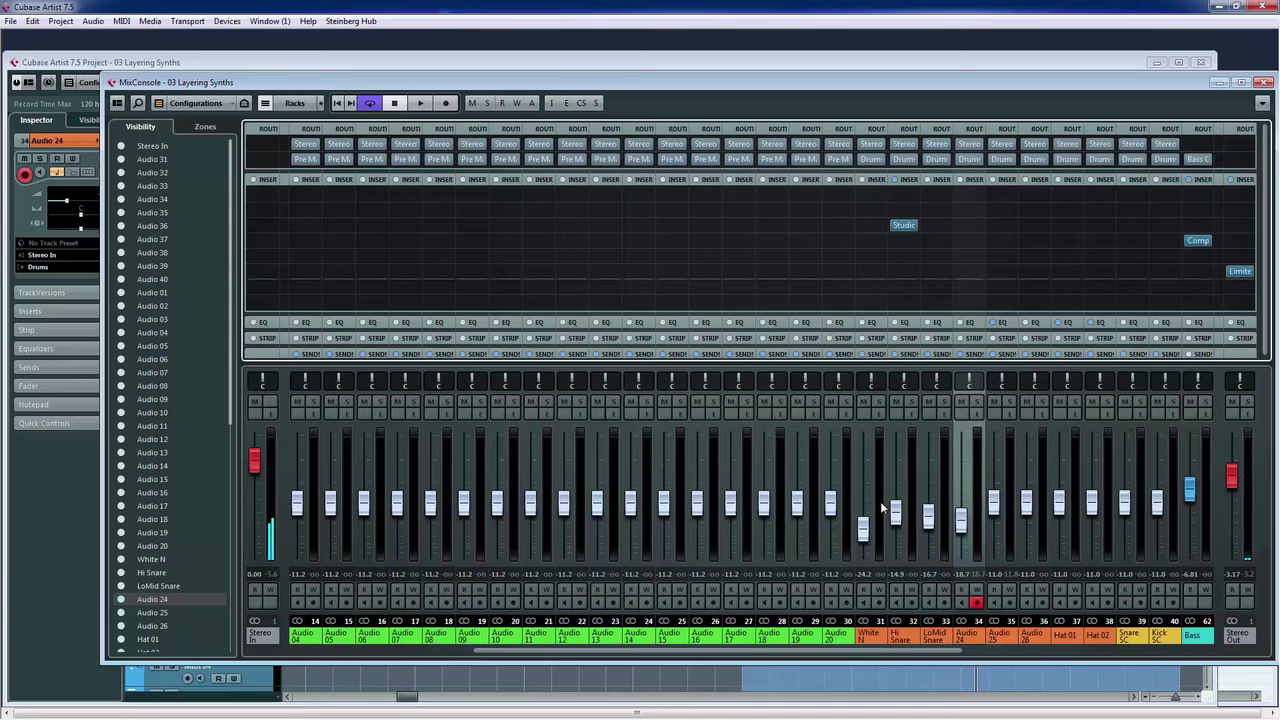
{"action": "key", "text": "space"}
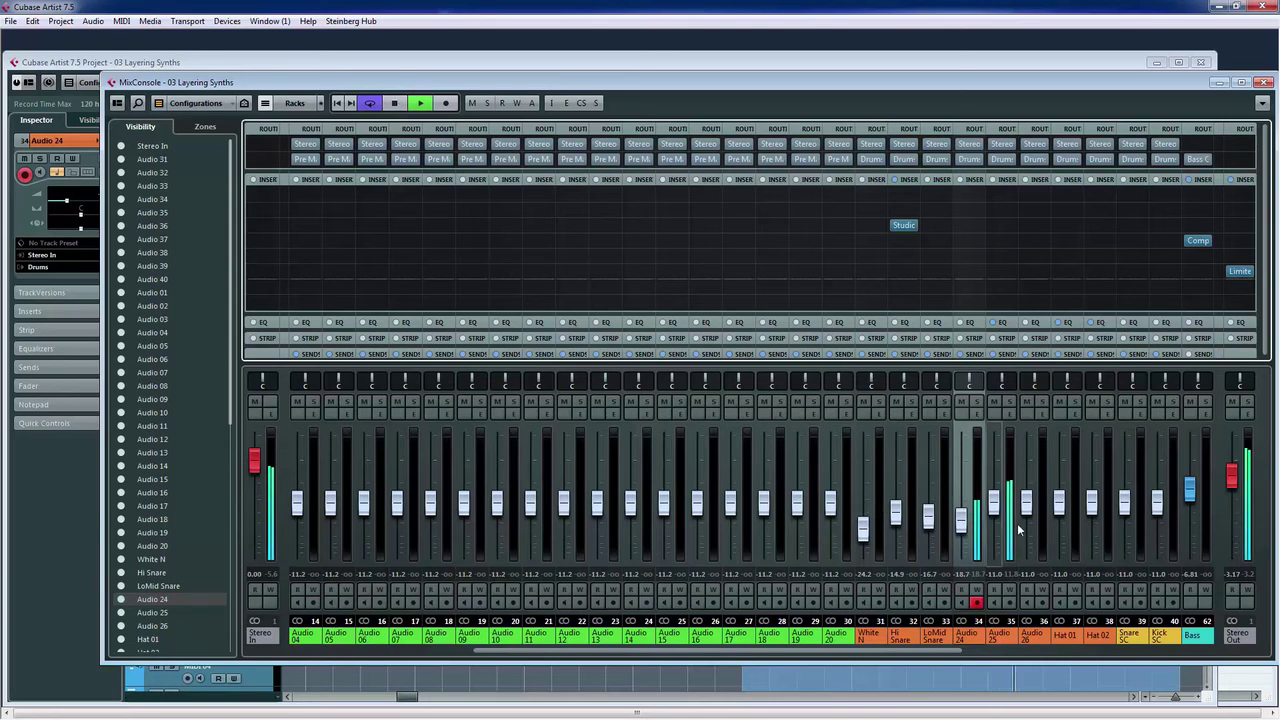
{"action": "left_click_drag", "start_coordinate": [992, 506], "coordinate": [992, 510]}
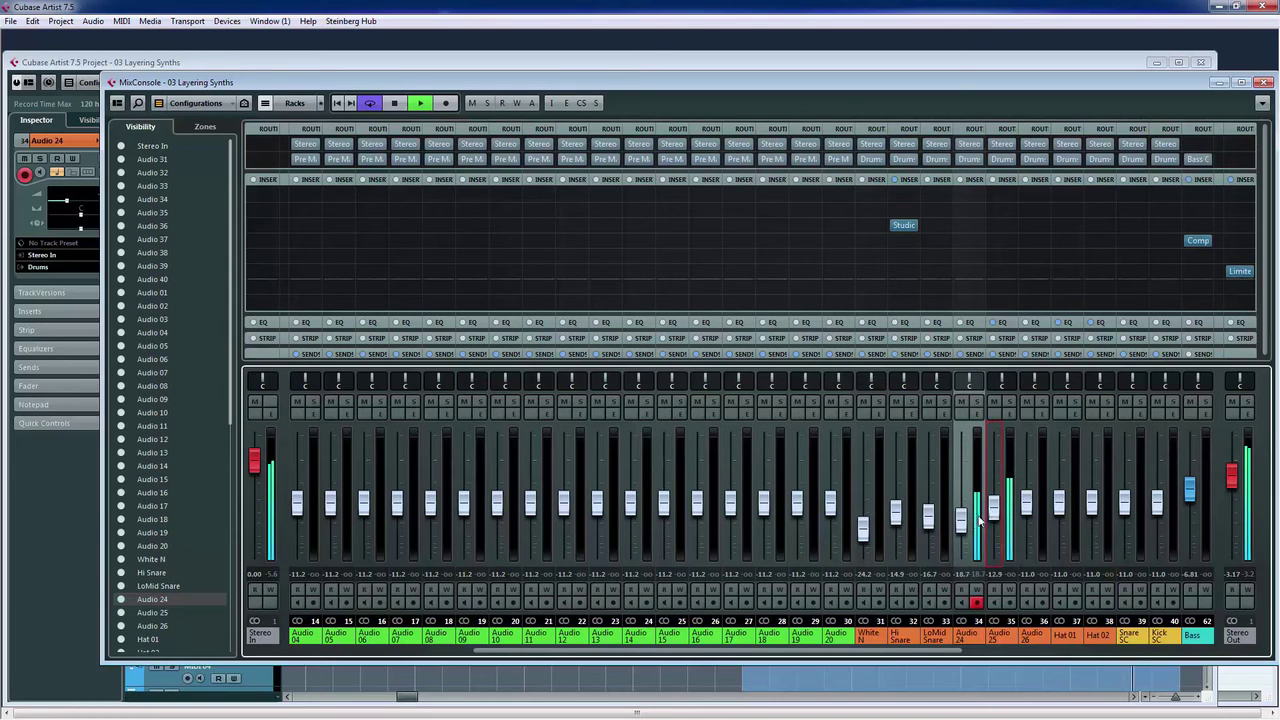
{"action": "left_click", "coordinate": [978, 401]}
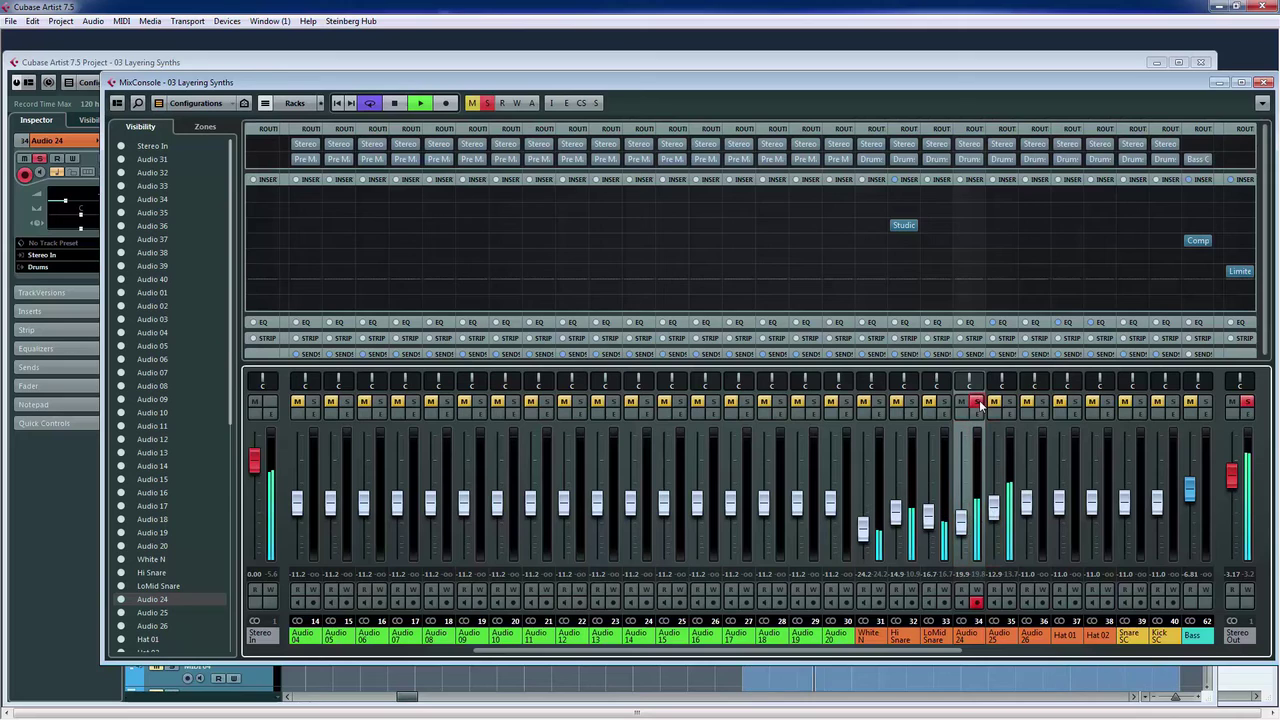
{"action": "left_click_drag", "start_coordinate": [966, 521], "coordinate": [968, 510]}
- Solo Audio 25 and lower it to -14.6, compare it with Audio 24, then stop playback with only Audio 24 soloed
{"action": "left_click", "coordinate": [1009, 401]}
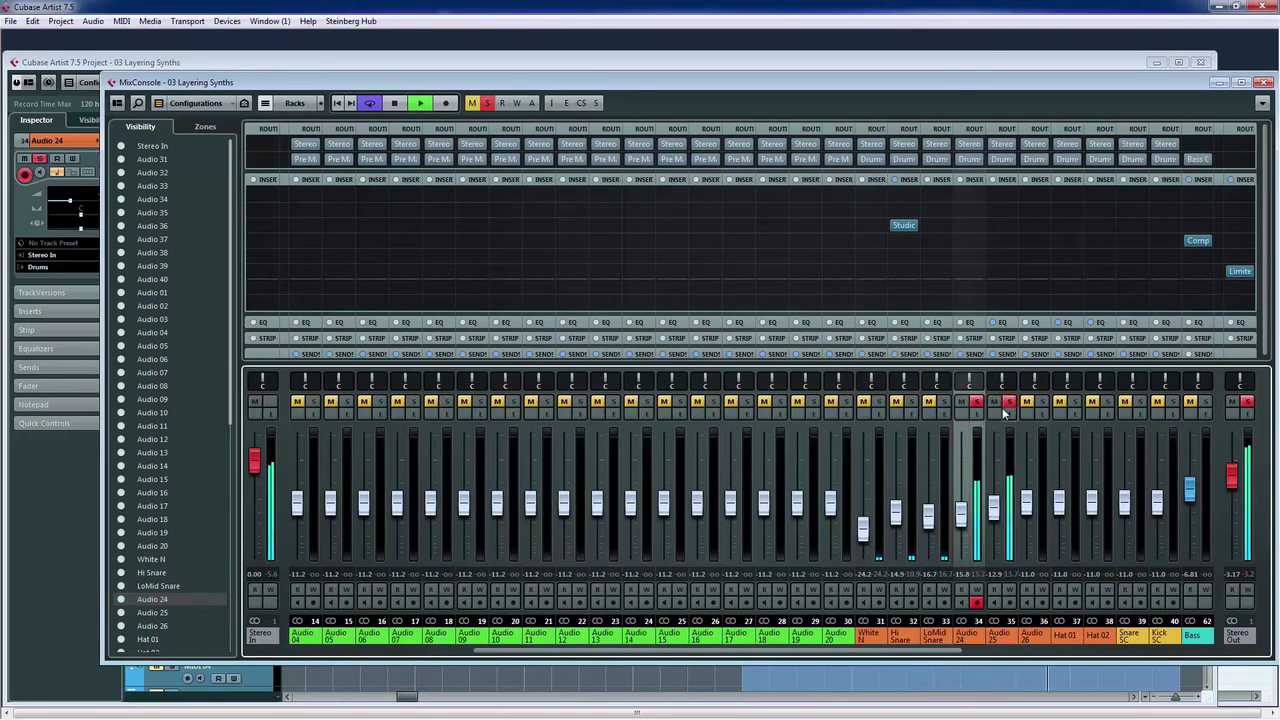
{"action": "left_click", "coordinate": [979, 401]}
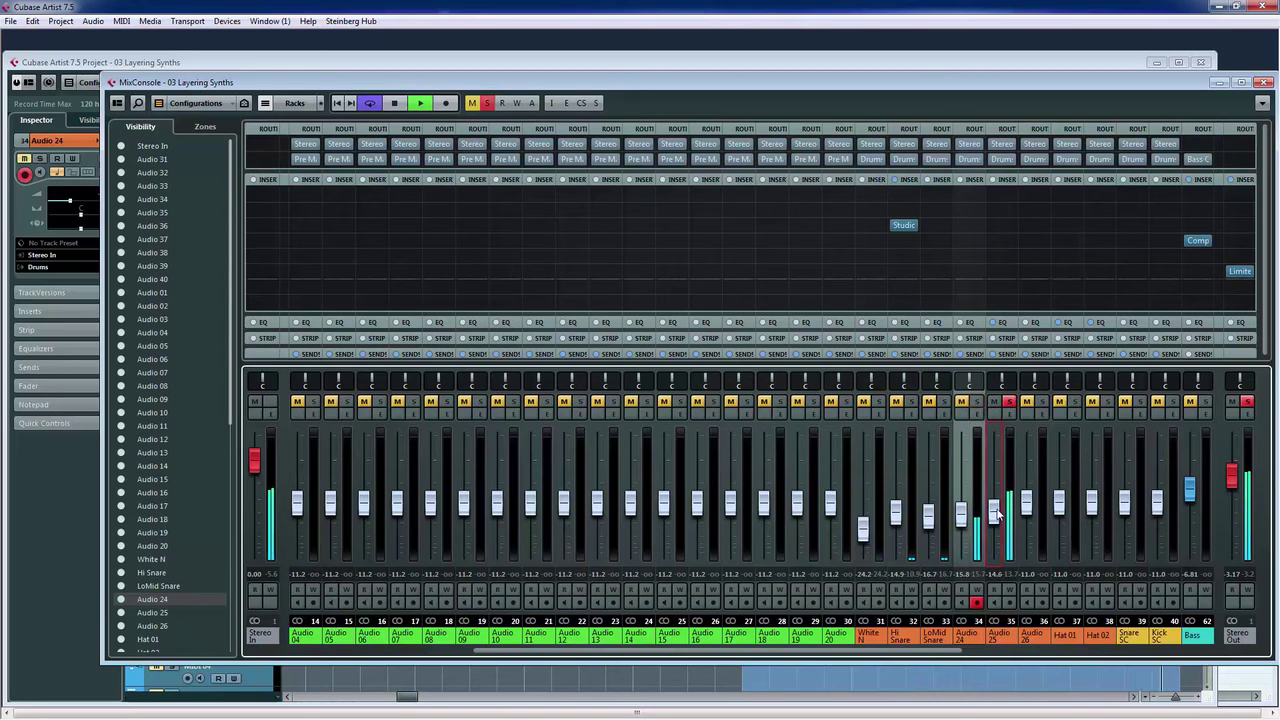
{"action": "left_click", "coordinate": [977, 401]}
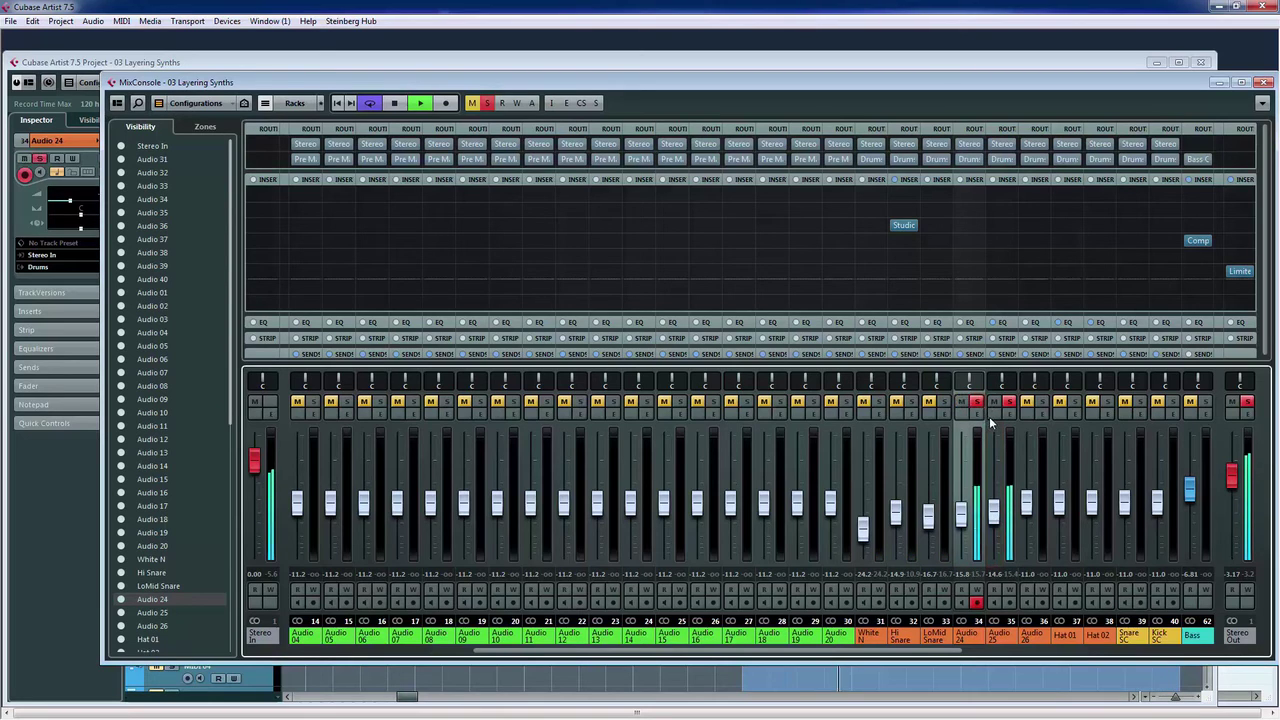
{"action": "key", "text": "space"}
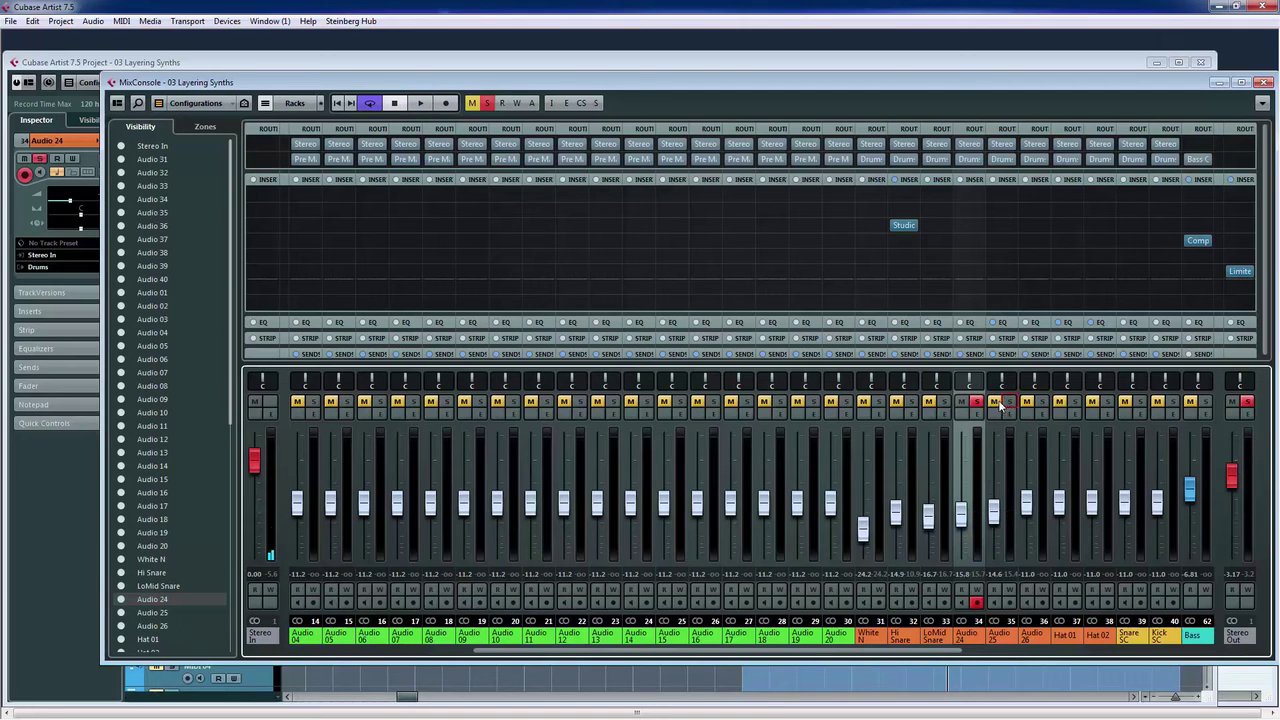
- Load StudioEQ into insert slot 4 of Audio 24
{"action": "left_click", "coordinate": [968, 238]}
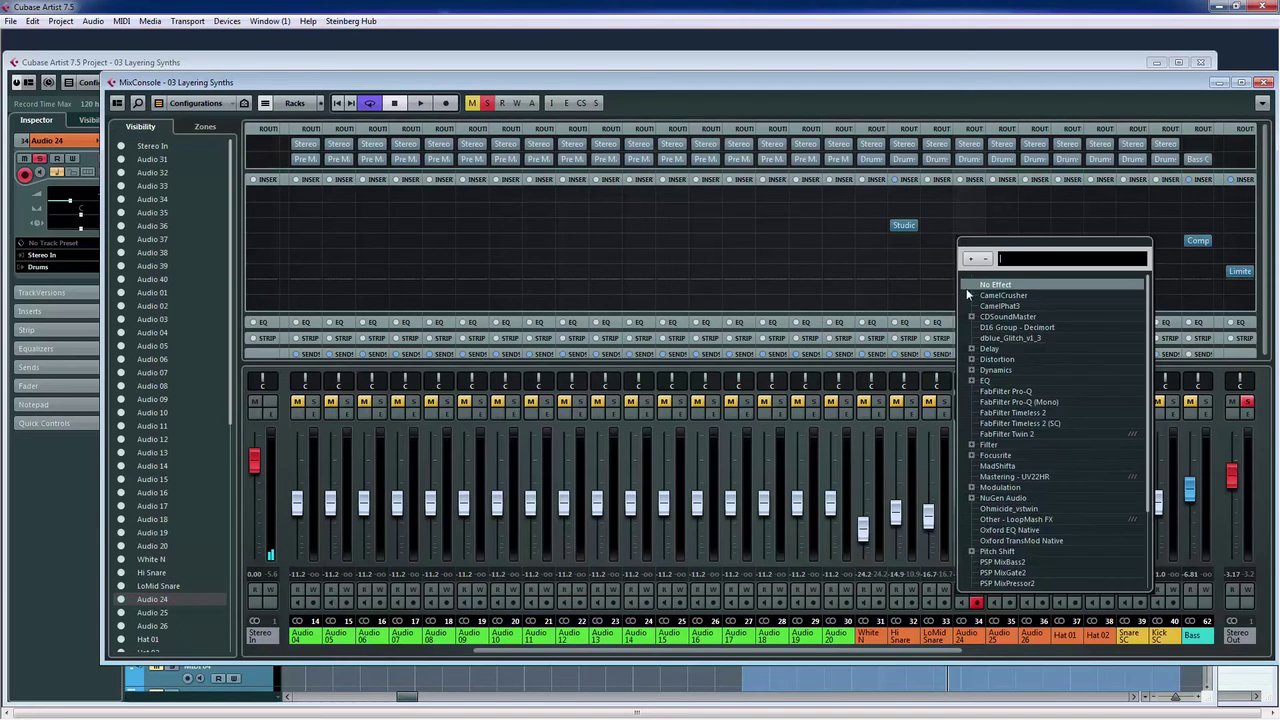
{"action": "left_click", "coordinate": [971, 380]}
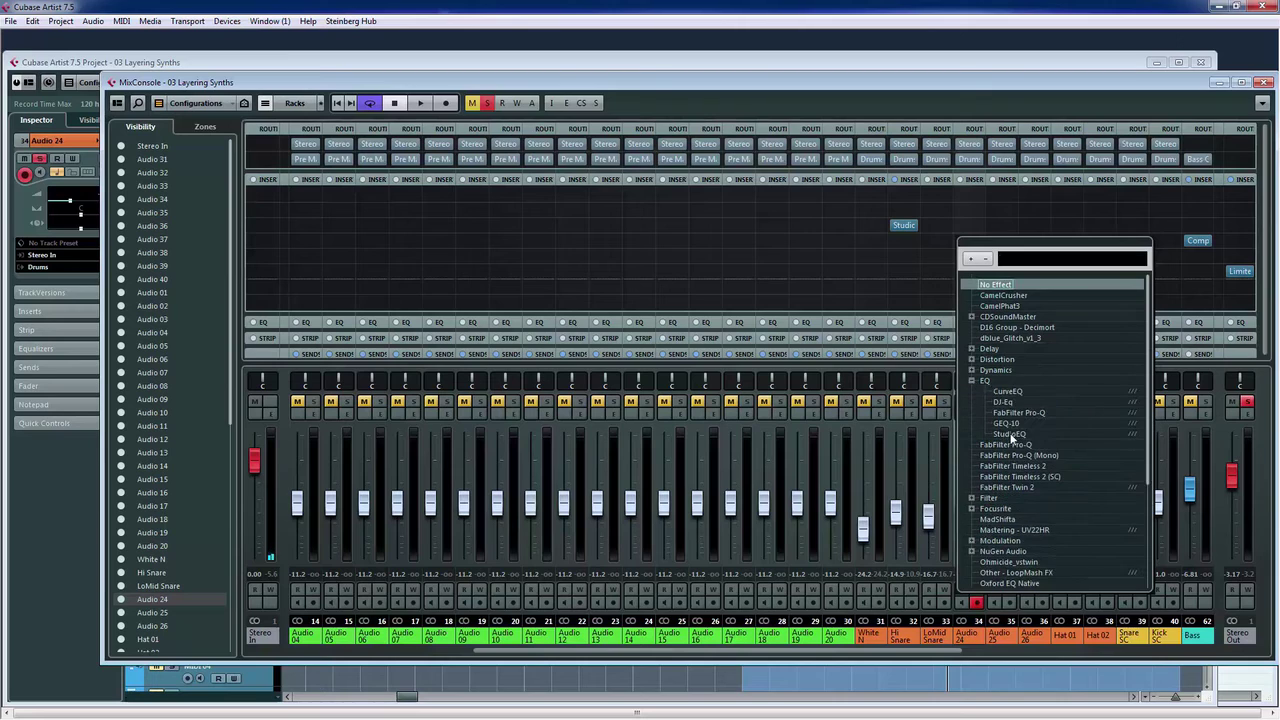
{"action": "left_click", "coordinate": [1008, 434]}
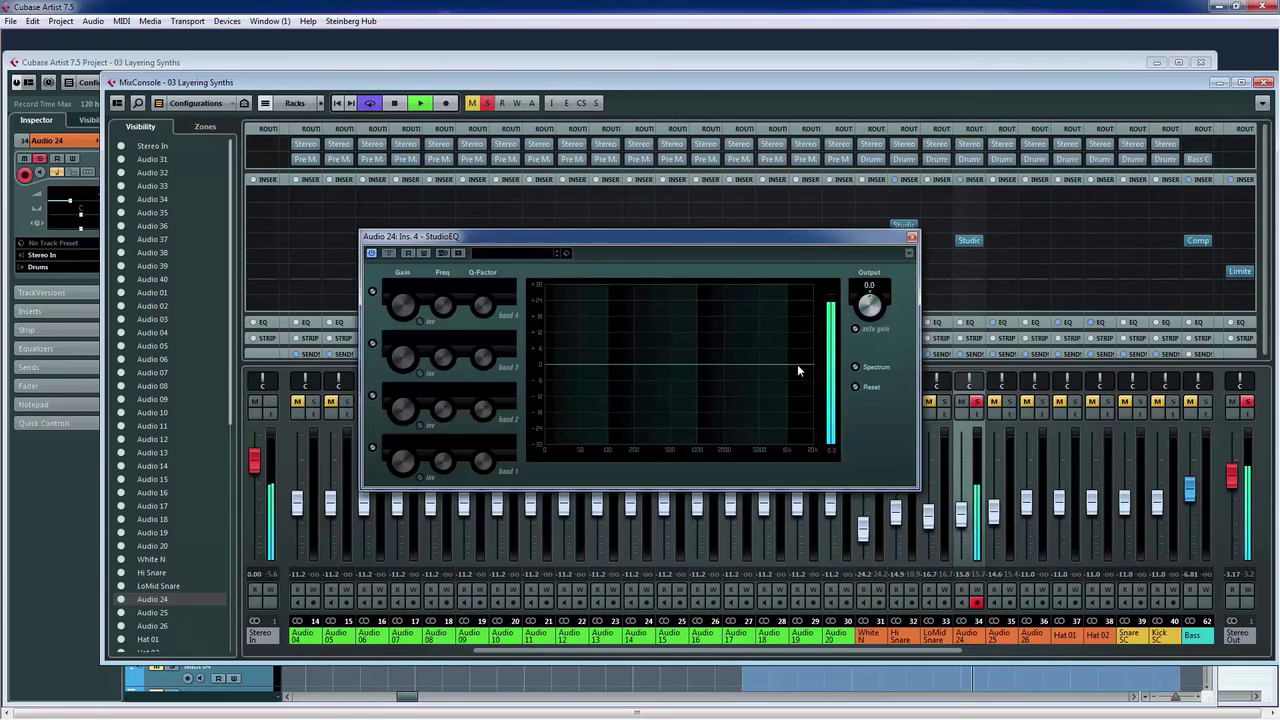
- Boost band 3 of Audio 24's StudioEQ by 4.1 dB at 2526 Hz and close the plug-in window
{"action": "left_click", "coordinate": [702, 363]}
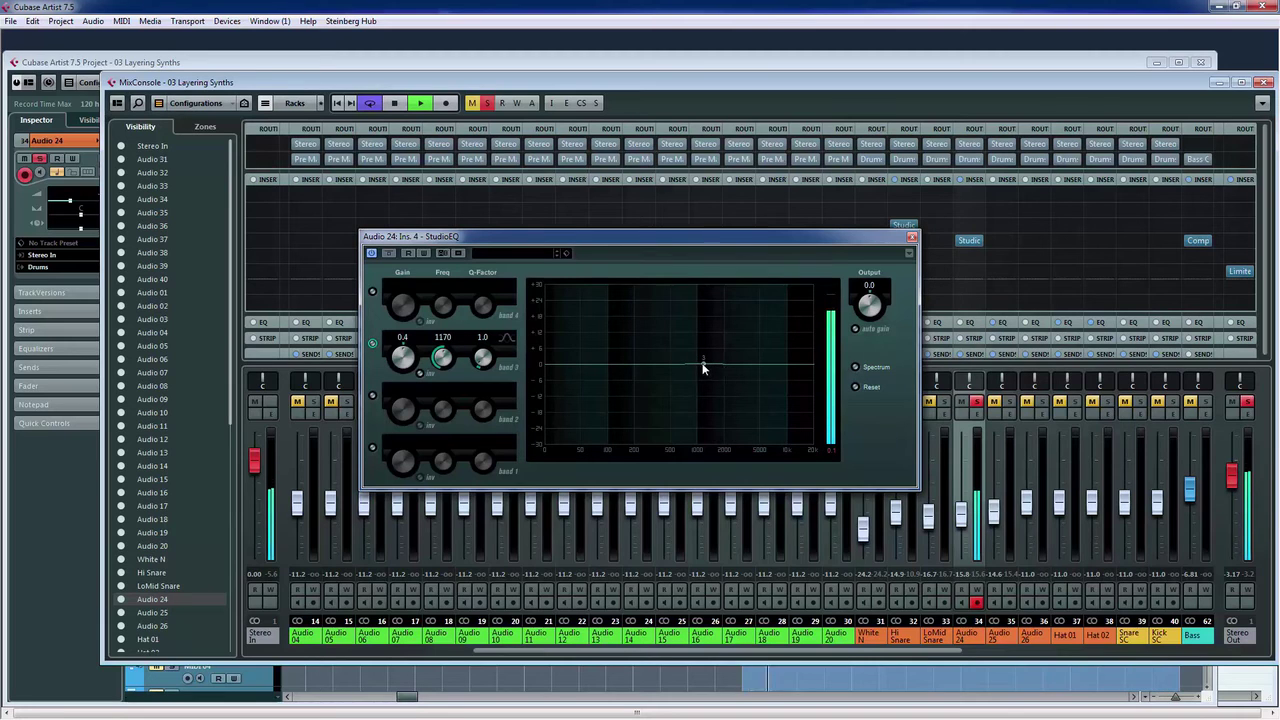
{"action": "left_click_drag", "start_coordinate": [707, 365], "coordinate": [742, 344]}
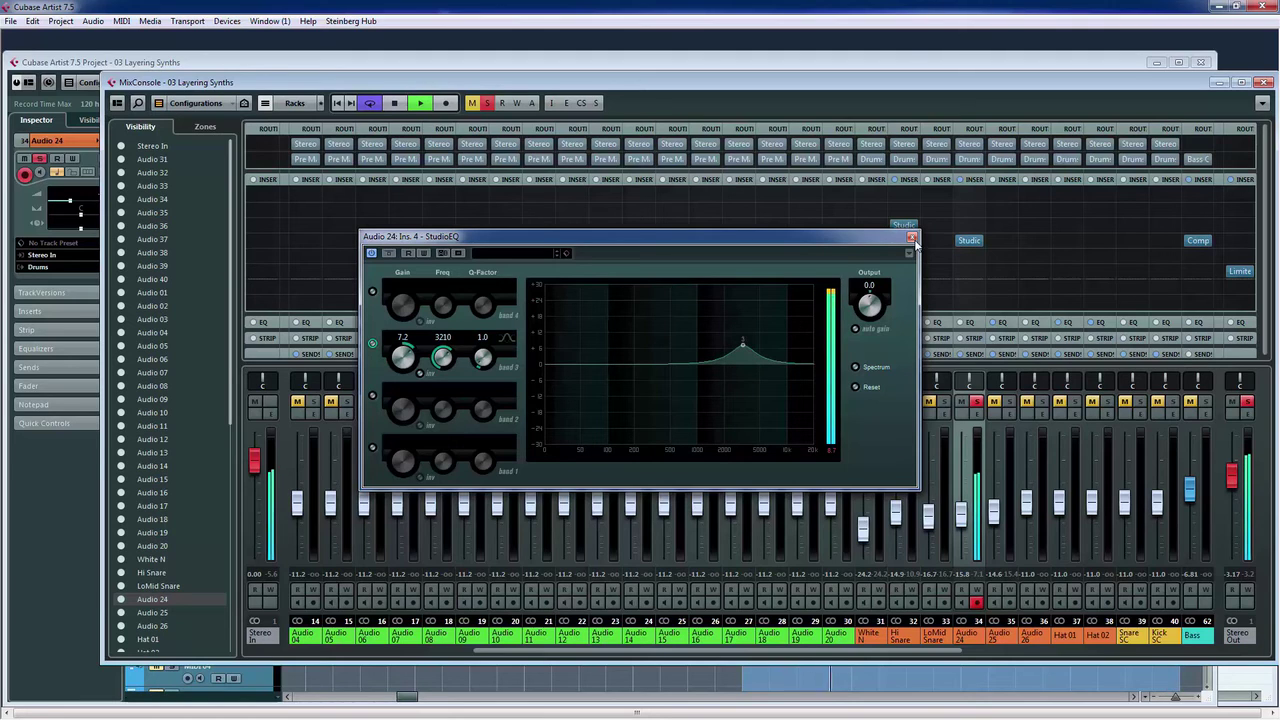
{"action": "mouse_move", "coordinate": [738, 350]}
{"action": "left_mouse_down"}
{"action": "mouse_move", "coordinate": [728, 326]}
{"action": "mouse_move", "coordinate": [733, 352]}
{"action": "left_mouse_up"}
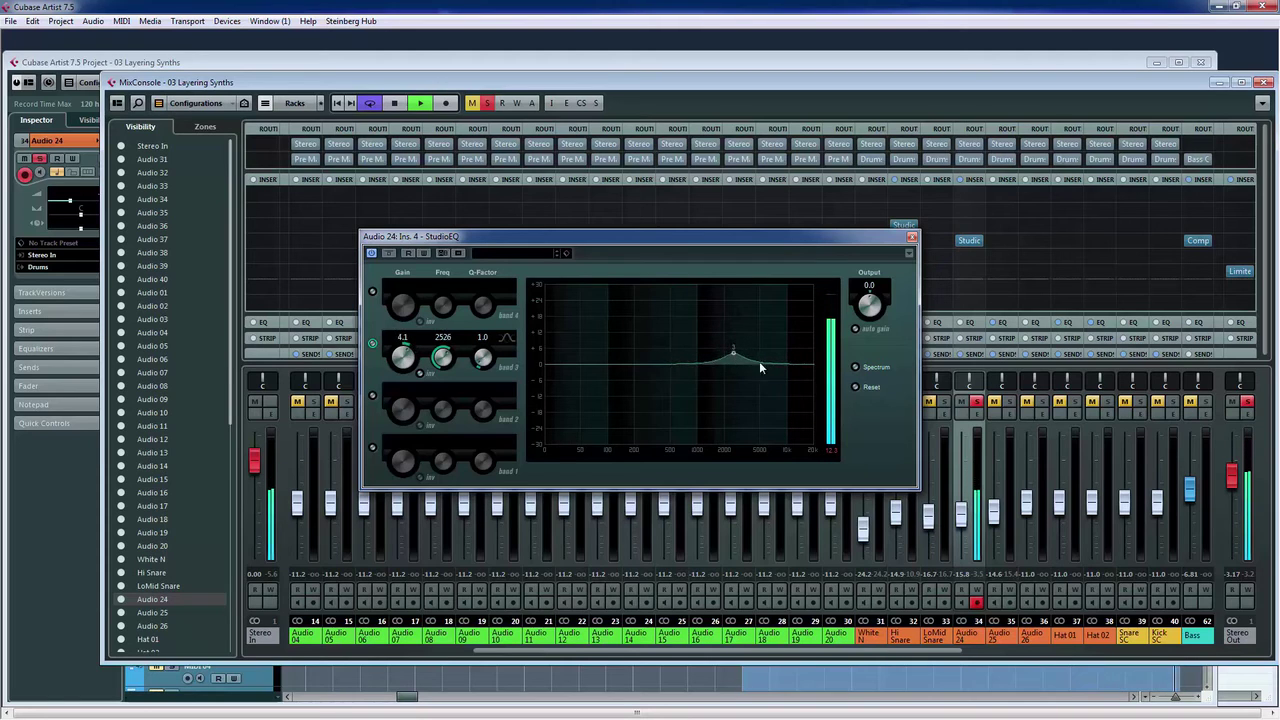
{"action": "left_click", "coordinate": [911, 237]}
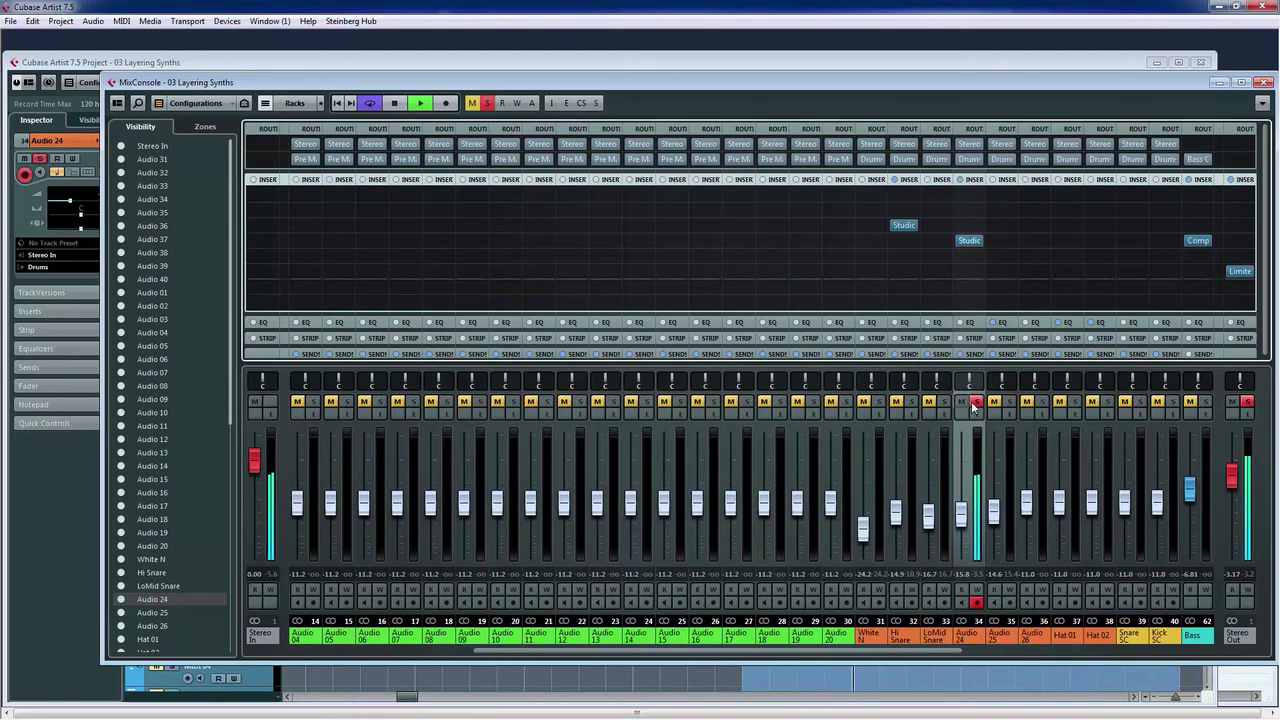
- Solo Audio 25 alongside Audio 24, then reopen Audio 24's StudioEQ and bypass it to compare the sound
{"action": "left_click", "coordinate": [1010, 401]}
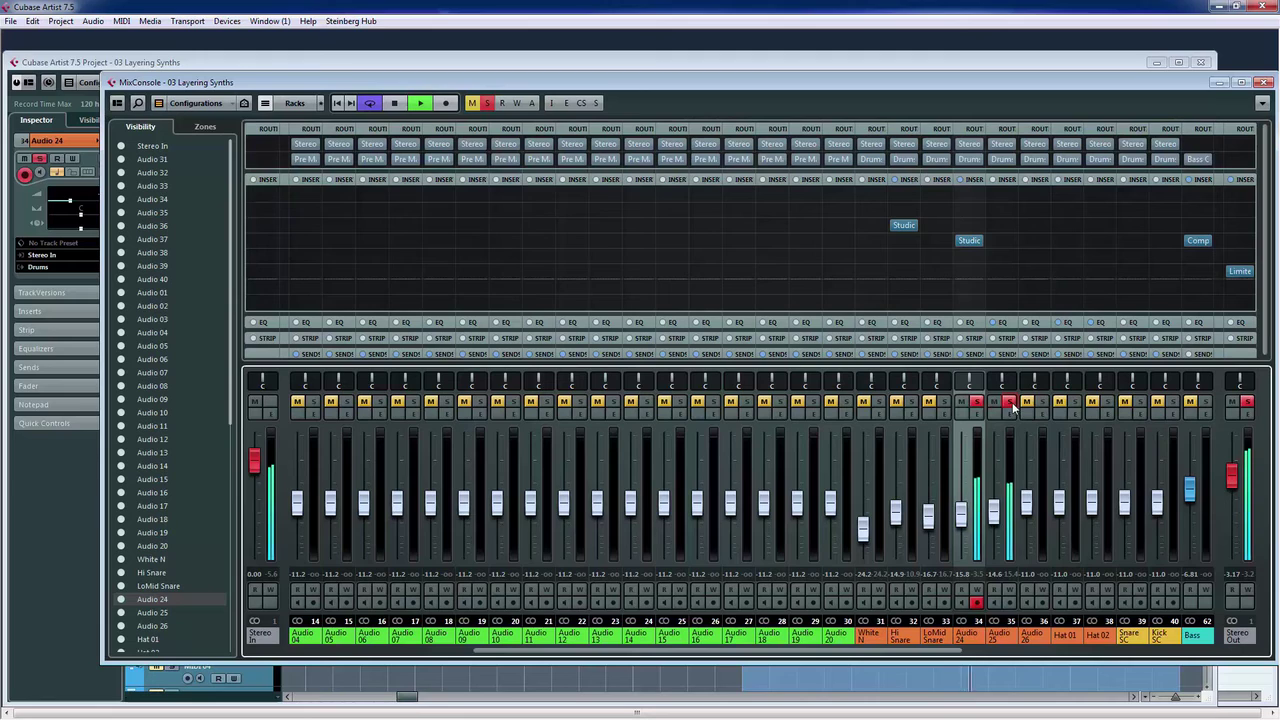
{"action": "left_click", "coordinate": [969, 242]}
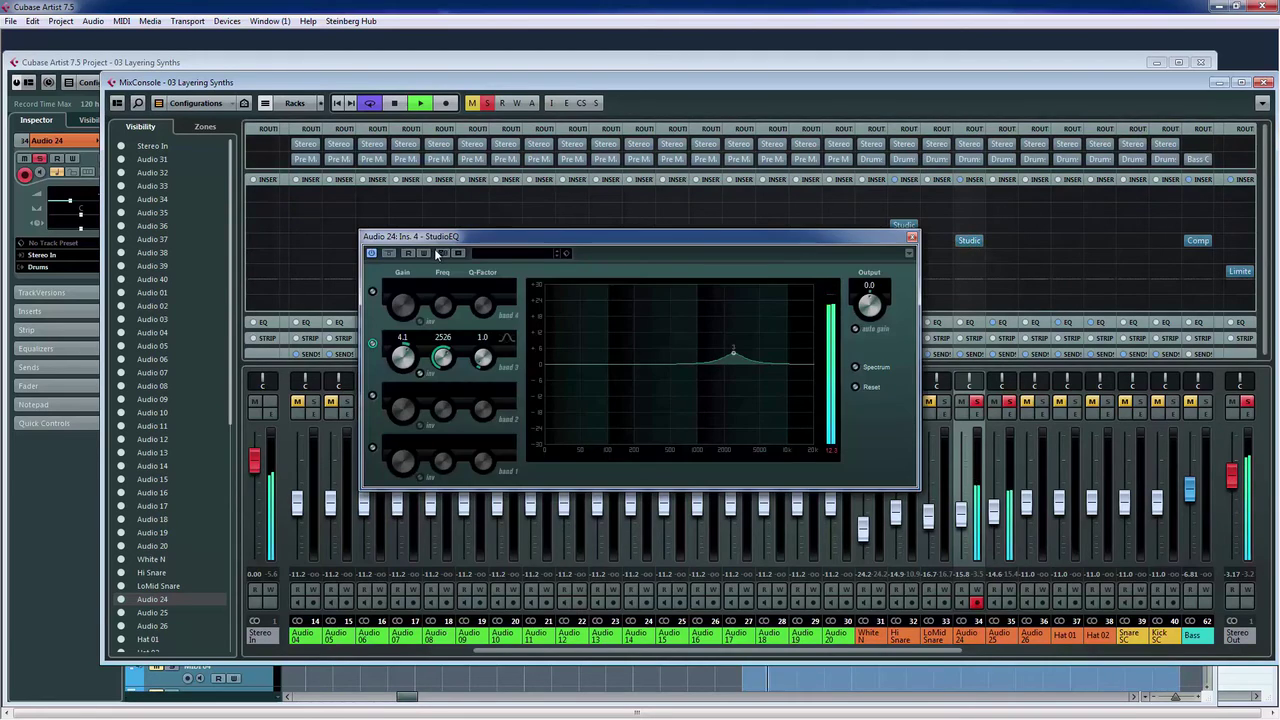
{"action": "left_click", "coordinate": [389, 253]}
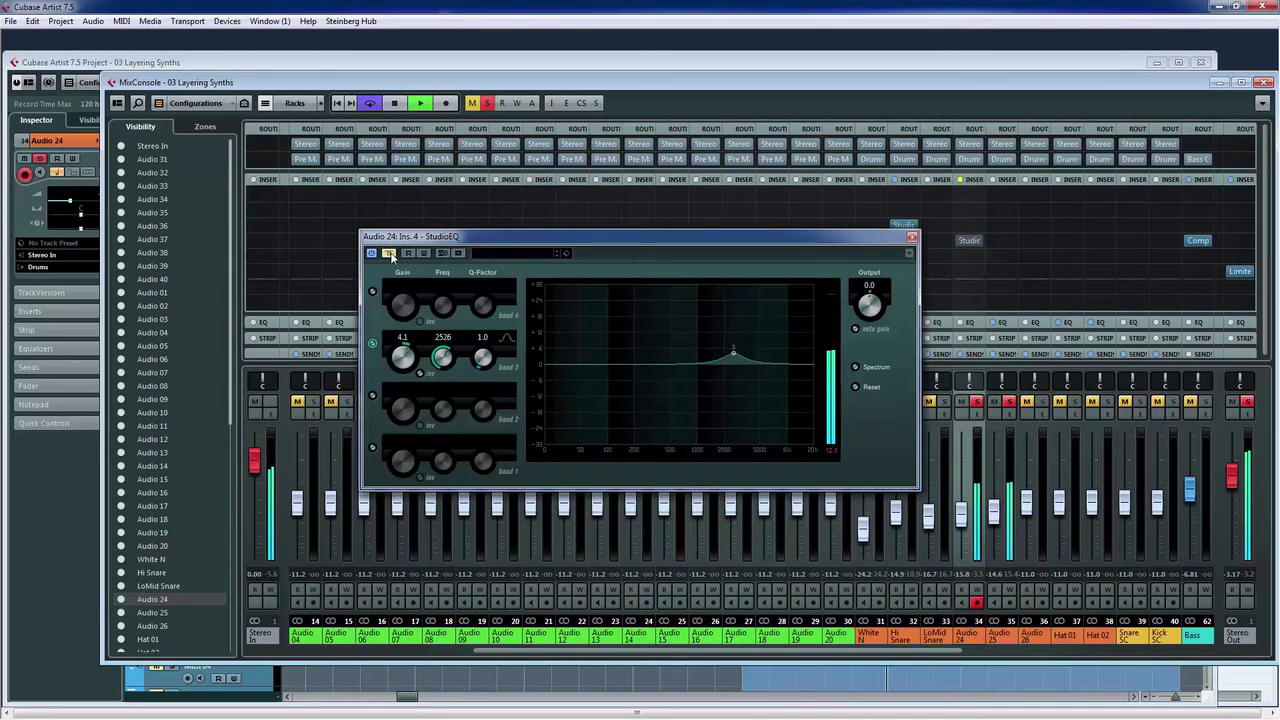
- Re-enable Audio 24's StudioEQ, raise band 3 to 7.2 dB at 2659 Hz, and compare it with the bypassed sound before closing it
{"action": "left_click", "coordinate": [389, 253]}
{"action": "mouse_move", "coordinate": [735, 357]}
{"action": "left_mouse_down"}
{"action": "mouse_move", "coordinate": [736, 332]}
{"action": "mouse_move", "coordinate": [735, 344]}
{"action": "left_mouse_up"}
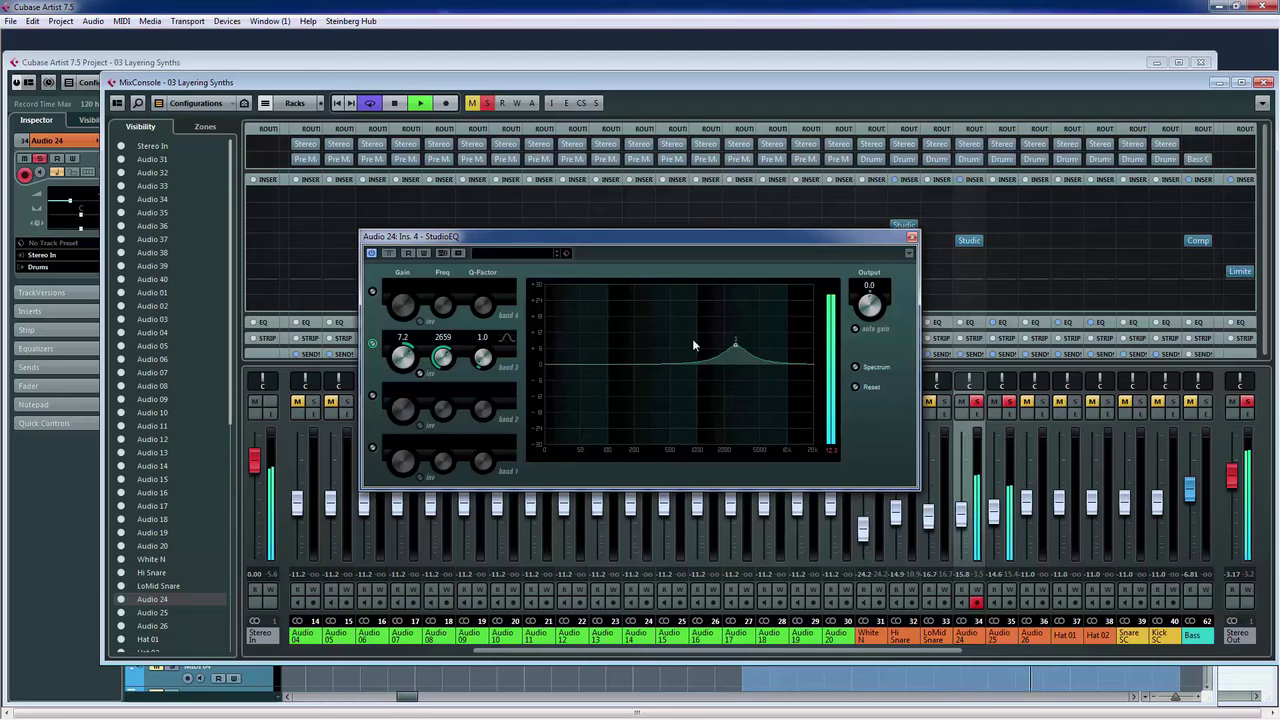
{"action": "left_click", "coordinate": [389, 253]}
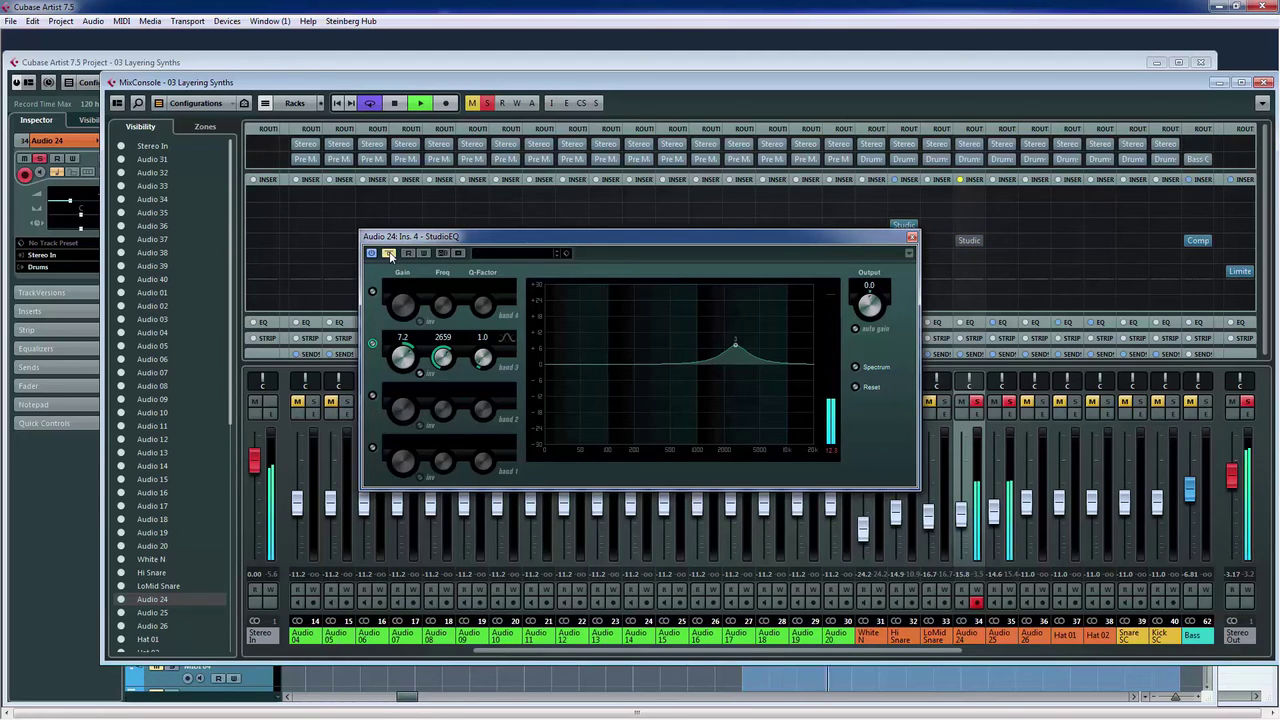
{"action": "left_click", "coordinate": [389, 253]}
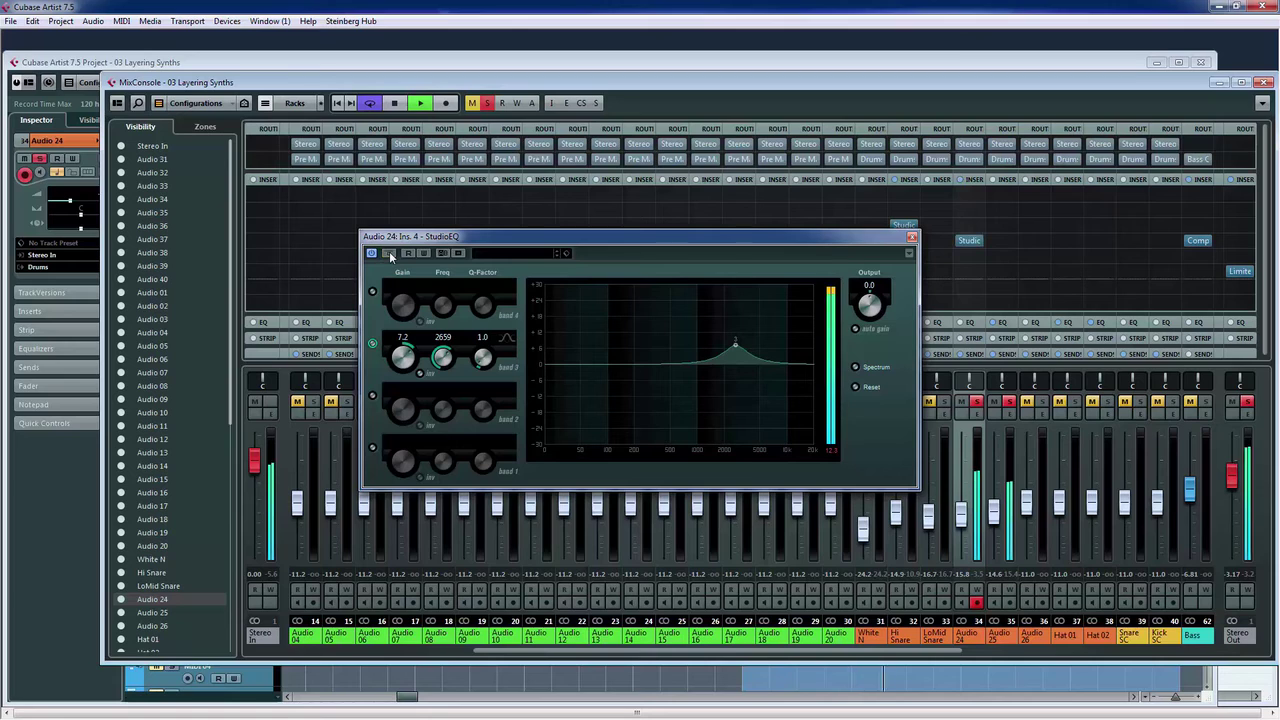
{"action": "left_click", "coordinate": [912, 238]}
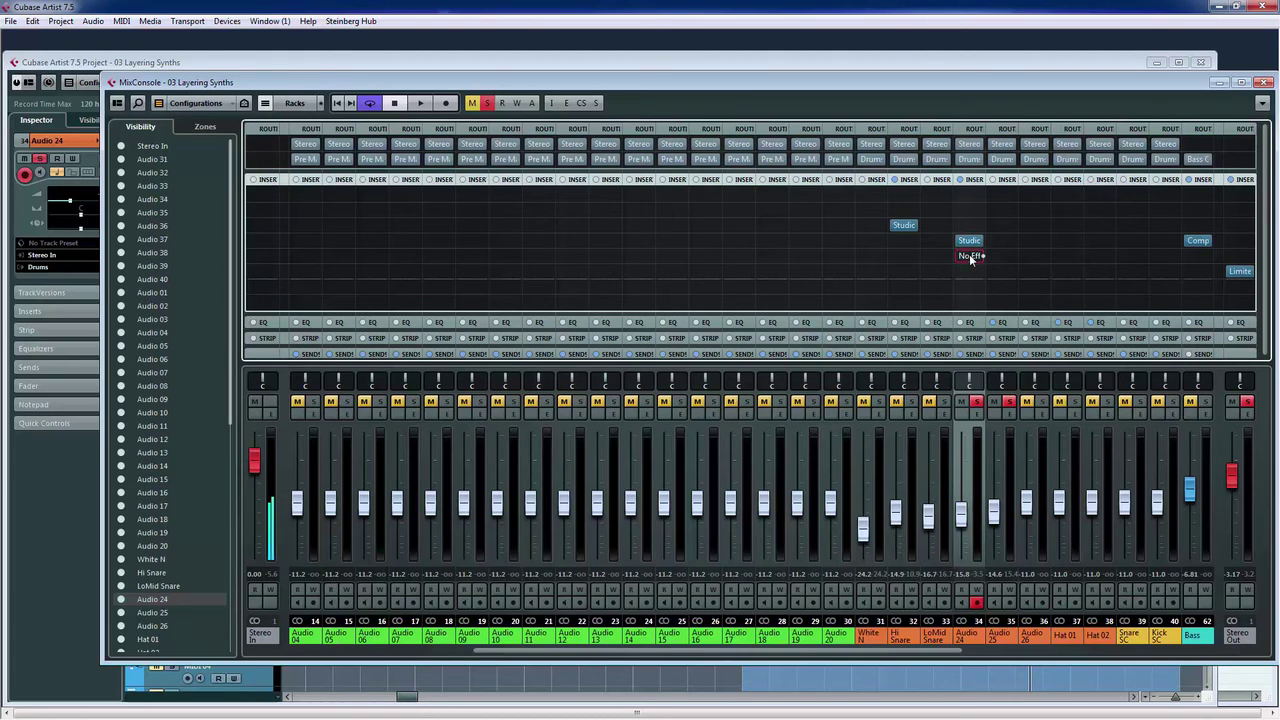
- Load CamelCrusher into insert slot 5 of Audio 24
{"action": "left_click", "coordinate": [969, 256]}
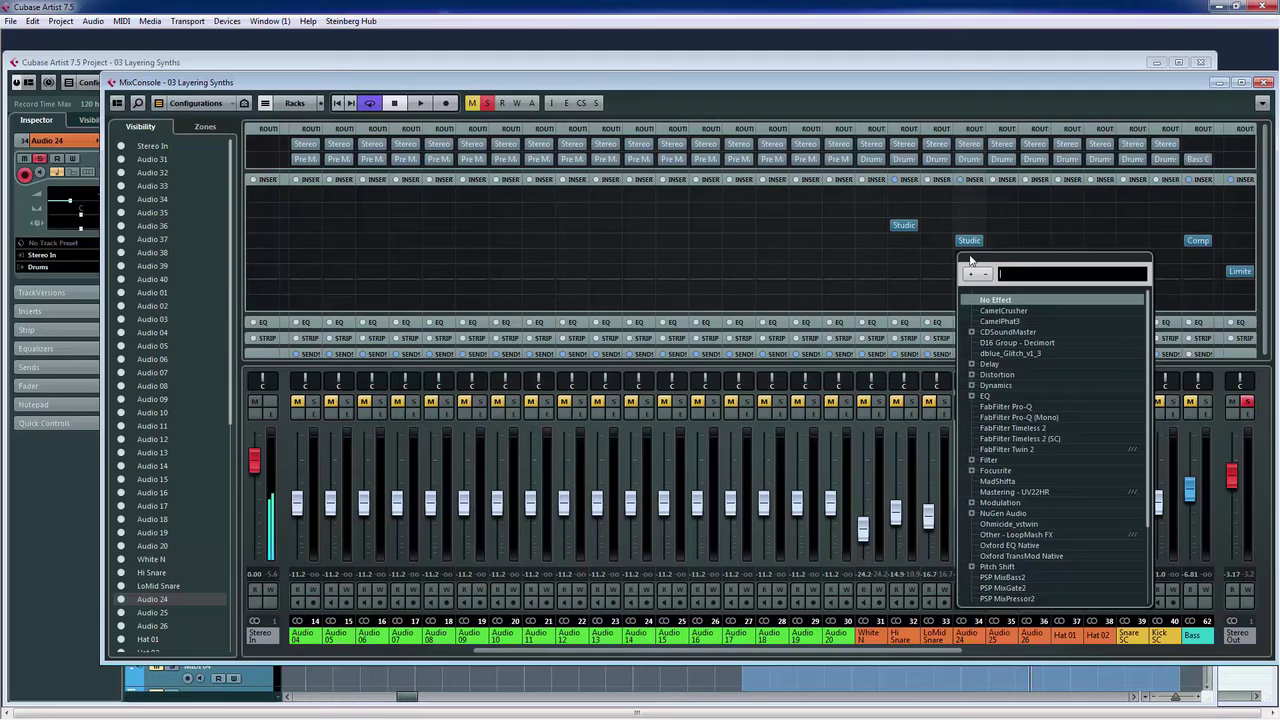
{"action": "left_click", "coordinate": [994, 311]}
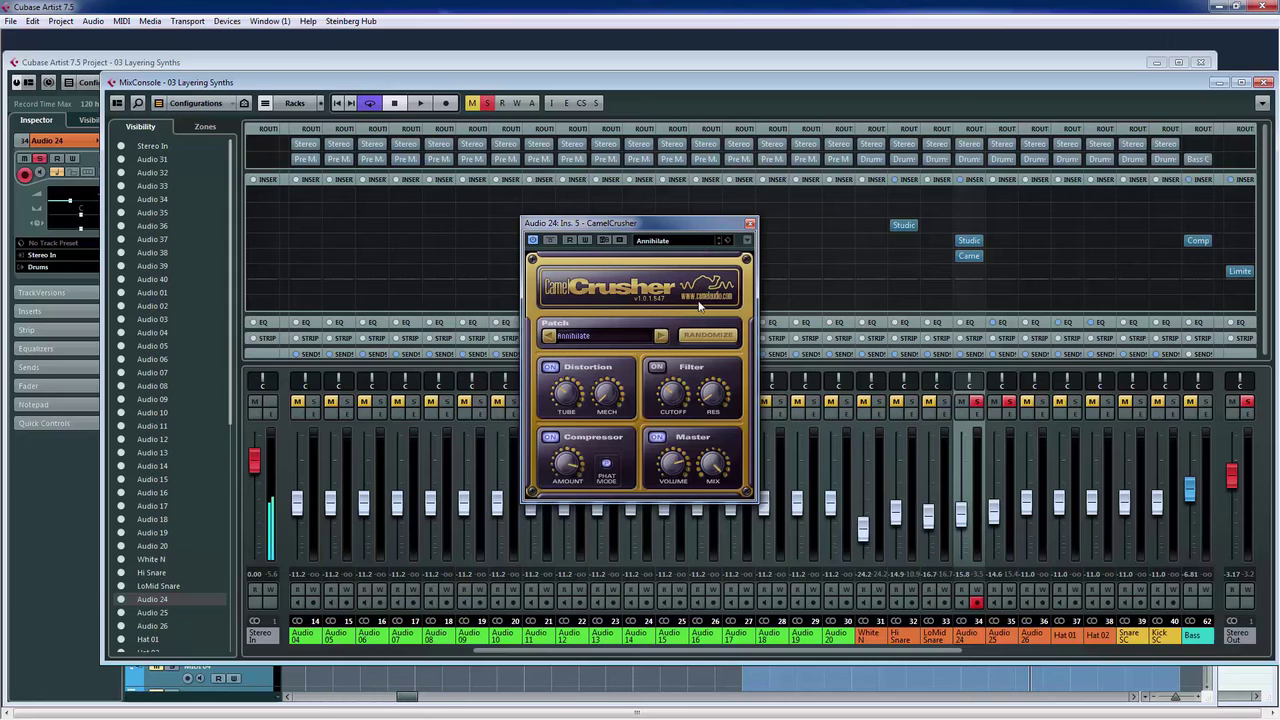
{"action": "left_click_drag", "start_coordinate": [667, 224], "coordinate": [706, 230]}
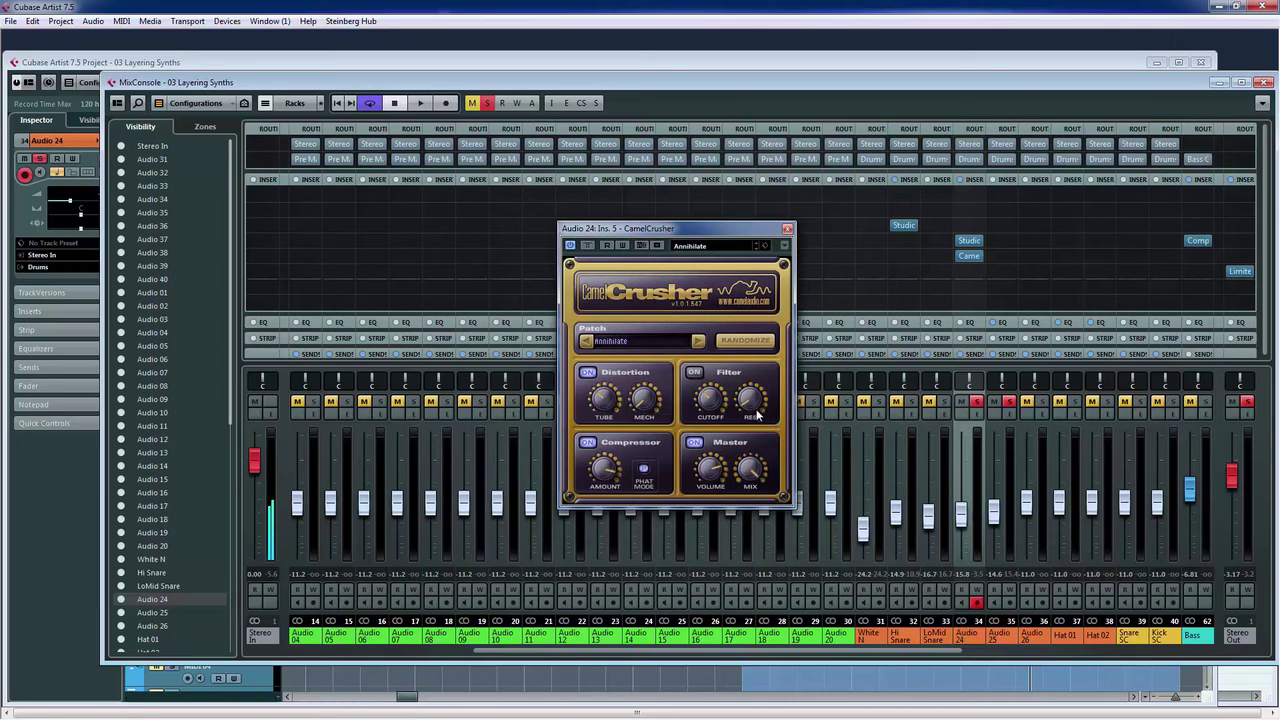
- Play the loop and compare Audio 24 with CamelCrusher's Annihilate preset active and bypassed
{"action": "key", "text": "space"}
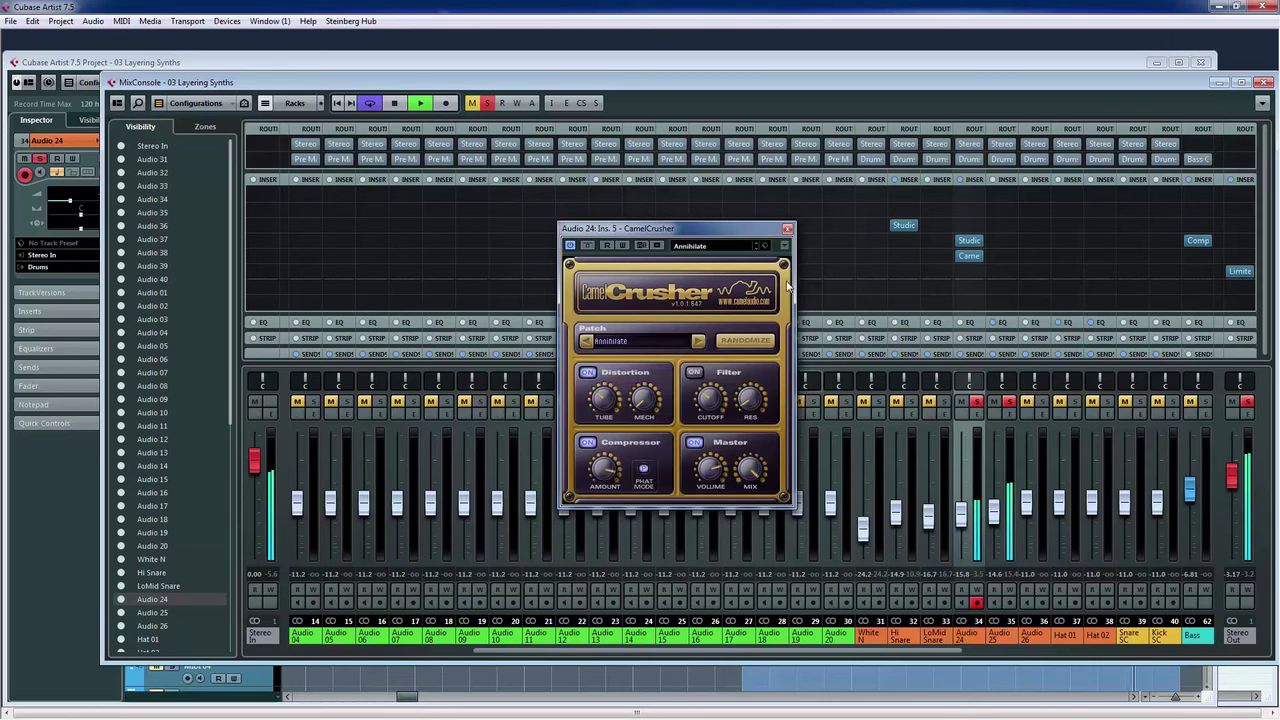
{"action": "left_click", "coordinate": [587, 246]}
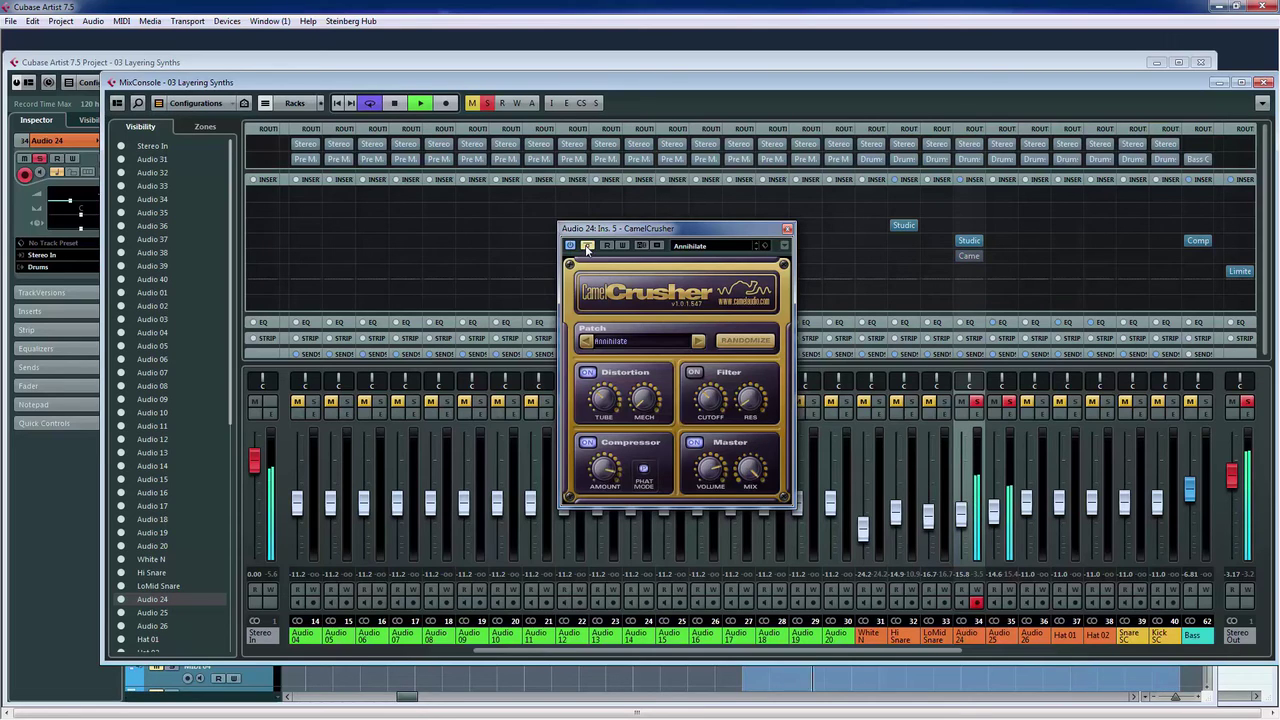
{"action": "left_click", "coordinate": [587, 246]}
{"action": "key", "text": "space"}
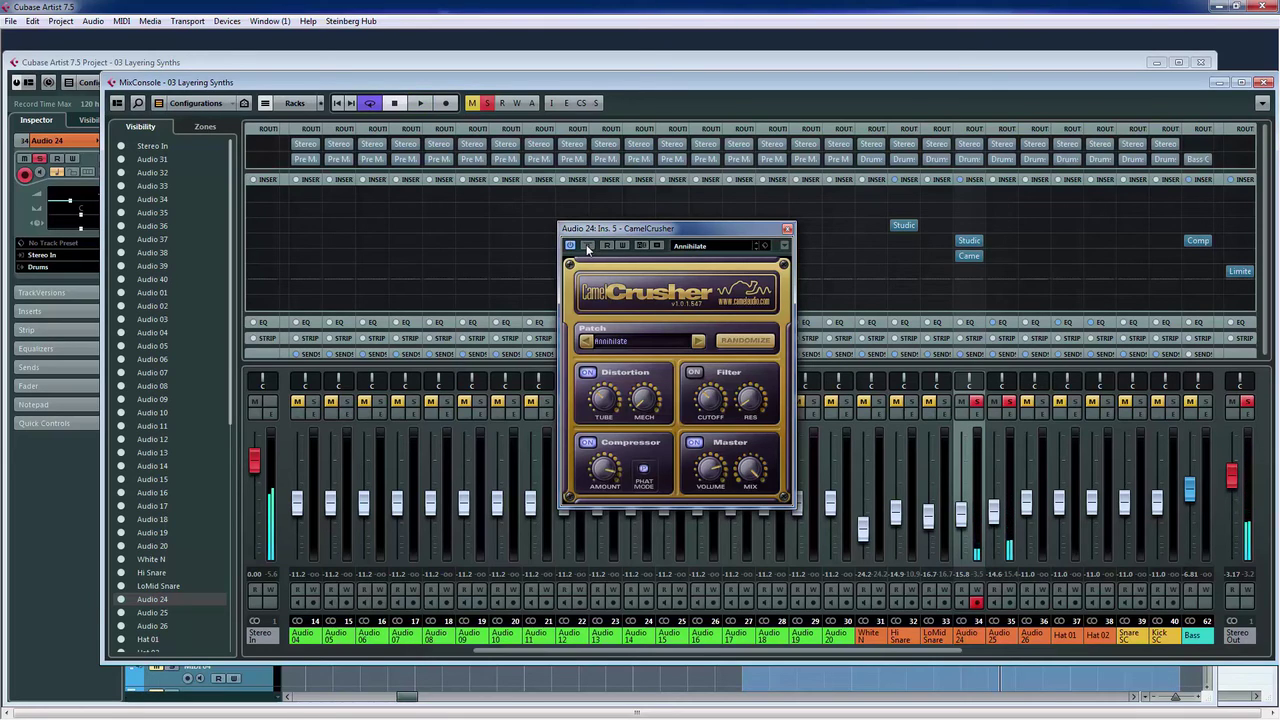
{"action": "key", "text": "space"}
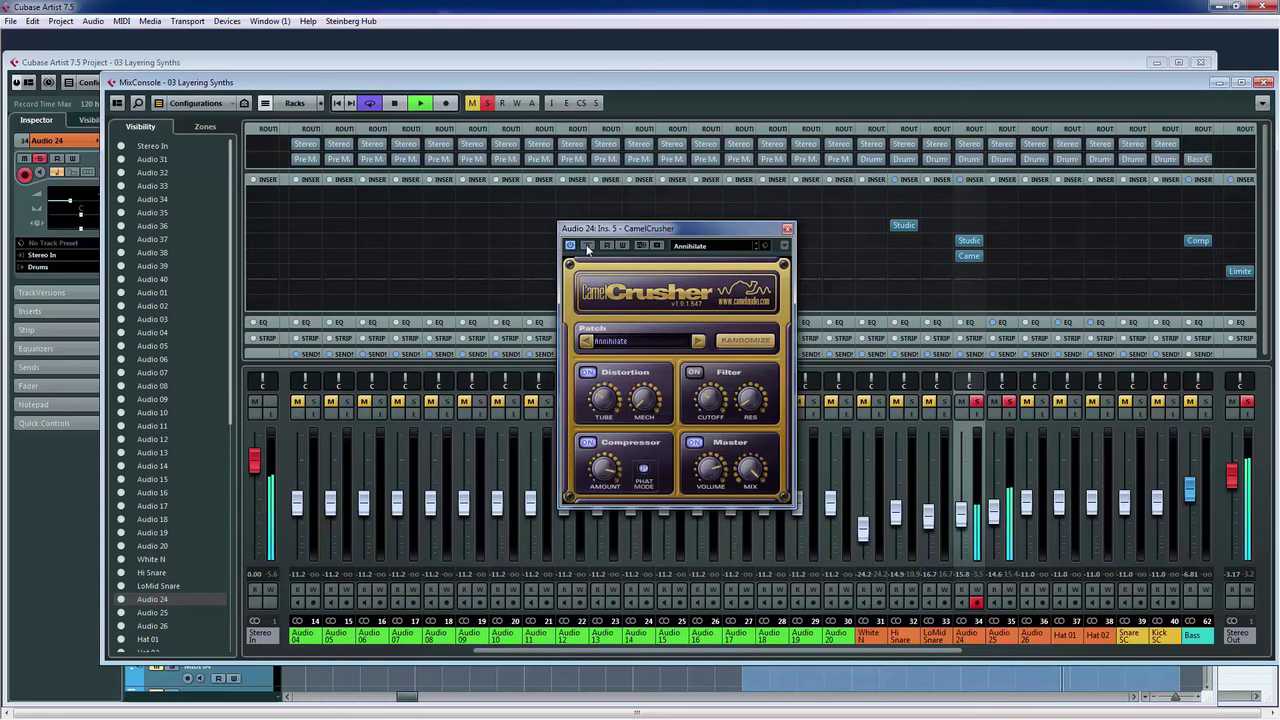
- Audition the CamelCrusher presets on Audio 24 from British HiGain through Turn it to 11 during playback
{"action": "left_click", "coordinate": [715, 246]}
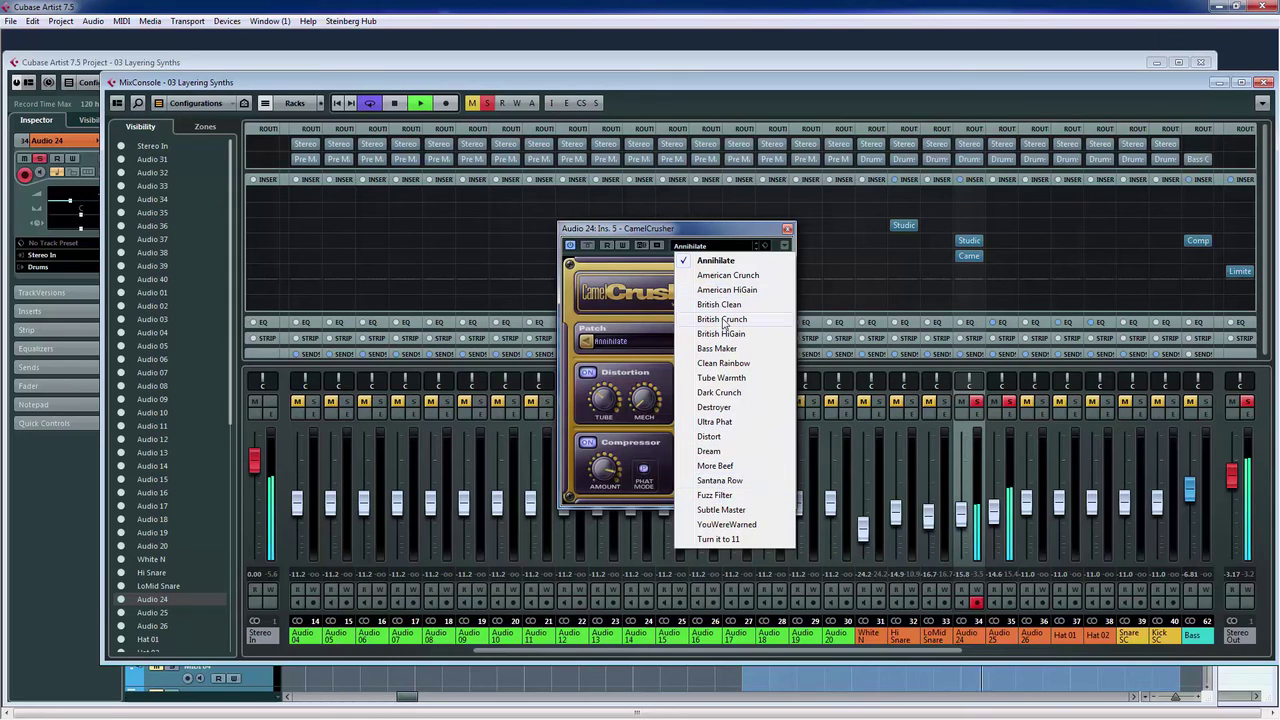
{"action": "left_click", "coordinate": [721, 333]}
{"action": "left_click", "coordinate": [762, 245]}
{"action": "left_click", "coordinate": [762, 245]}
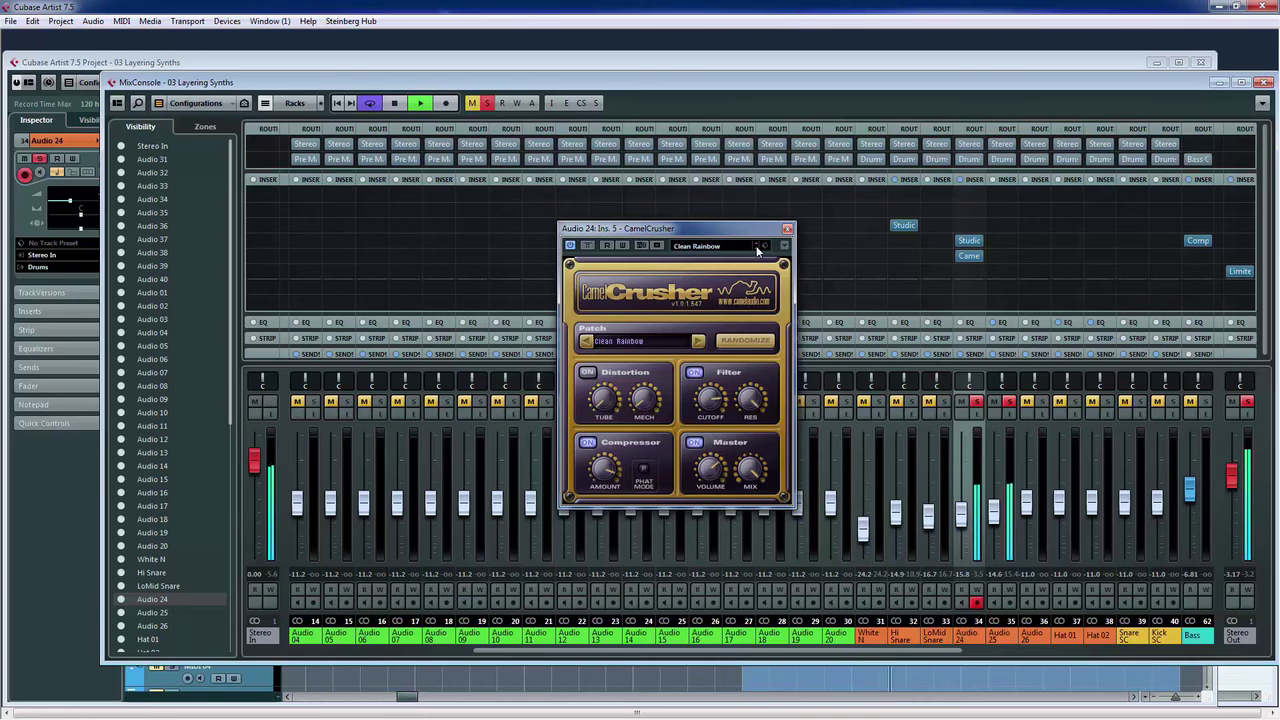
{"action": "left_click", "coordinate": [758, 246]}
{"action": "left_click", "coordinate": [758, 246]}
{"action": "left_click", "coordinate": [758, 246]}
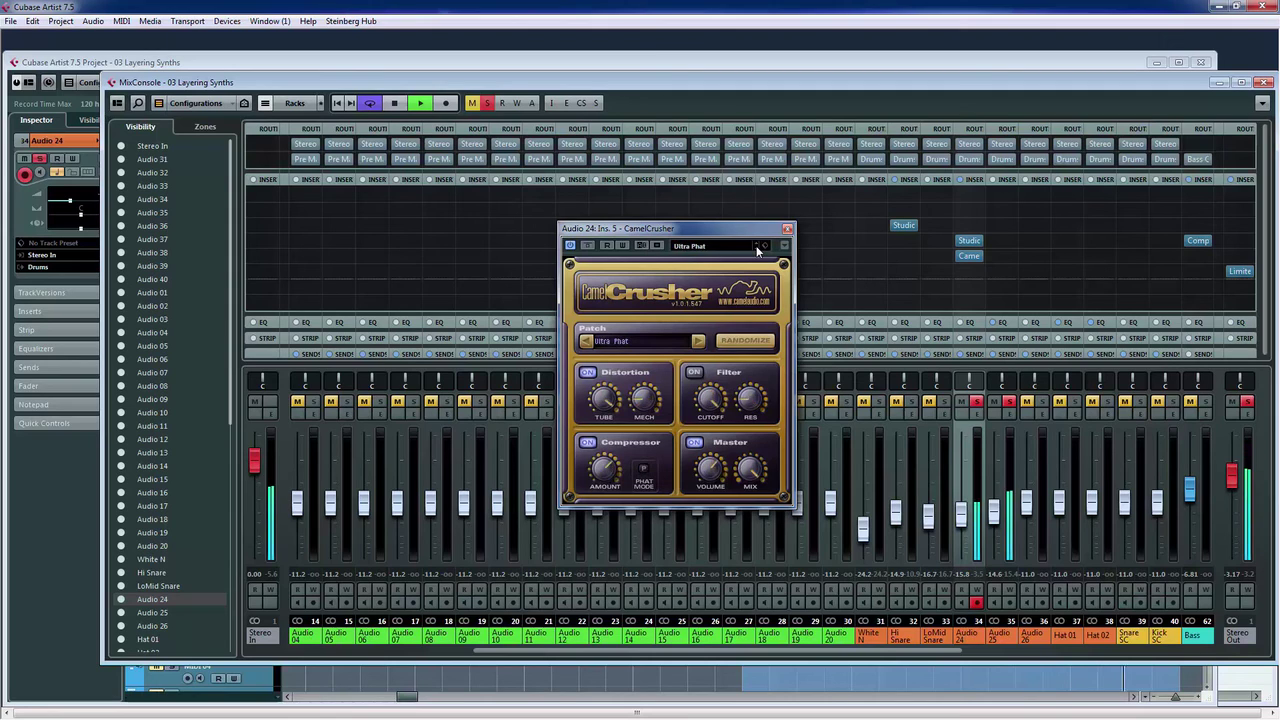
{"action": "left_click", "coordinate": [758, 247]}
{"action": "left_click", "coordinate": [757, 247]}
{"action": "left_click", "coordinate": [758, 246]}
{"action": "left_click", "coordinate": [758, 247]}
{"action": "left_click", "coordinate": [757, 247]}
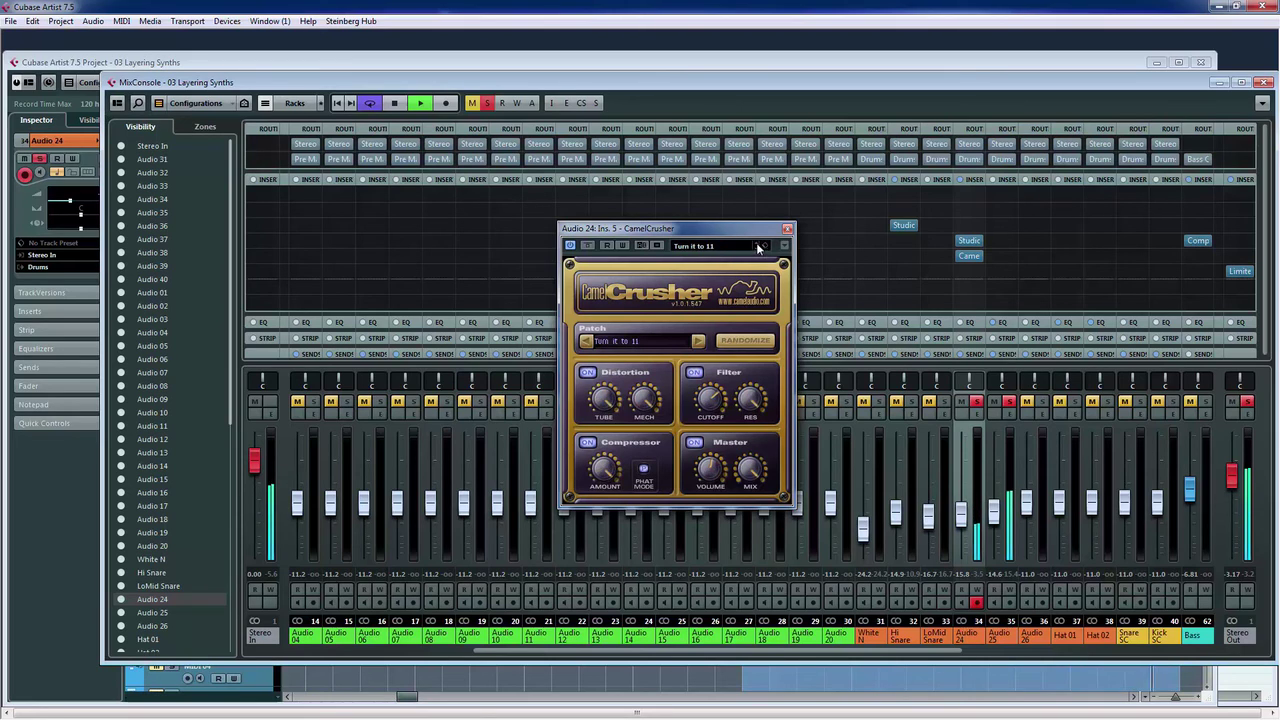
- Load the Clean Rainbow preset in Audio 24's CamelCrusher, then stop playback and close the plug-in window
{"action": "left_click", "coordinate": [729, 249]}
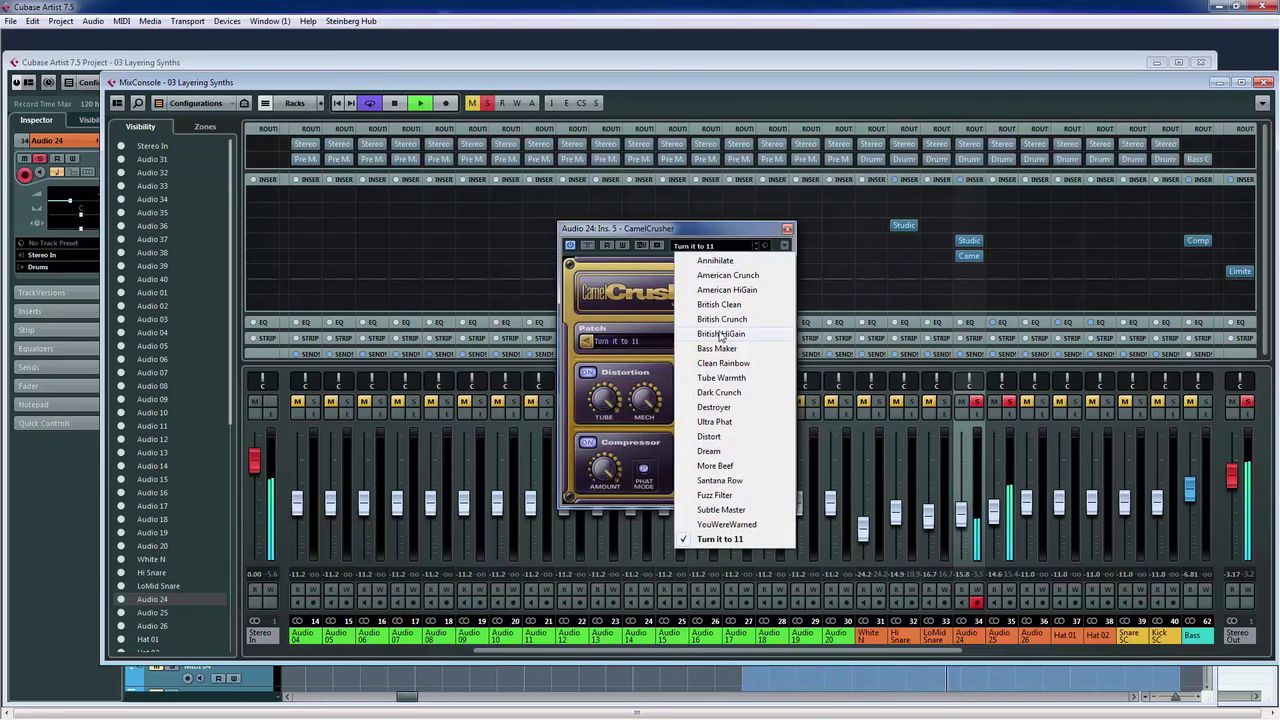
{"action": "left_click", "coordinate": [726, 364]}
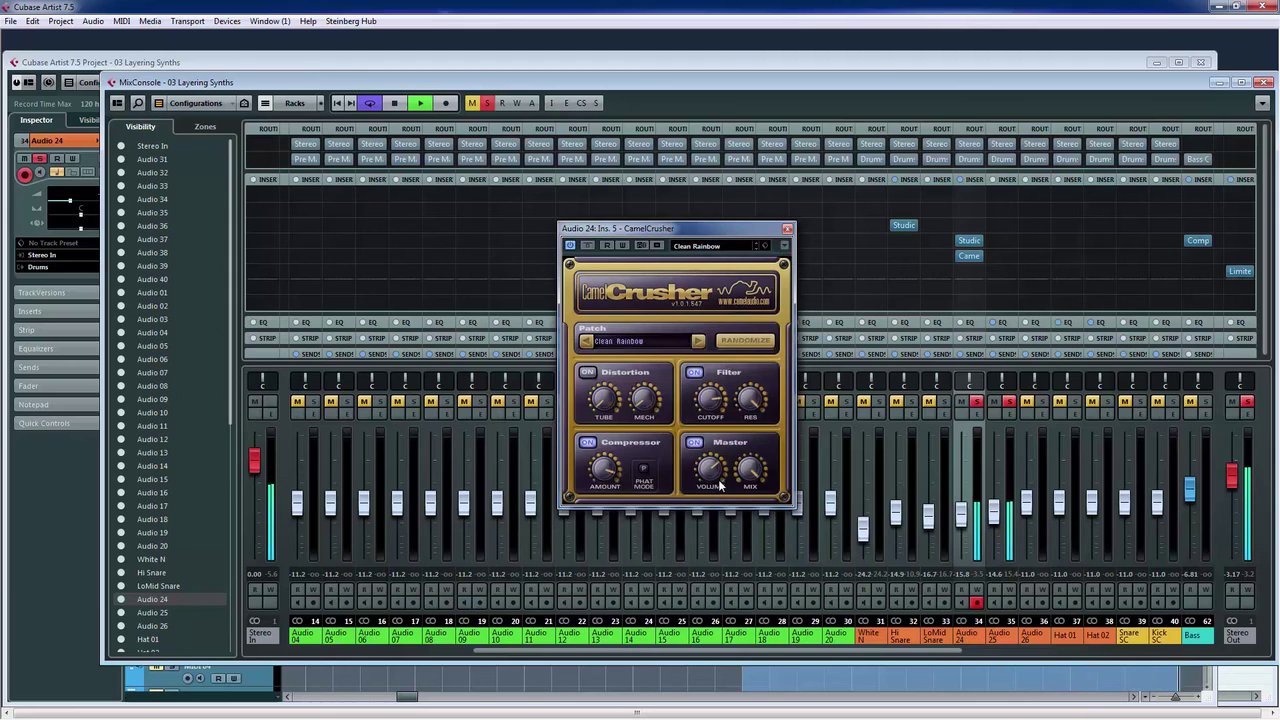
{"action": "key", "text": "space"}
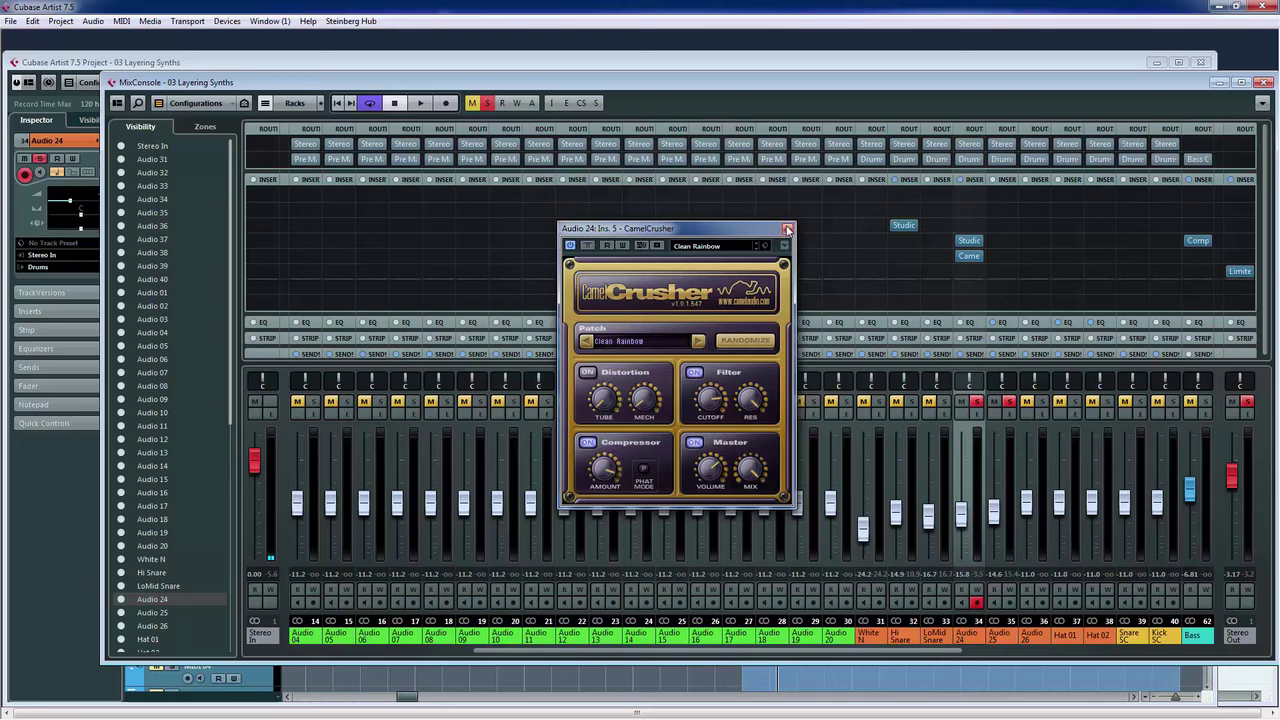
{"action": "left_click", "coordinate": [787, 231]}
- Open Audio 25's channel settings and set its low EQ band to about -18.3 dB at 70.6 Hz
{"action": "left_click", "coordinate": [78, 453]}
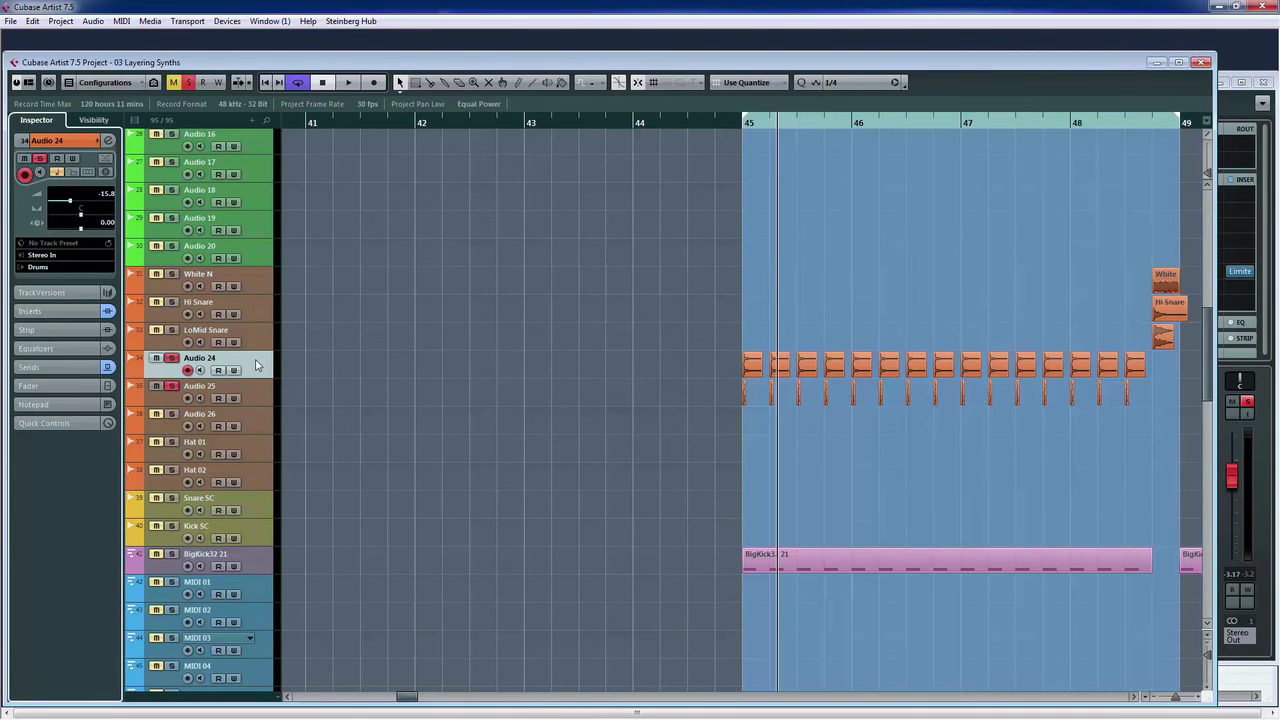
{"action": "left_click", "coordinate": [255, 400]}
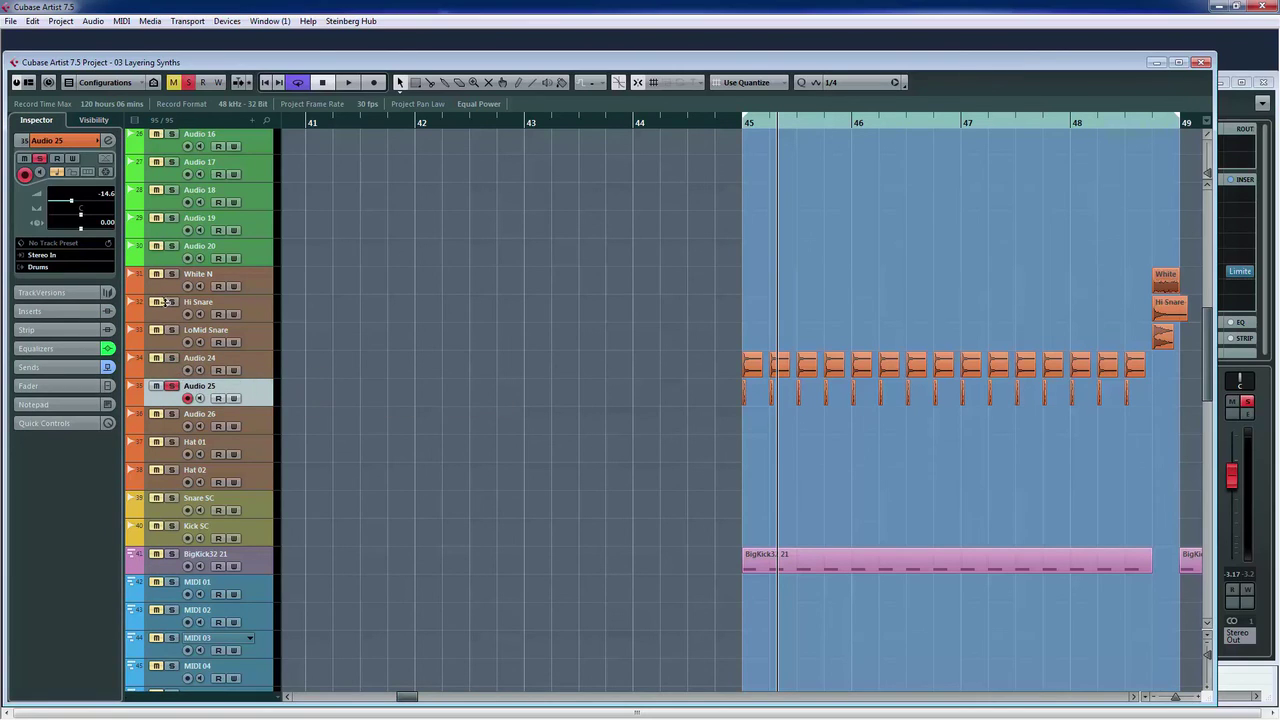
{"action": "left_click", "coordinate": [107, 141]}
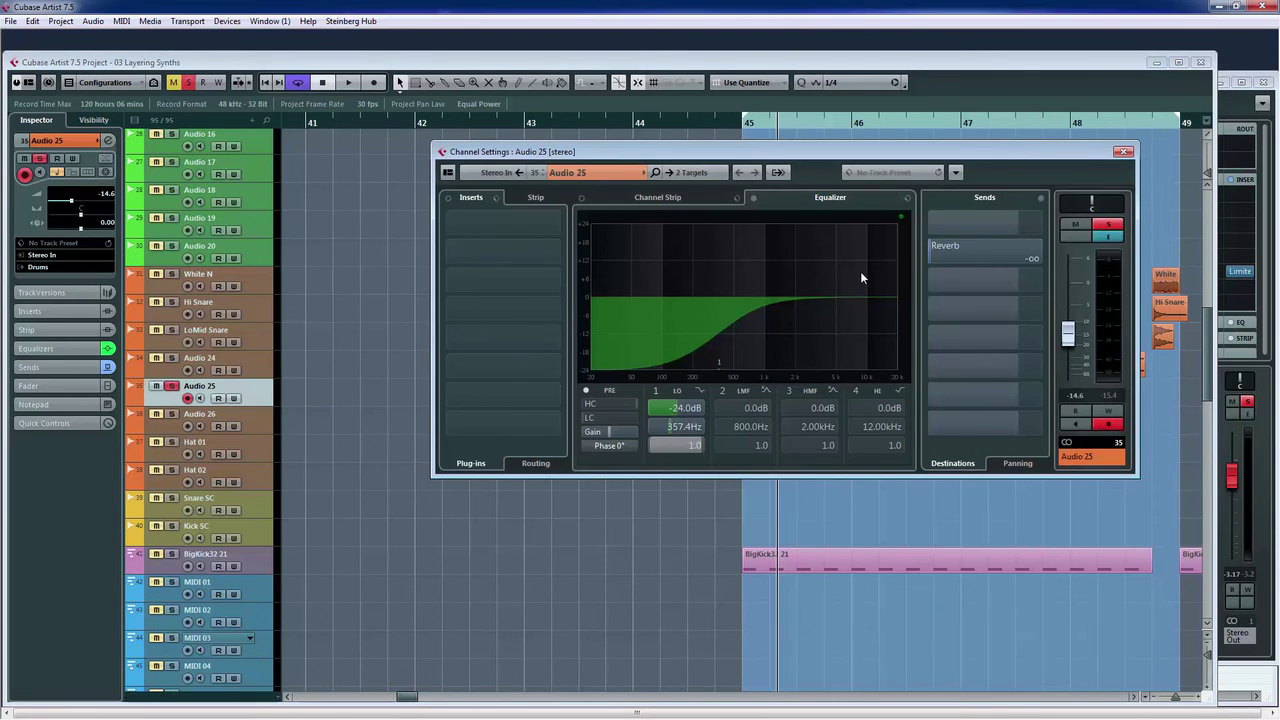
{"action": "left_click_drag", "start_coordinate": [718, 370], "coordinate": [650, 358]}
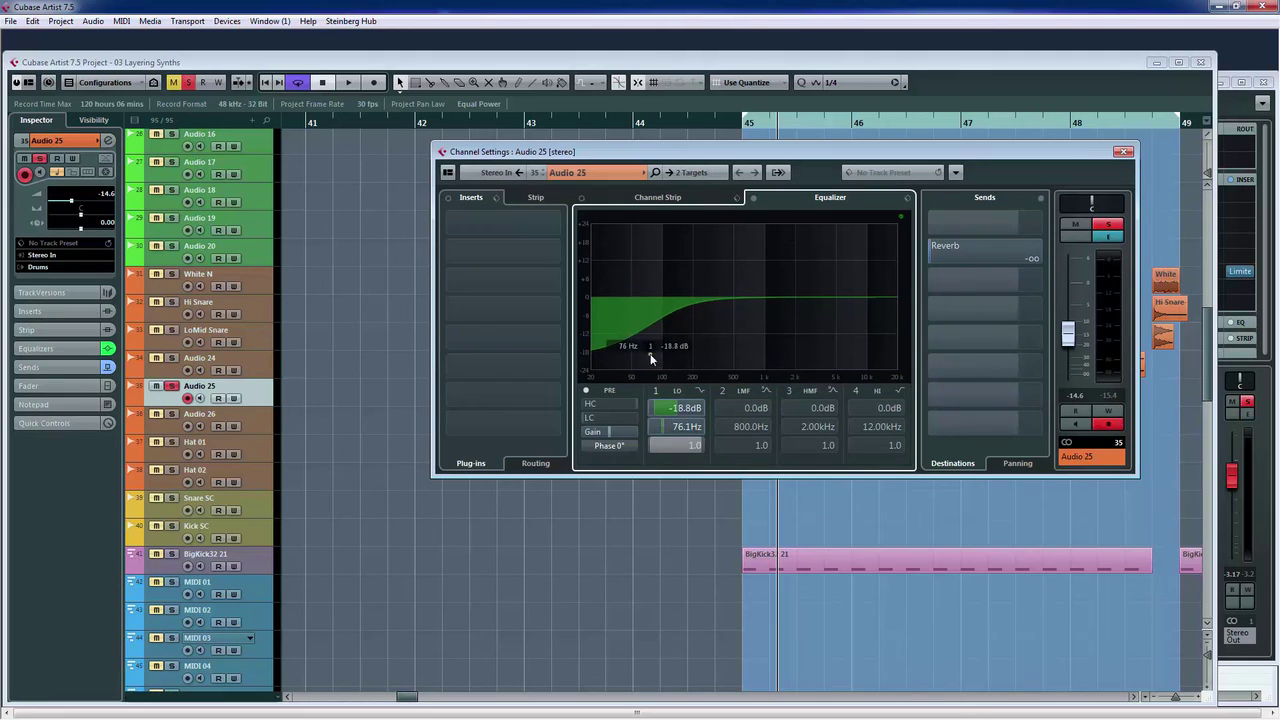
- During playback, raise Audio 25's Reverb send to -10.5 and set its low EQ band to -20.5 dB at 79.6 Hz, then close the channel settings
{"action": "key", "text": "space"}
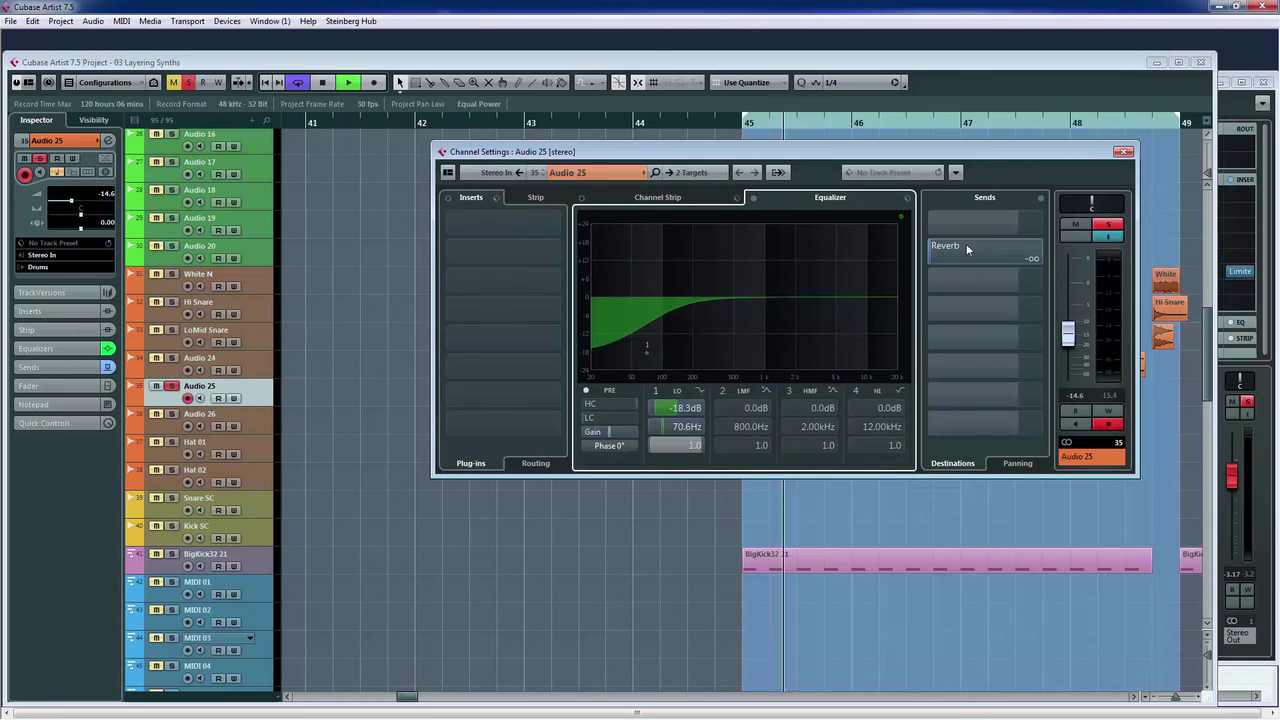
{"action": "left_click_drag", "start_coordinate": [929, 251], "coordinate": [976, 255]}
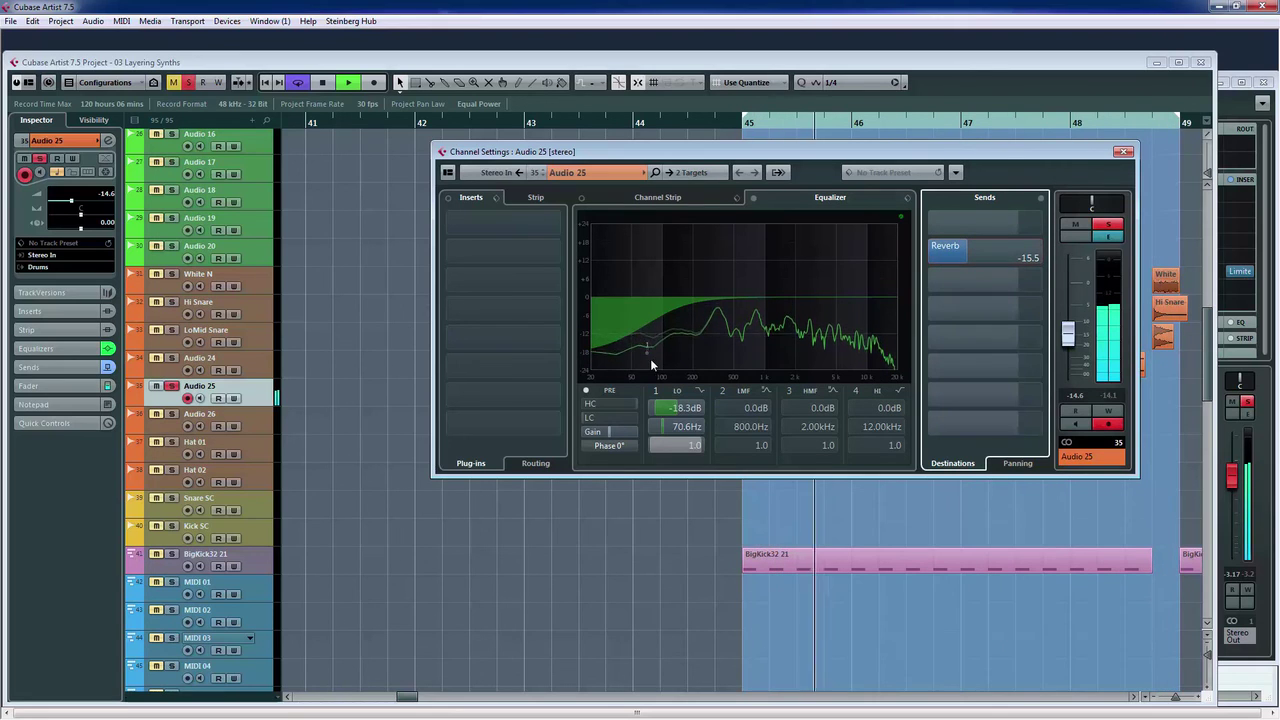
{"action": "left_click_drag", "start_coordinate": [648, 357], "coordinate": [651, 362]}
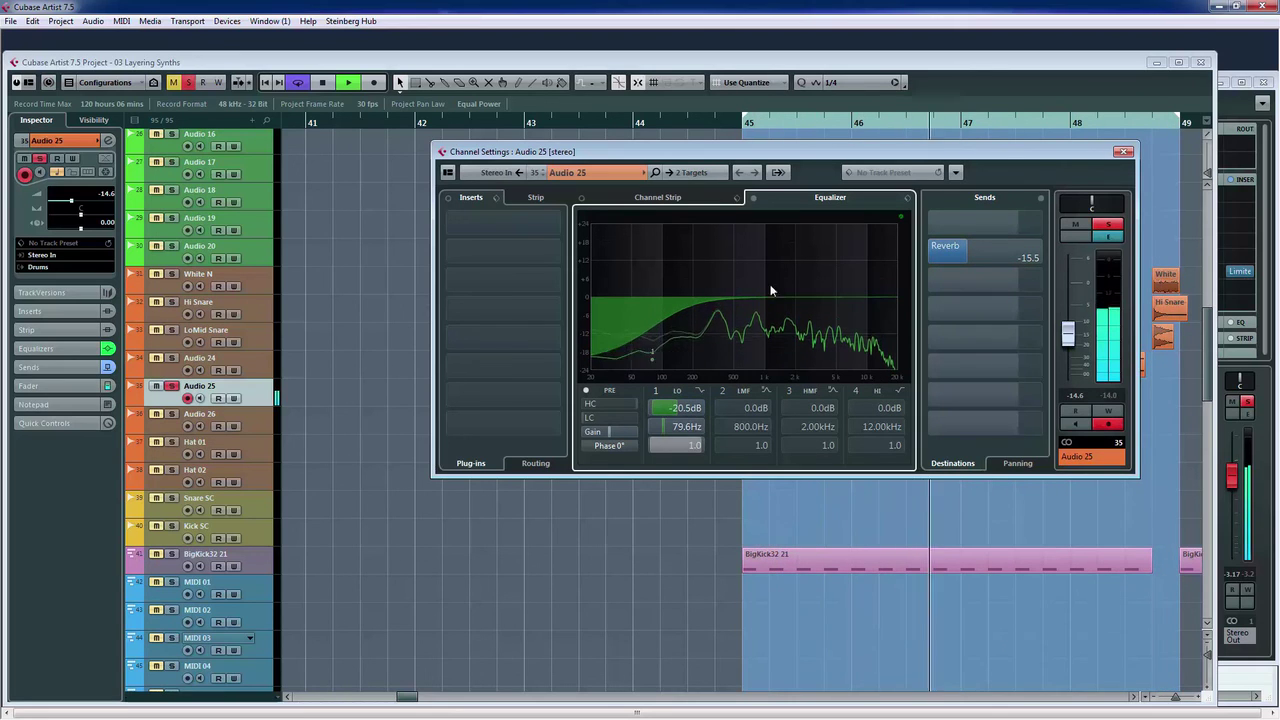
{"action": "mouse_move", "coordinate": [966, 254]}
{"action": "left_mouse_down"}
{"action": "mouse_move", "coordinate": [995, 256]}
{"action": "mouse_move", "coordinate": [982, 255]}
{"action": "left_mouse_up"}
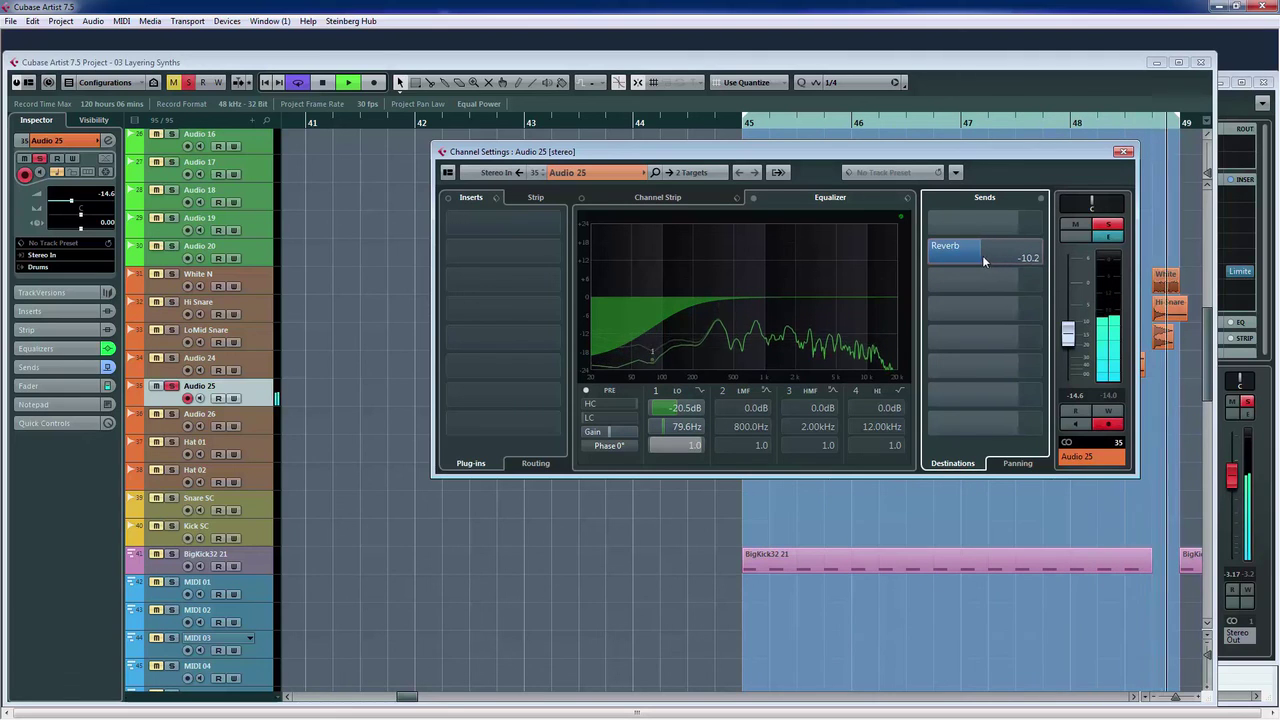
{"action": "left_click_drag", "start_coordinate": [982, 255], "coordinate": [980, 255]}
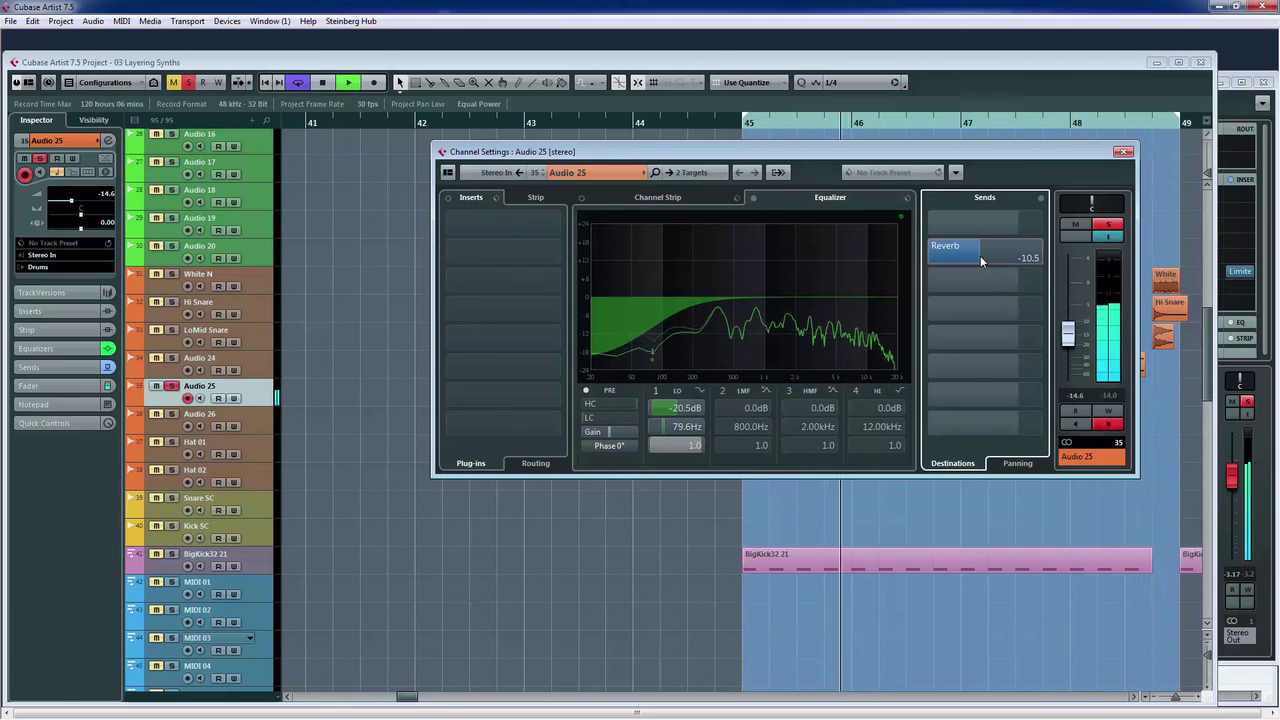
{"action": "left_click", "coordinate": [1123, 151]}
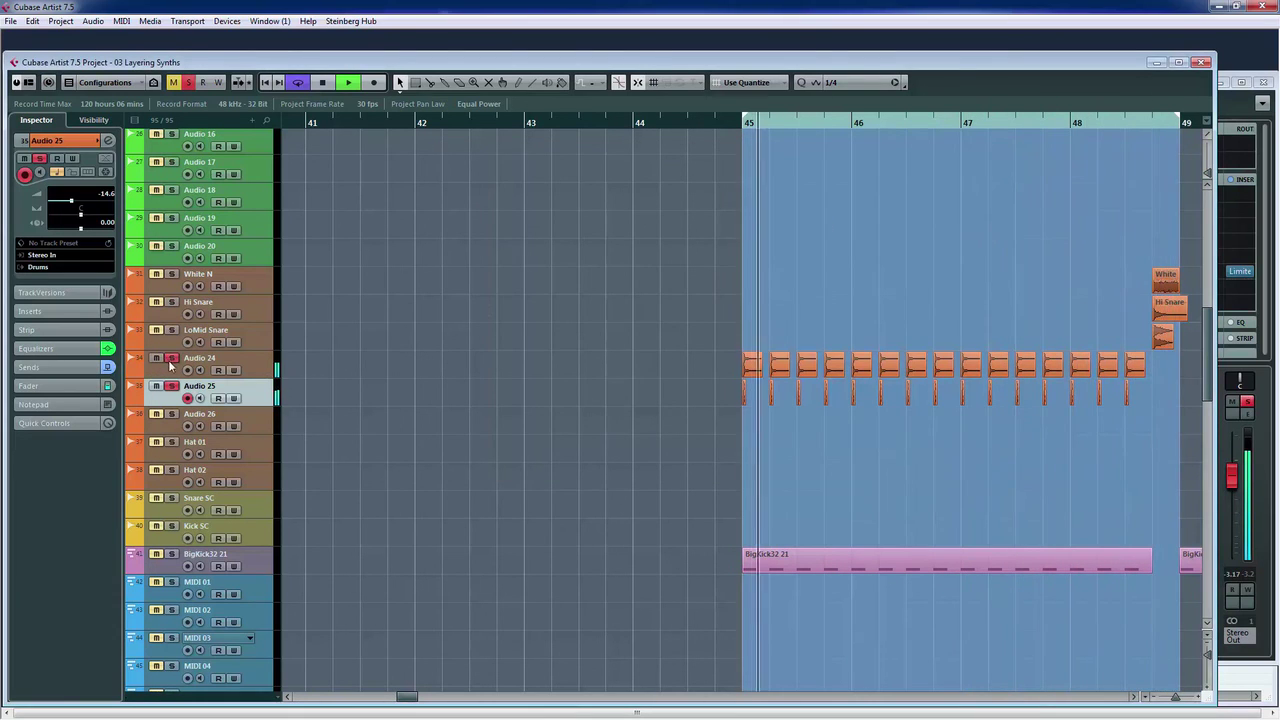
- Lower Audio 24 to -20.6 in the MixConsole and clear the solos on Audio 24 and Audio 25
{"action": "left_click", "coordinate": [252, 371]}
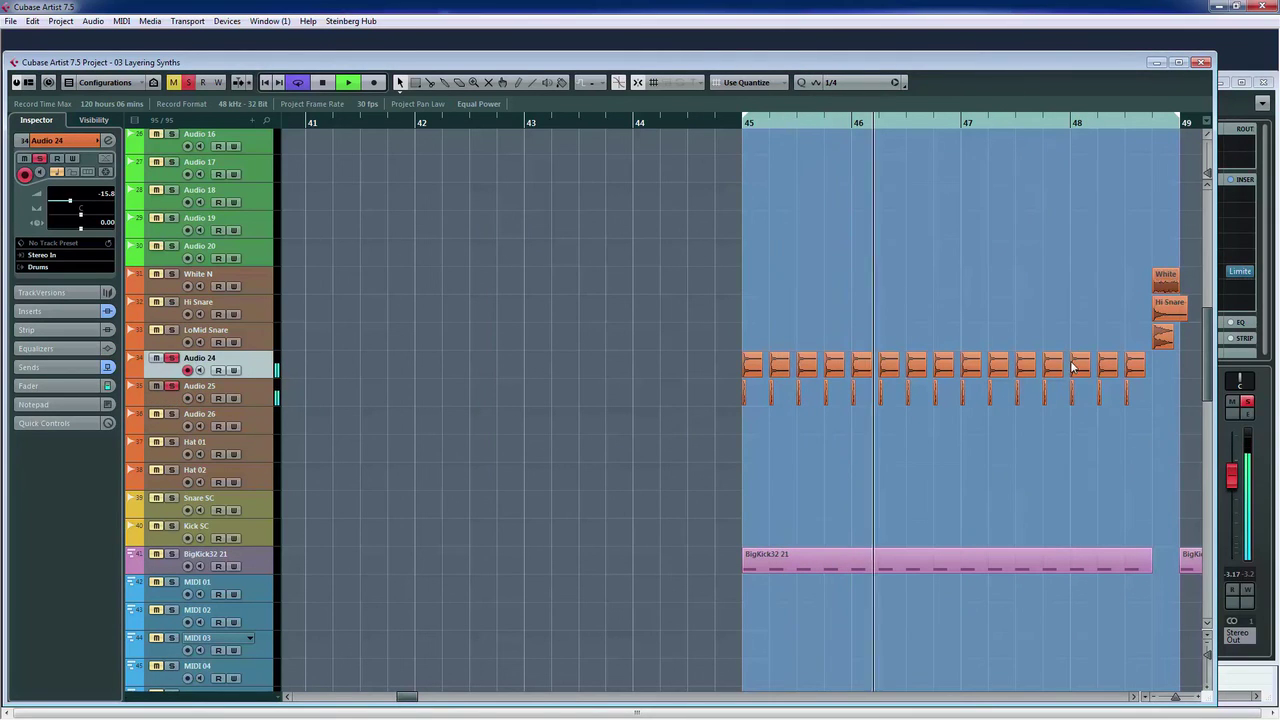
{"action": "key", "text": "F3"}
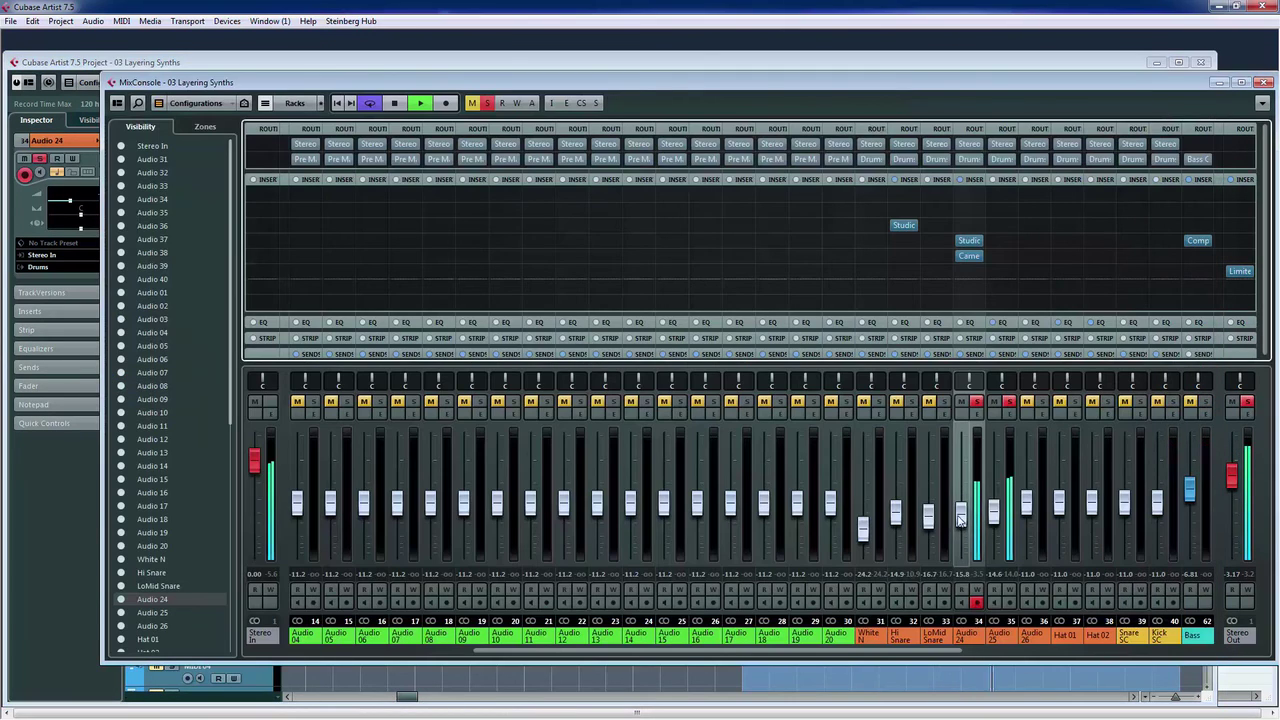
{"action": "left_click_drag", "start_coordinate": [959, 517], "coordinate": [960, 524]}
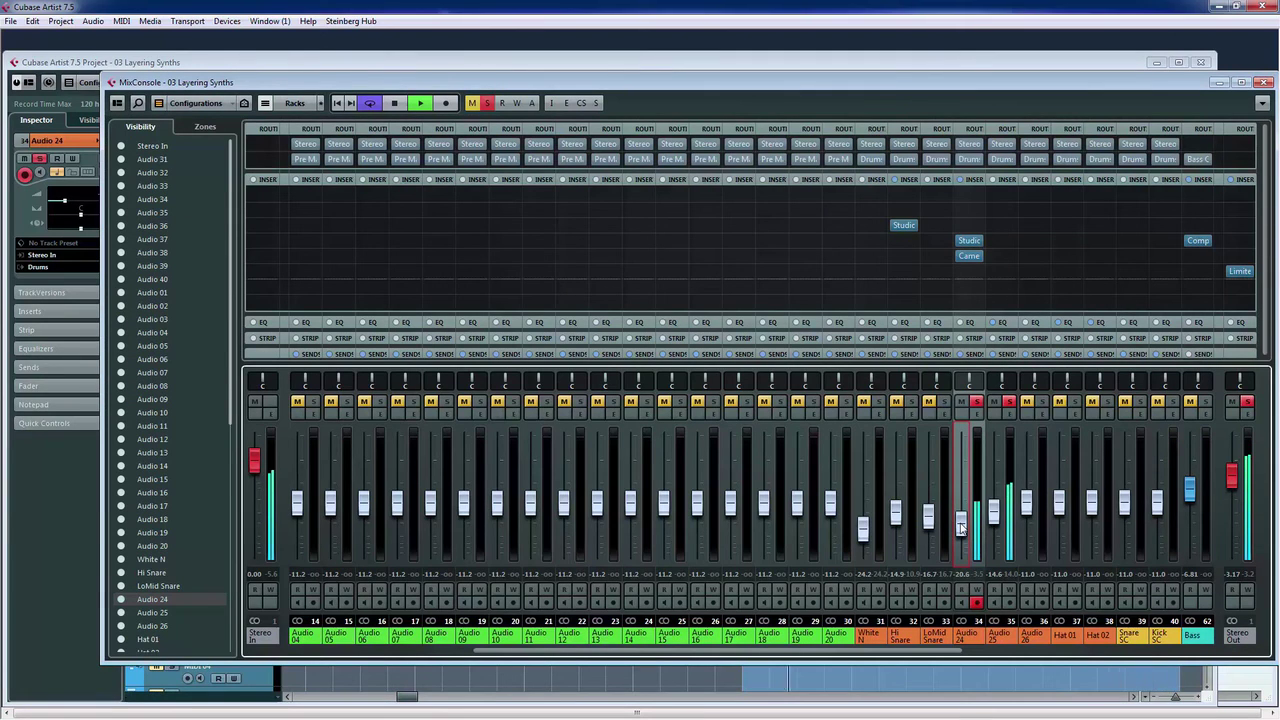
{"action": "left_click", "coordinate": [1009, 401]}
{"action": "left_click", "coordinate": [1009, 401]}
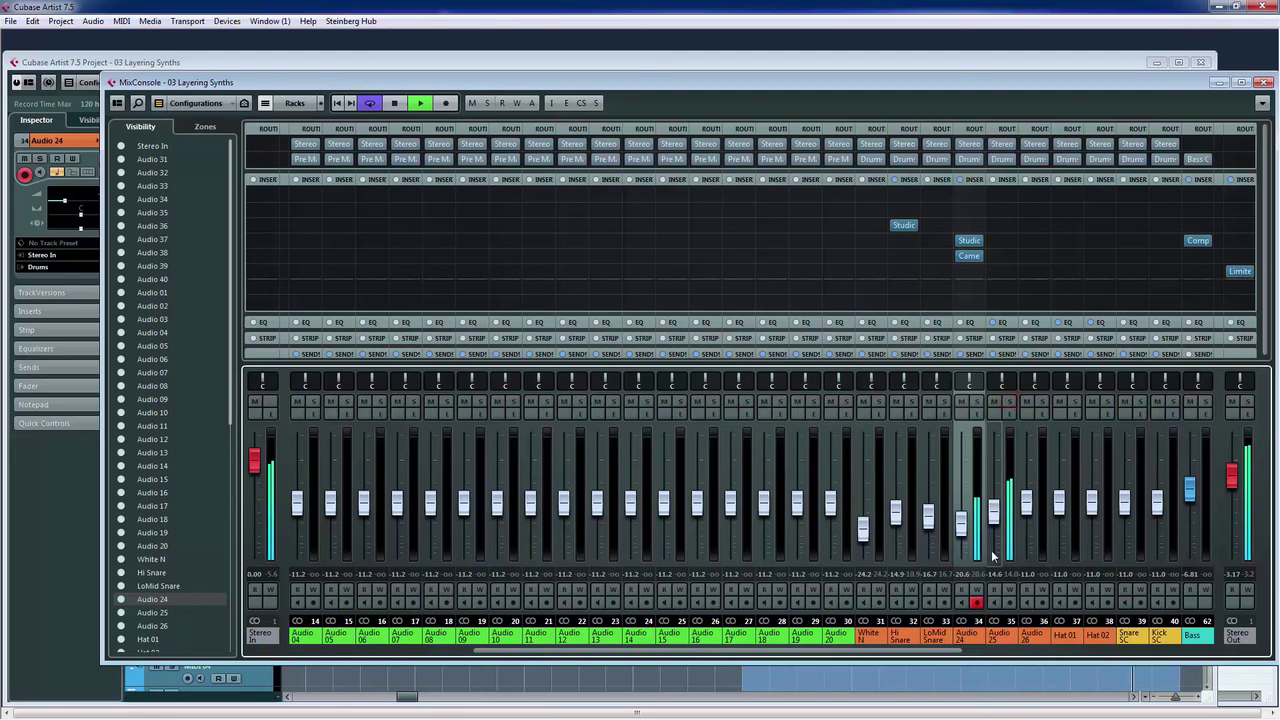
- Balance the two tracks in the full mix by lowering Audio 25 to -19.9 and Audio 24 to -22.3, then stop playback
{"action": "left_click_drag", "start_coordinate": [994, 510], "coordinate": [996, 522]}
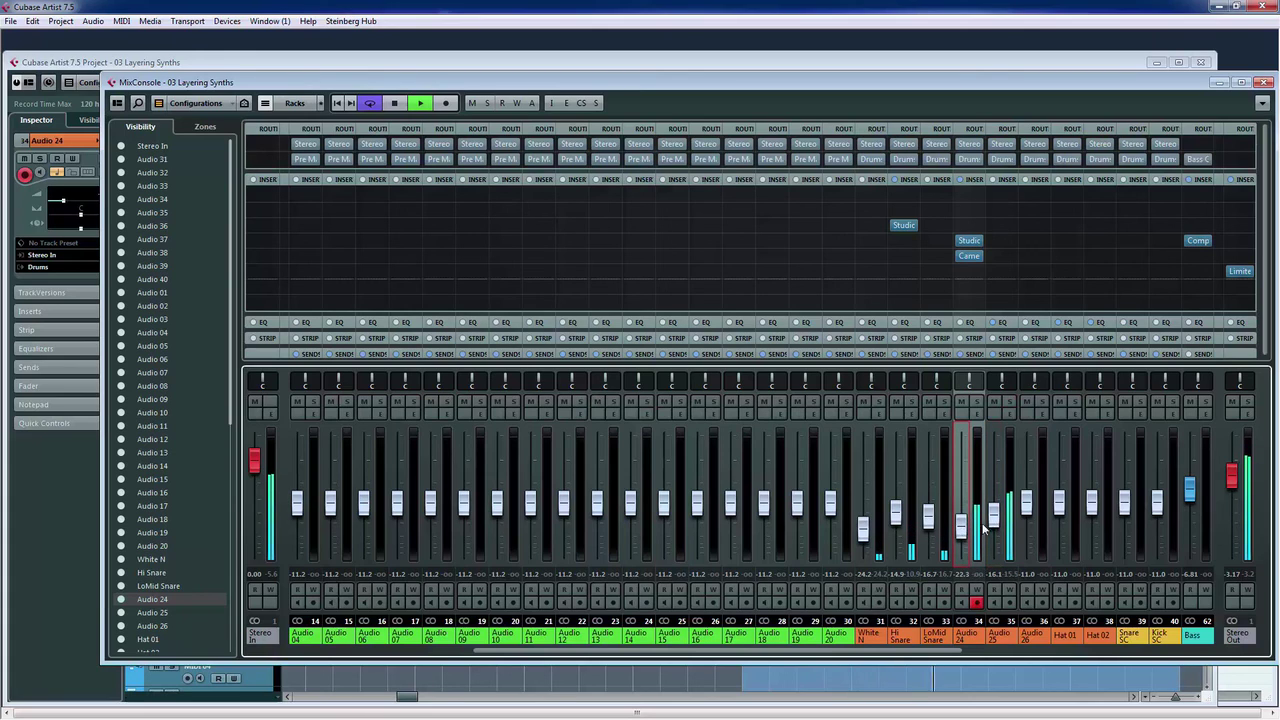
{"action": "left_click_drag", "start_coordinate": [994, 521], "coordinate": [963, 534]}
{"action": "left_click", "coordinate": [963, 528]}
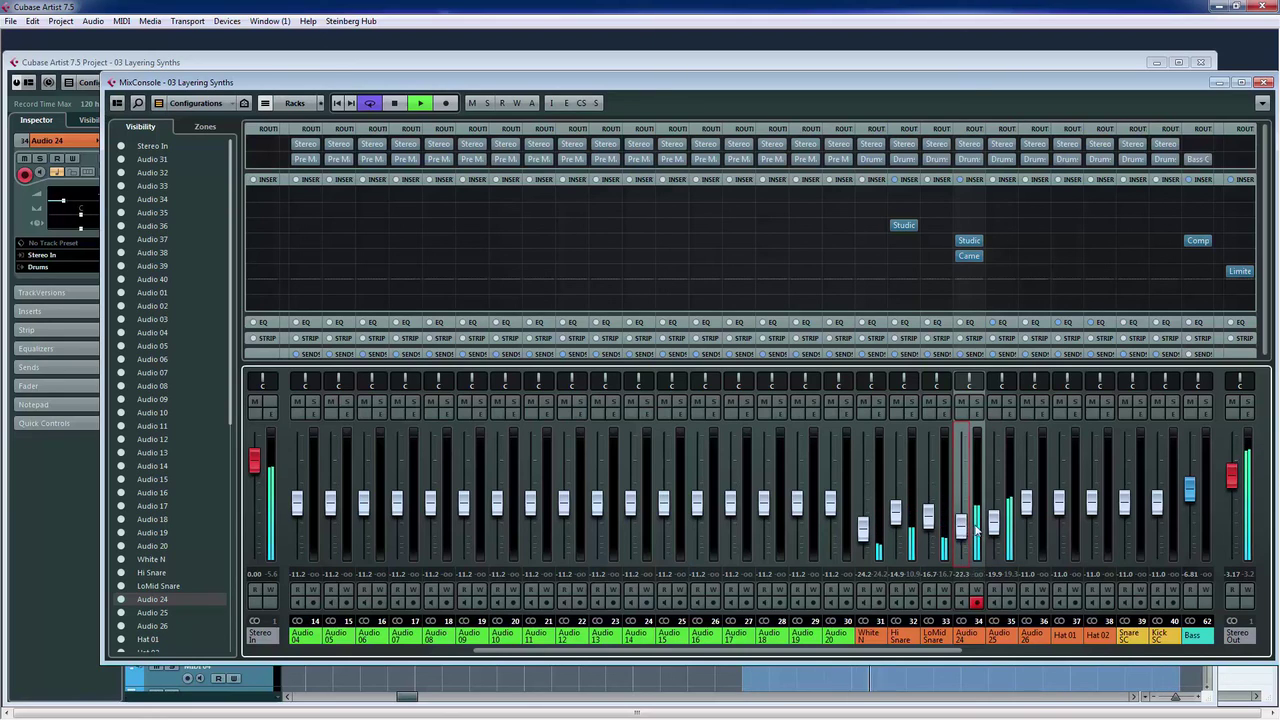
{"action": "left_click_drag", "start_coordinate": [993, 530], "coordinate": [993, 528]}
{"action": "key", "text": "space"}
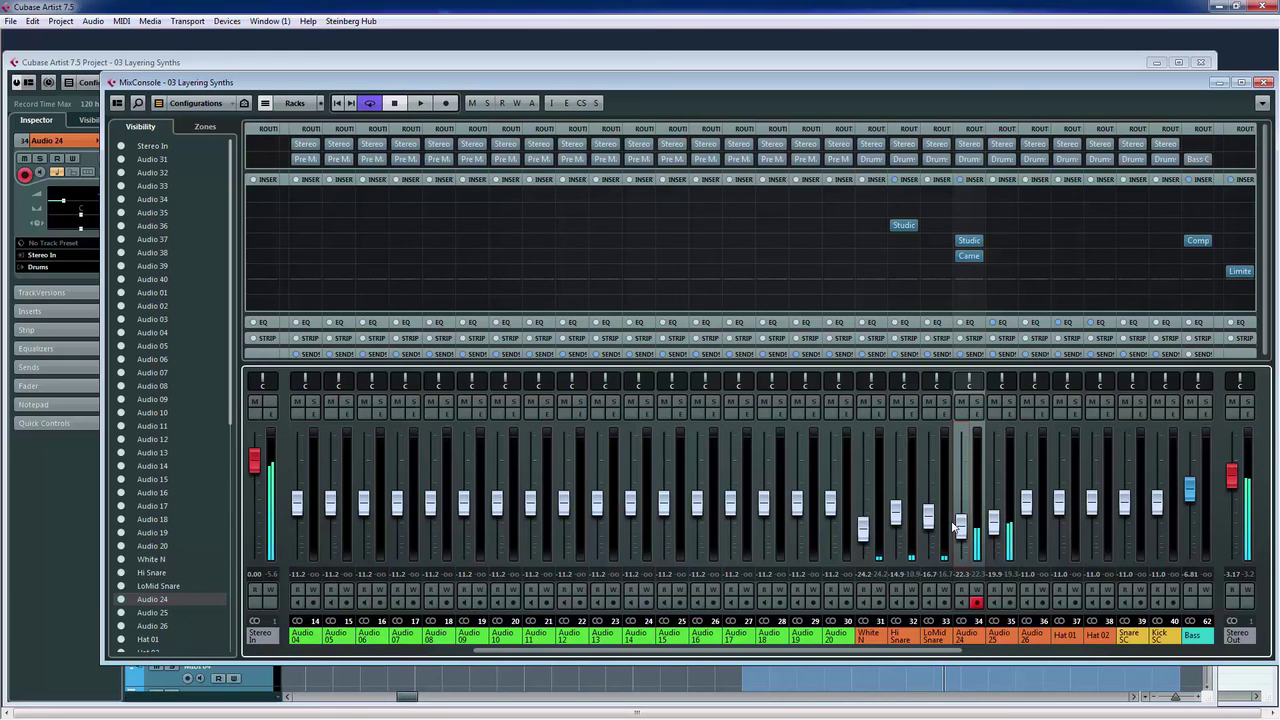